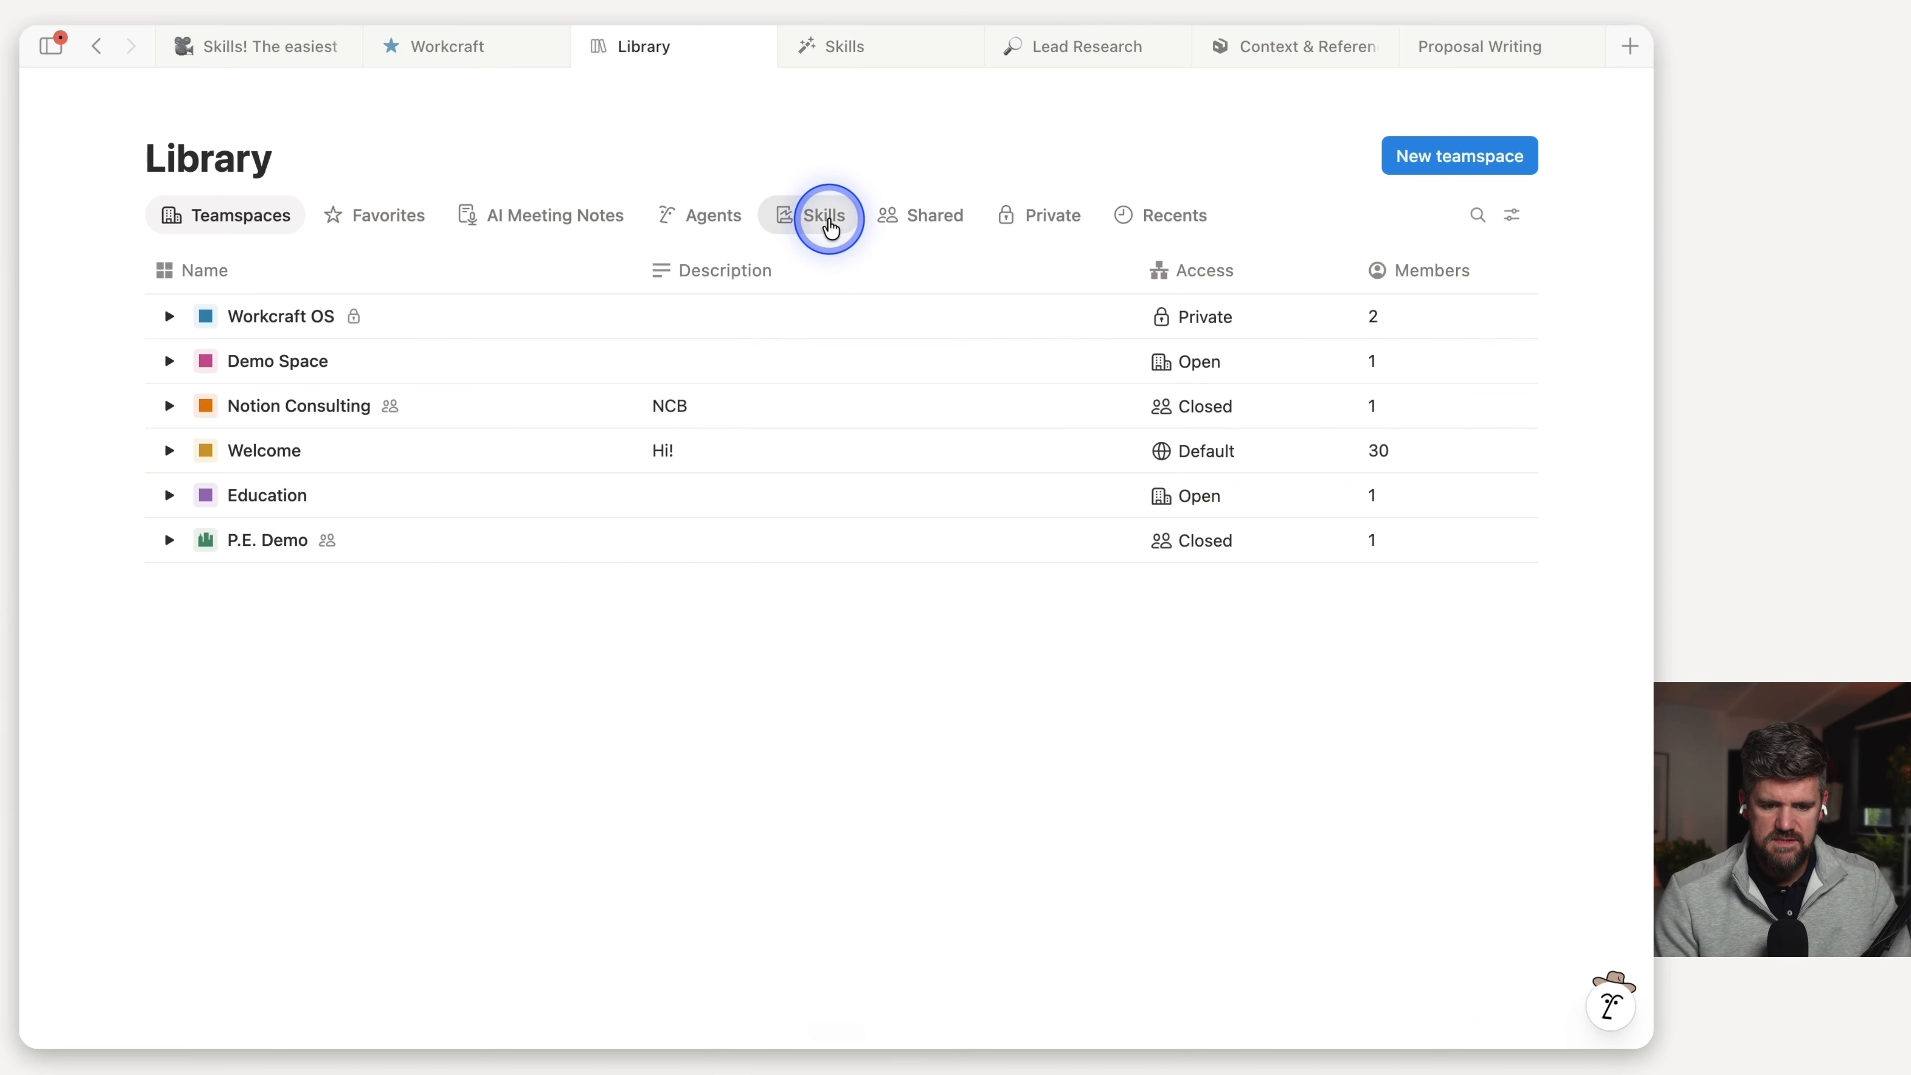
- Show the Library's Skills and look through those enabled for this account
left_click(823, 214)
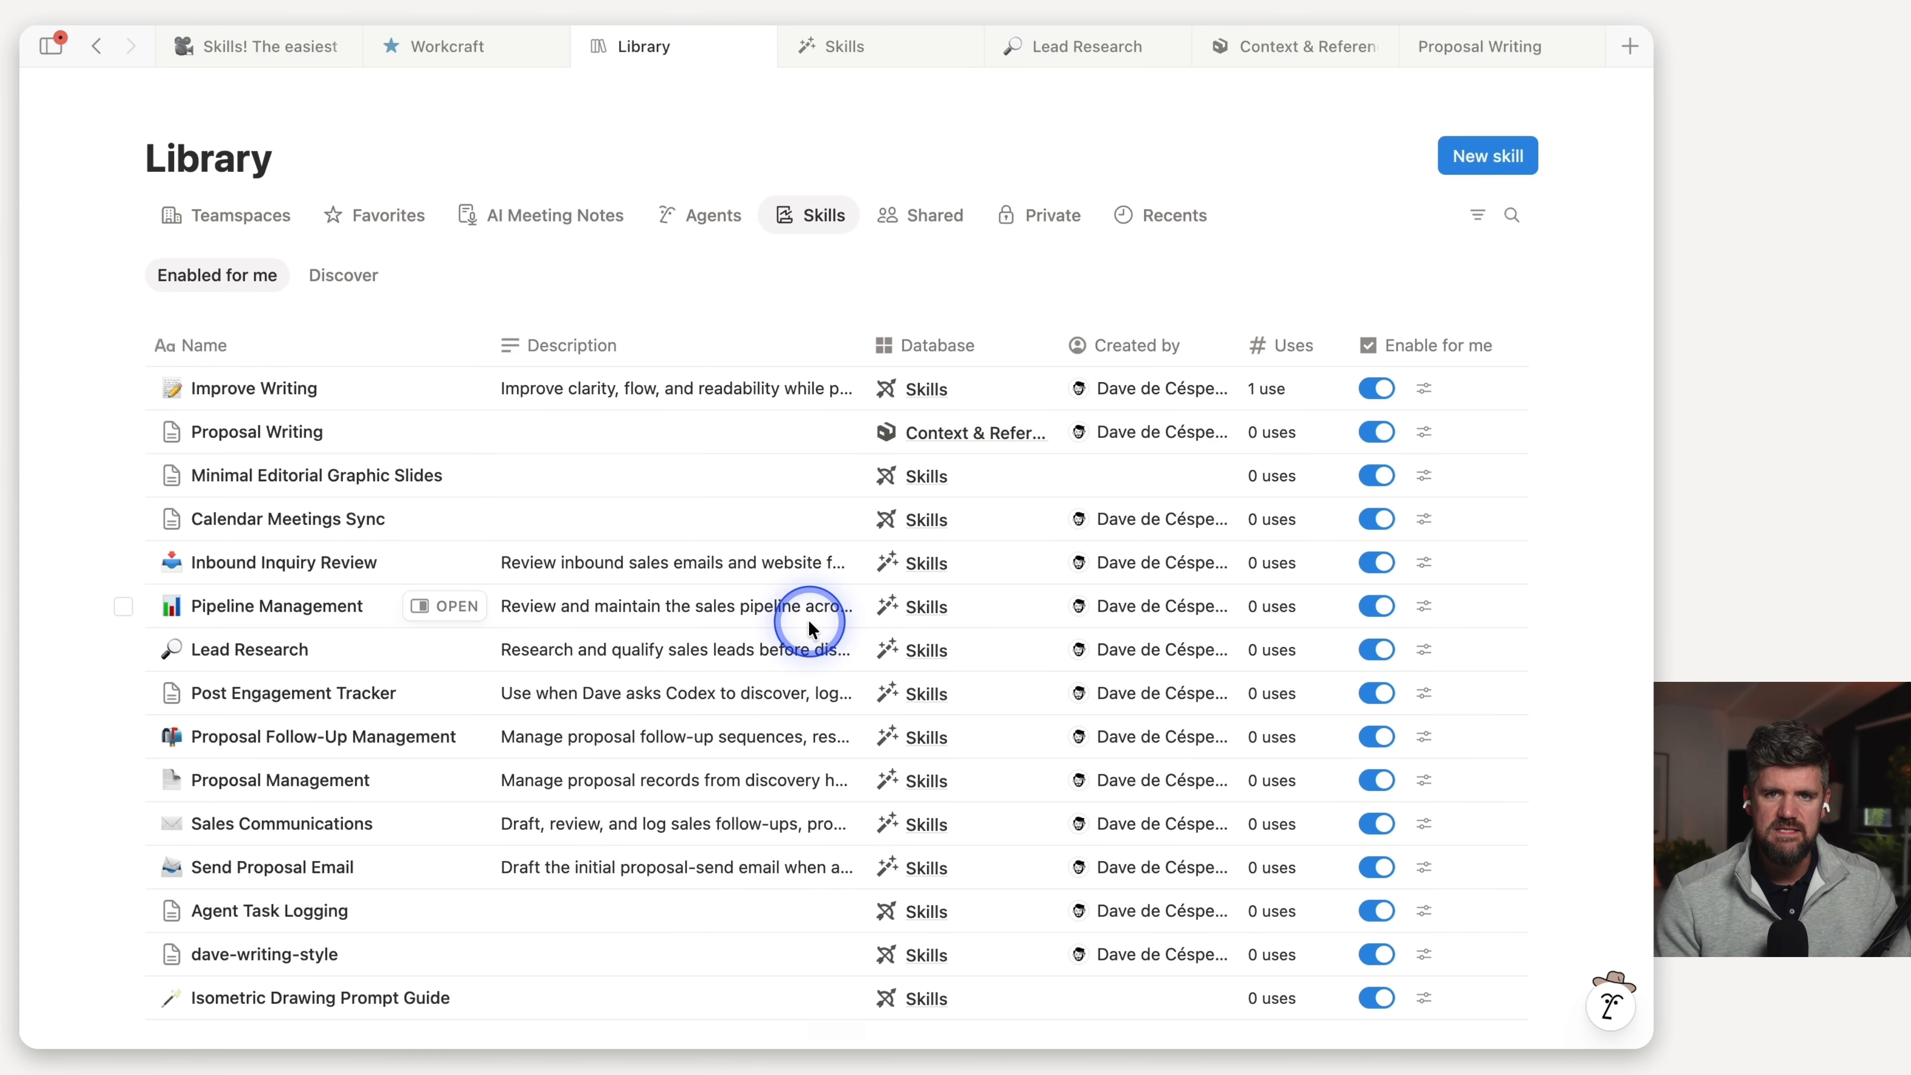
scroll(810, 627, "down", 1)
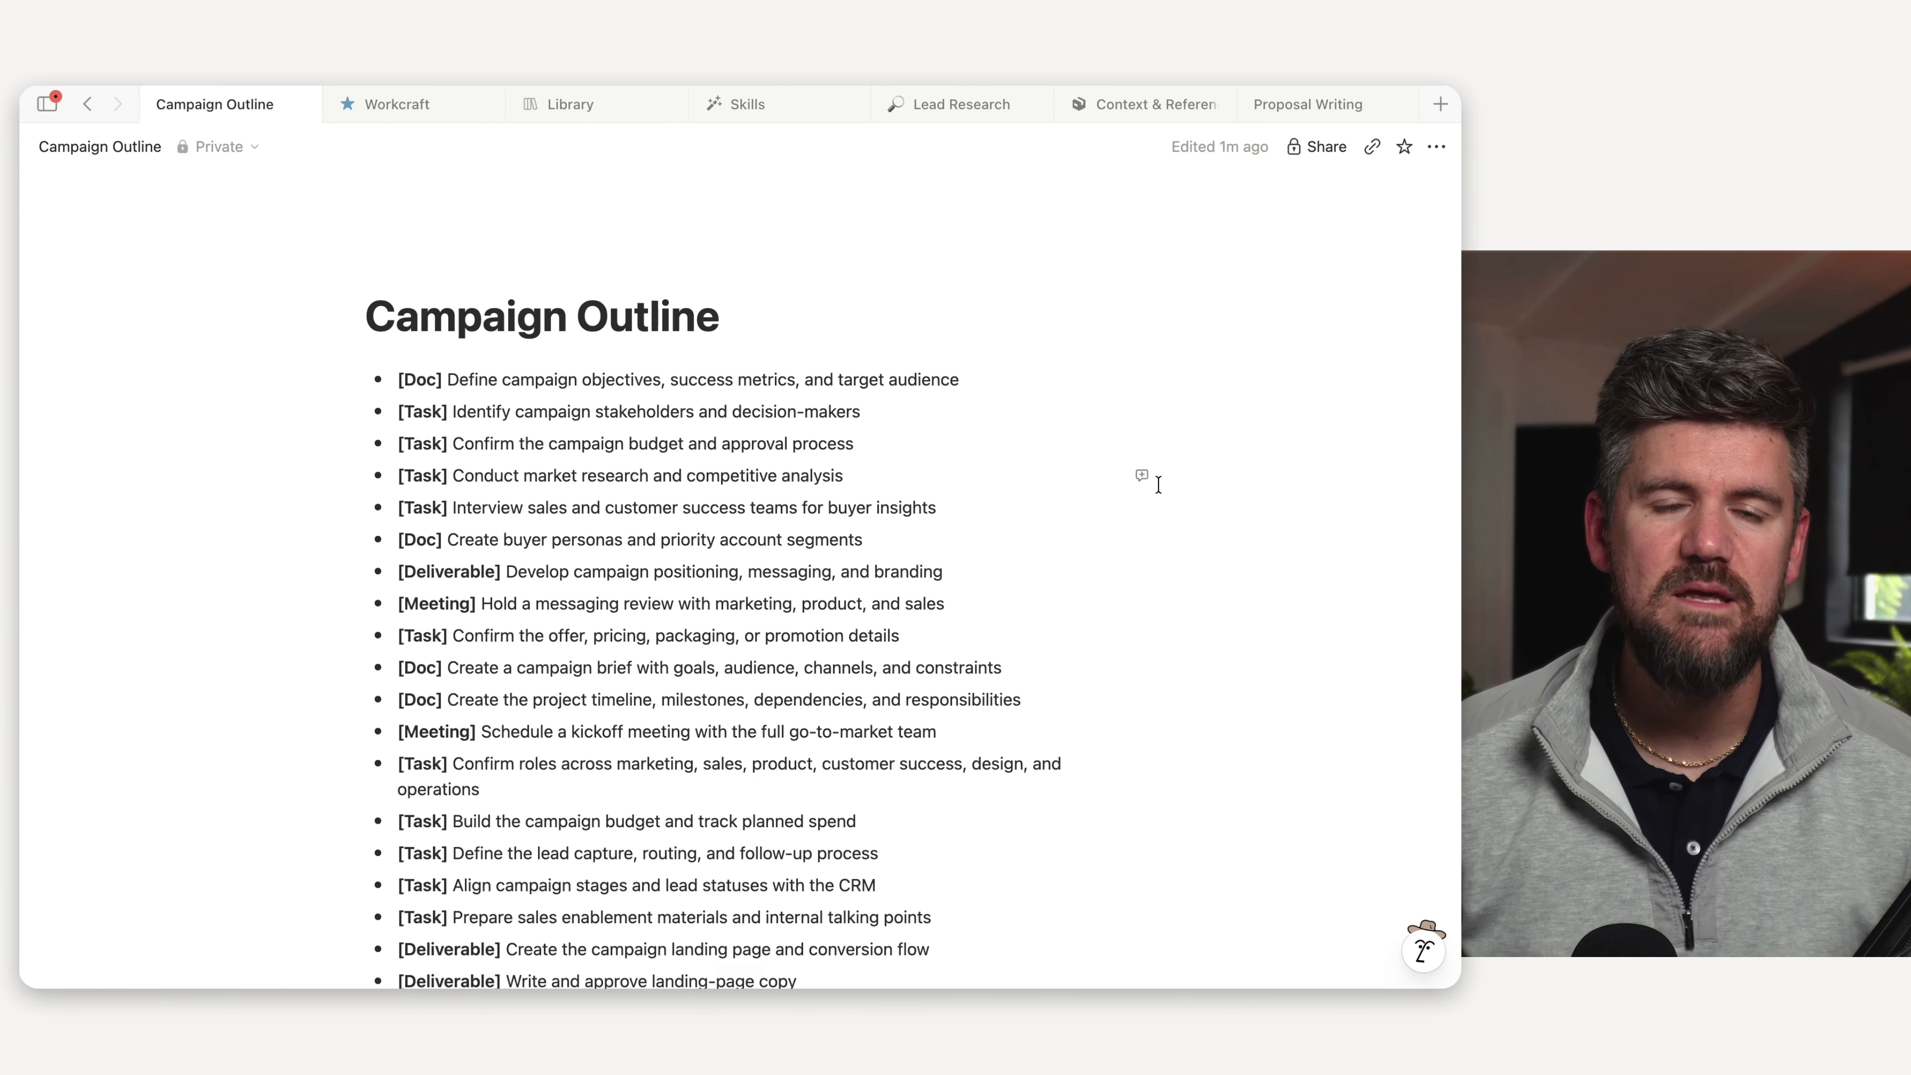
- Ask the AI to turn the campaign outline into a skill page with lead, notes, relative-date, document and order (3, 2, 1) properties plus instruction sections
scroll(837, 618, "down", 3)
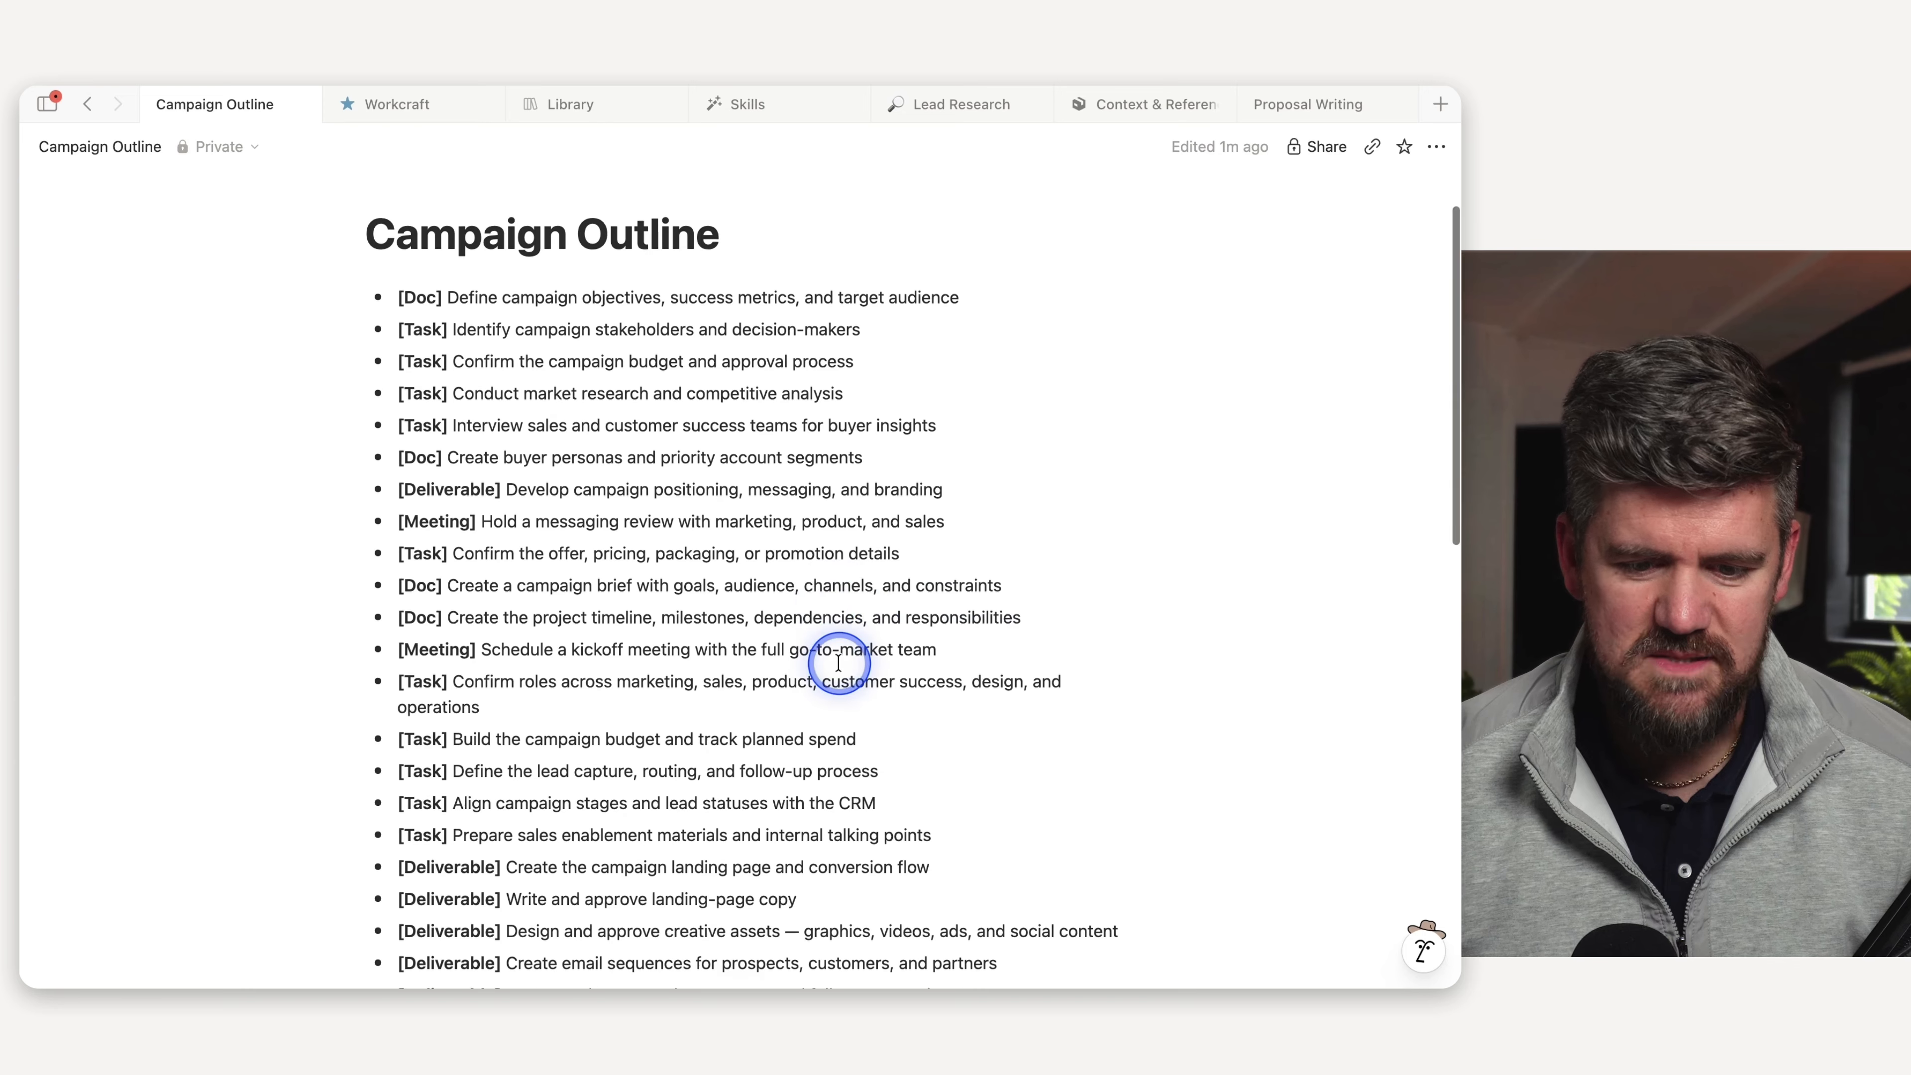
scroll(838, 663, "up", 1)
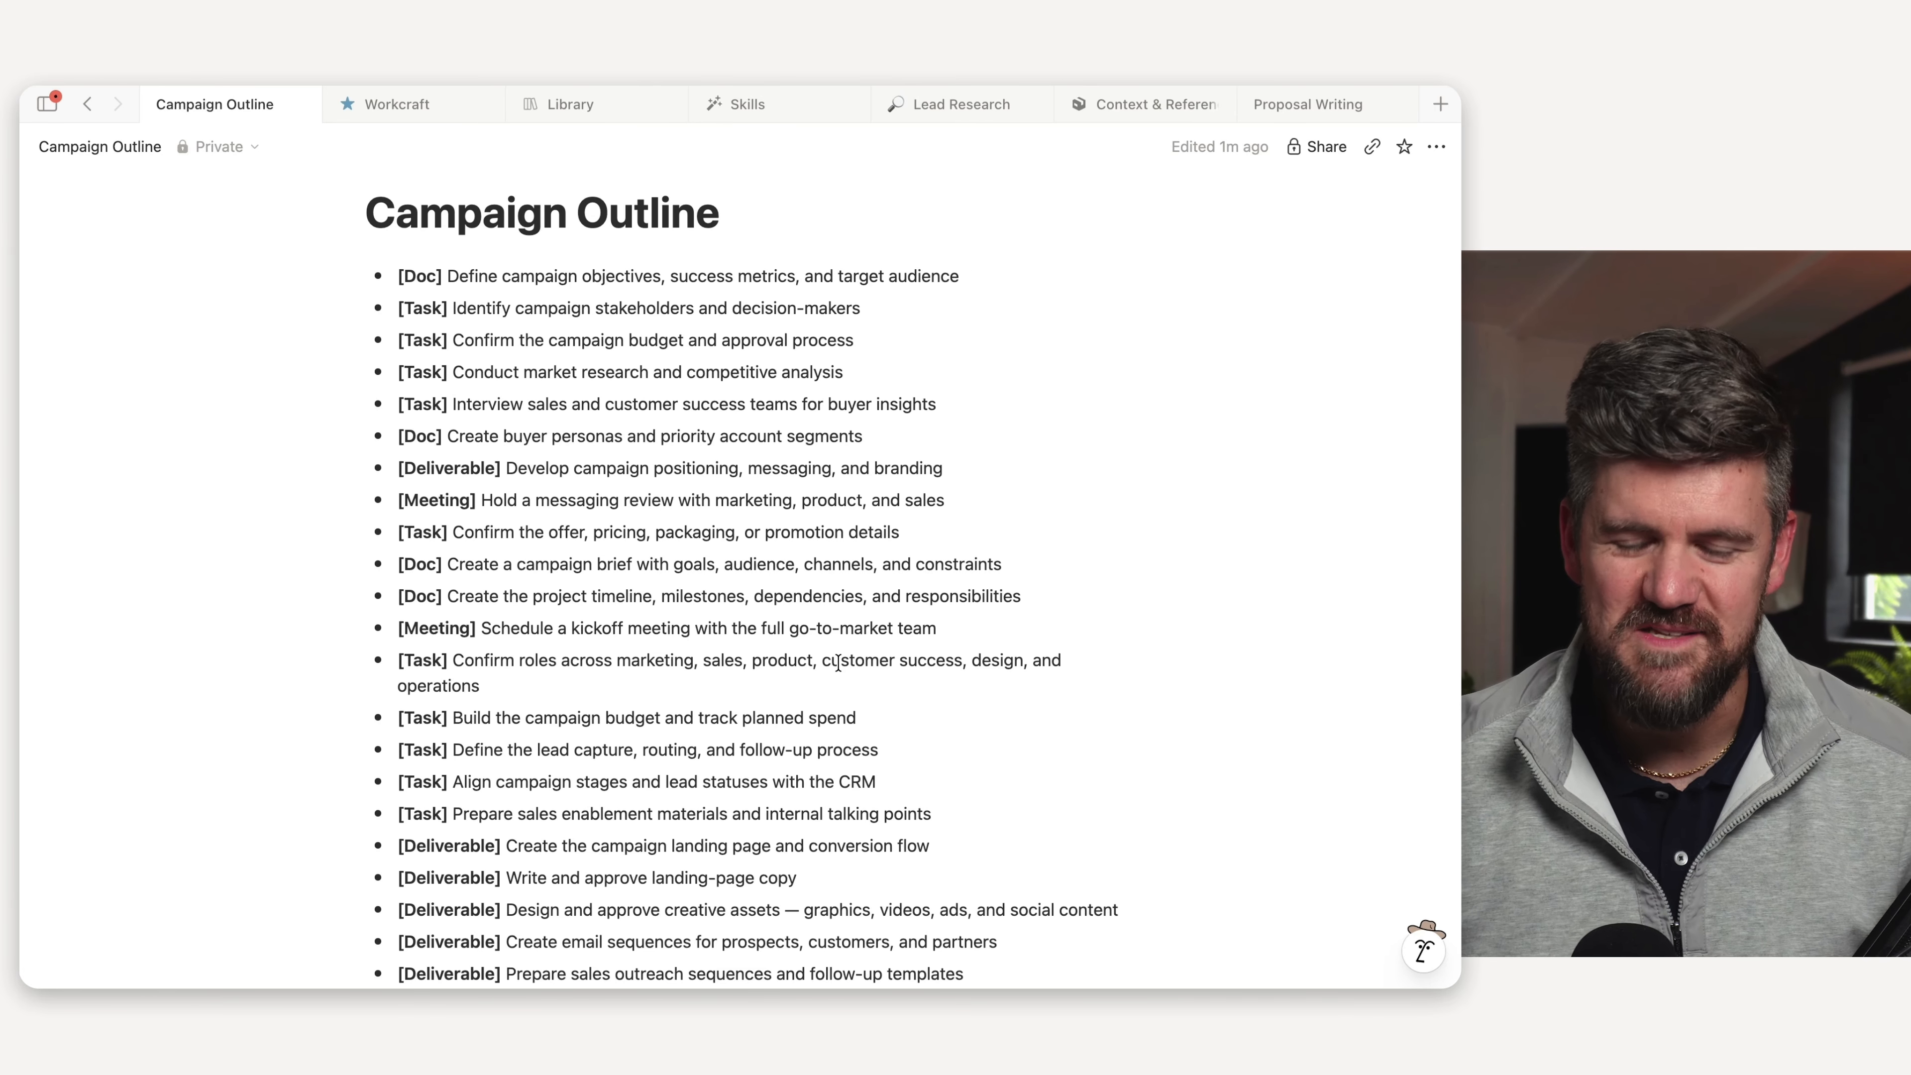
left_click(1421, 950)
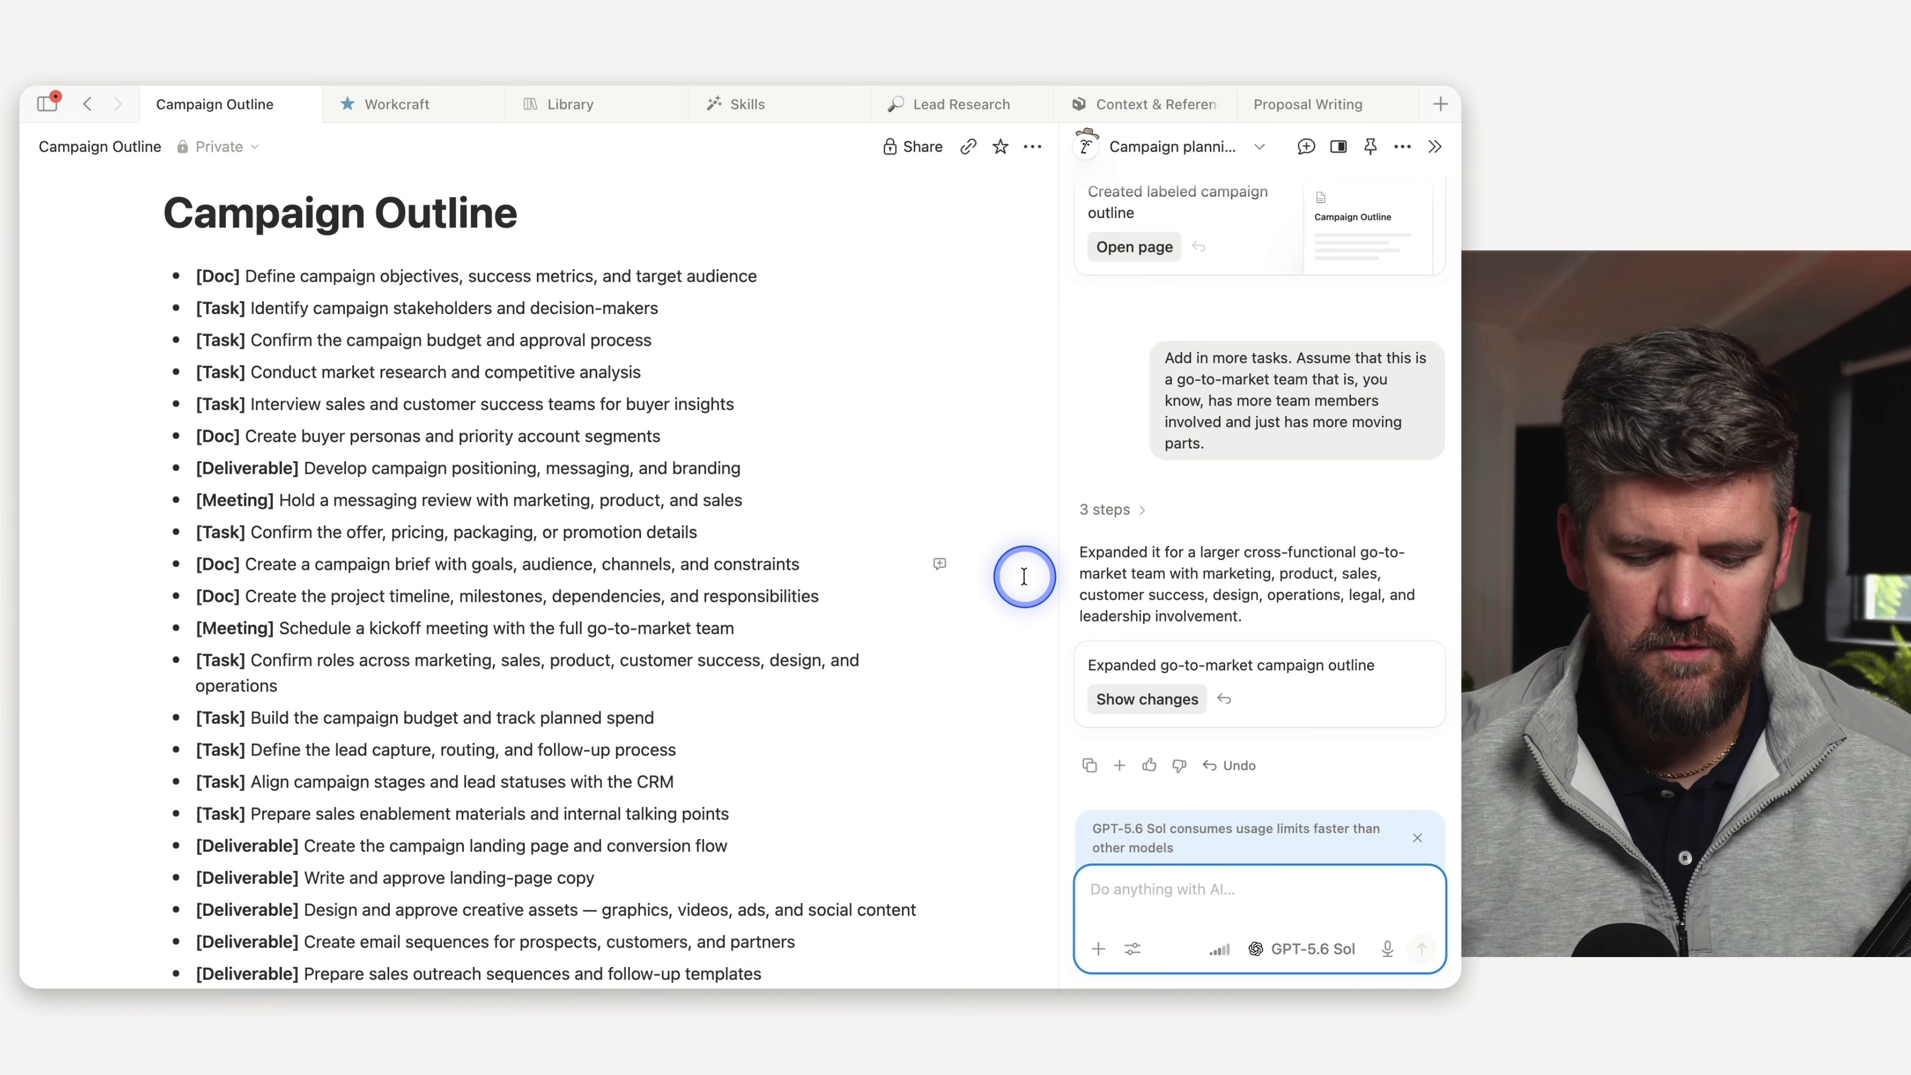
key("fn")
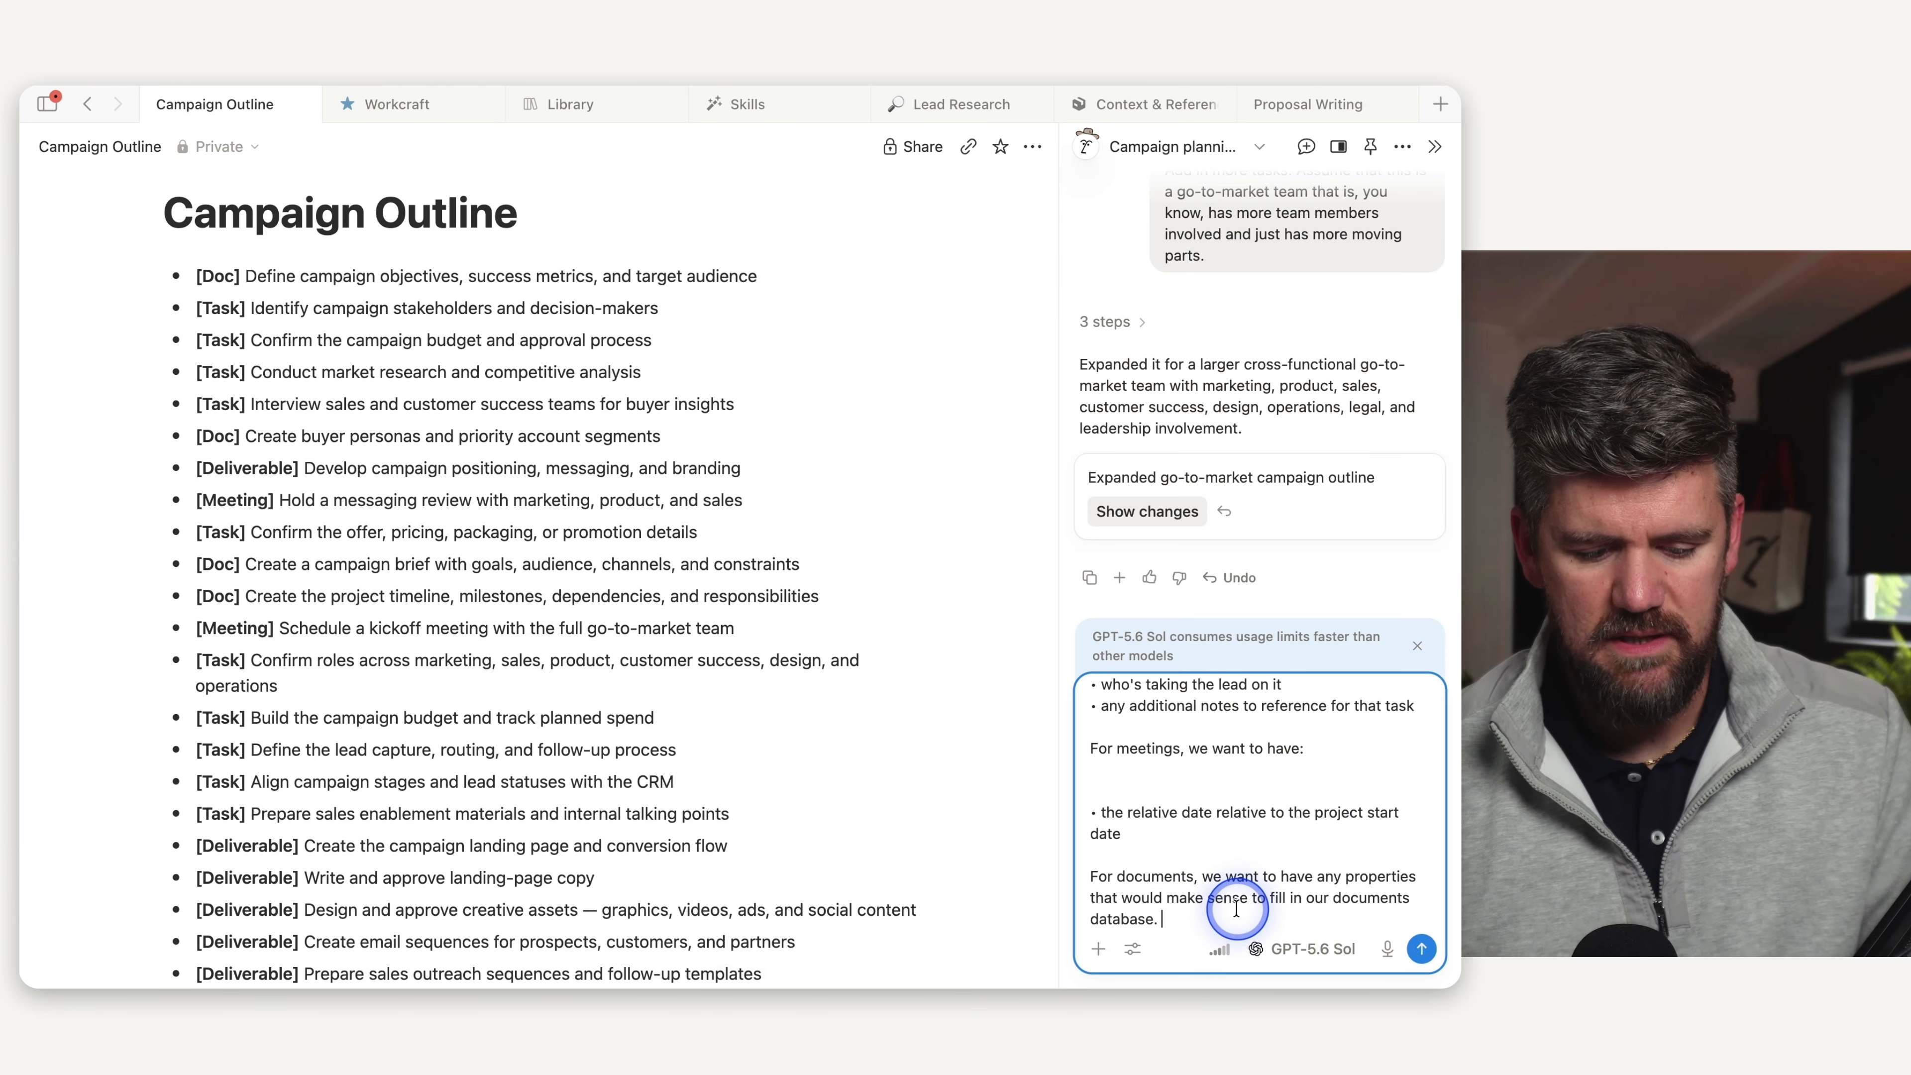
key("shift+Return")
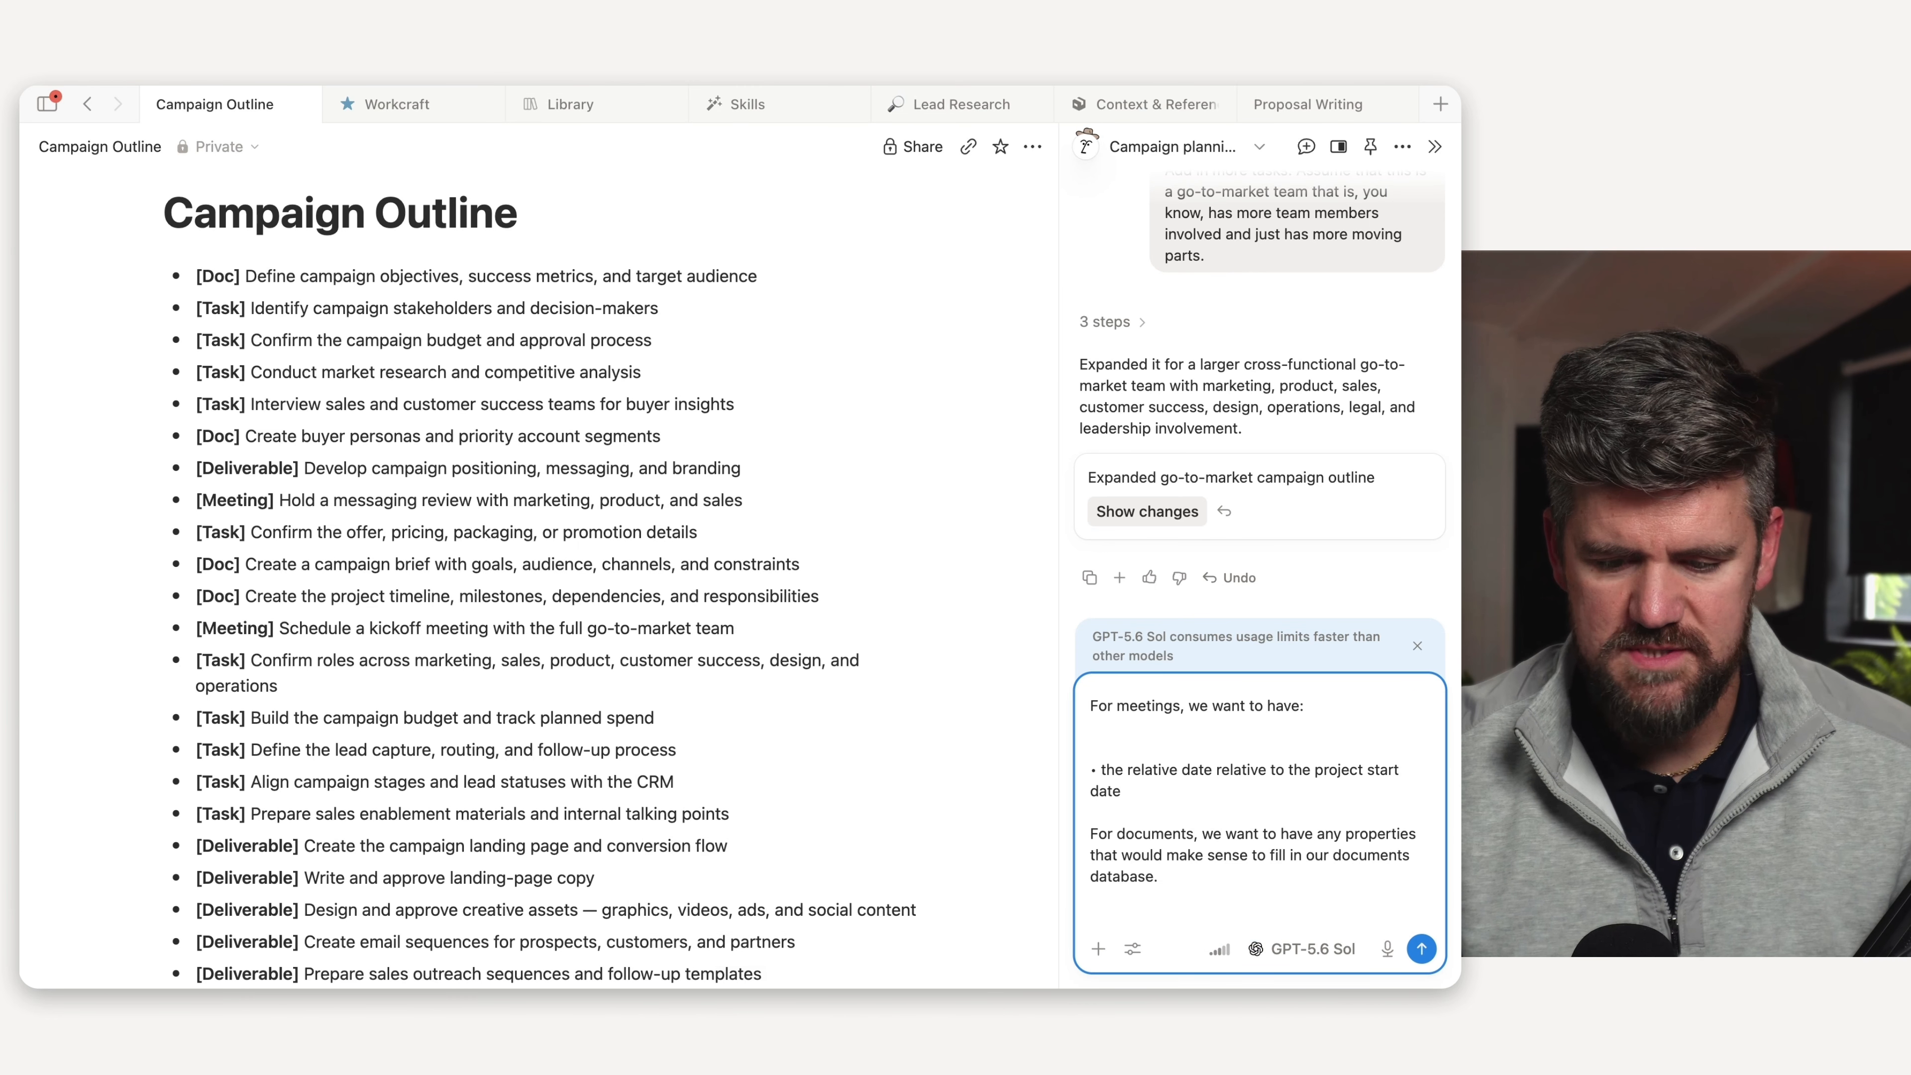
key("ctrl+alt")
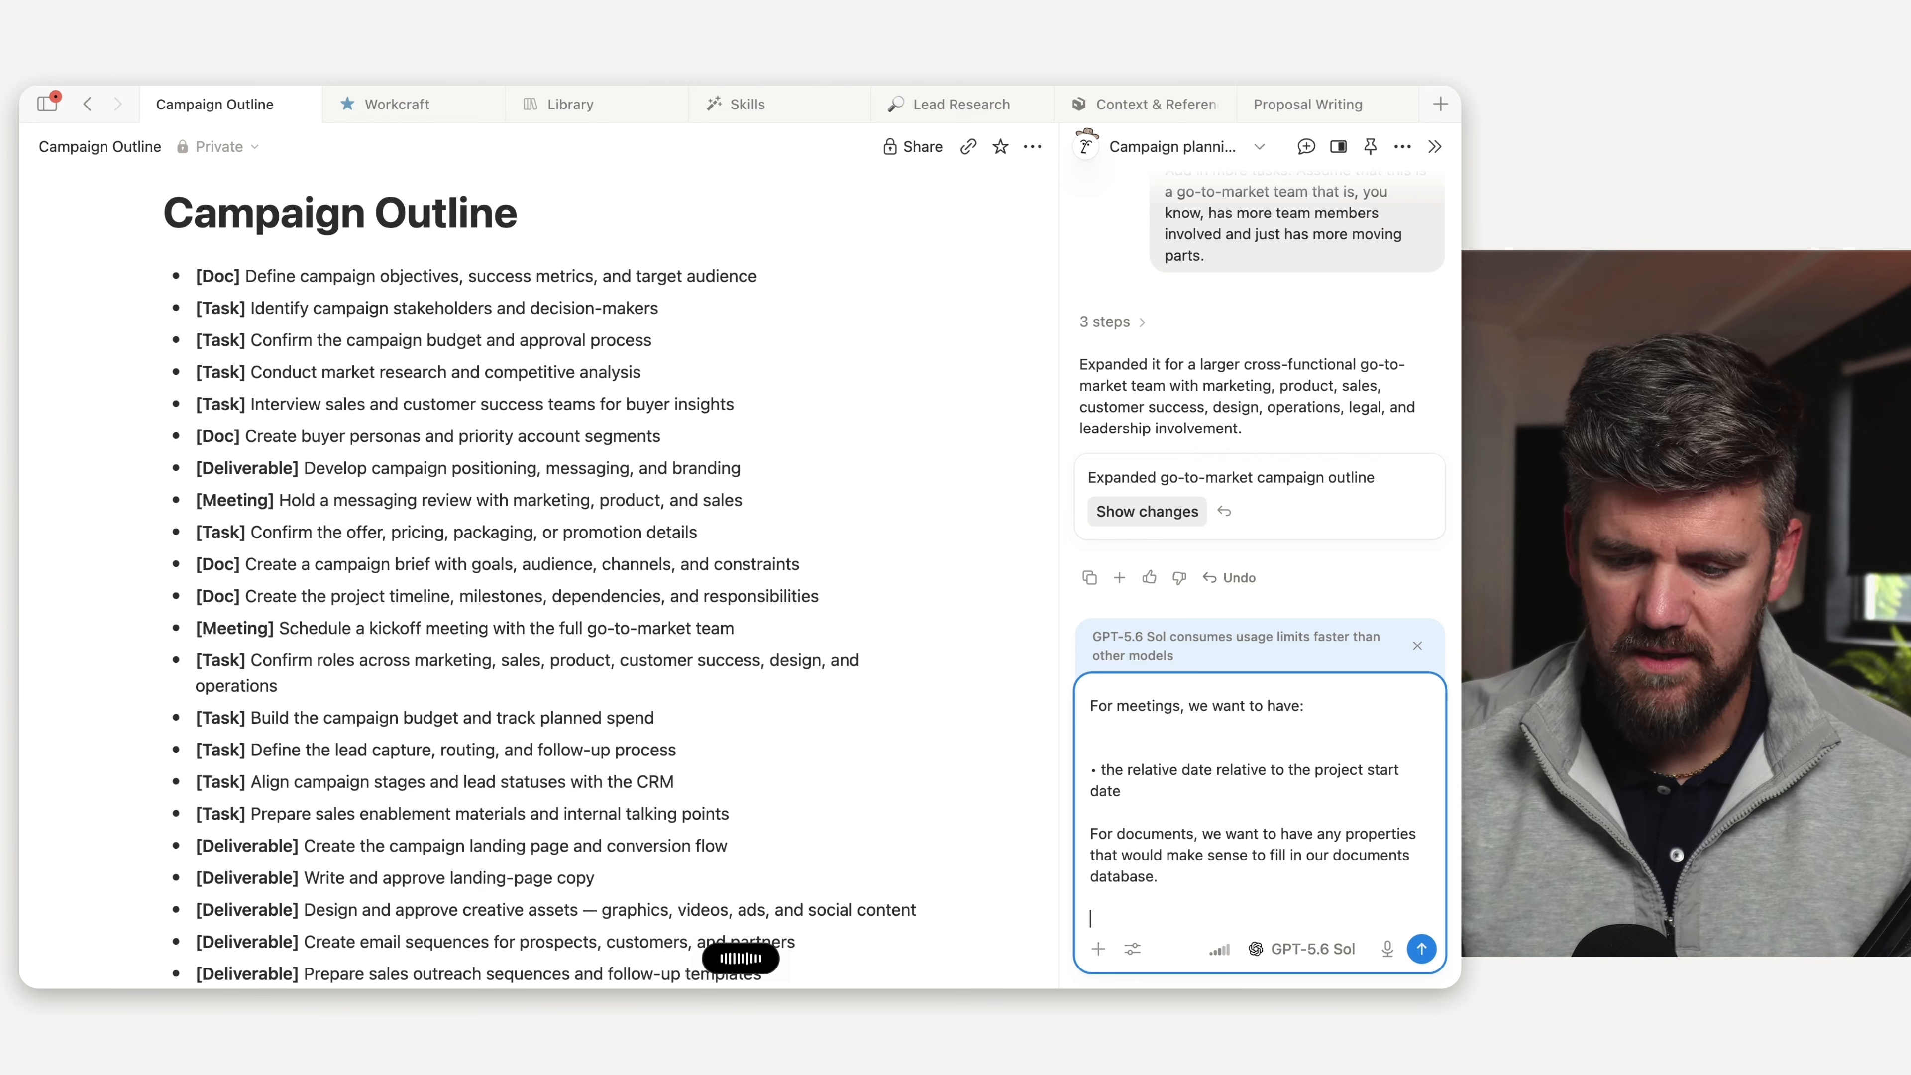
key("ctrl+alt")
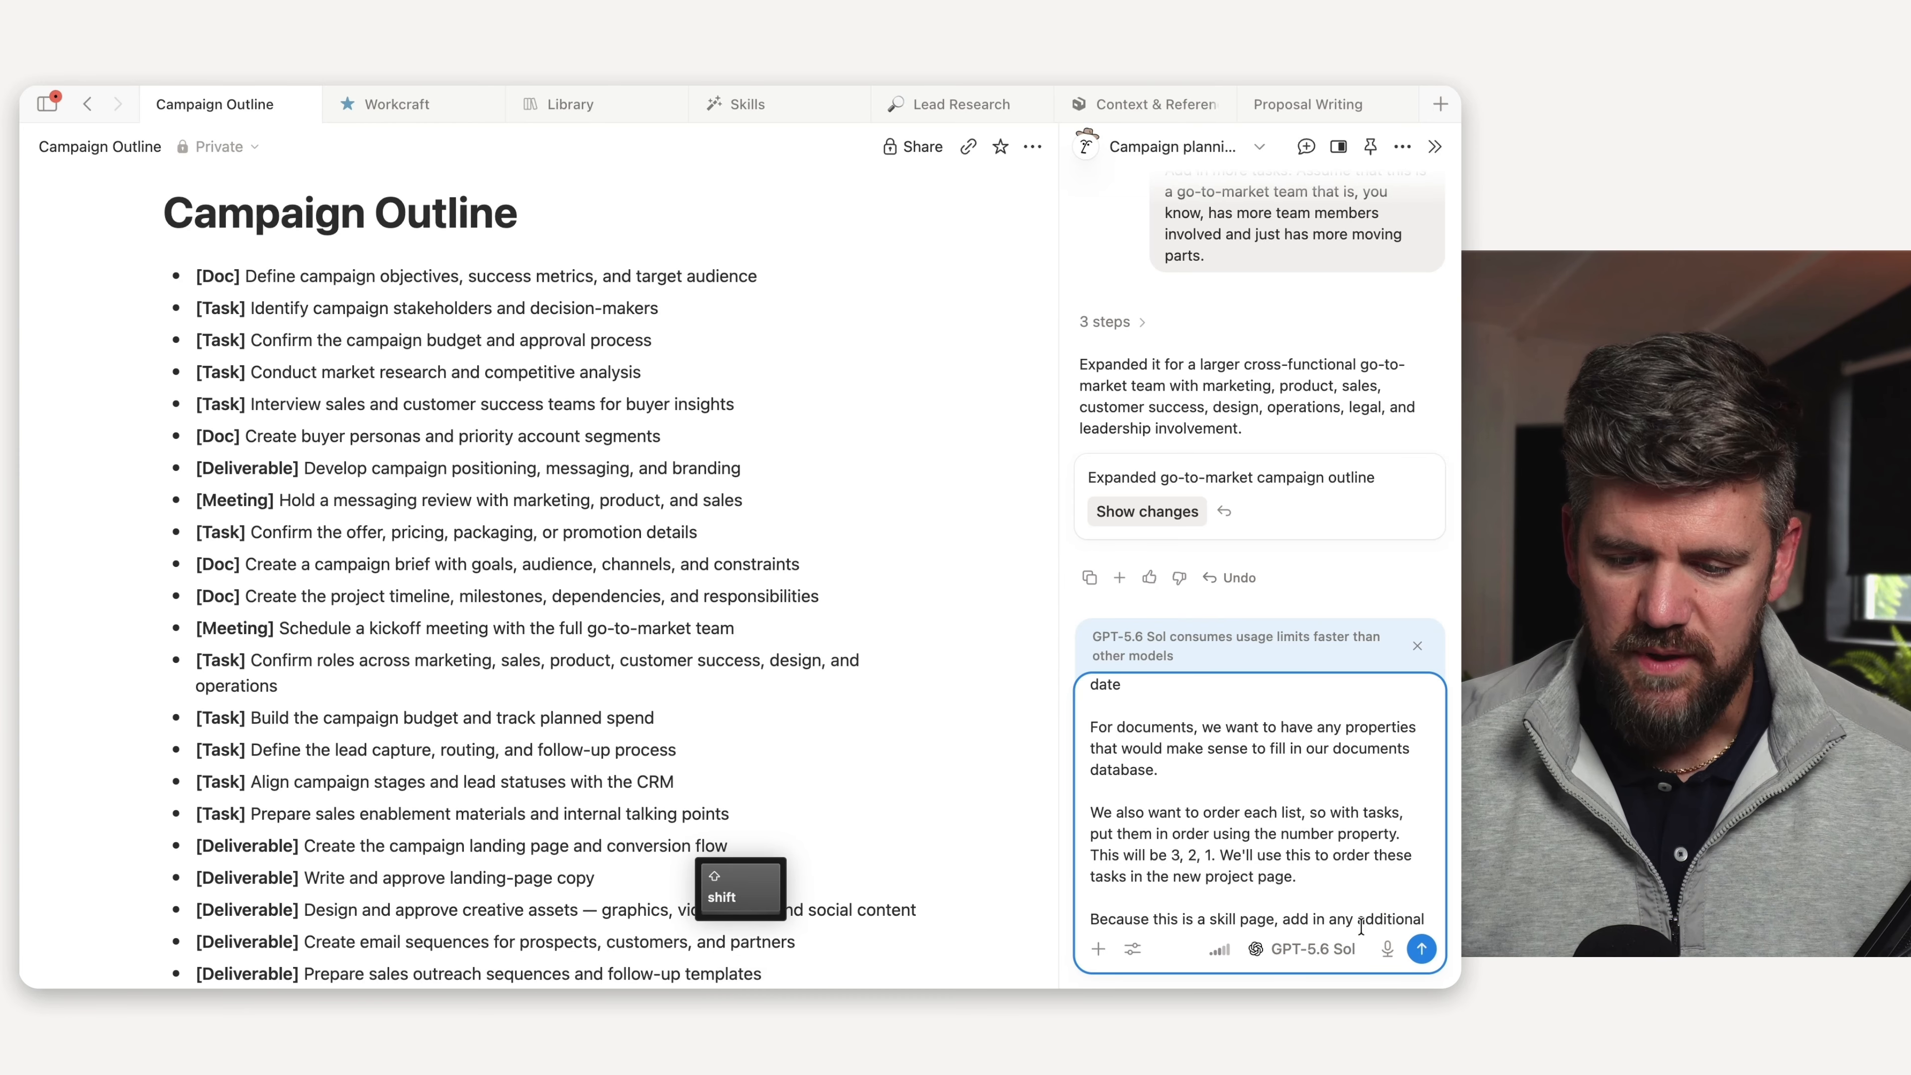
left_click(1422, 951)
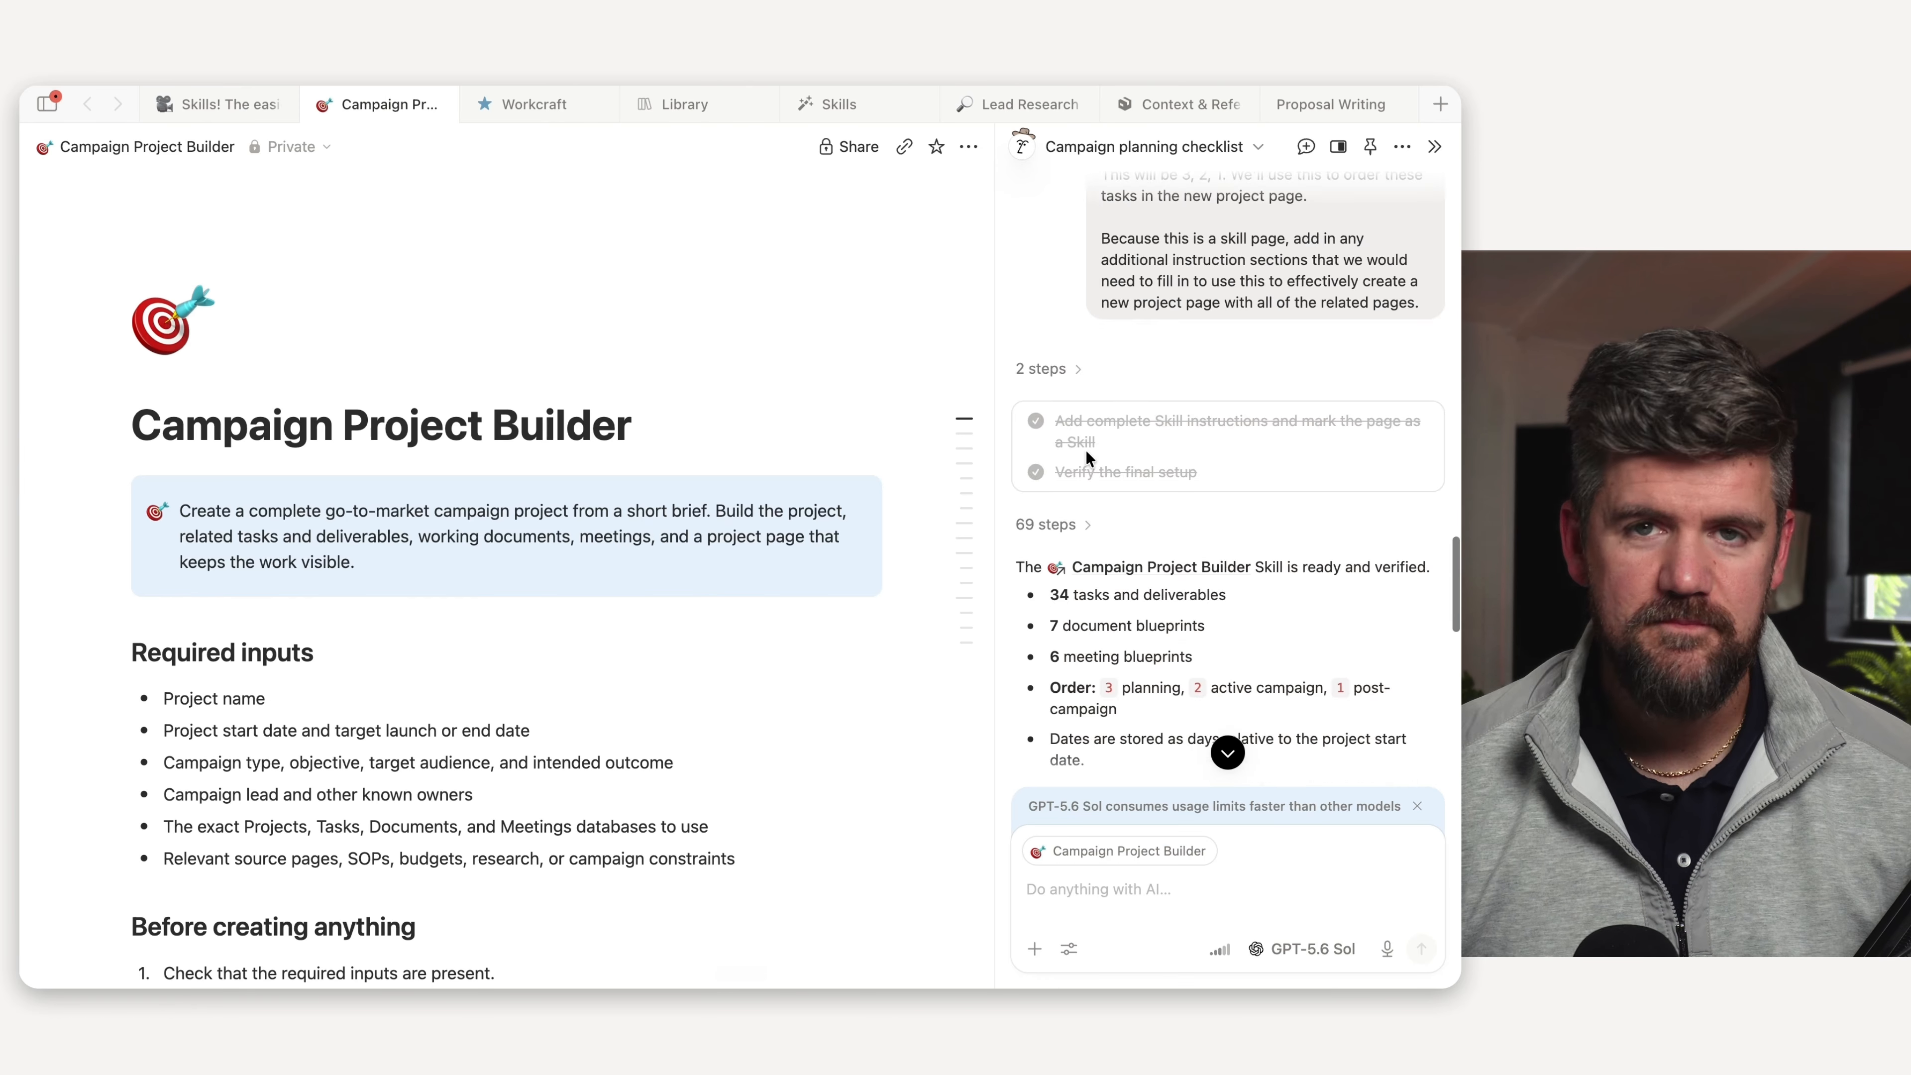
- Review the AI's build summary and the Campaign Project Builder page from its required inputs through to the blueprint databases
scroll(1086, 449, "down", 10)
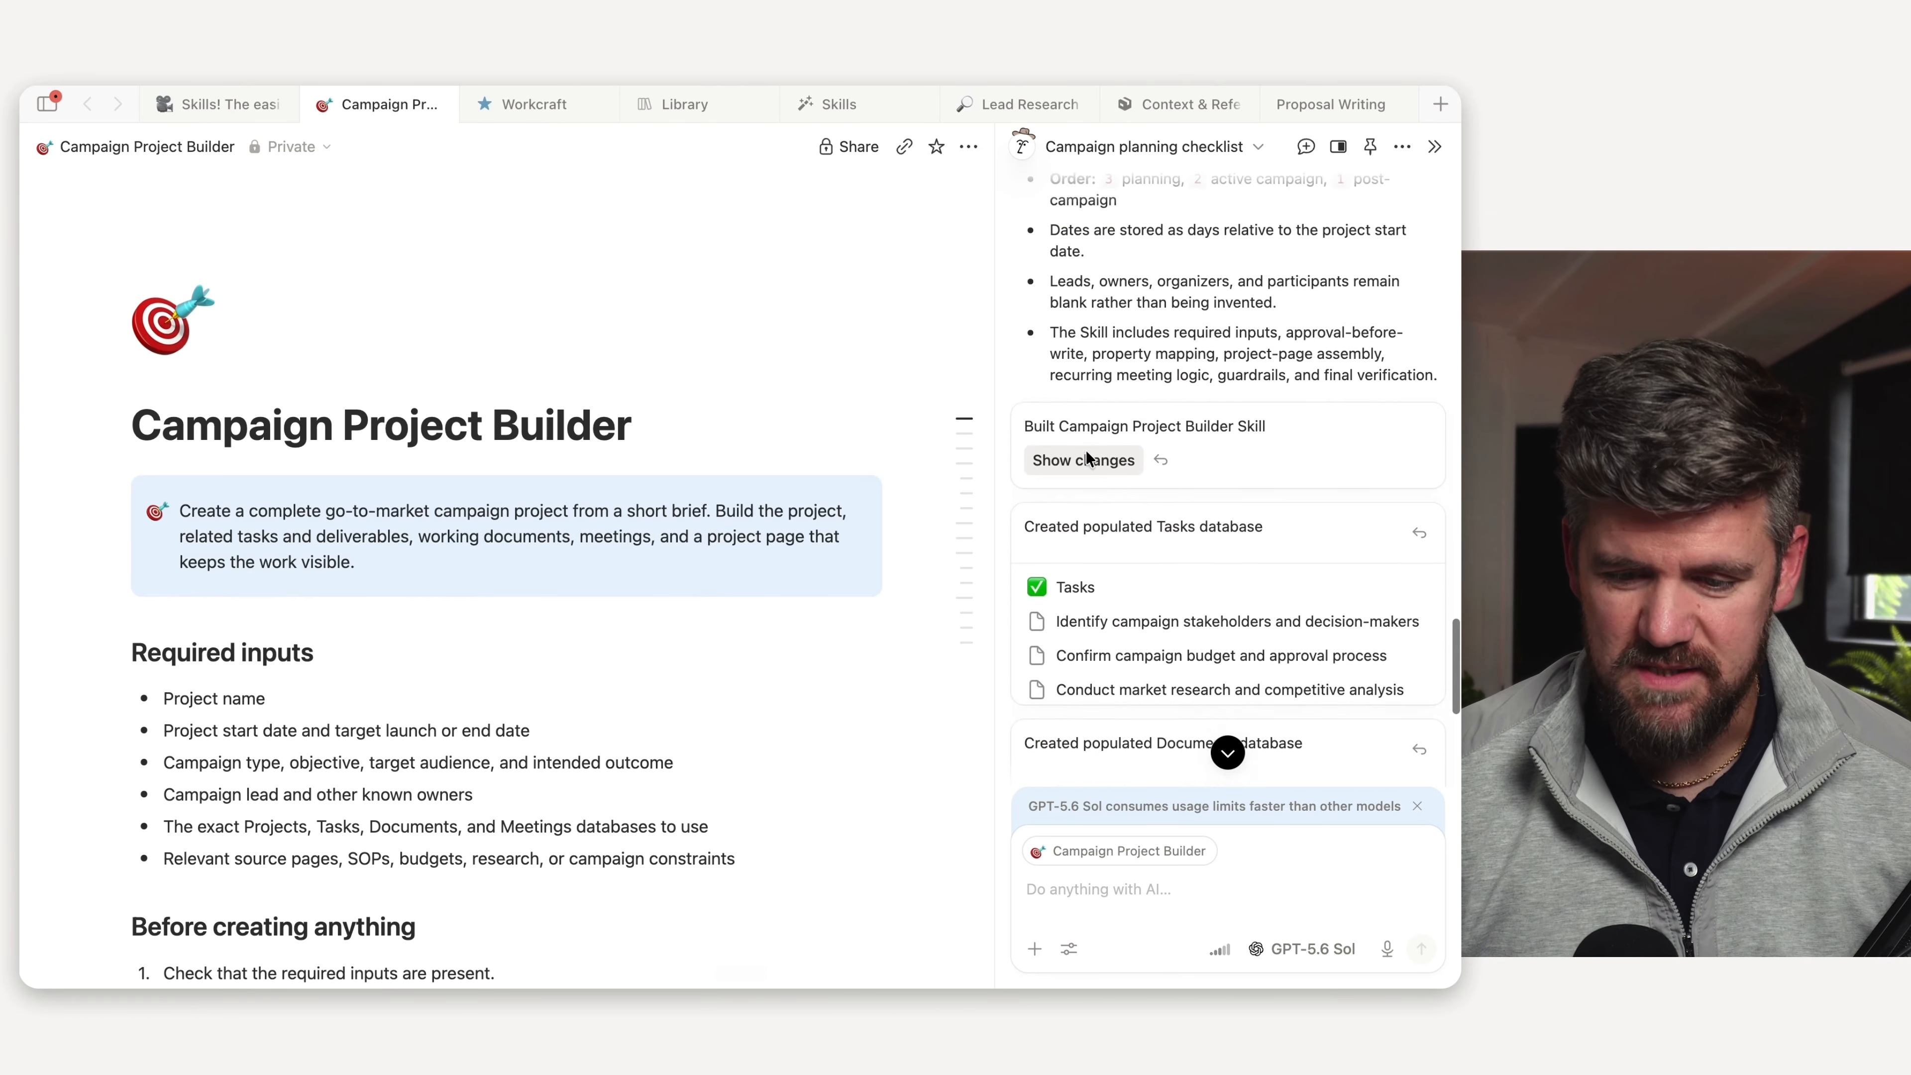
scroll(1088, 452, "down", 3)
scroll(1084, 617, "down", 4)
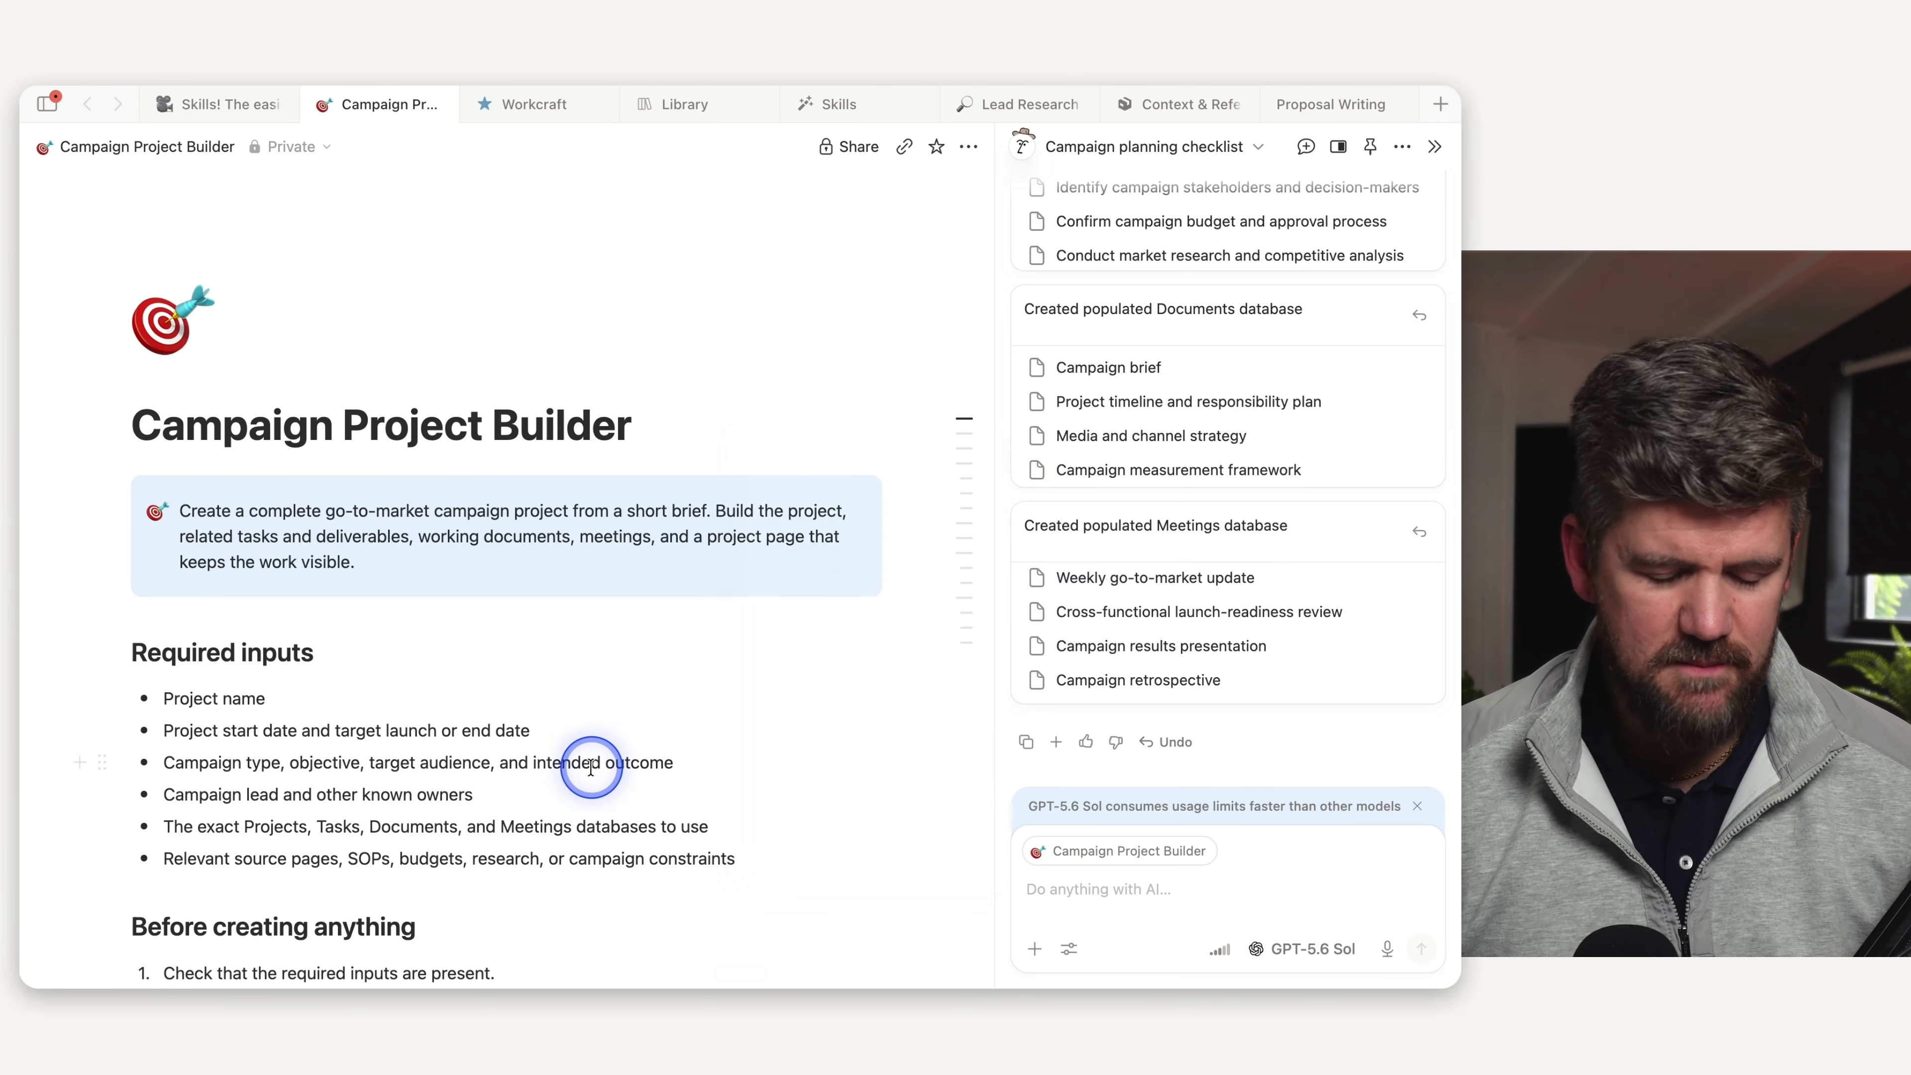
scroll(375, 723, "down", 4)
scroll(376, 756, "down", 2)
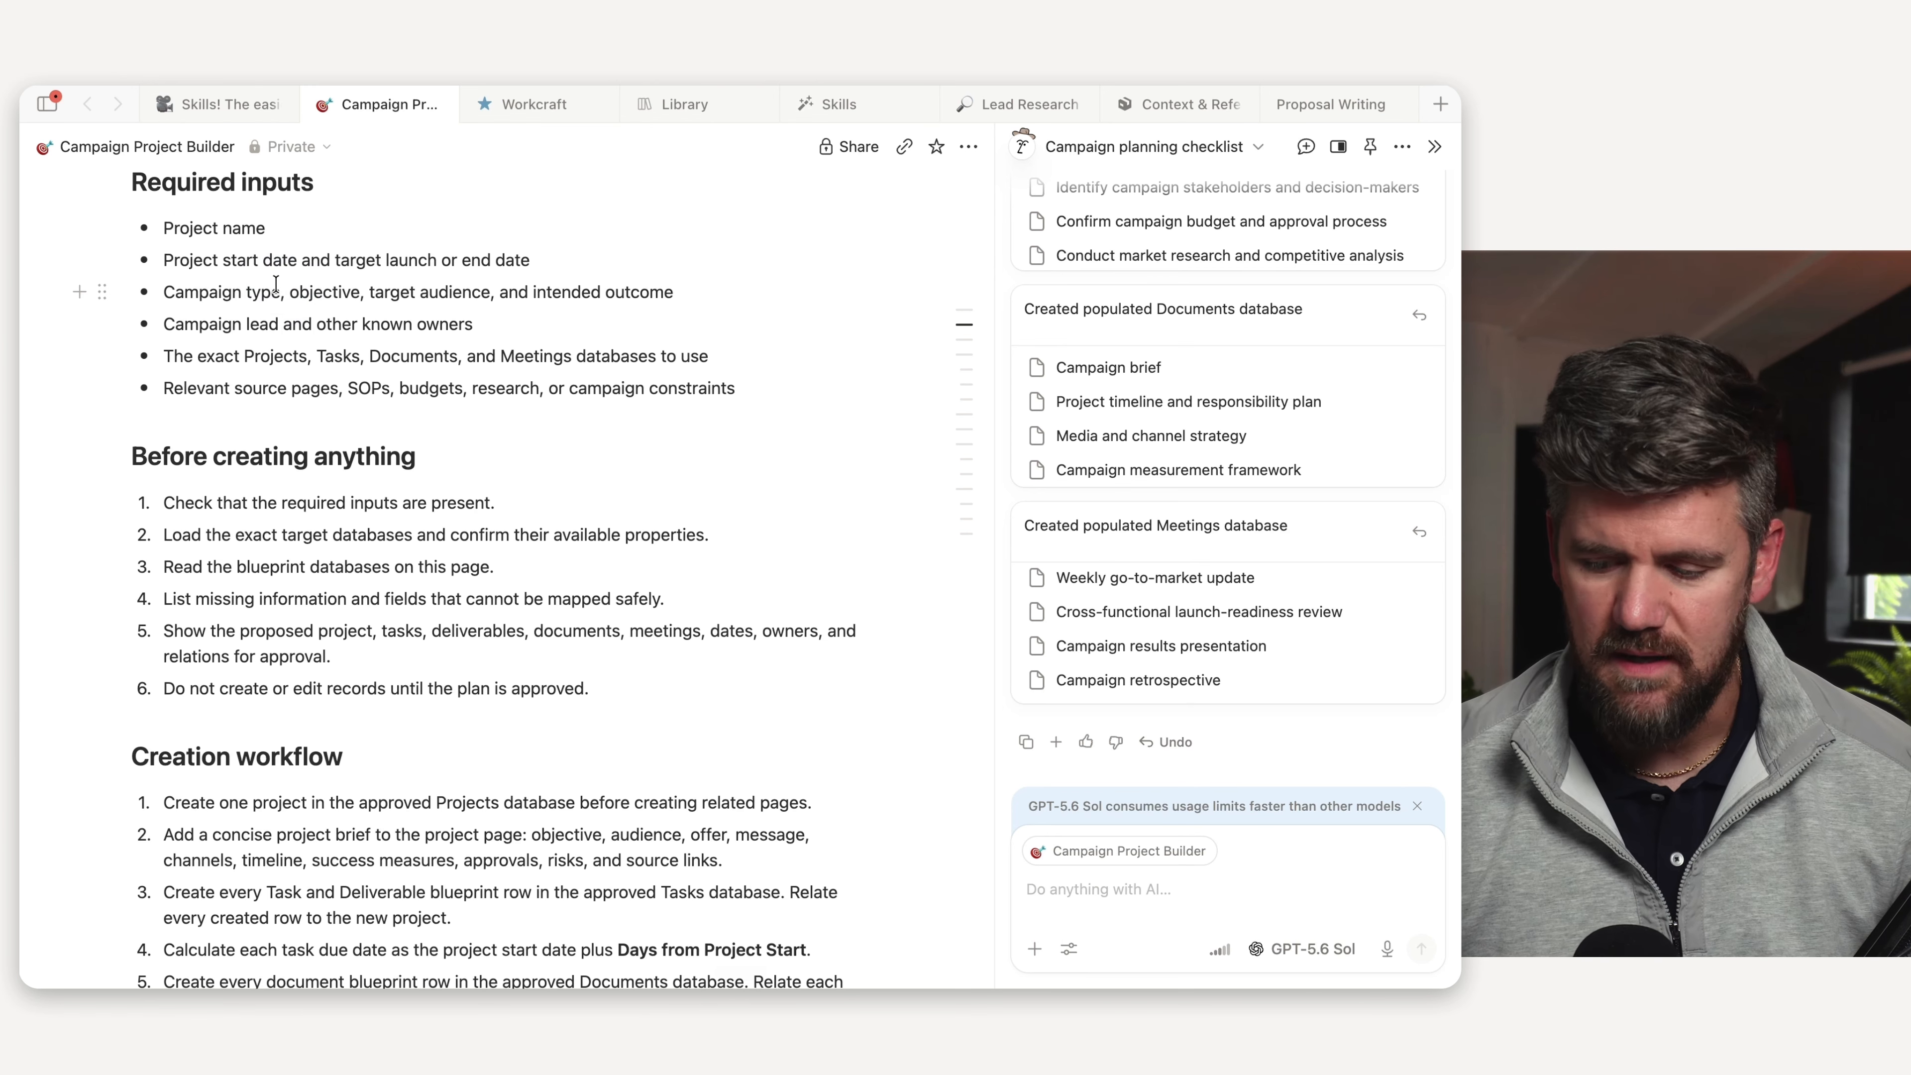
scroll(173, 715, "down", 15)
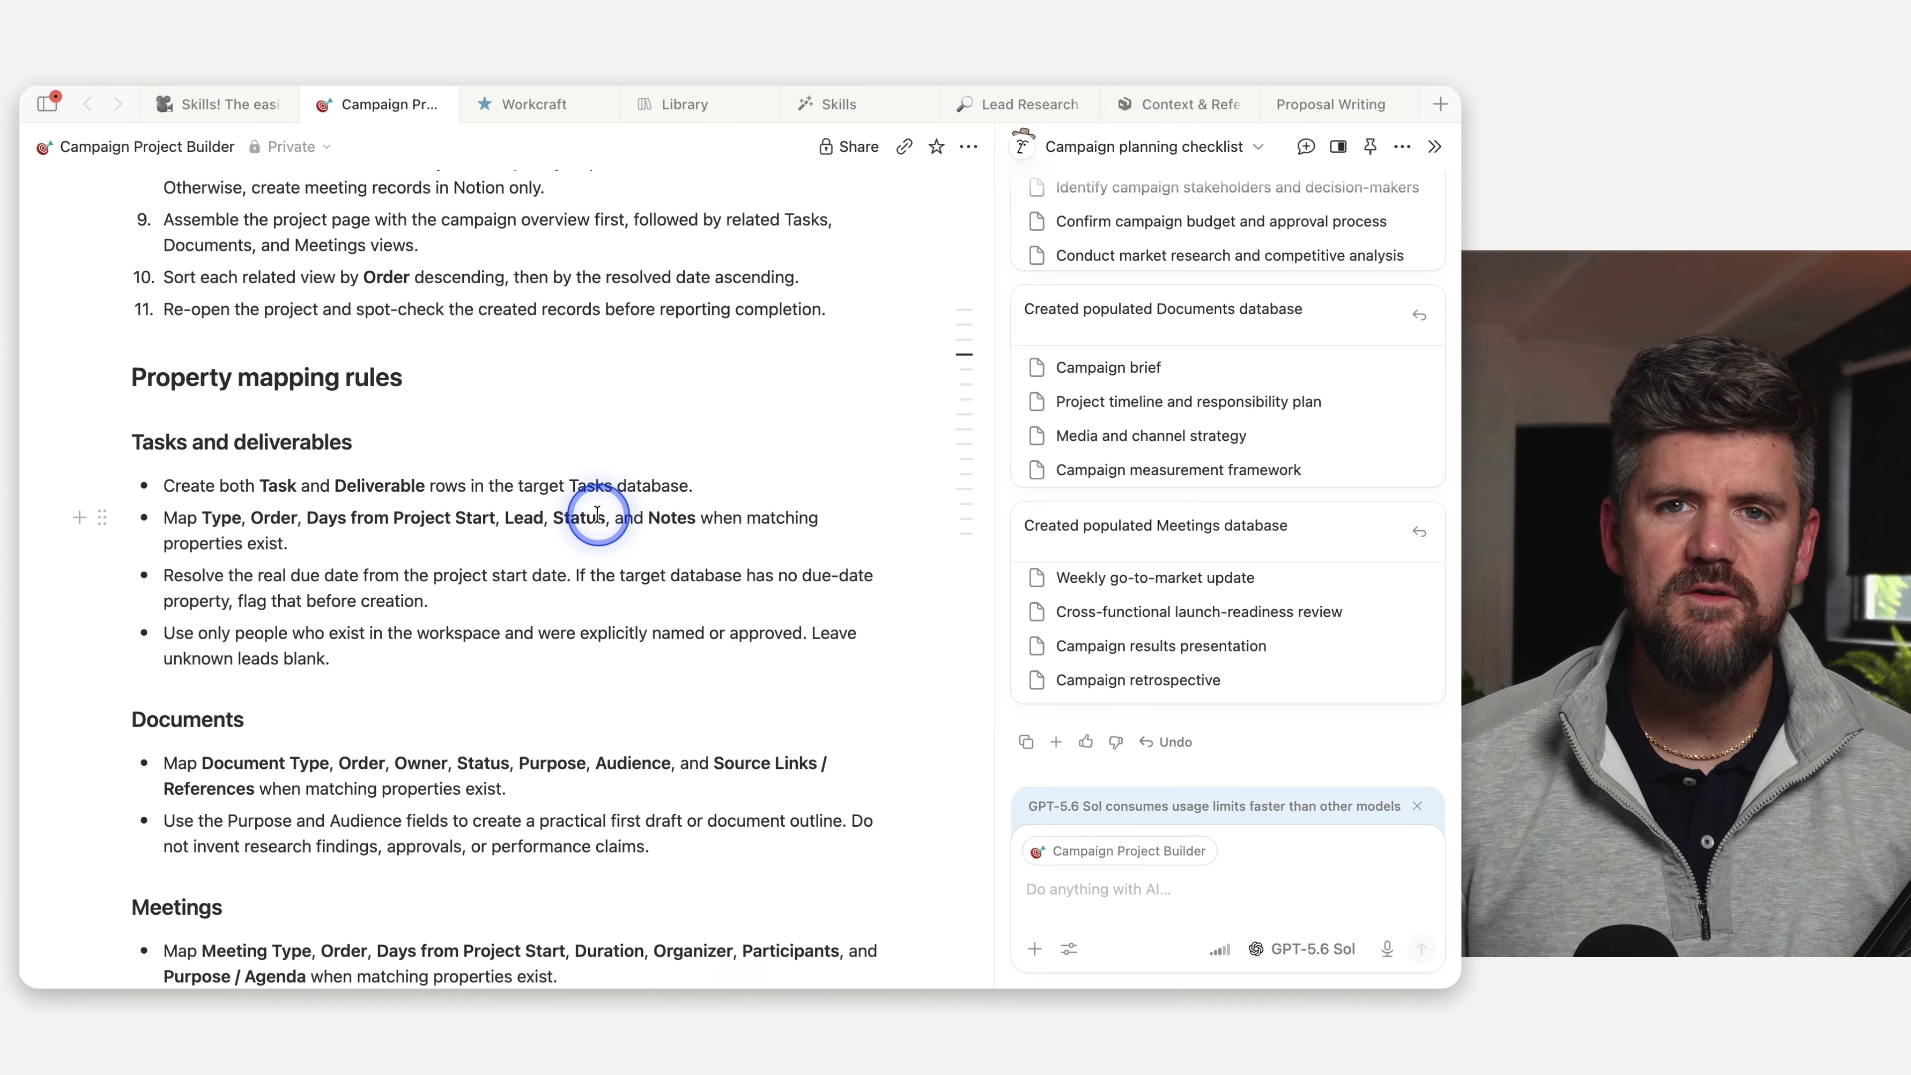
left_click(414, 572)
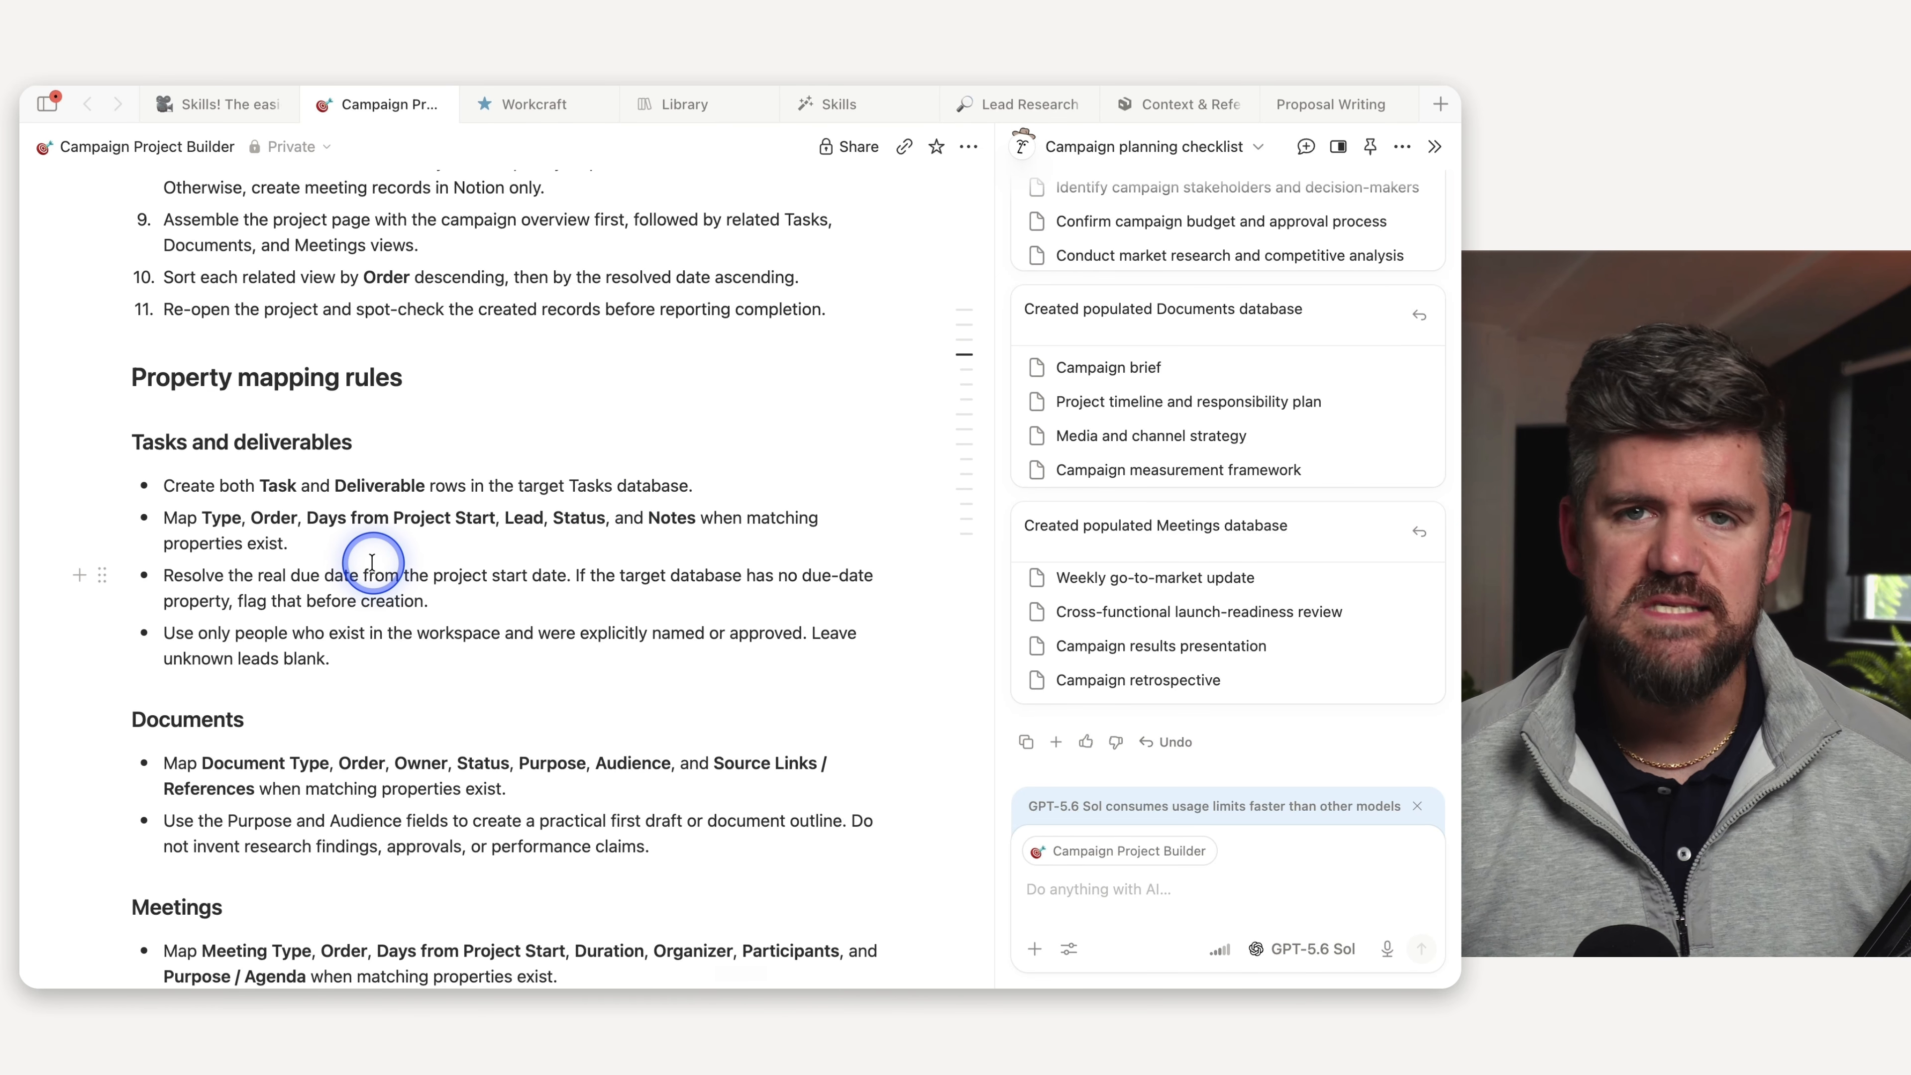
scroll(371, 561, "down", 15)
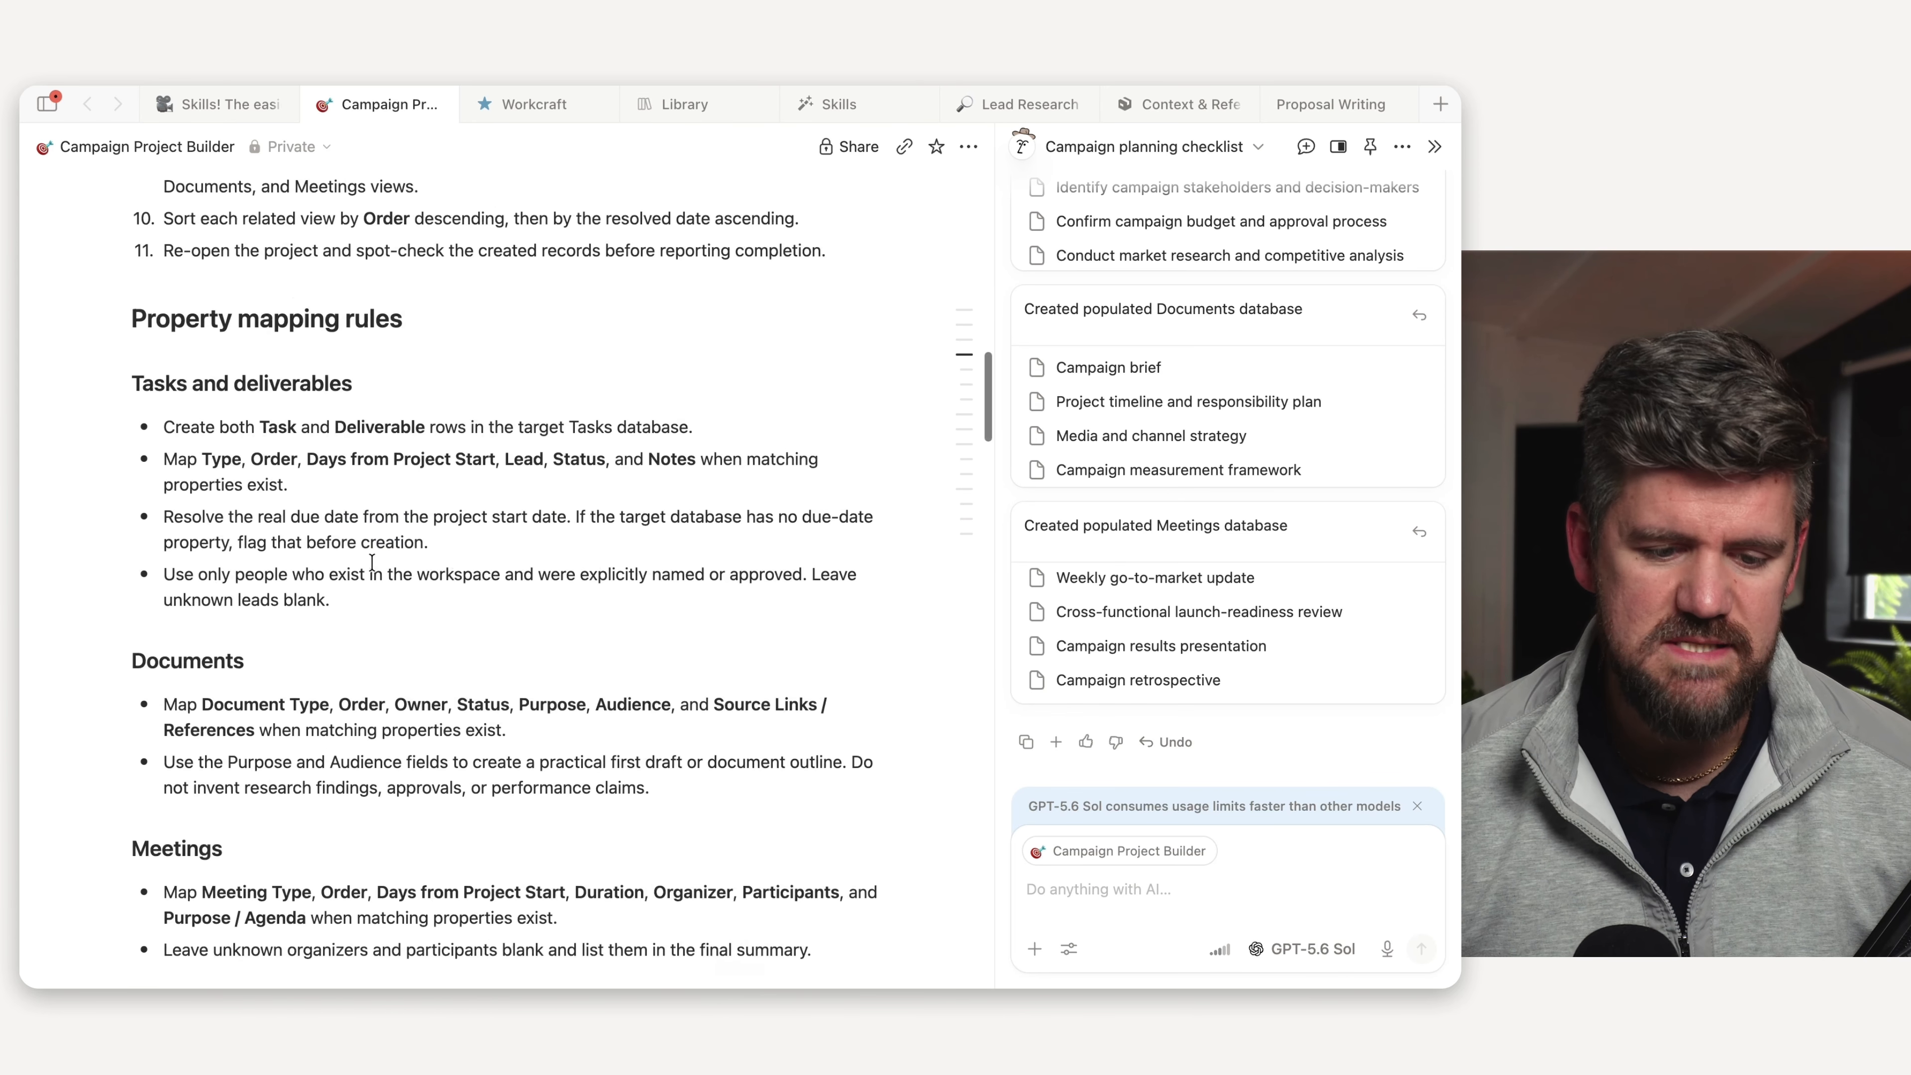
left_click(572, 858)
scroll(572, 858, "down", 18)
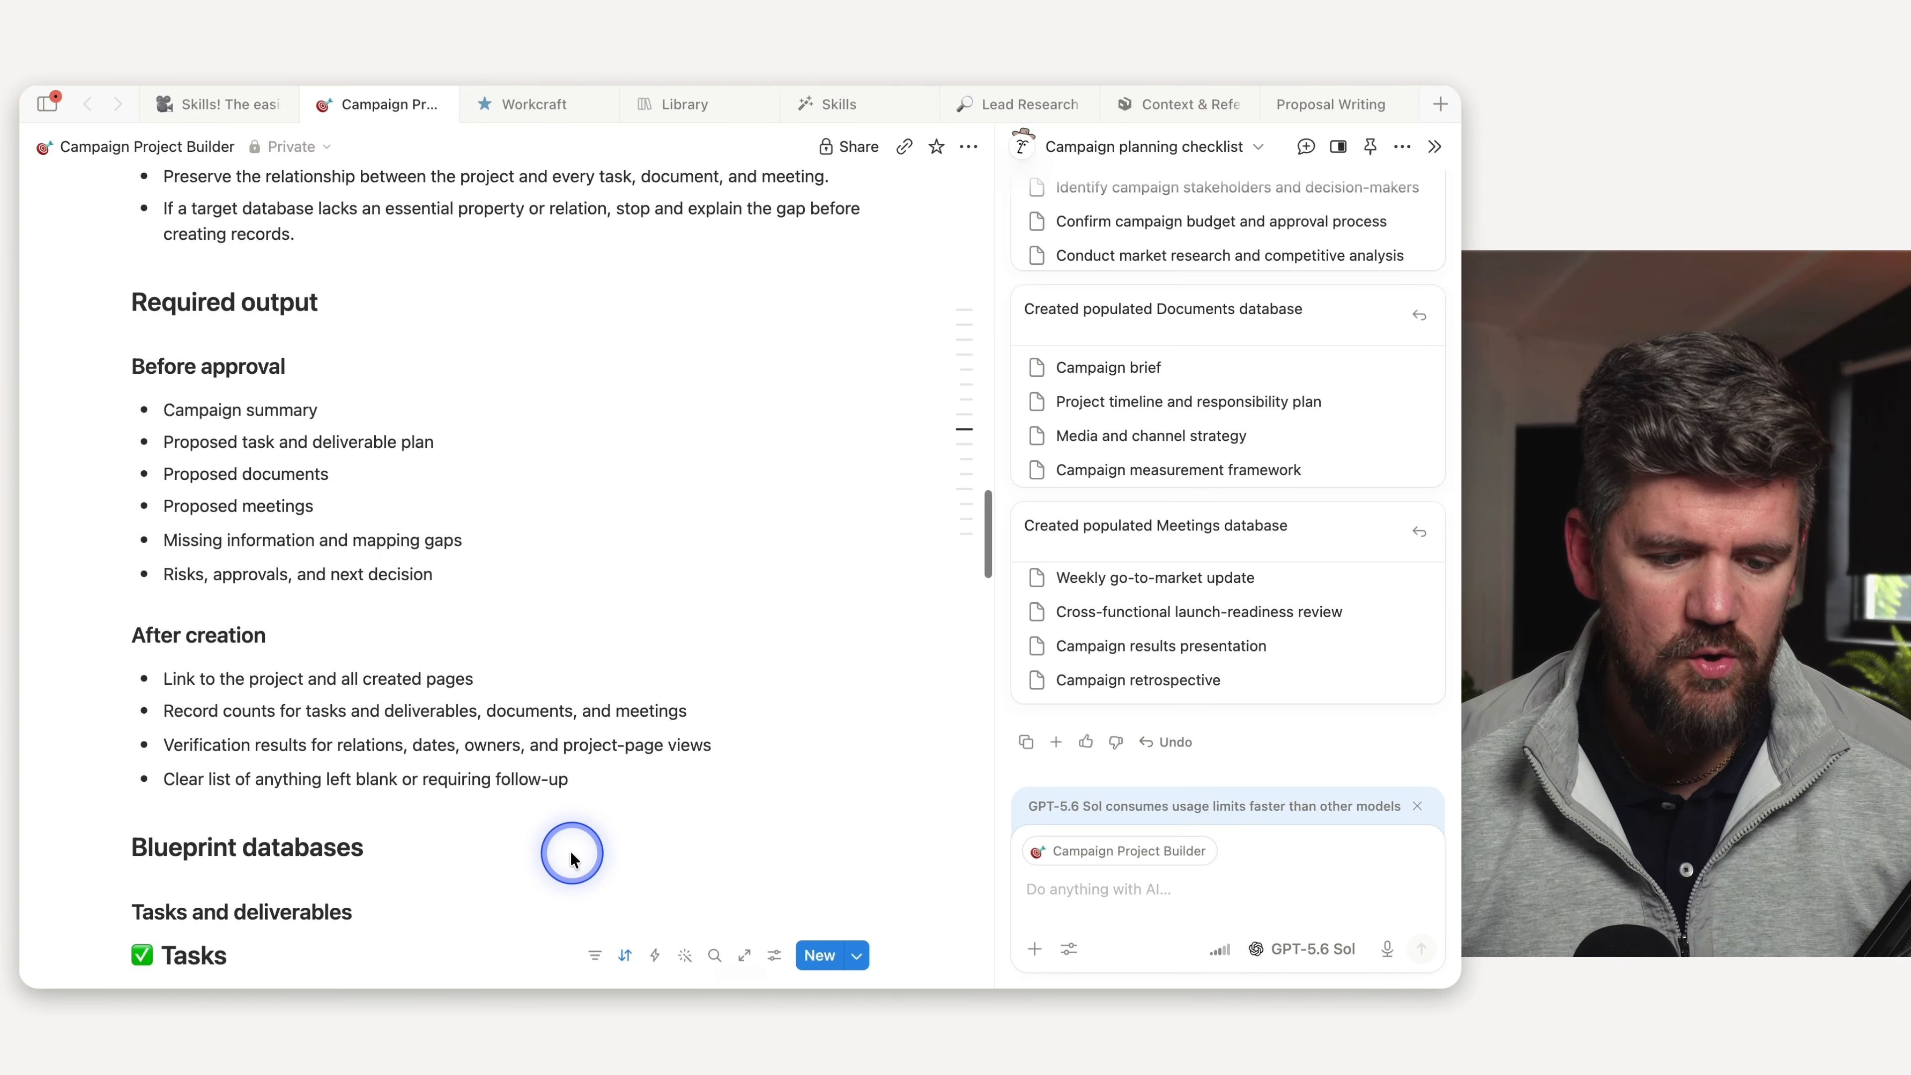
scroll(571, 860, "up", 10)
scroll(572, 858, "down", 2)
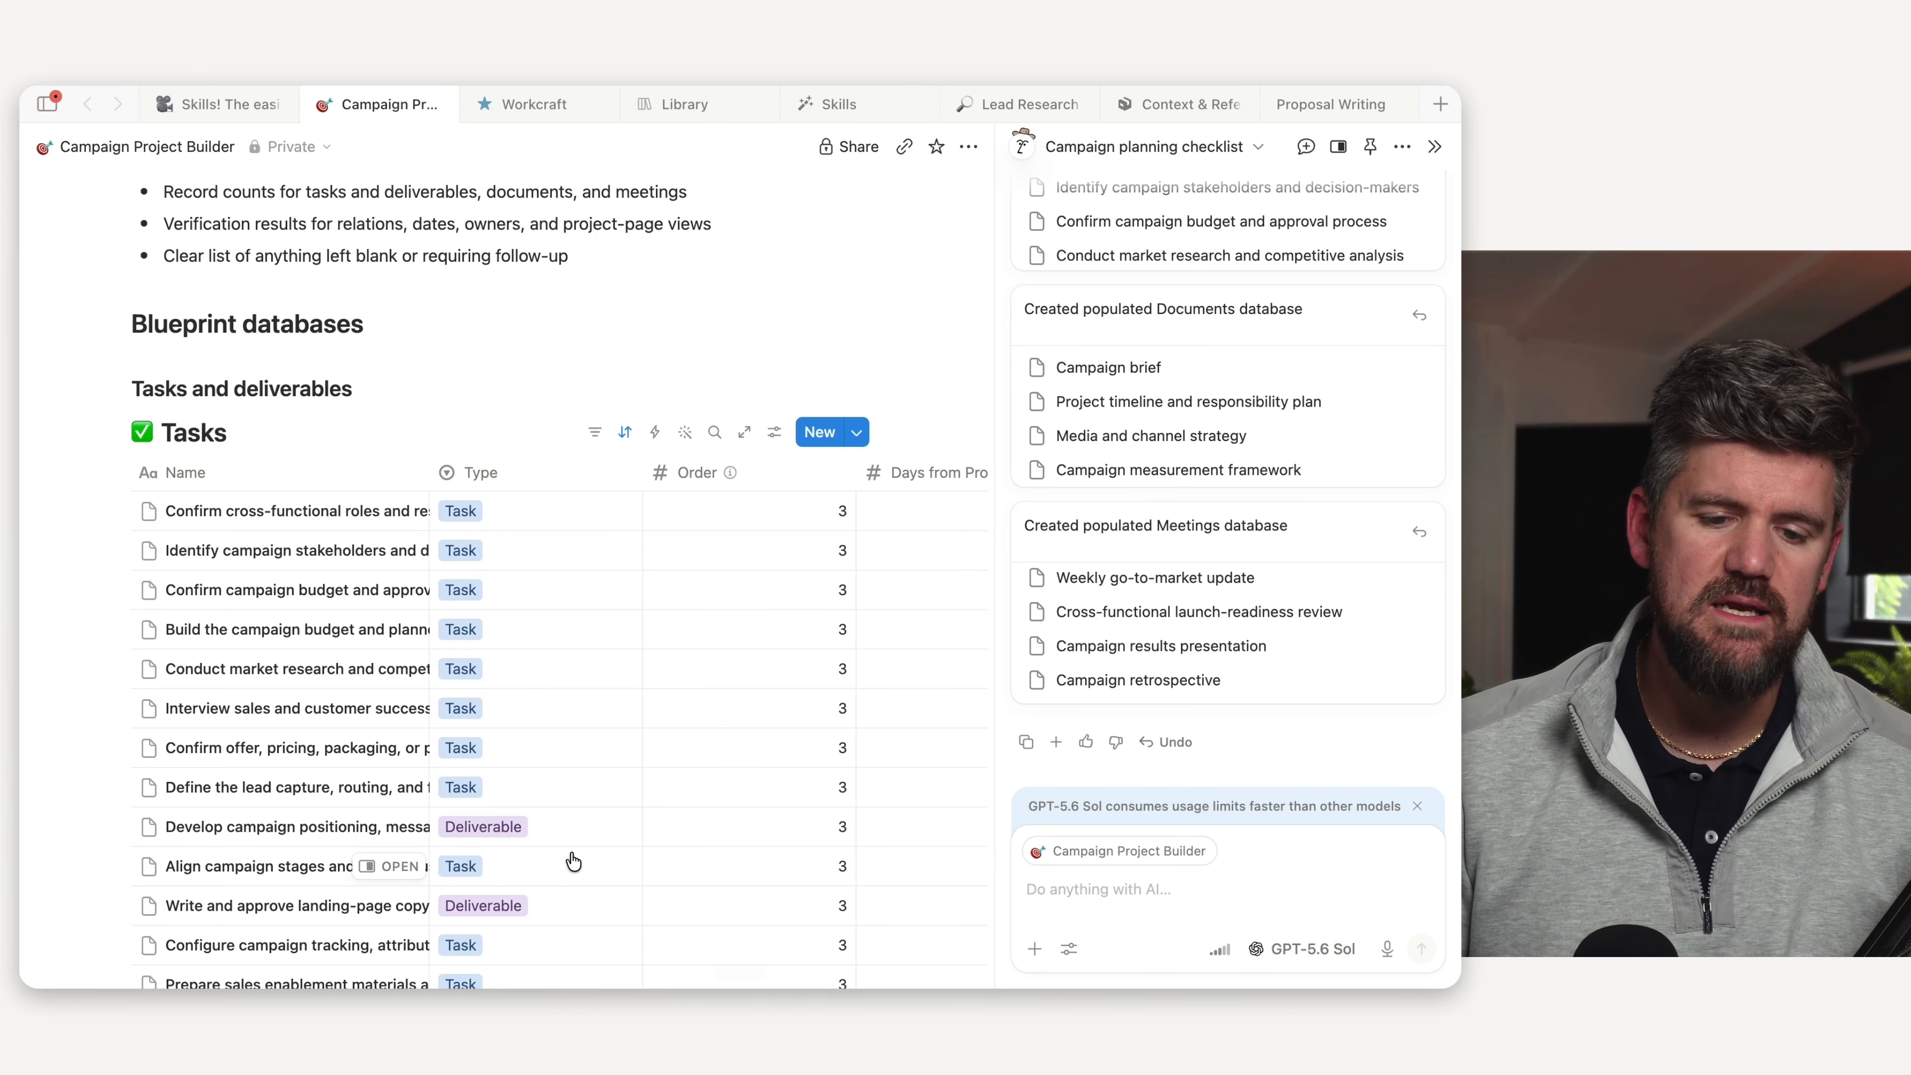
- Widen the Name column of the Tasks table so the full task titles fit
left_click(443, 488)
left_click_drag(427, 473, 605, 473)
scroll(572, 602, "down", 3)
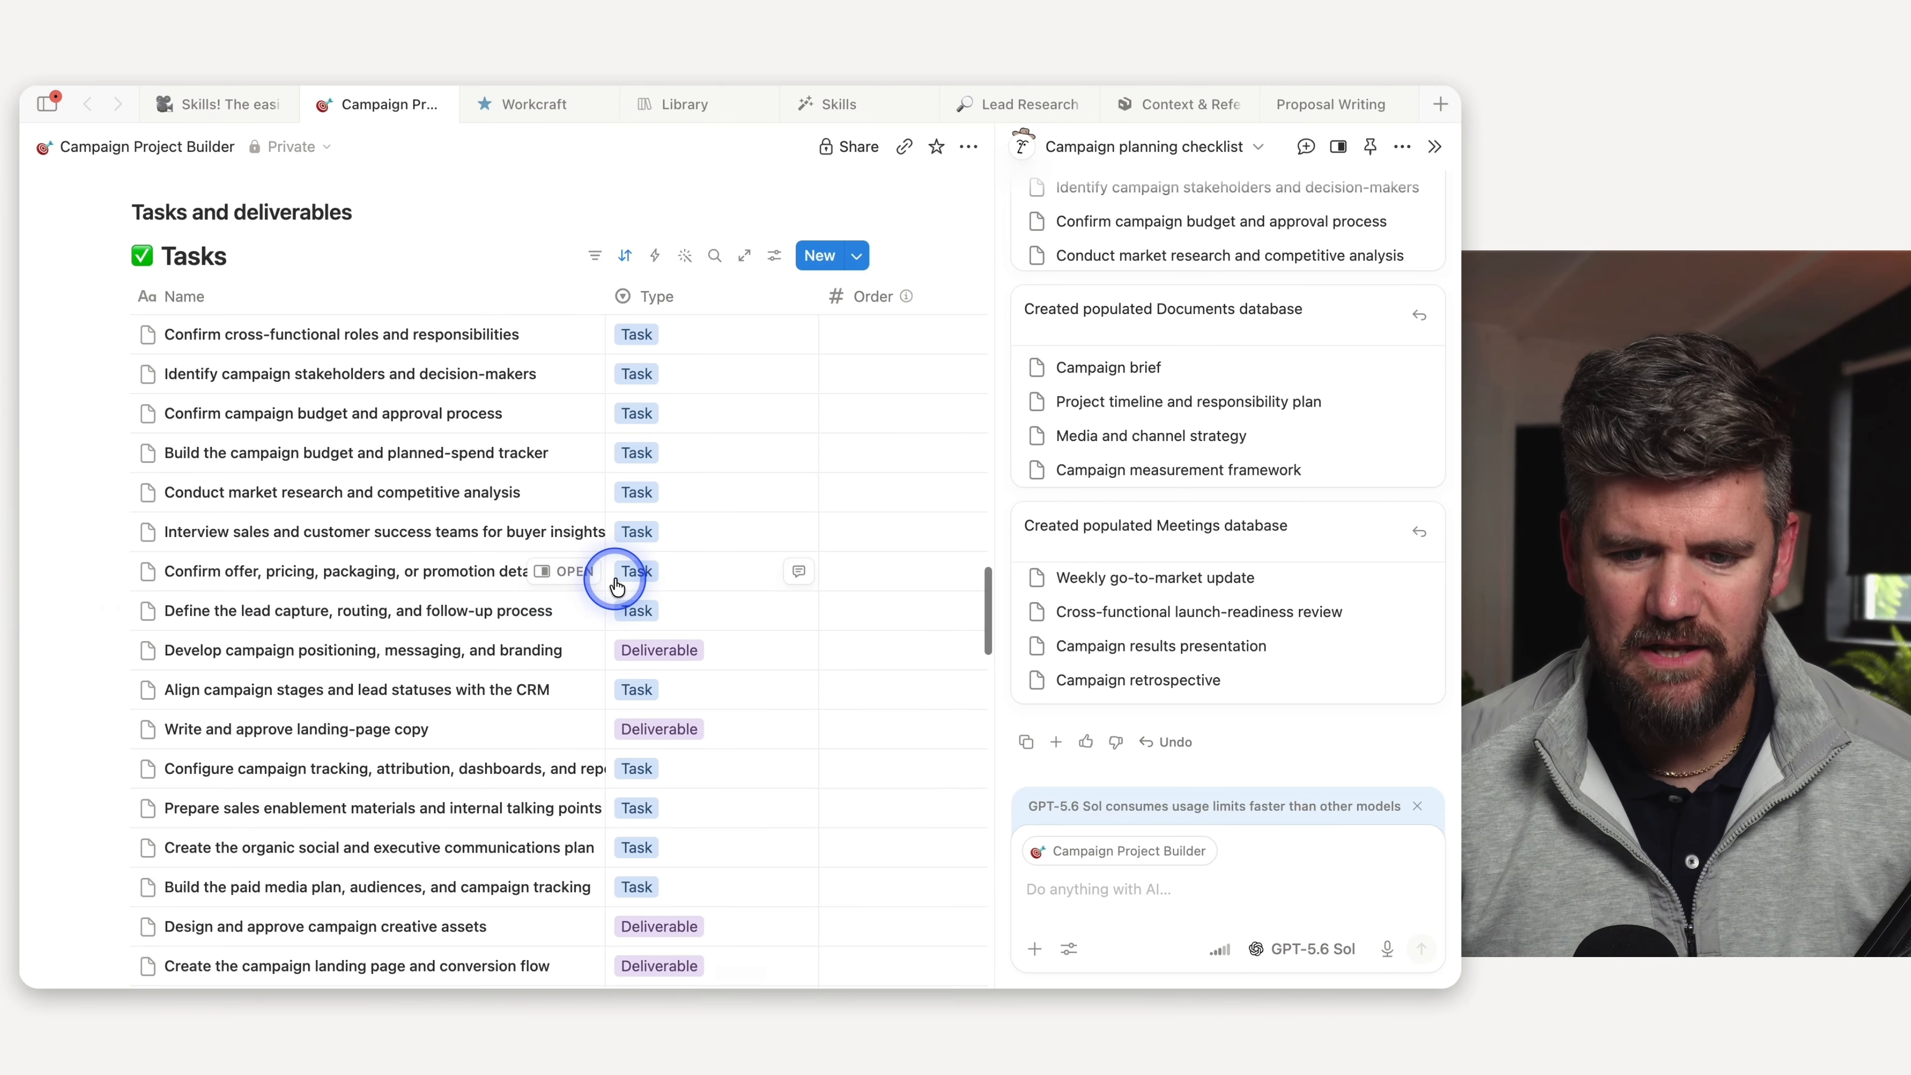
- Ask the AI to number the tasks starting from one and working upward, so each task has its own order number
scroll(619, 568, "right", 3)
left_click(1129, 888)
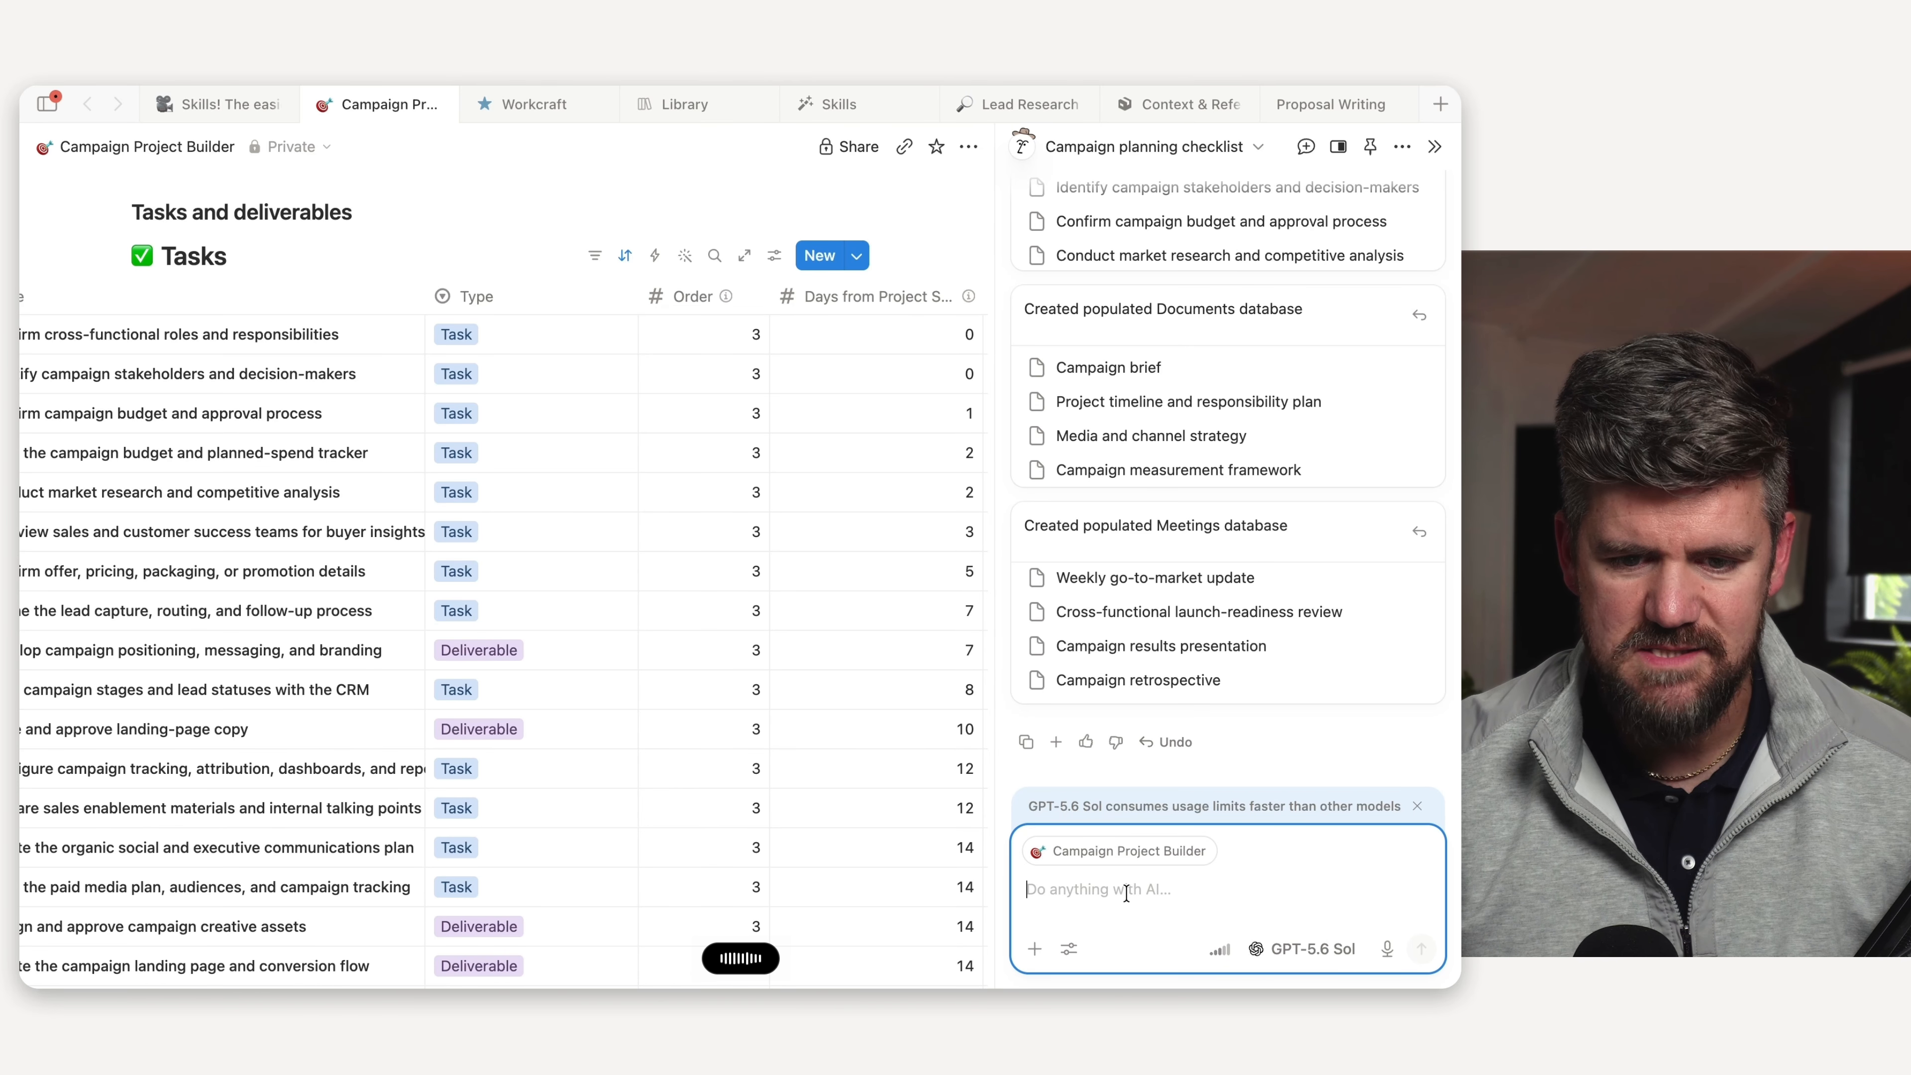
key("Return")
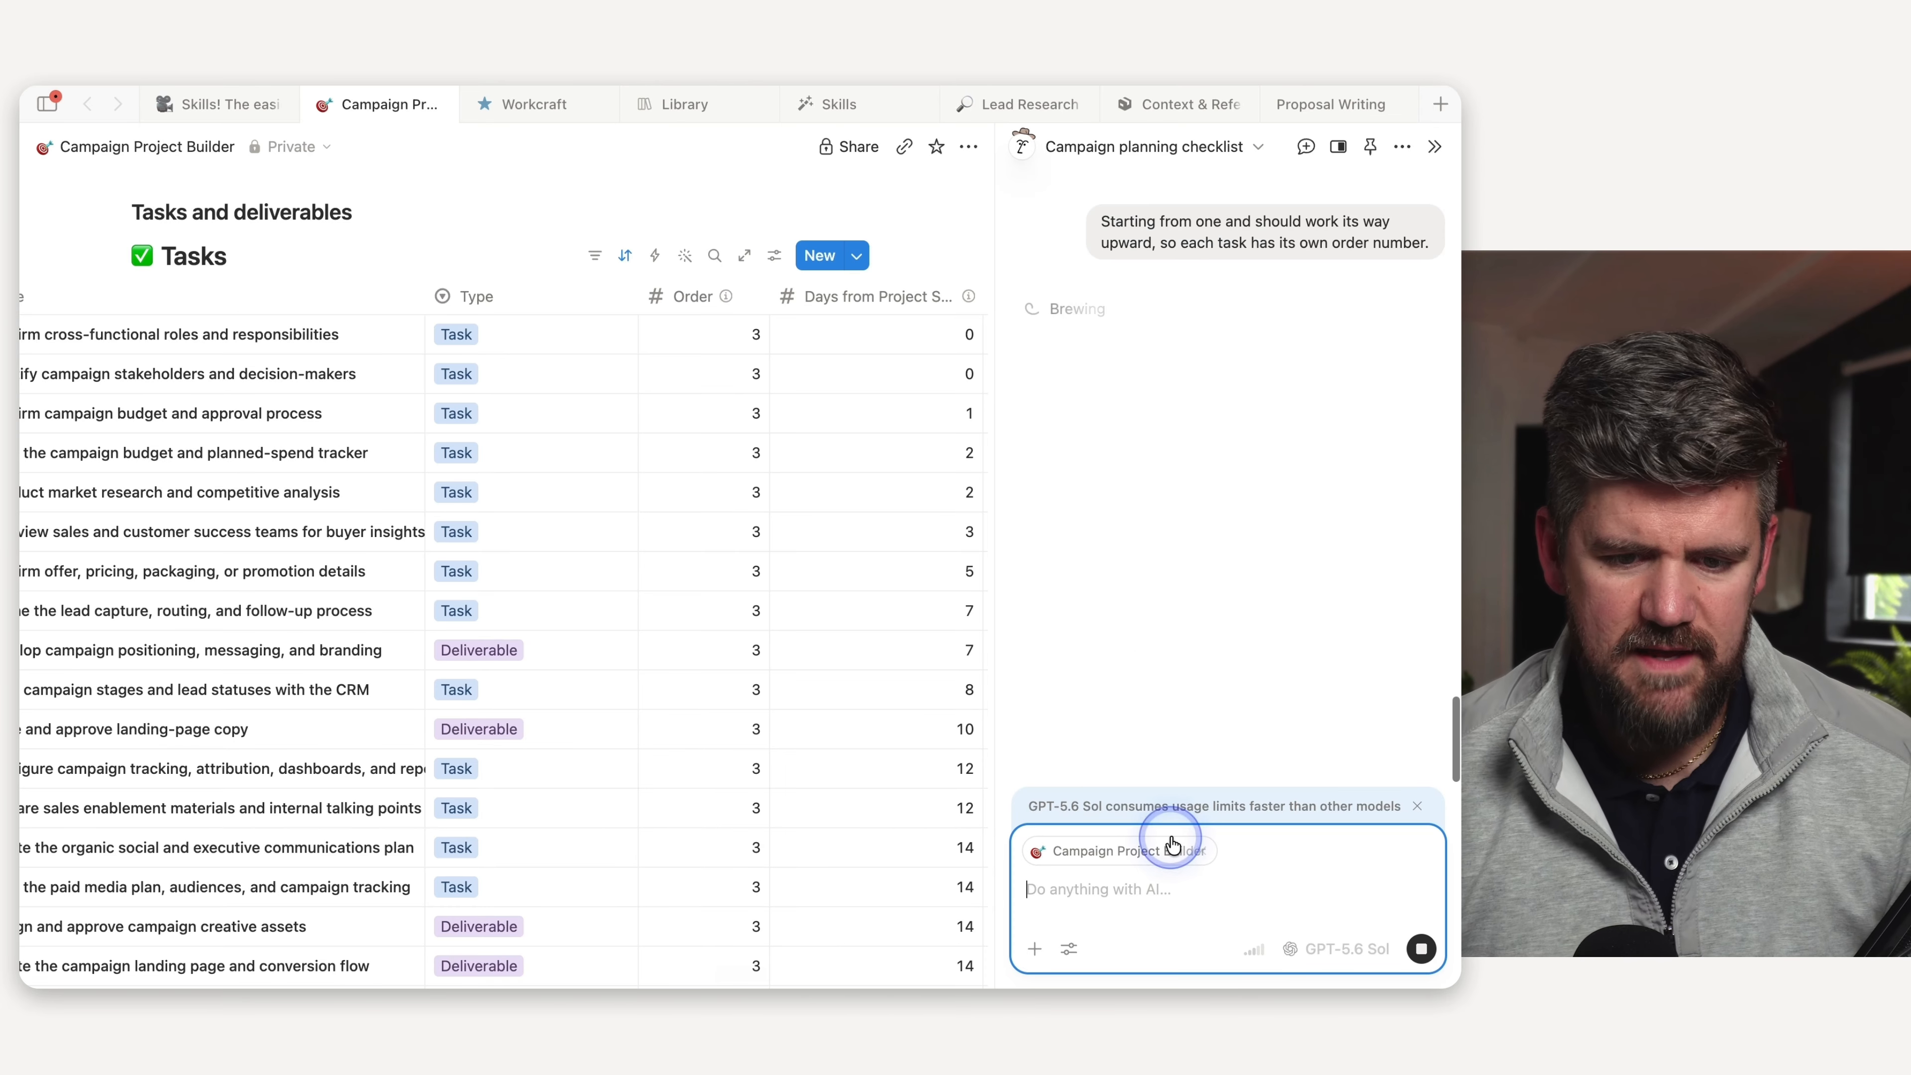
- Examine the Order values and types across the Tasks table, before and after the AI's renumbering
scroll(687, 745, "left", 2)
scroll(687, 745, "left", 2)
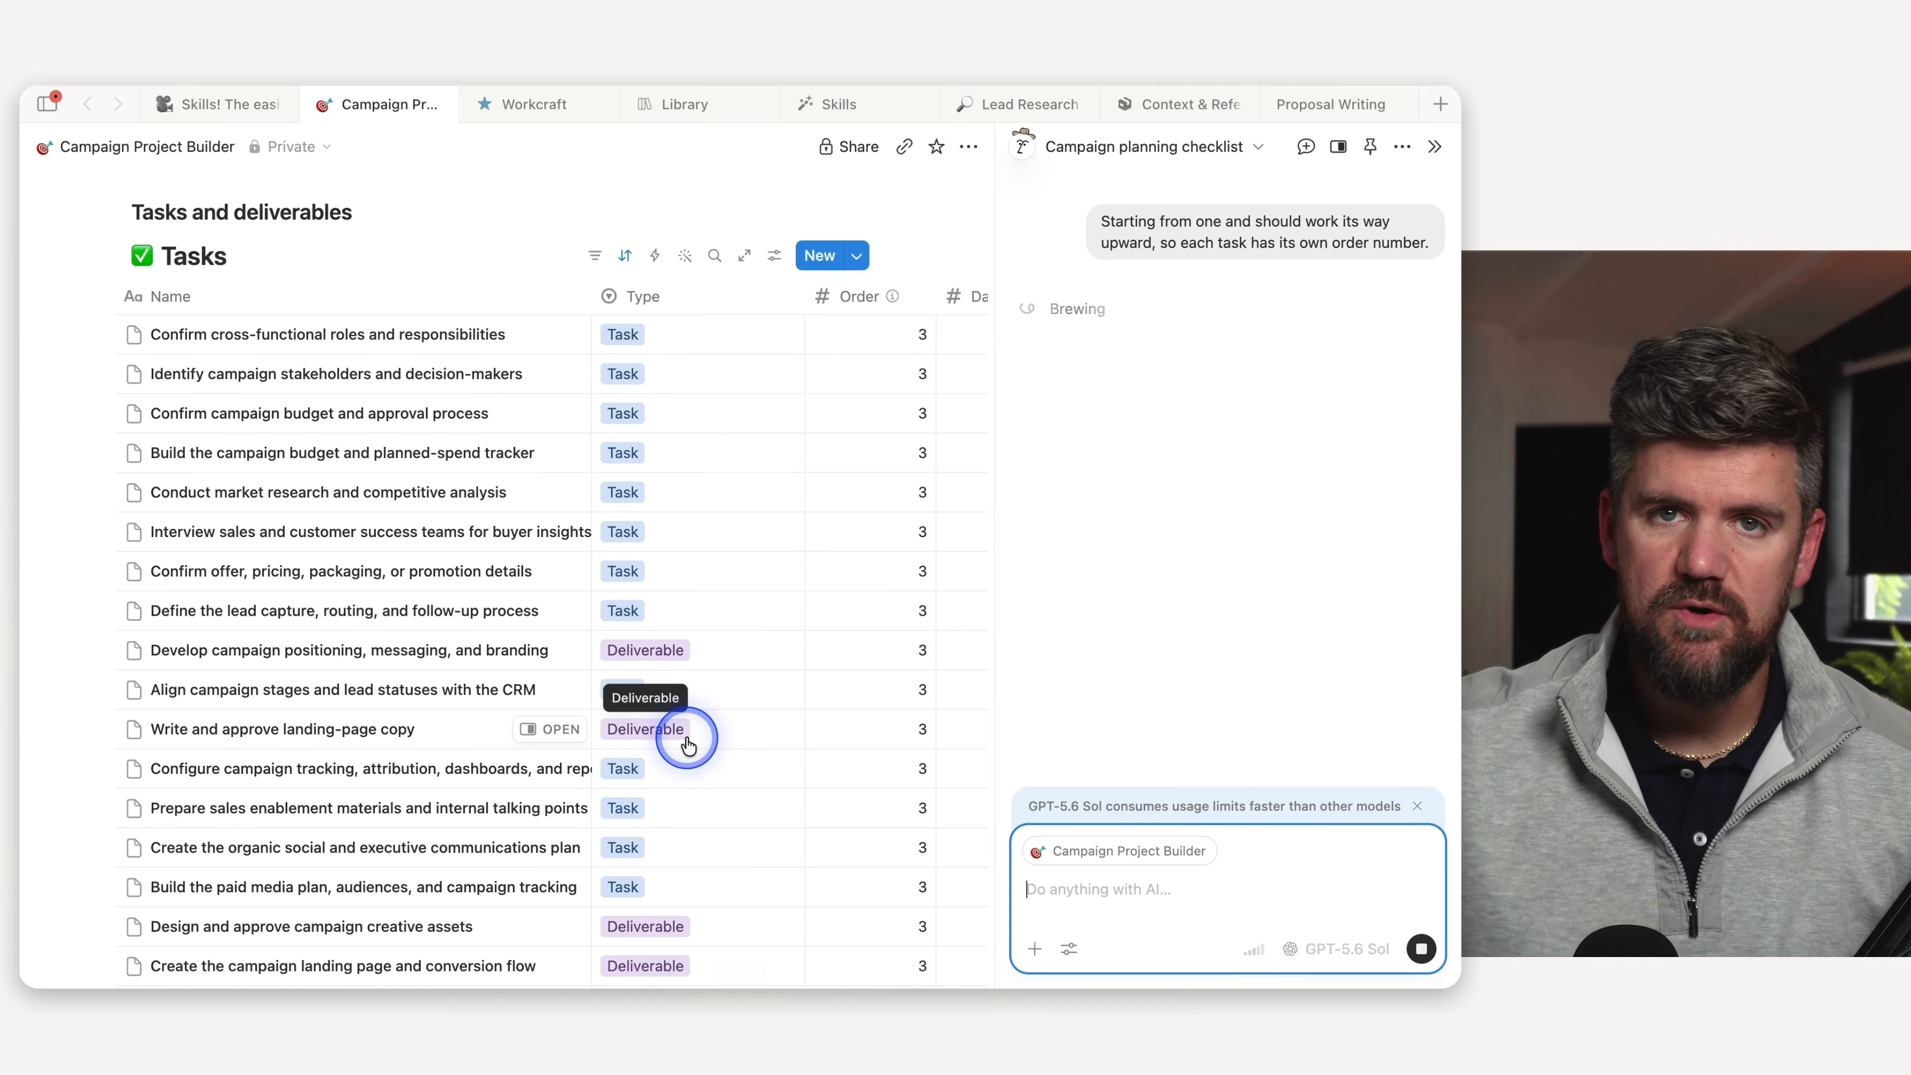
scroll(687, 745, "down", 1)
scroll(687, 745, "down", 10)
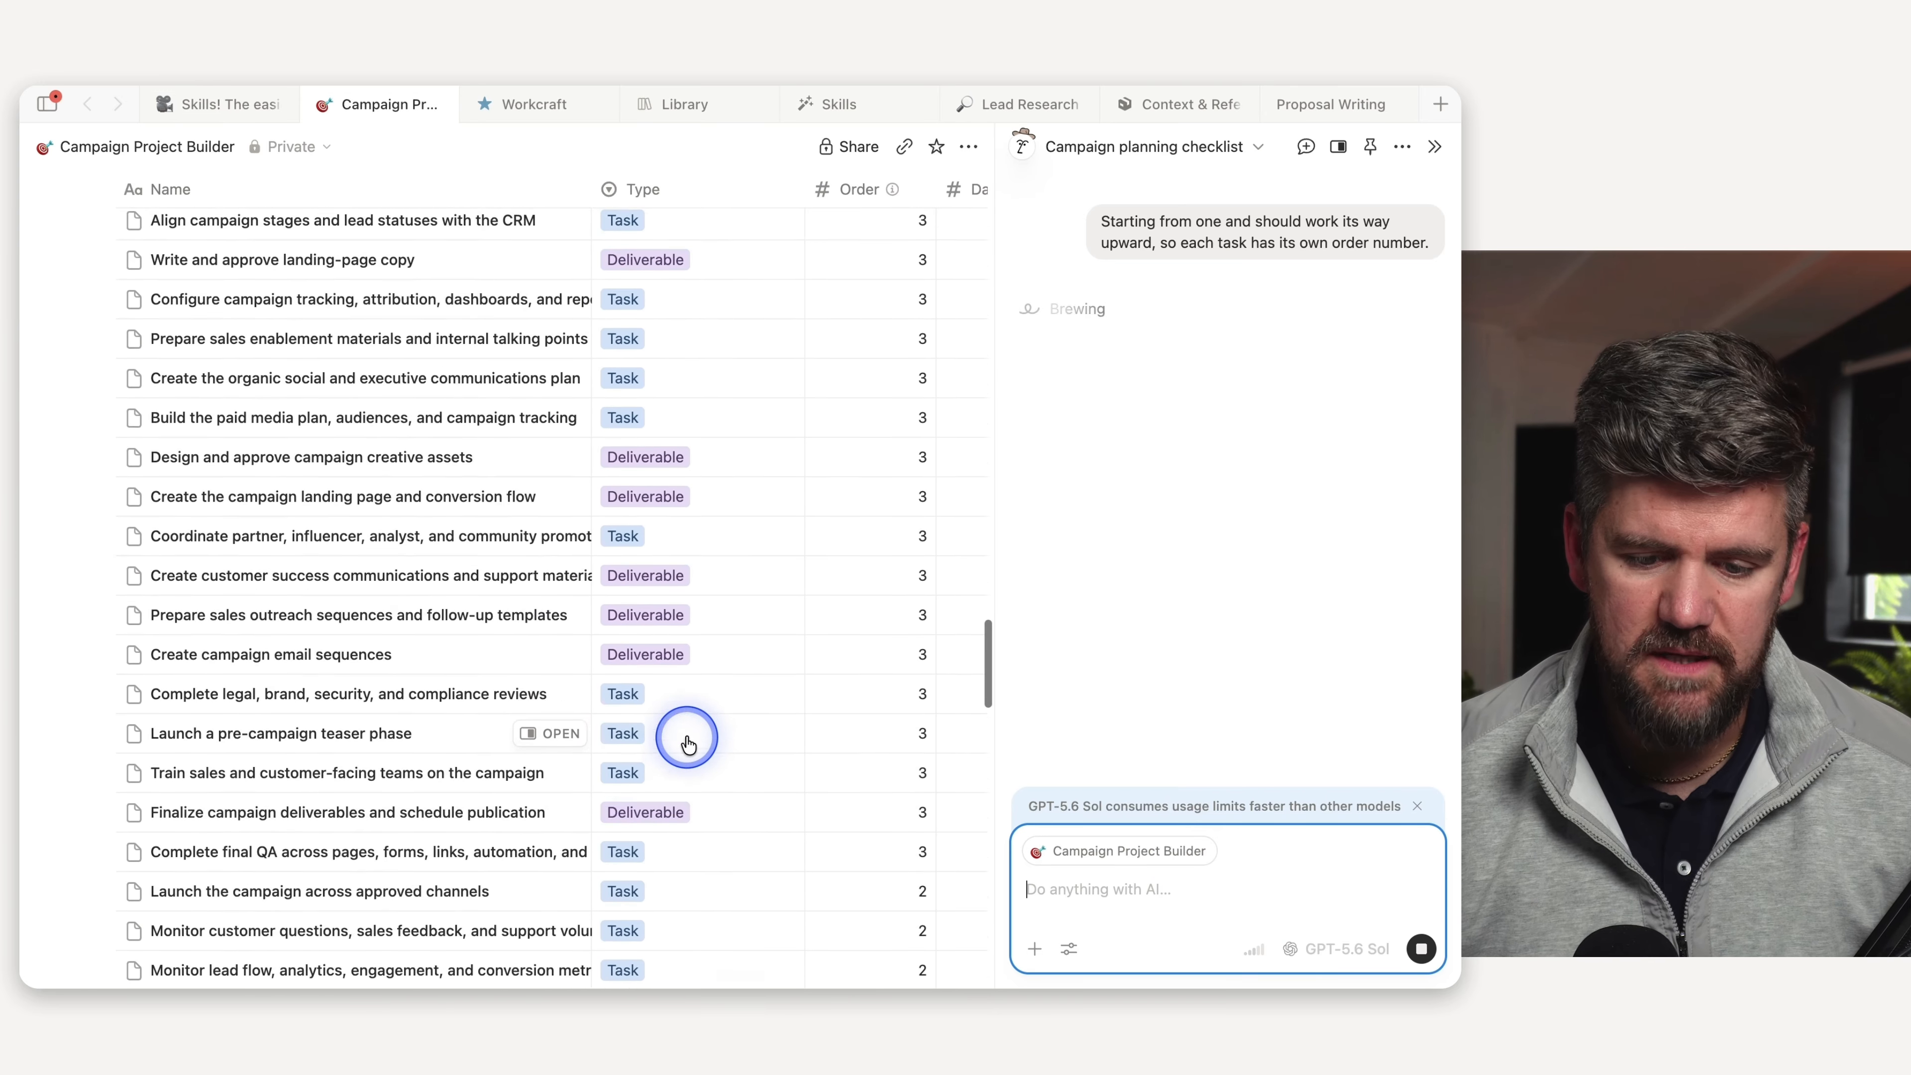
scroll(742, 576, "down", 5)
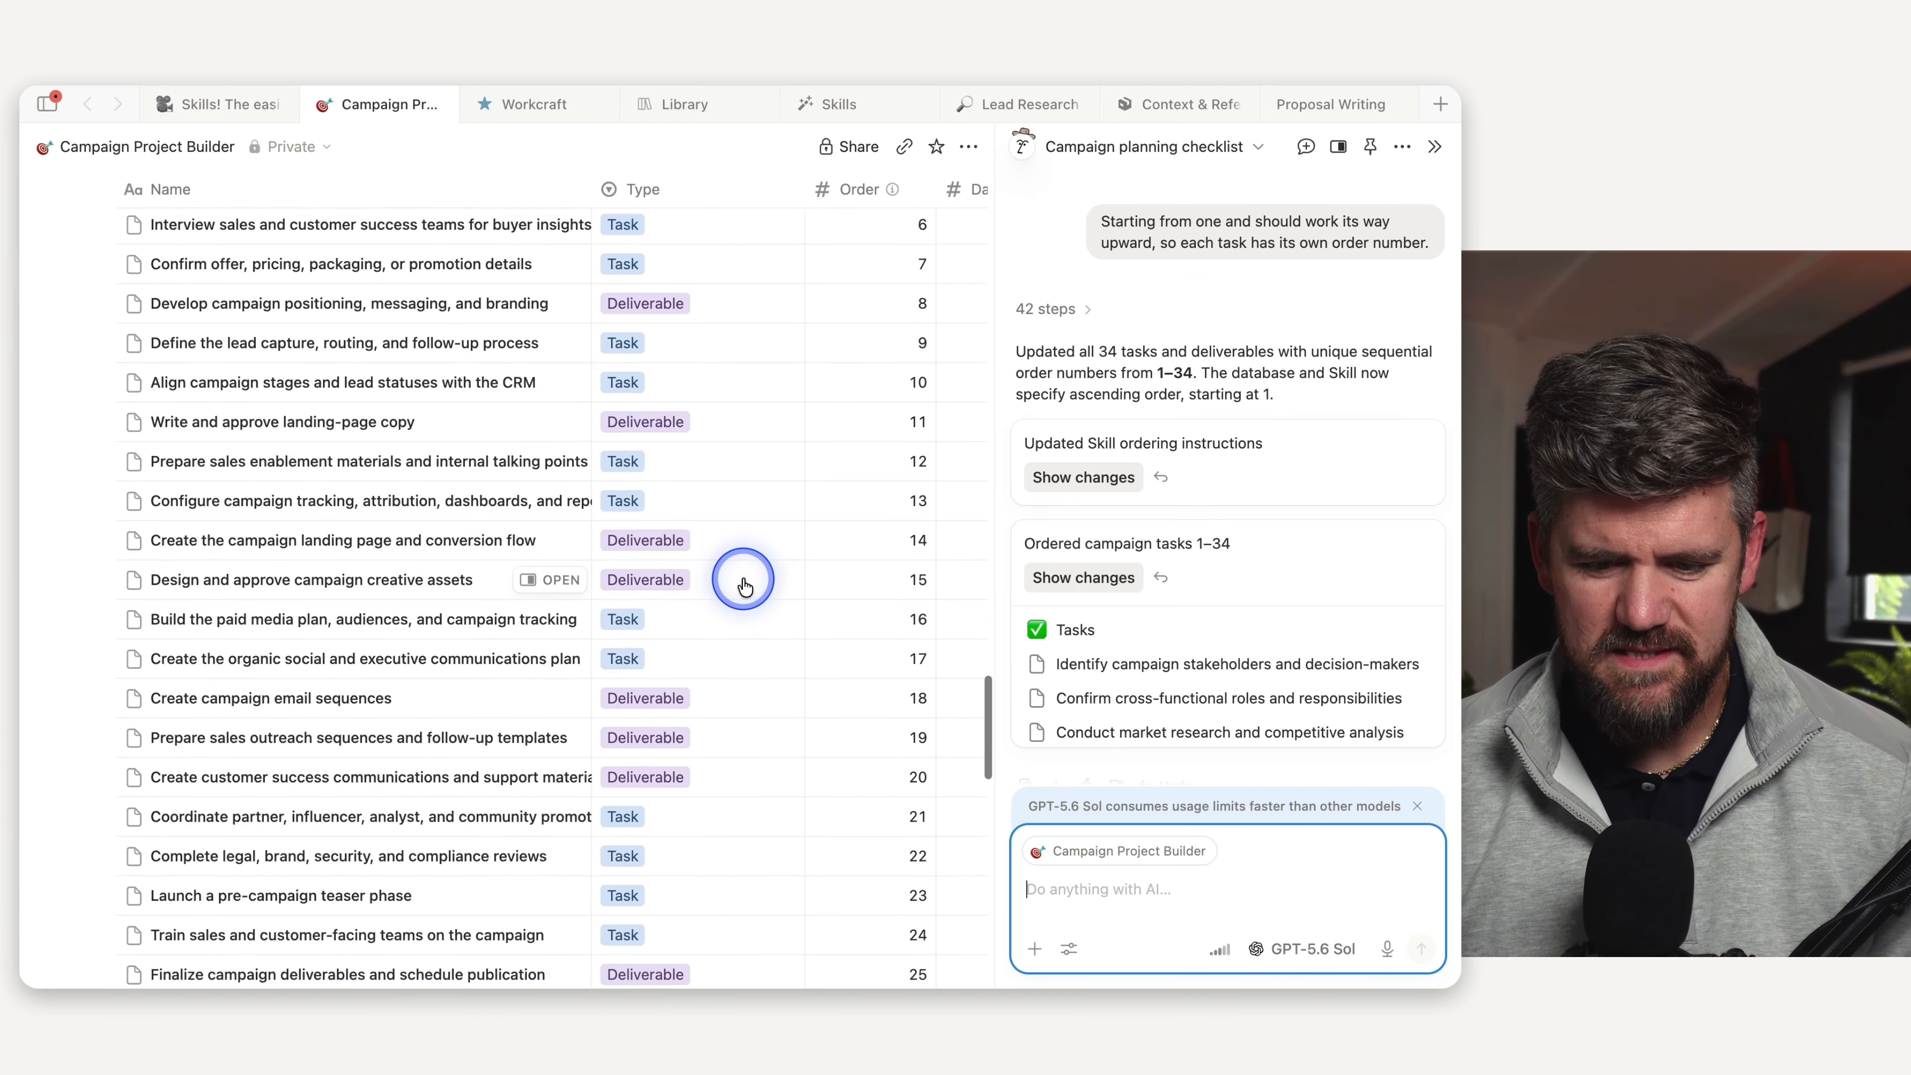
scroll(742, 575, "up", 6)
scroll(745, 587, "down", 2)
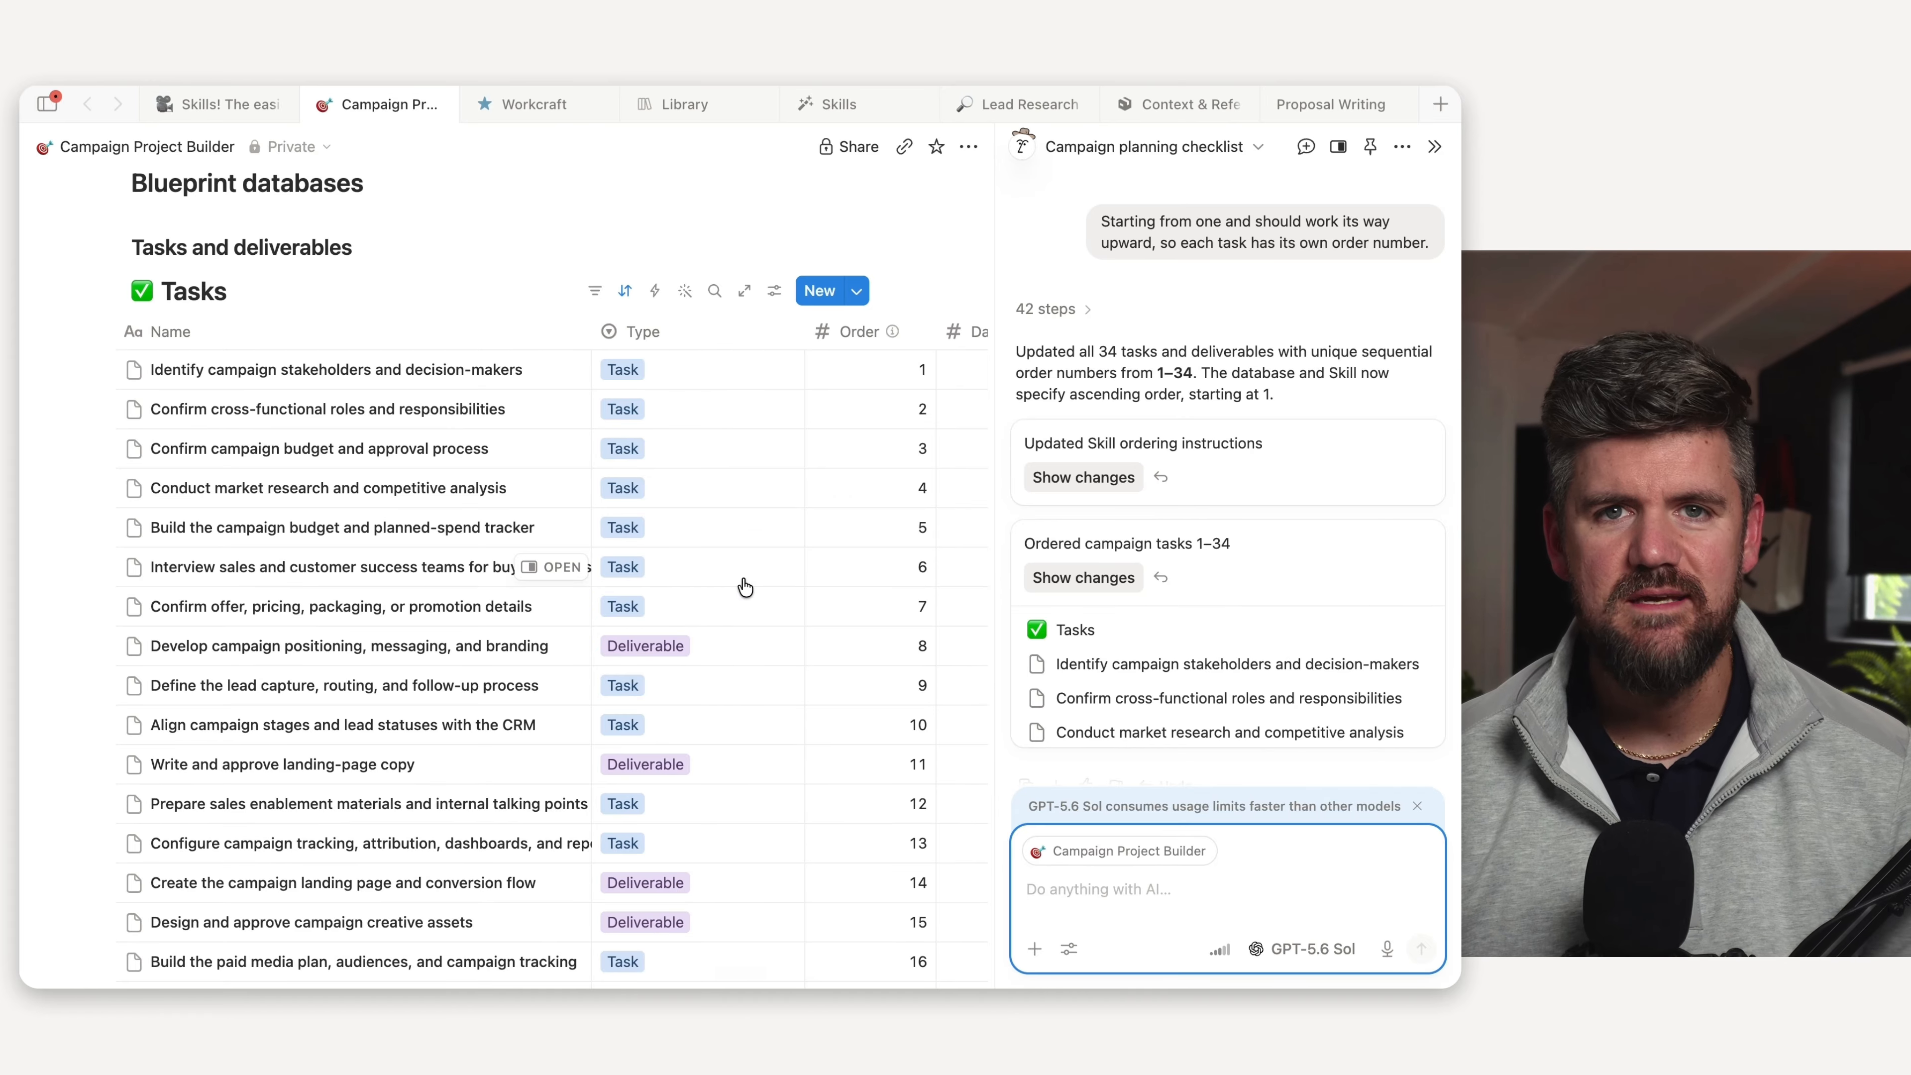
- Ask the AI to organize tasks into parent and sub-items, numbering sub-tasks 1.1, 1.2, et cetera to keep the ordering
left_click(1053, 891)
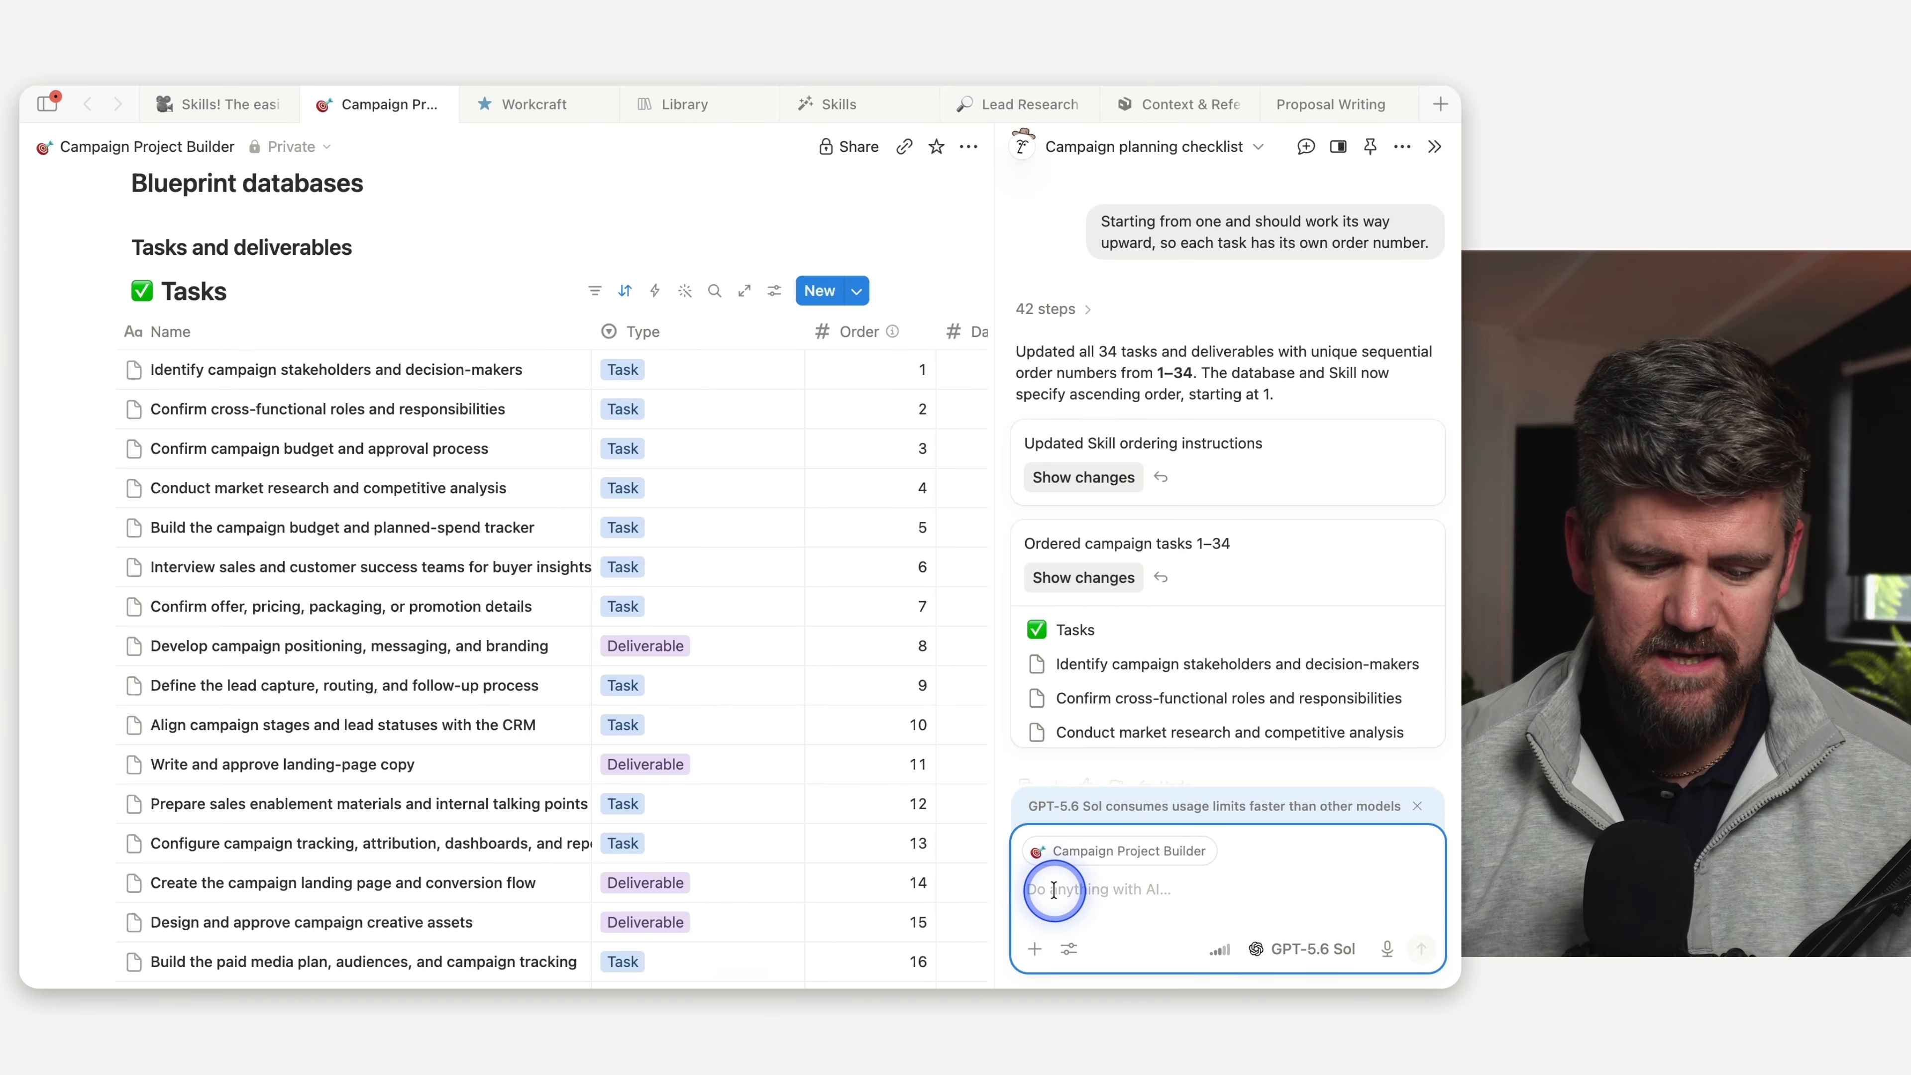
key("ctrl+alt")
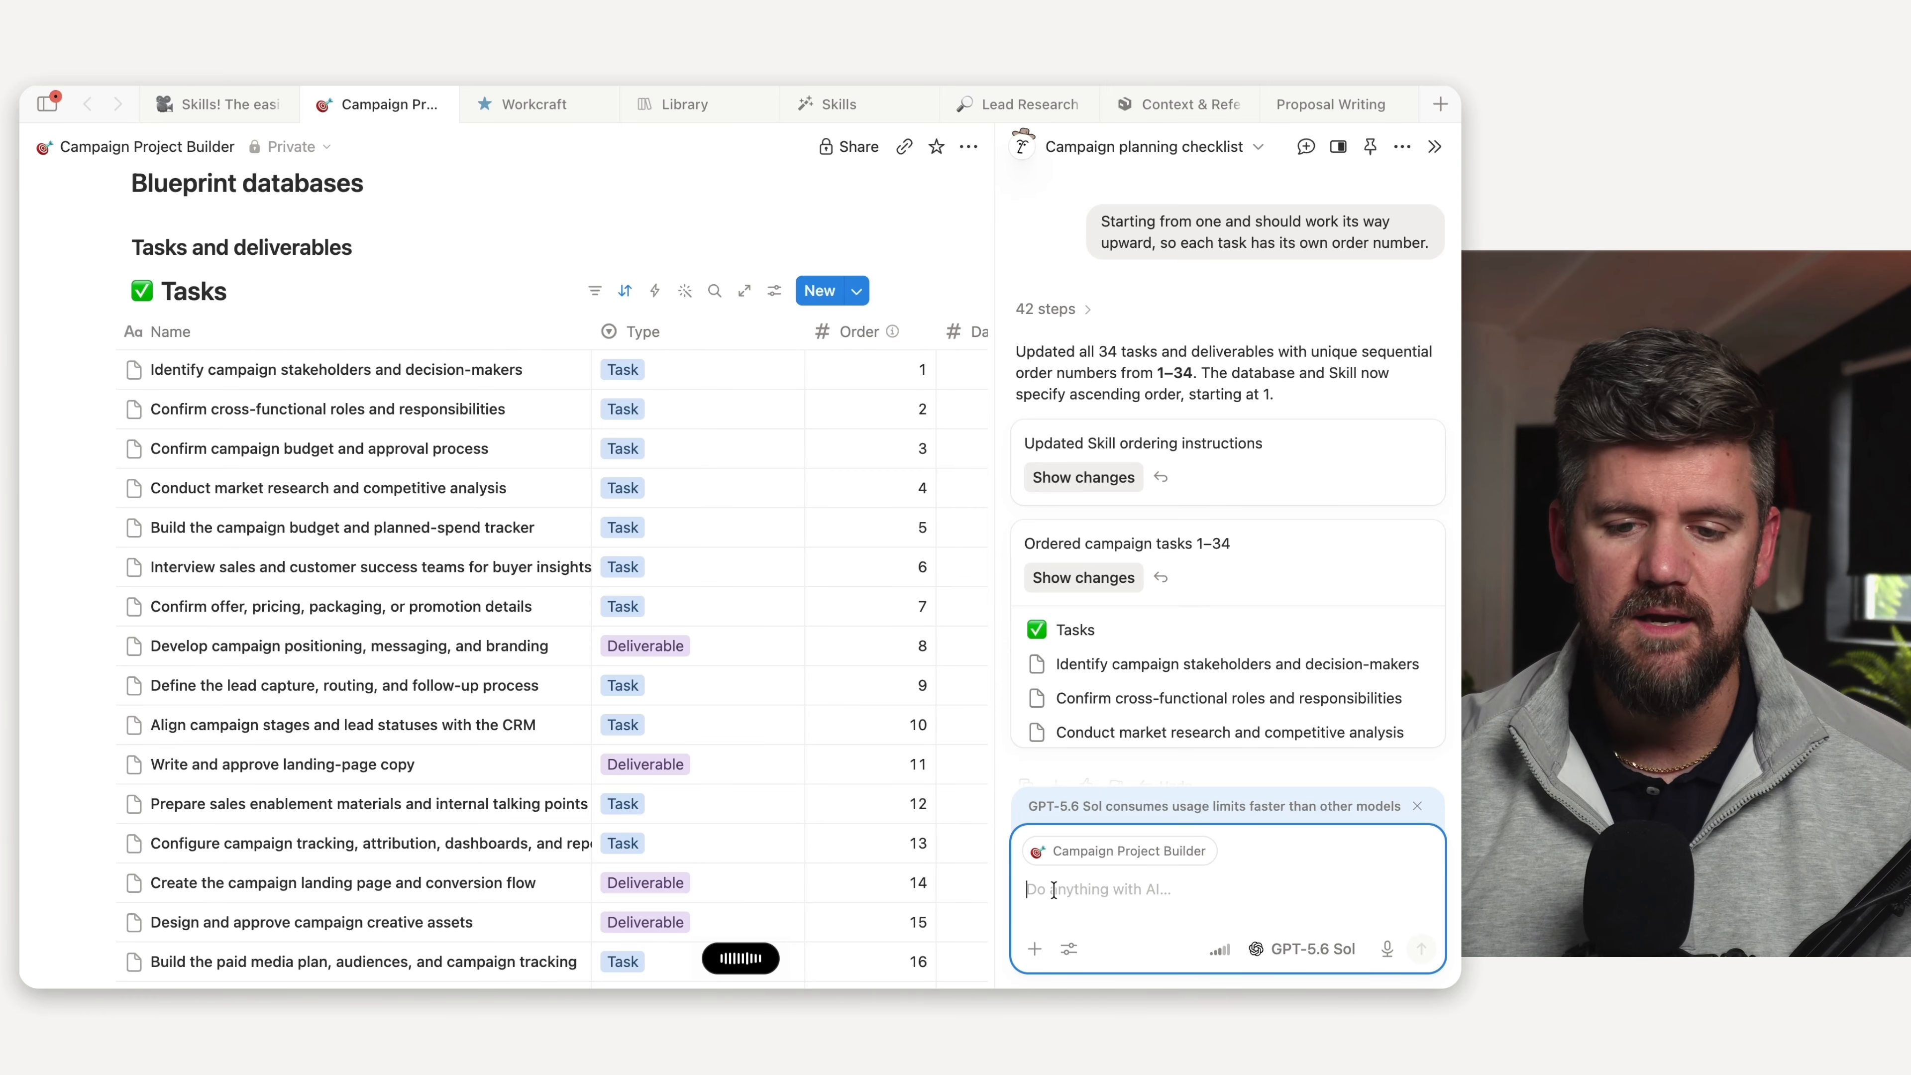
key("ctrl+alt")
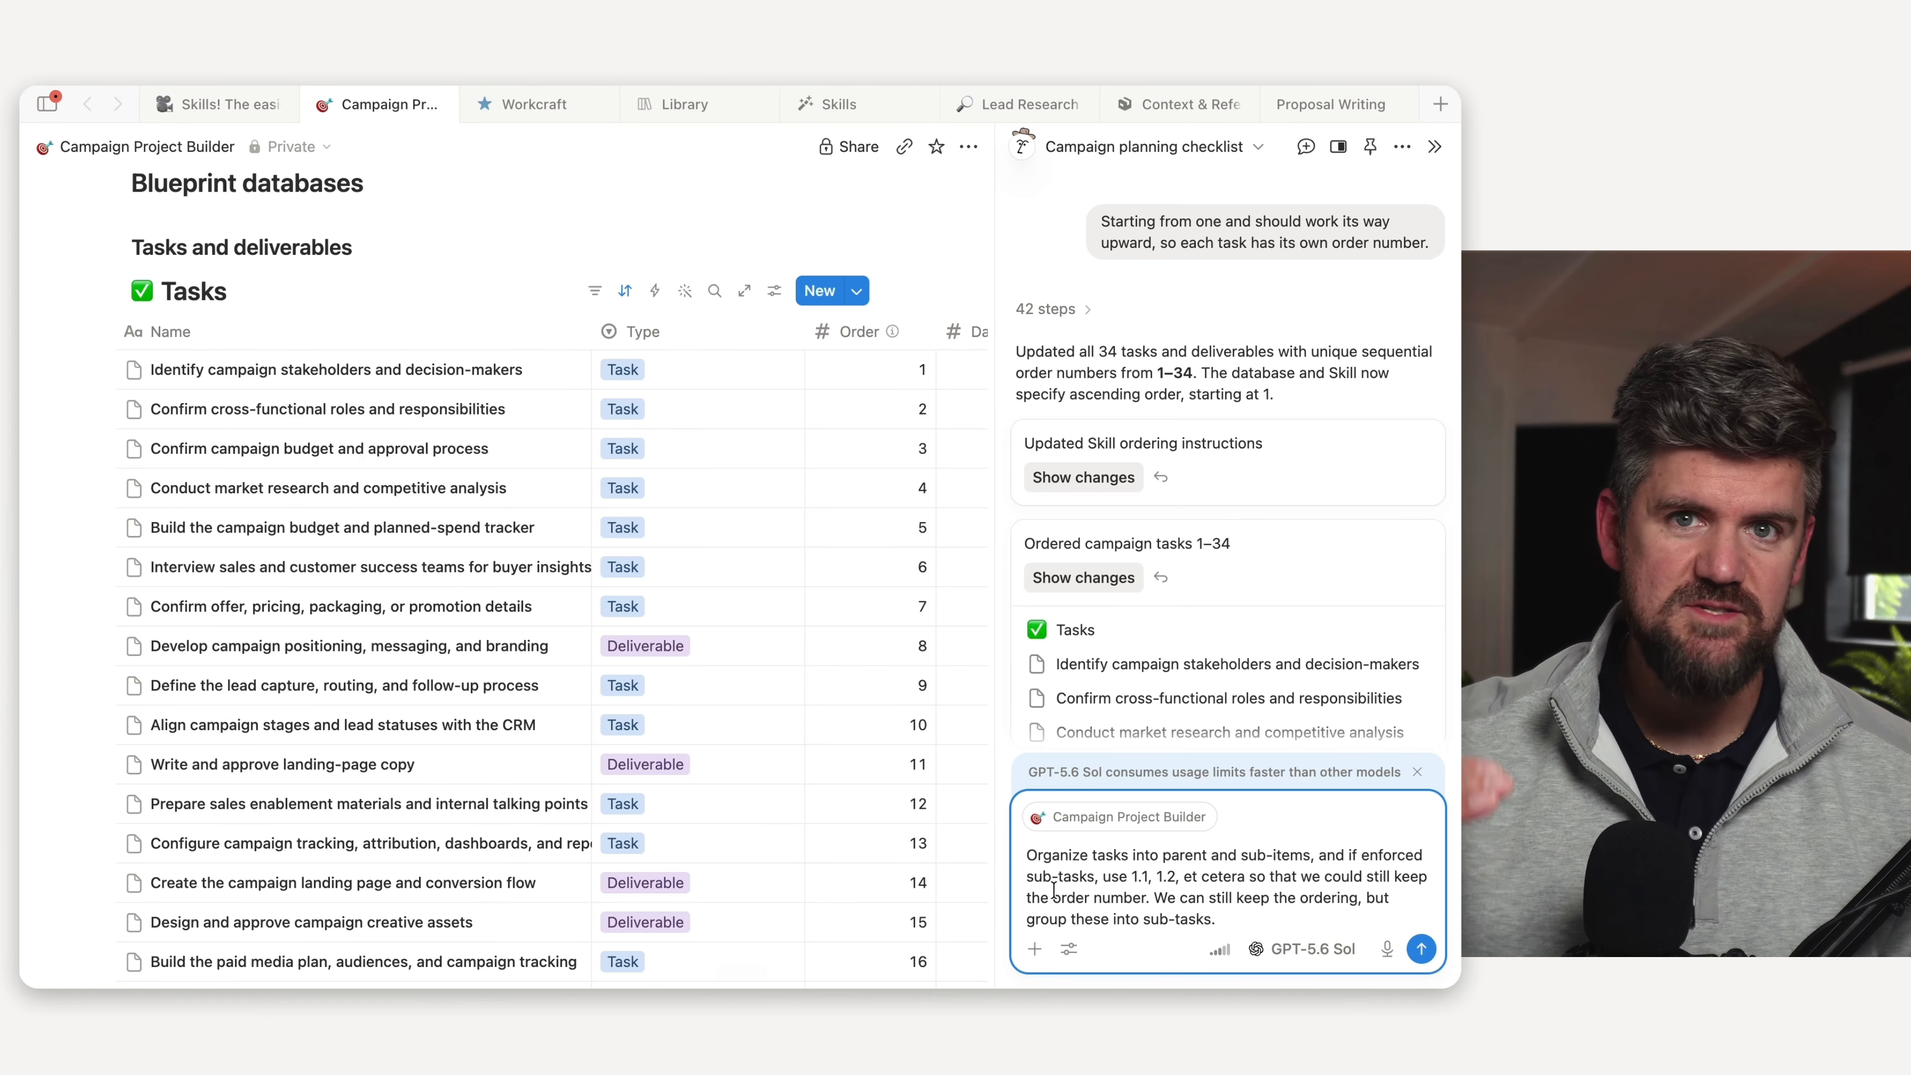
left_click(1057, 913)
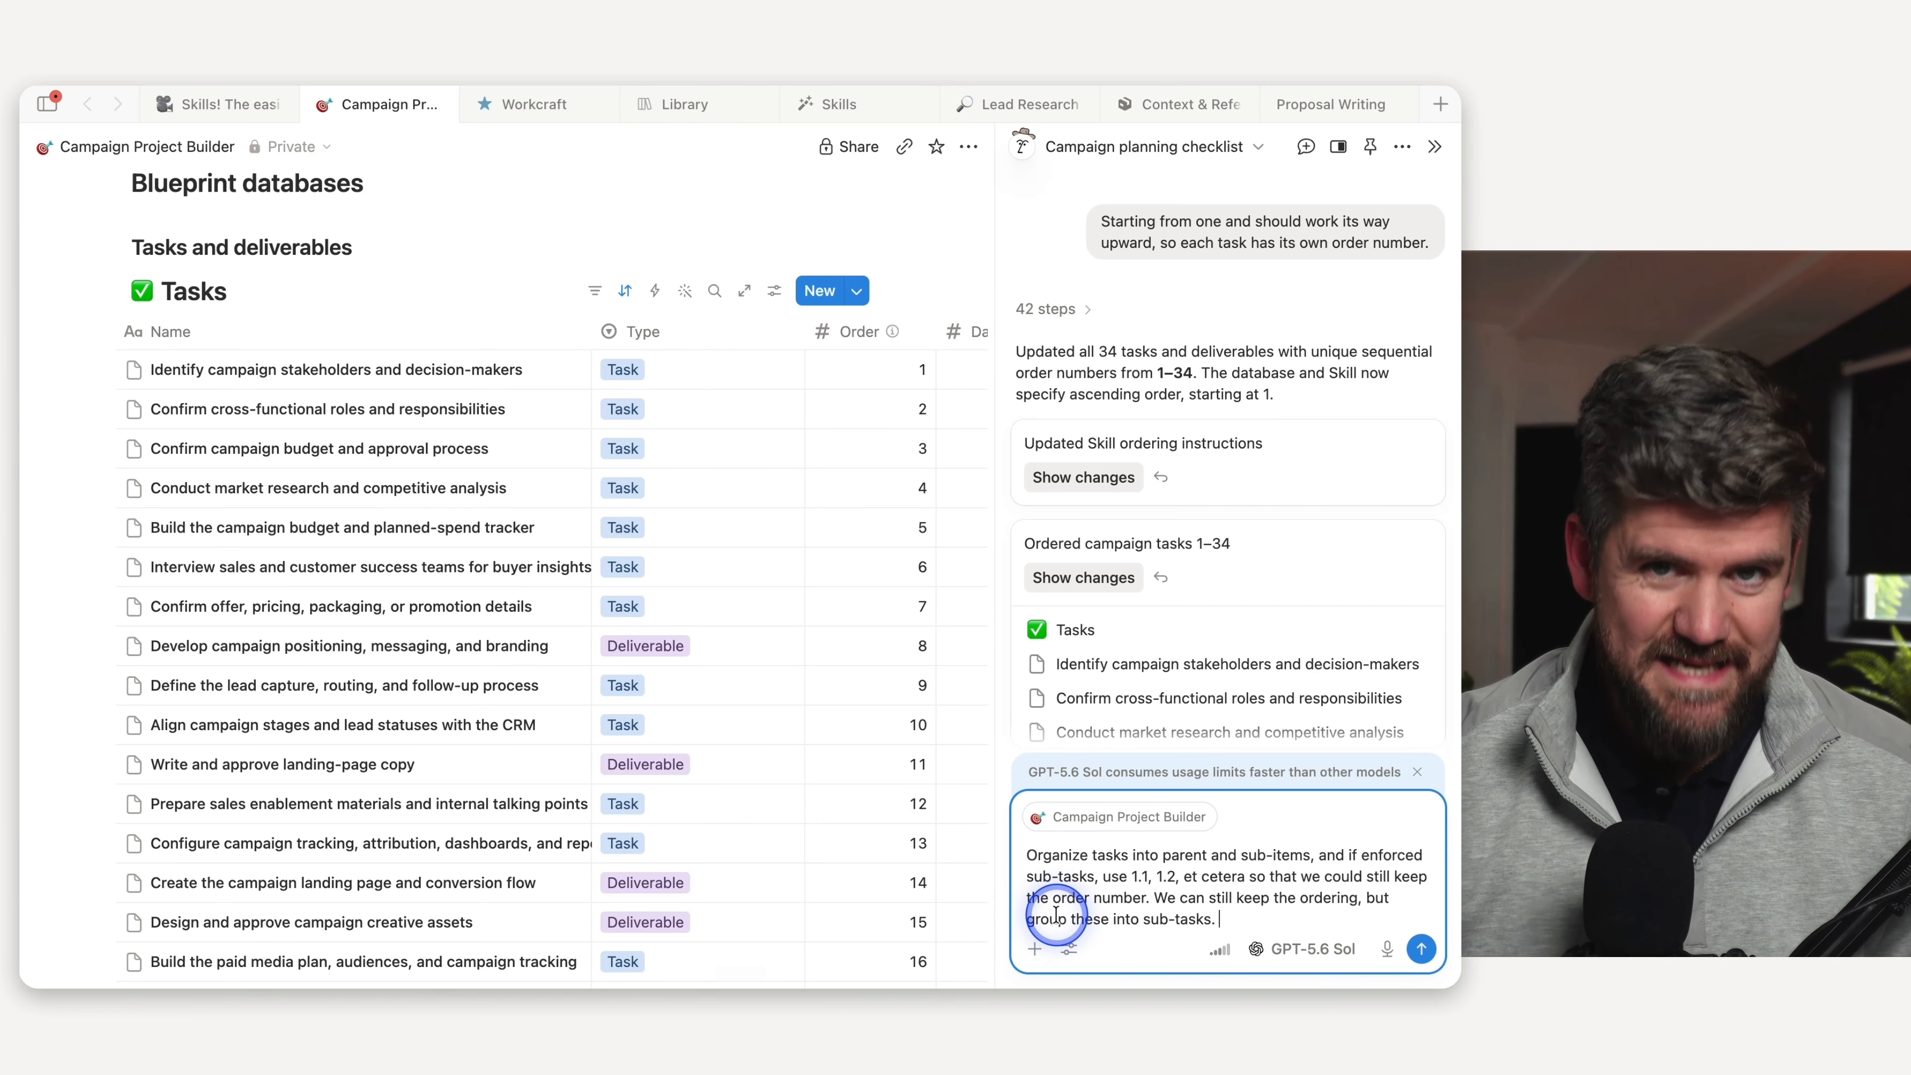
left_click(1421, 950)
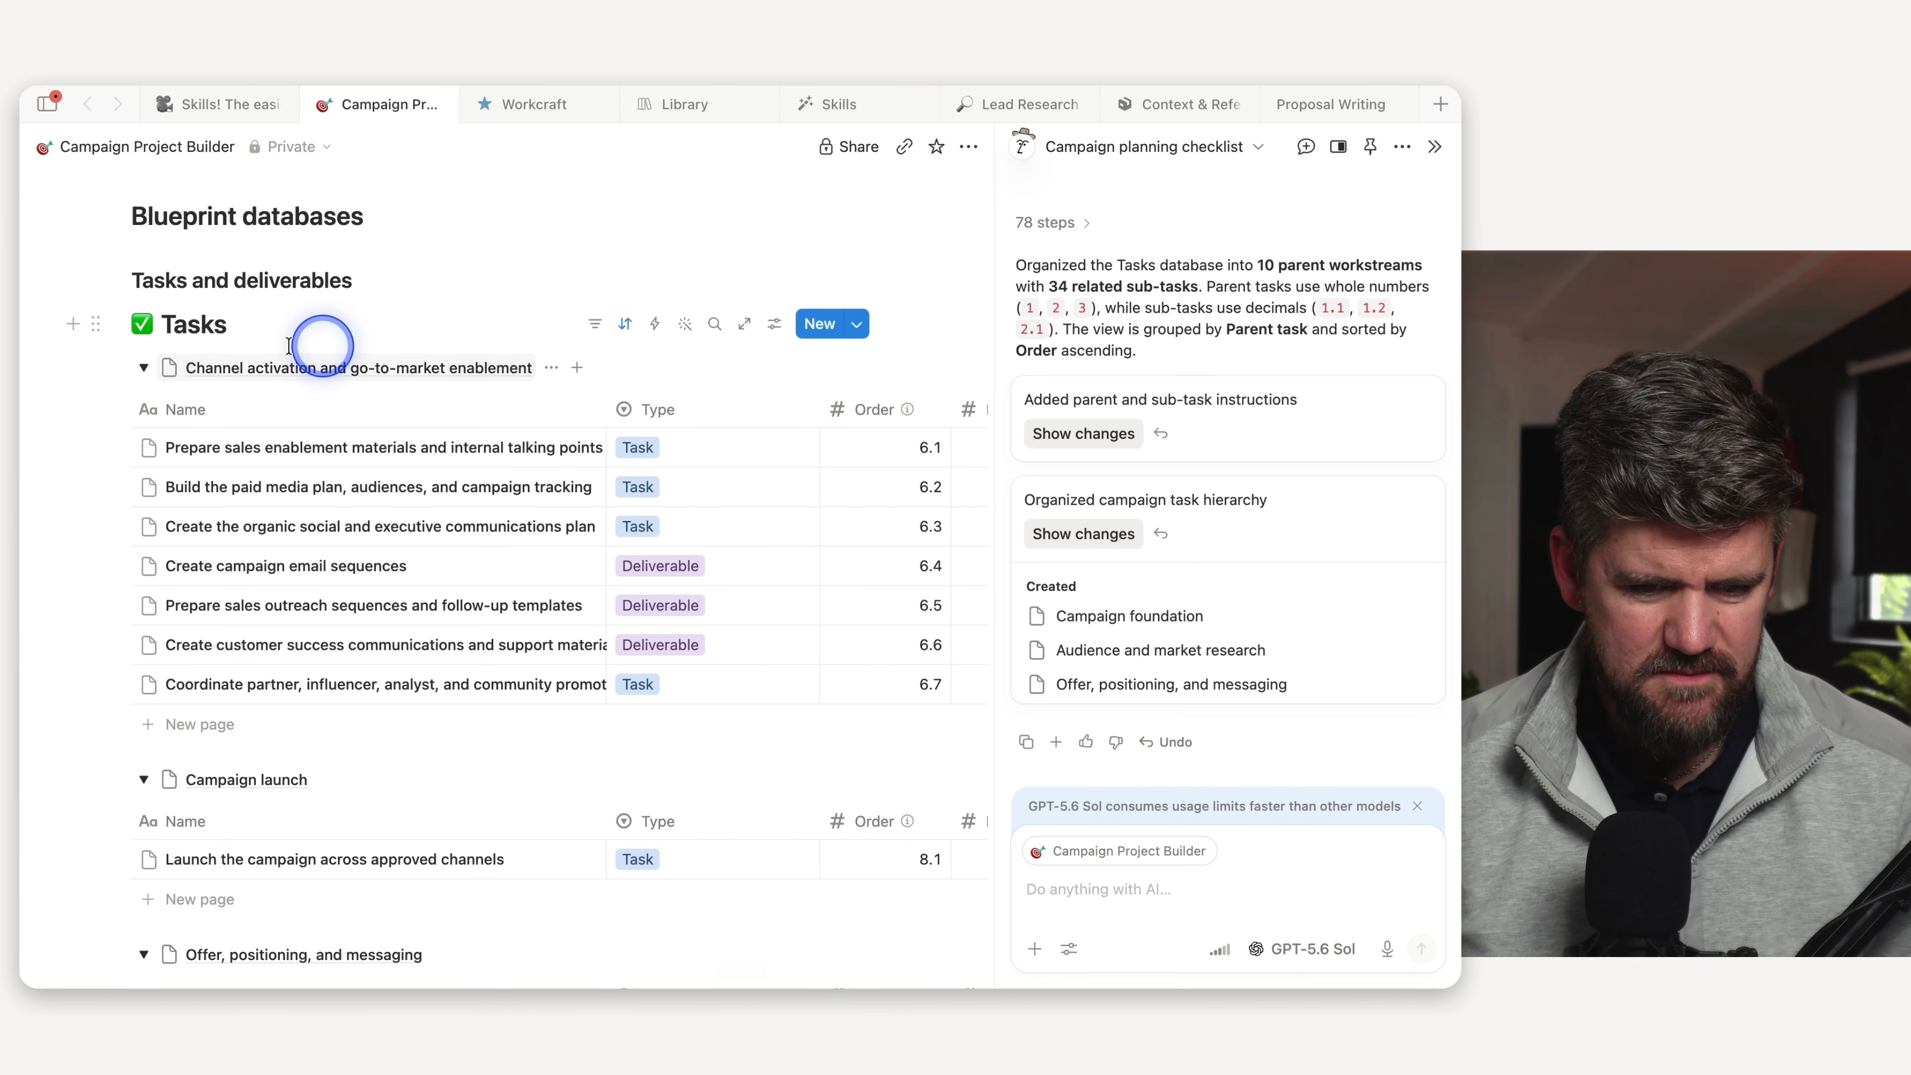
- Turn on sub-items for the Tasks database, nested in toggle, with the filter option Parents and sub-items
left_click(768, 331)
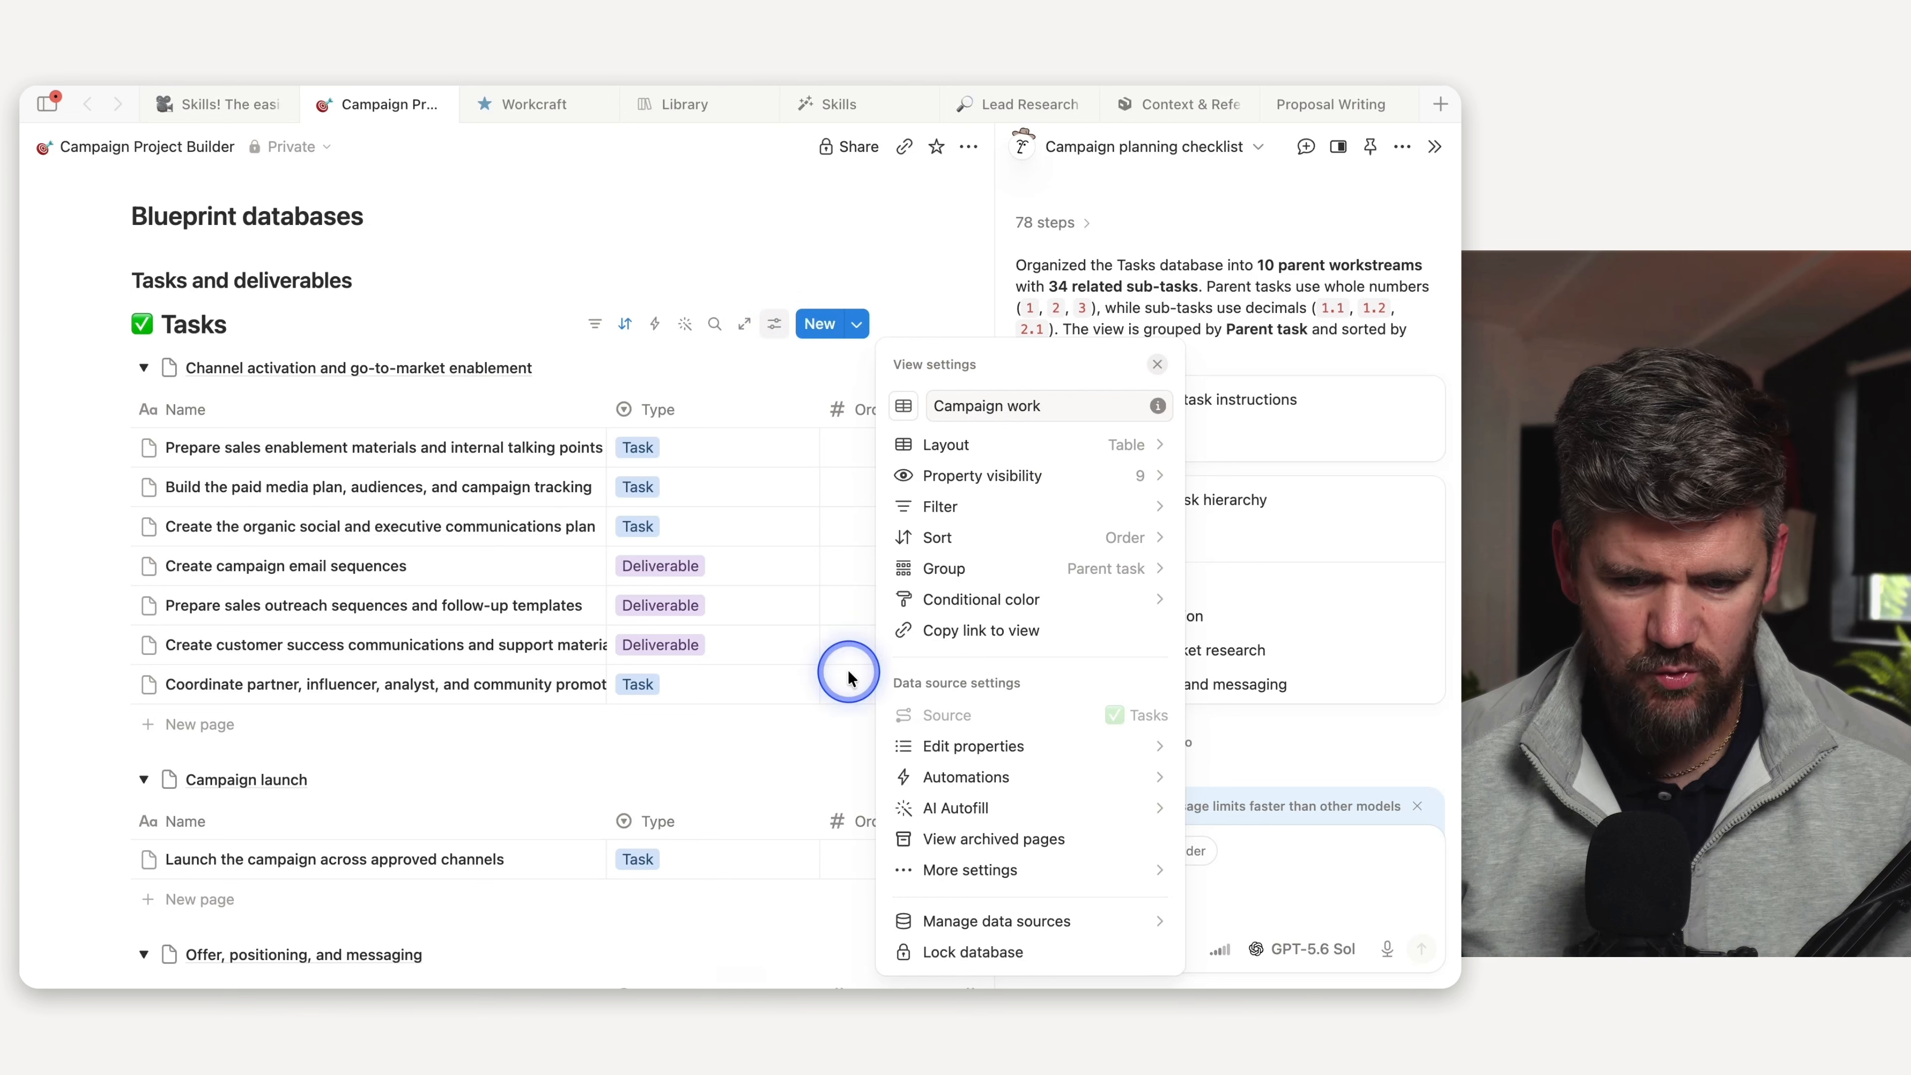
left_click(974, 871)
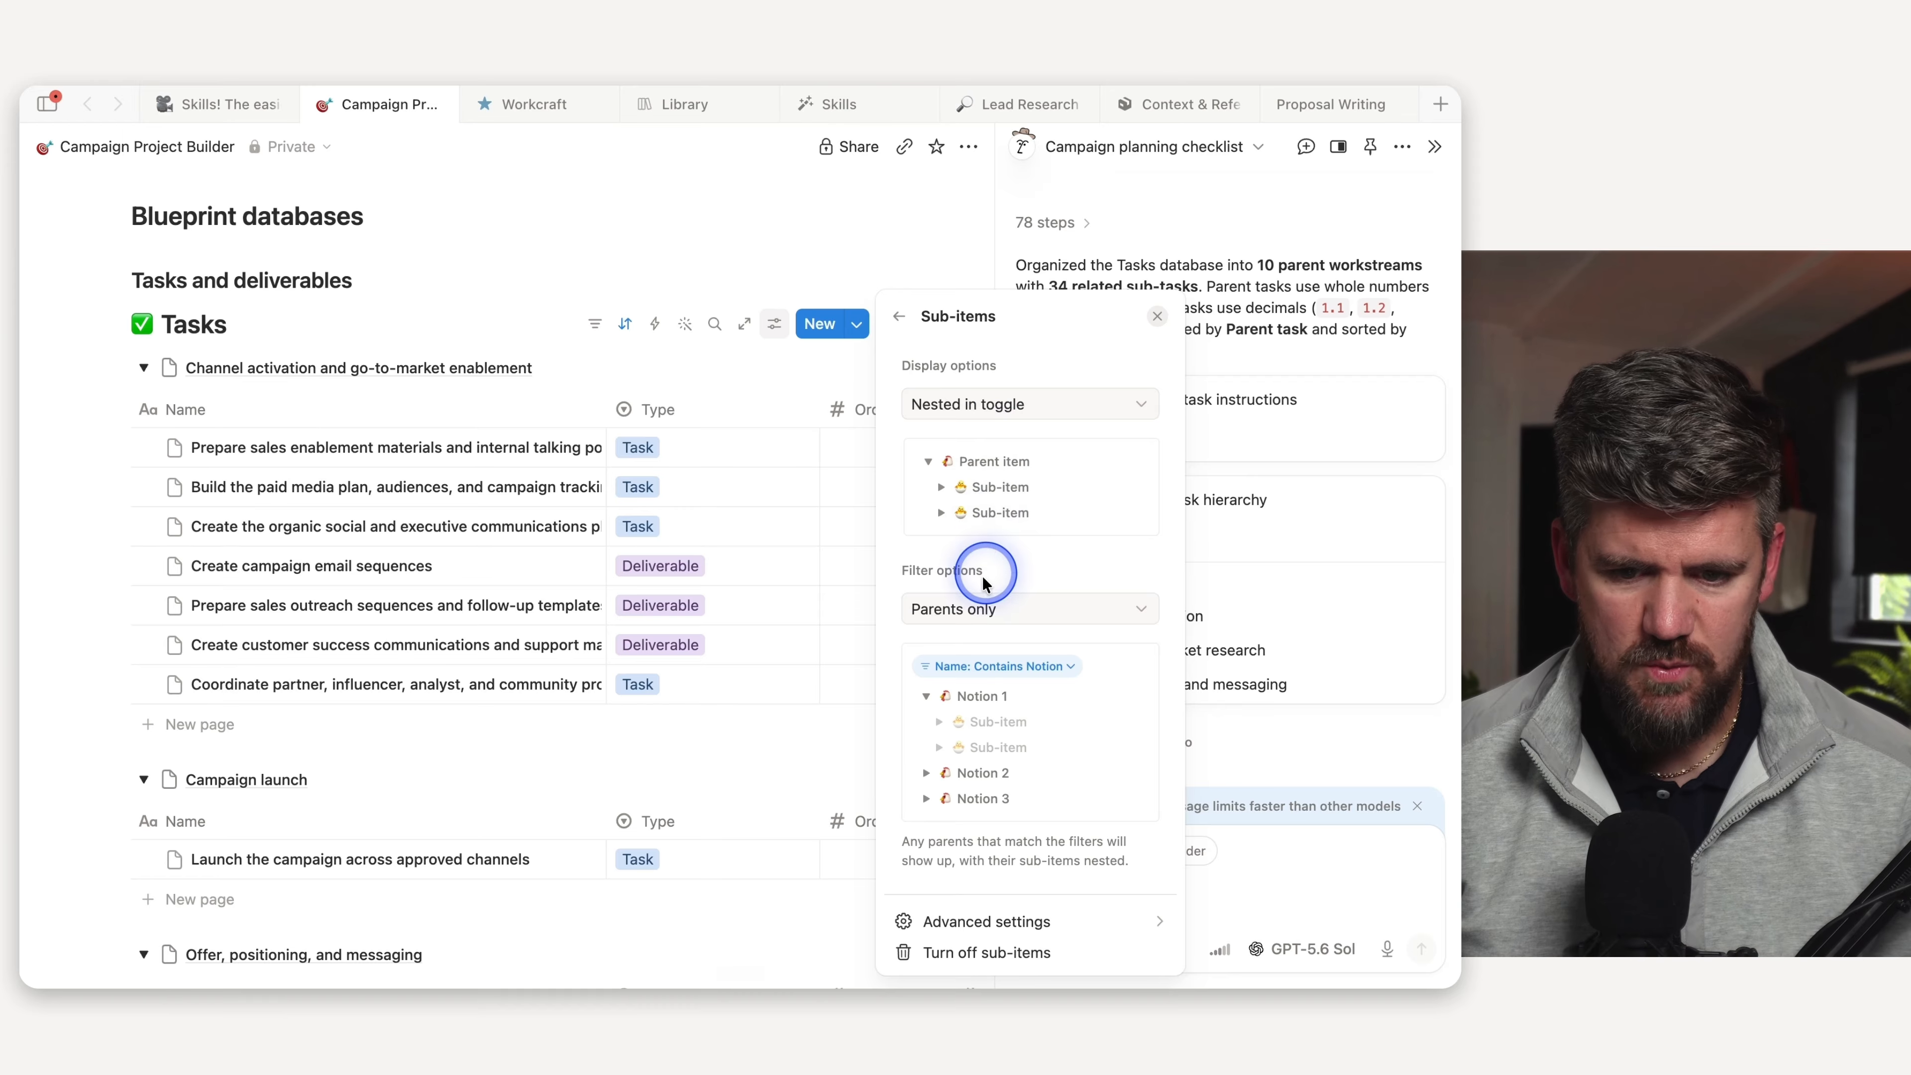
left_click(1024, 614)
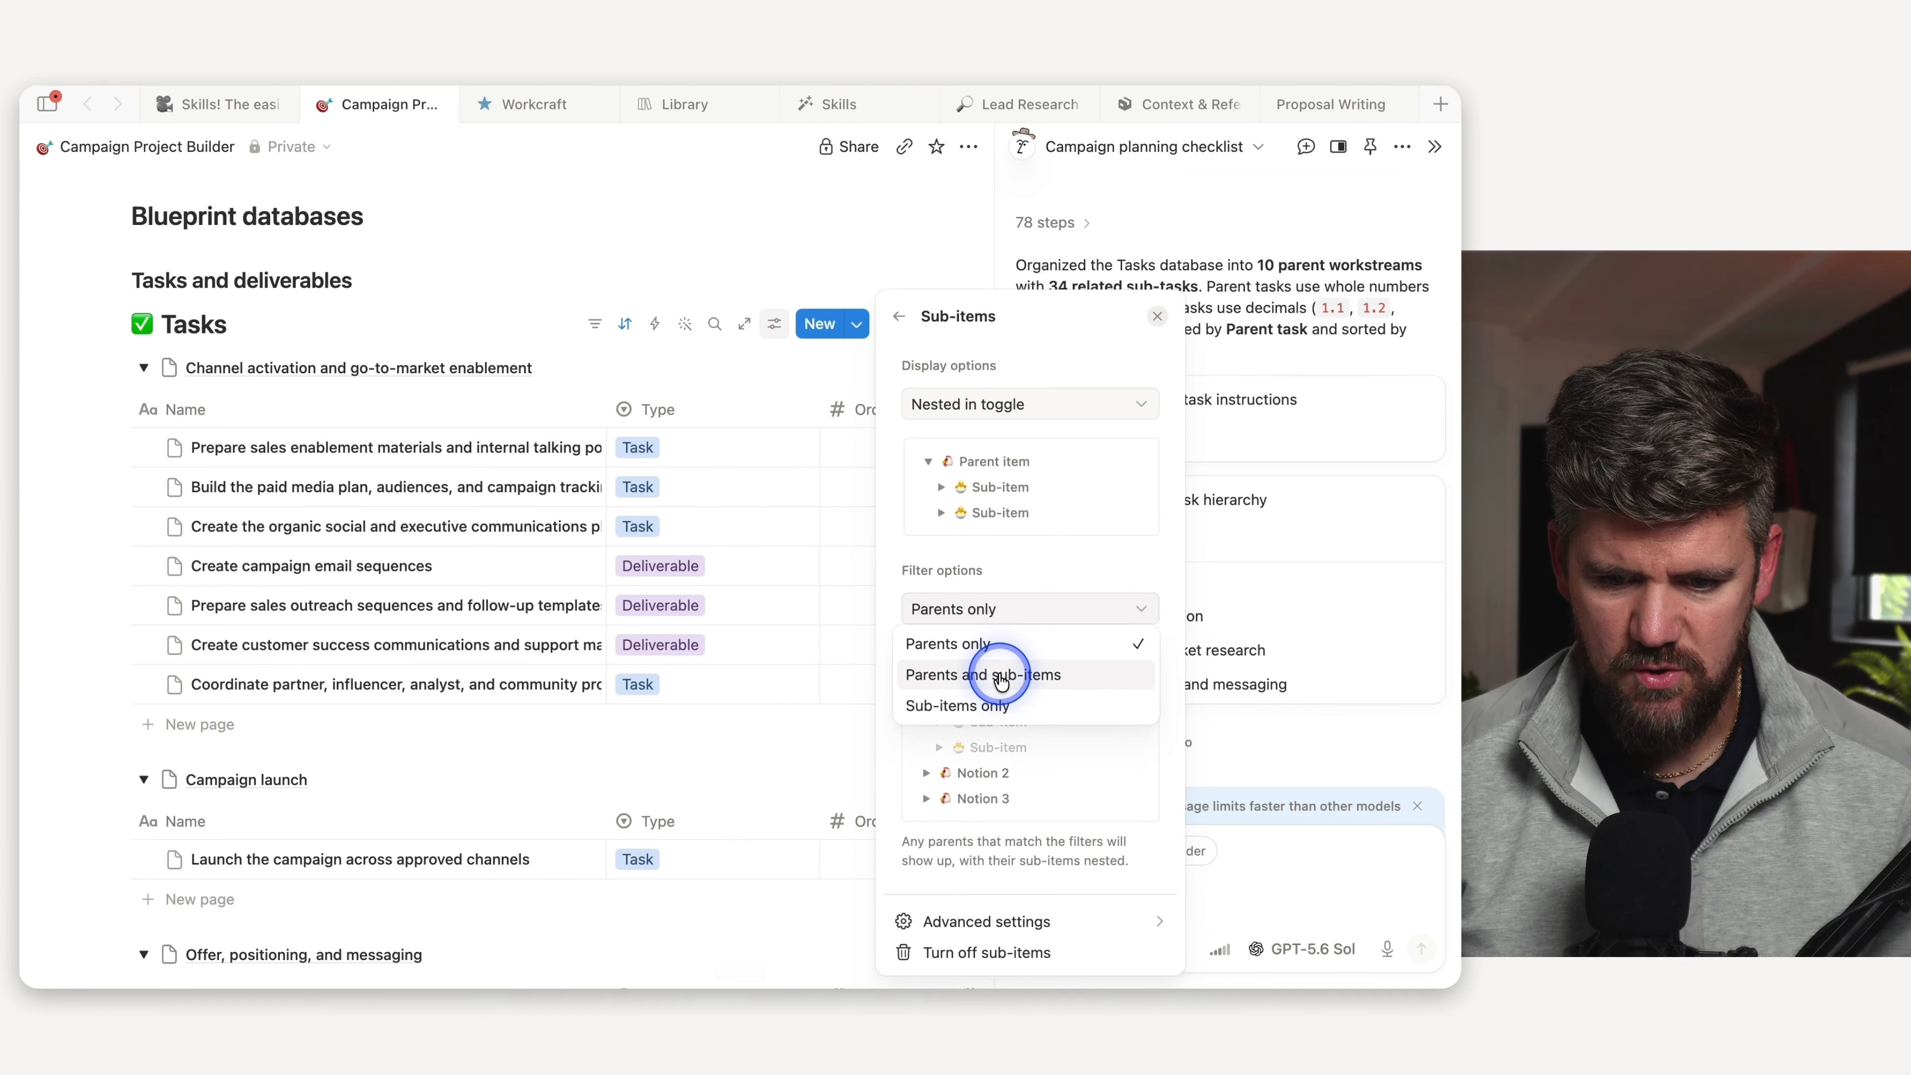
left_click(984, 674)
left_click(1212, 678)
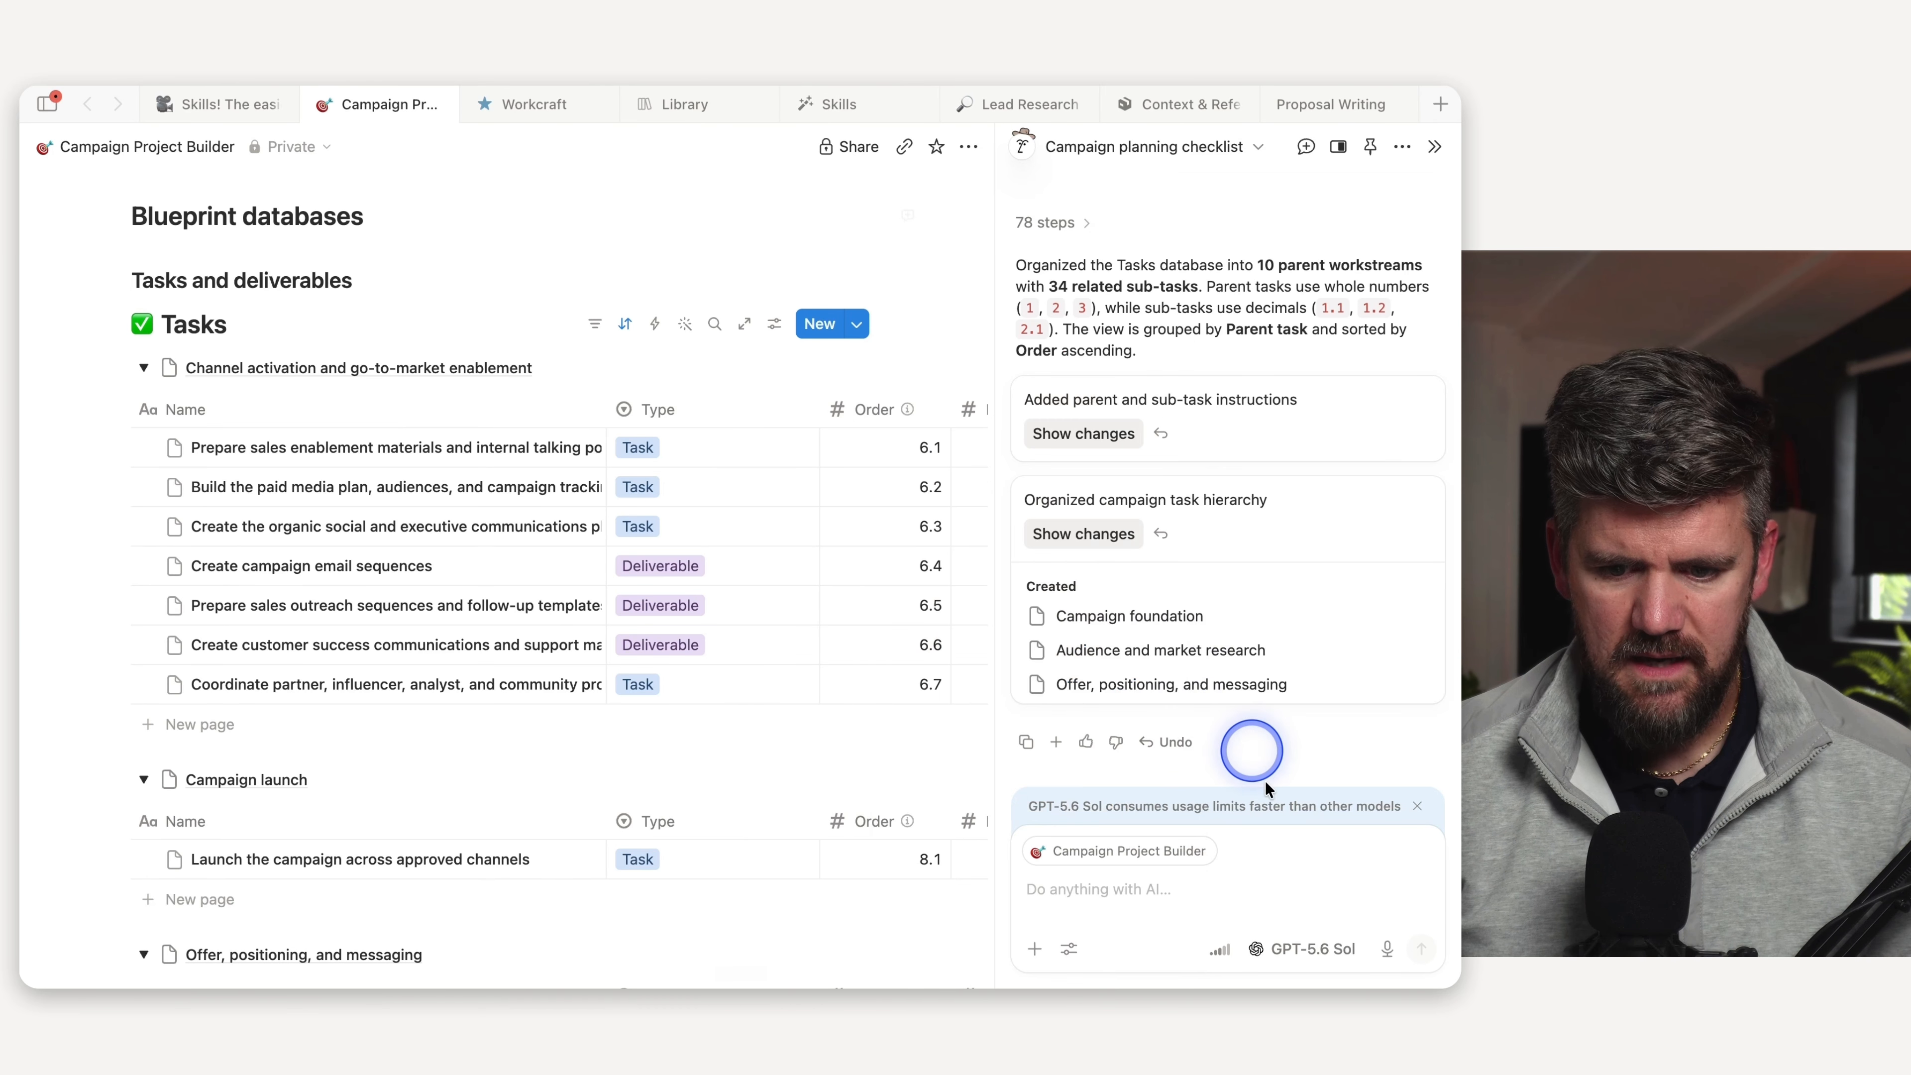
- Ask the AI to update the task database using the sub-items just turned on versus grouping by the parent task relation
left_click(1173, 899)
key("fn")
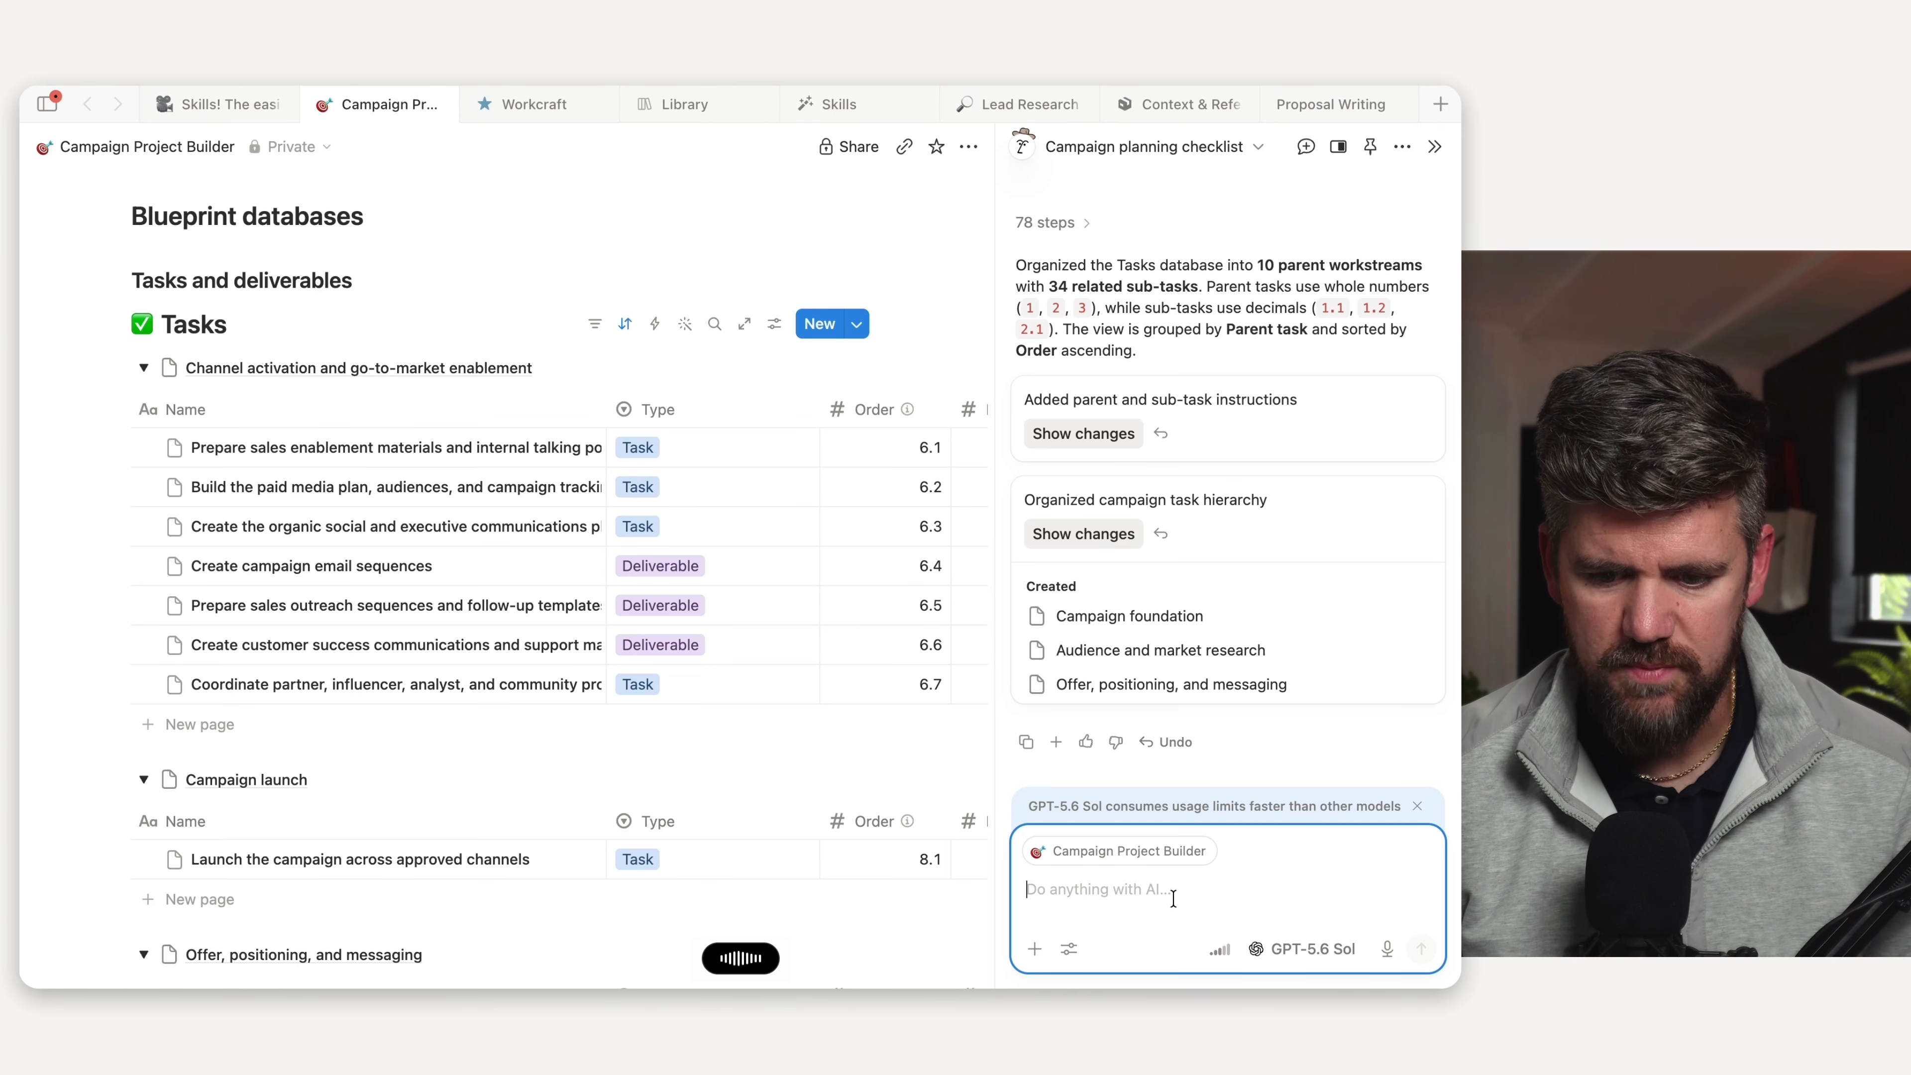
key("fn")
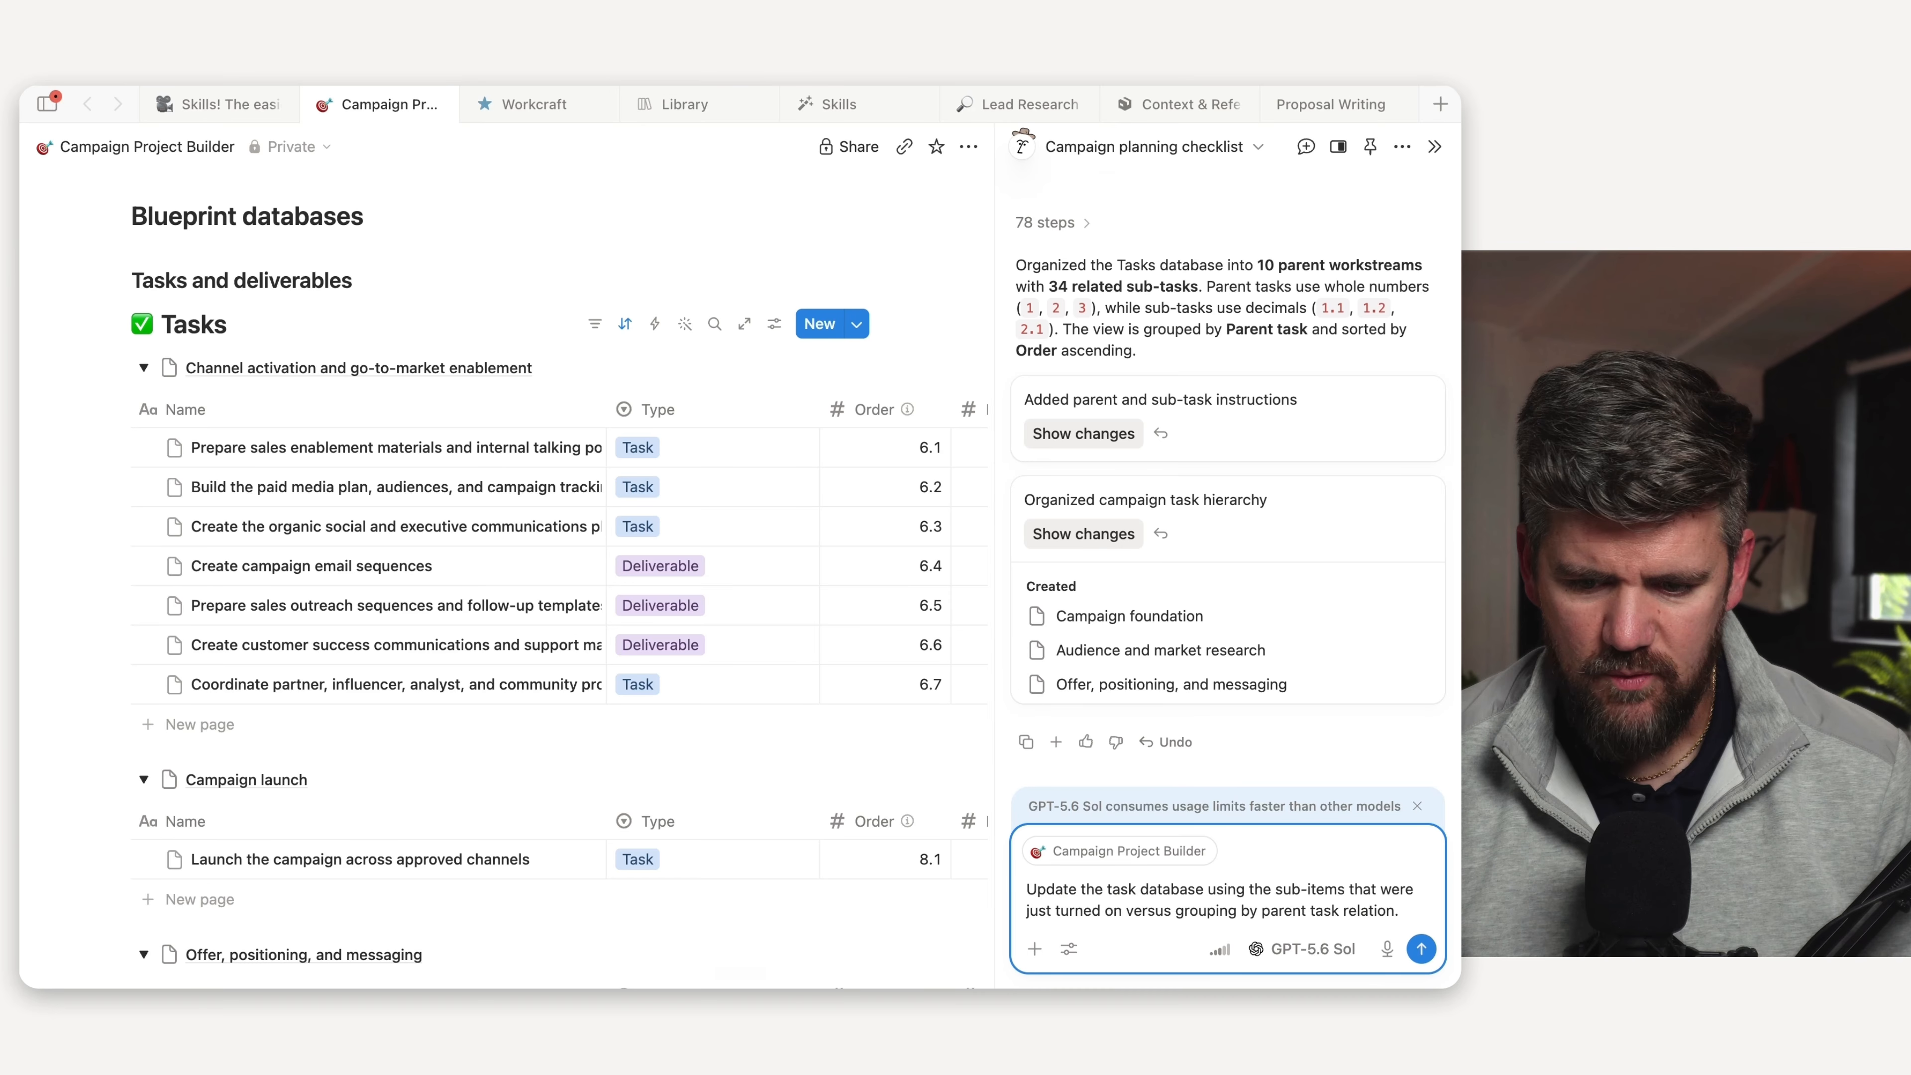
left_click(1421, 948)
- Examine the sub-tasks under Campaign foundation and the skill page's ordering rules, guardrails and required output, with the AI chat closed
left_click(428, 497)
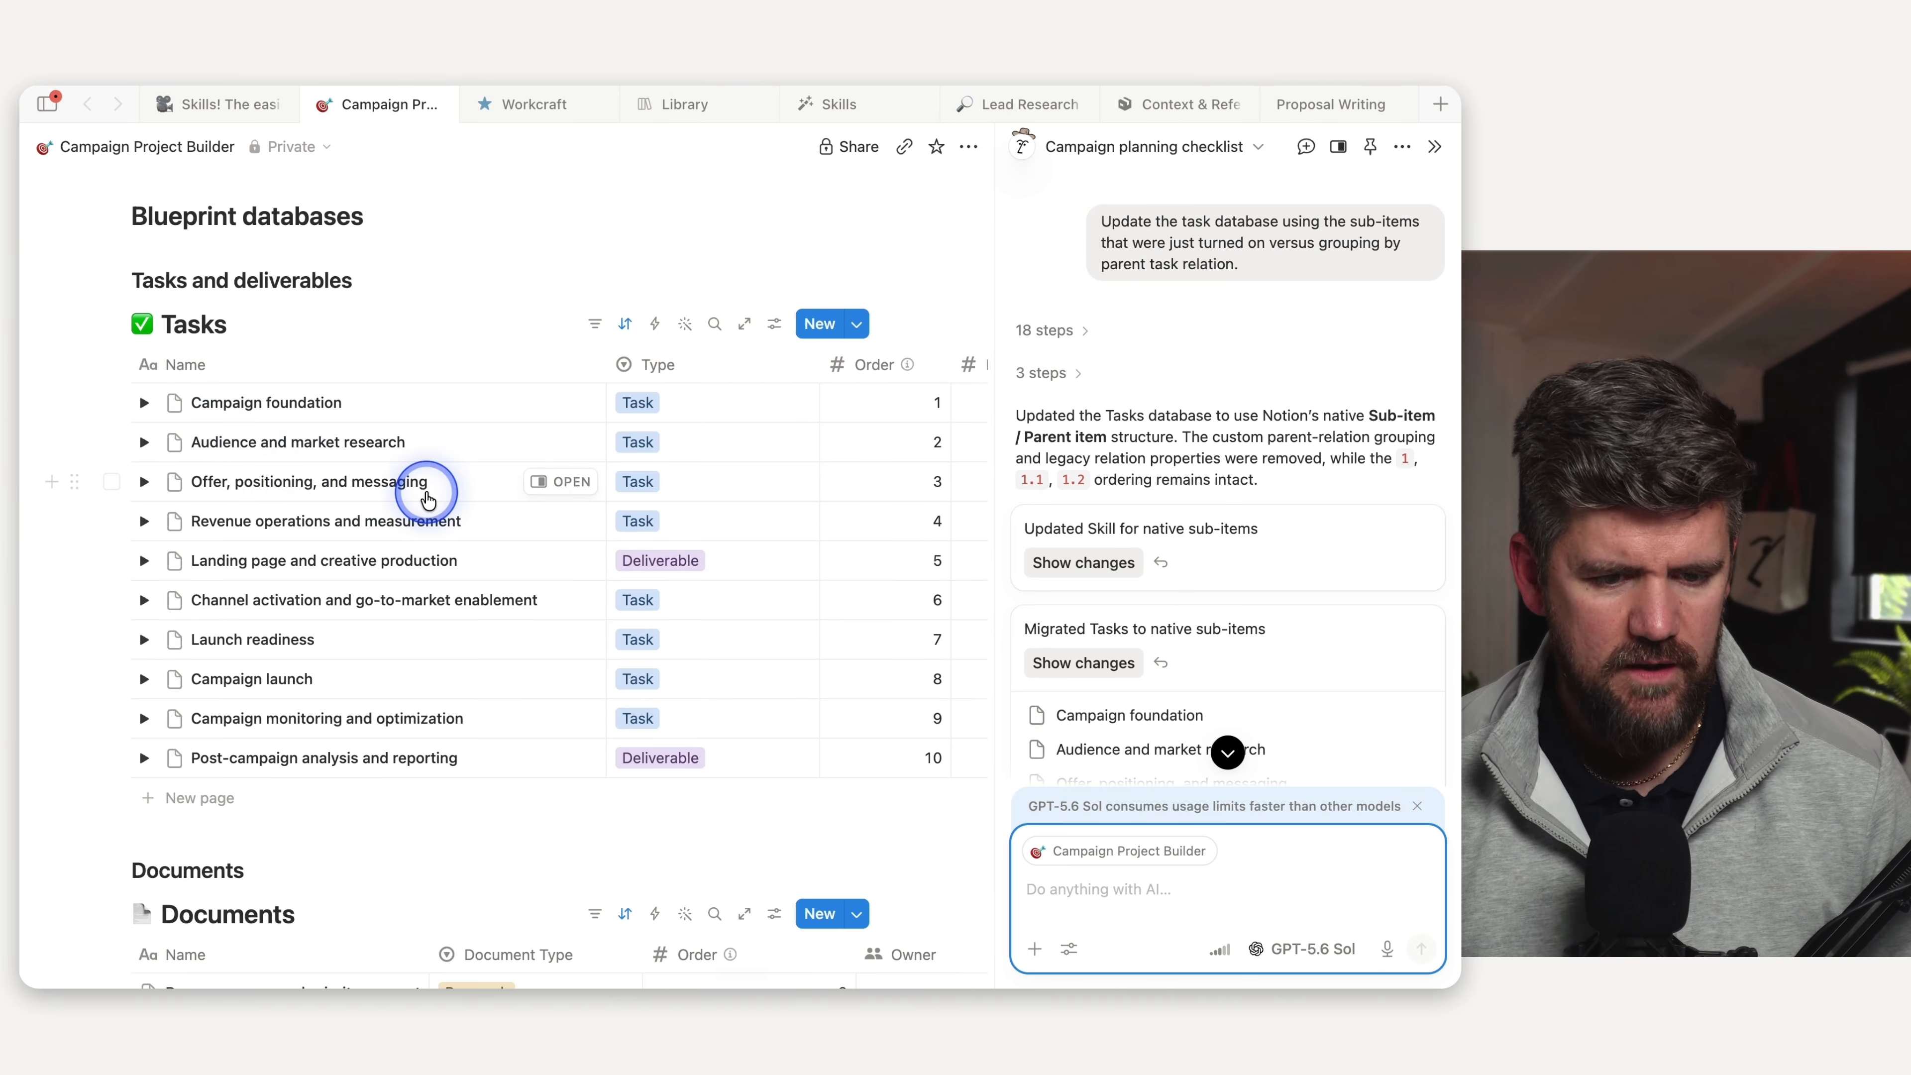
left_click(144, 405)
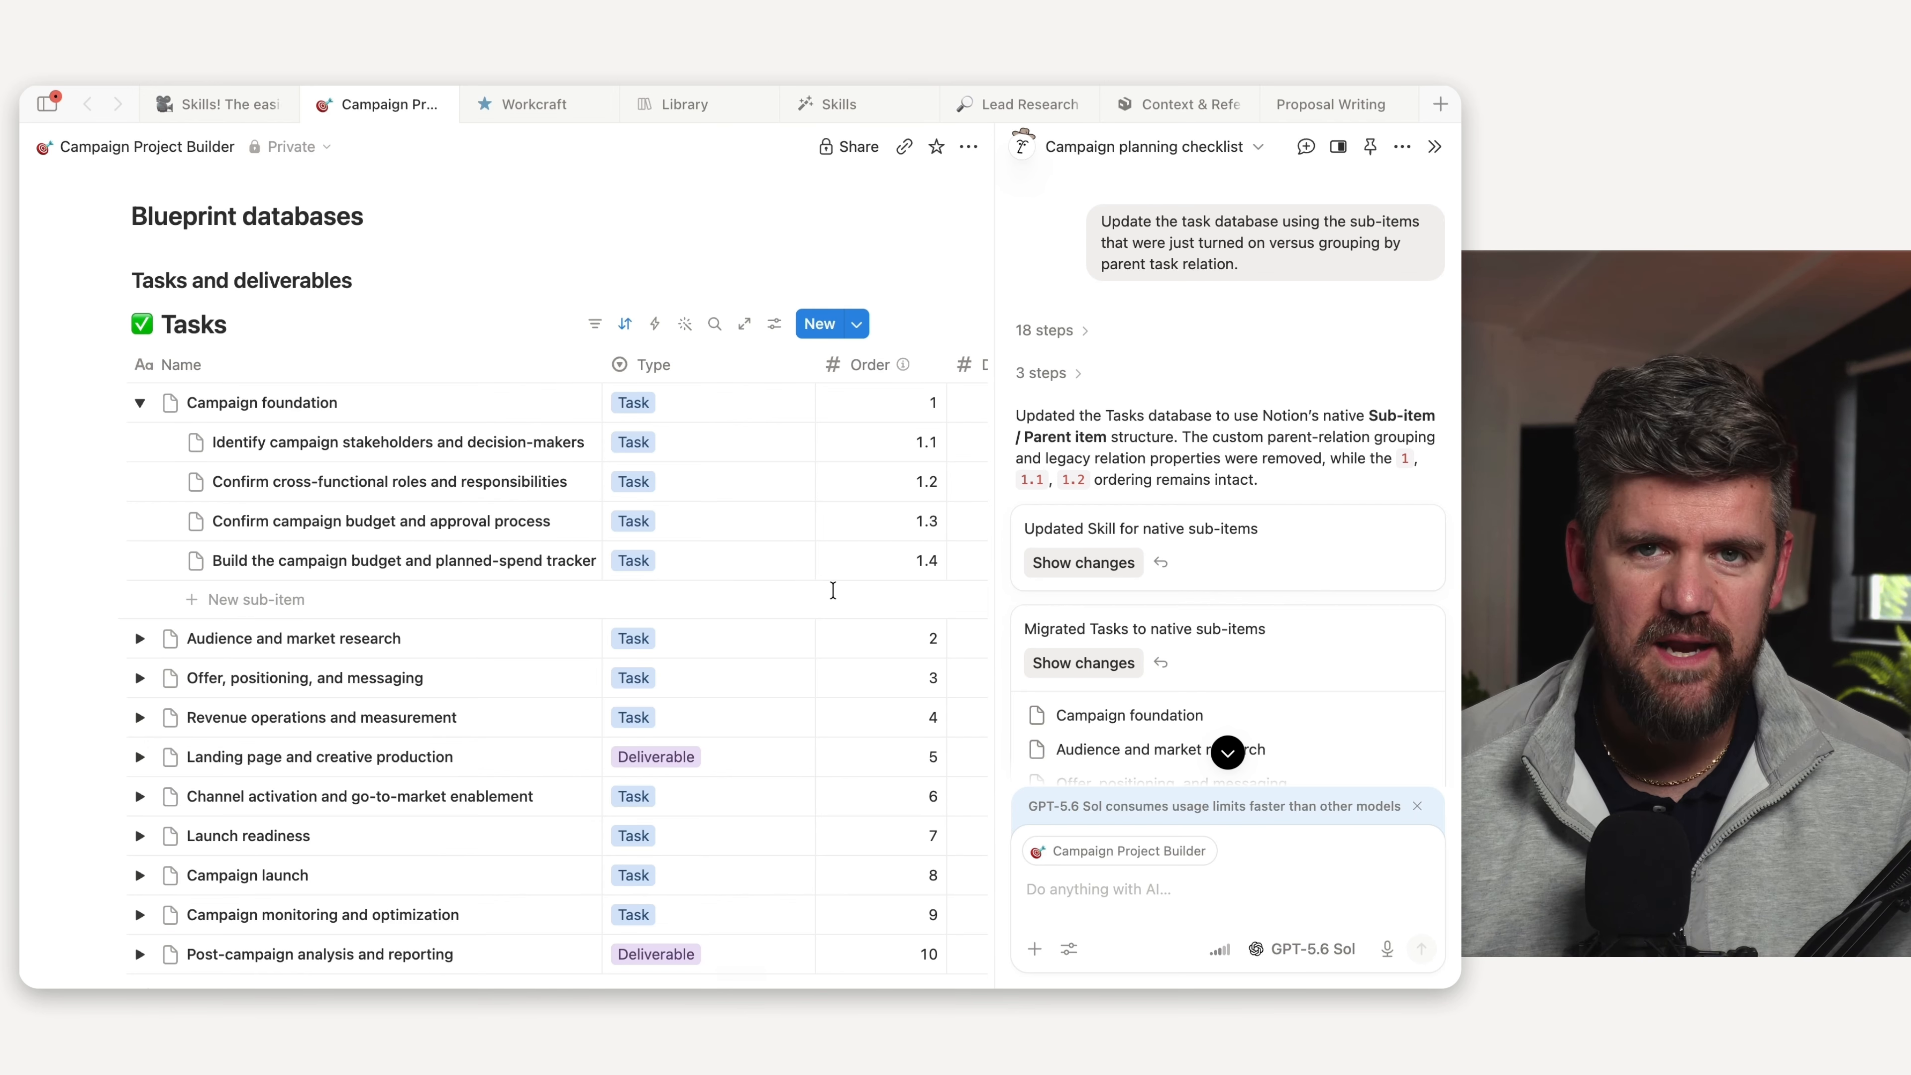
left_click(1436, 149)
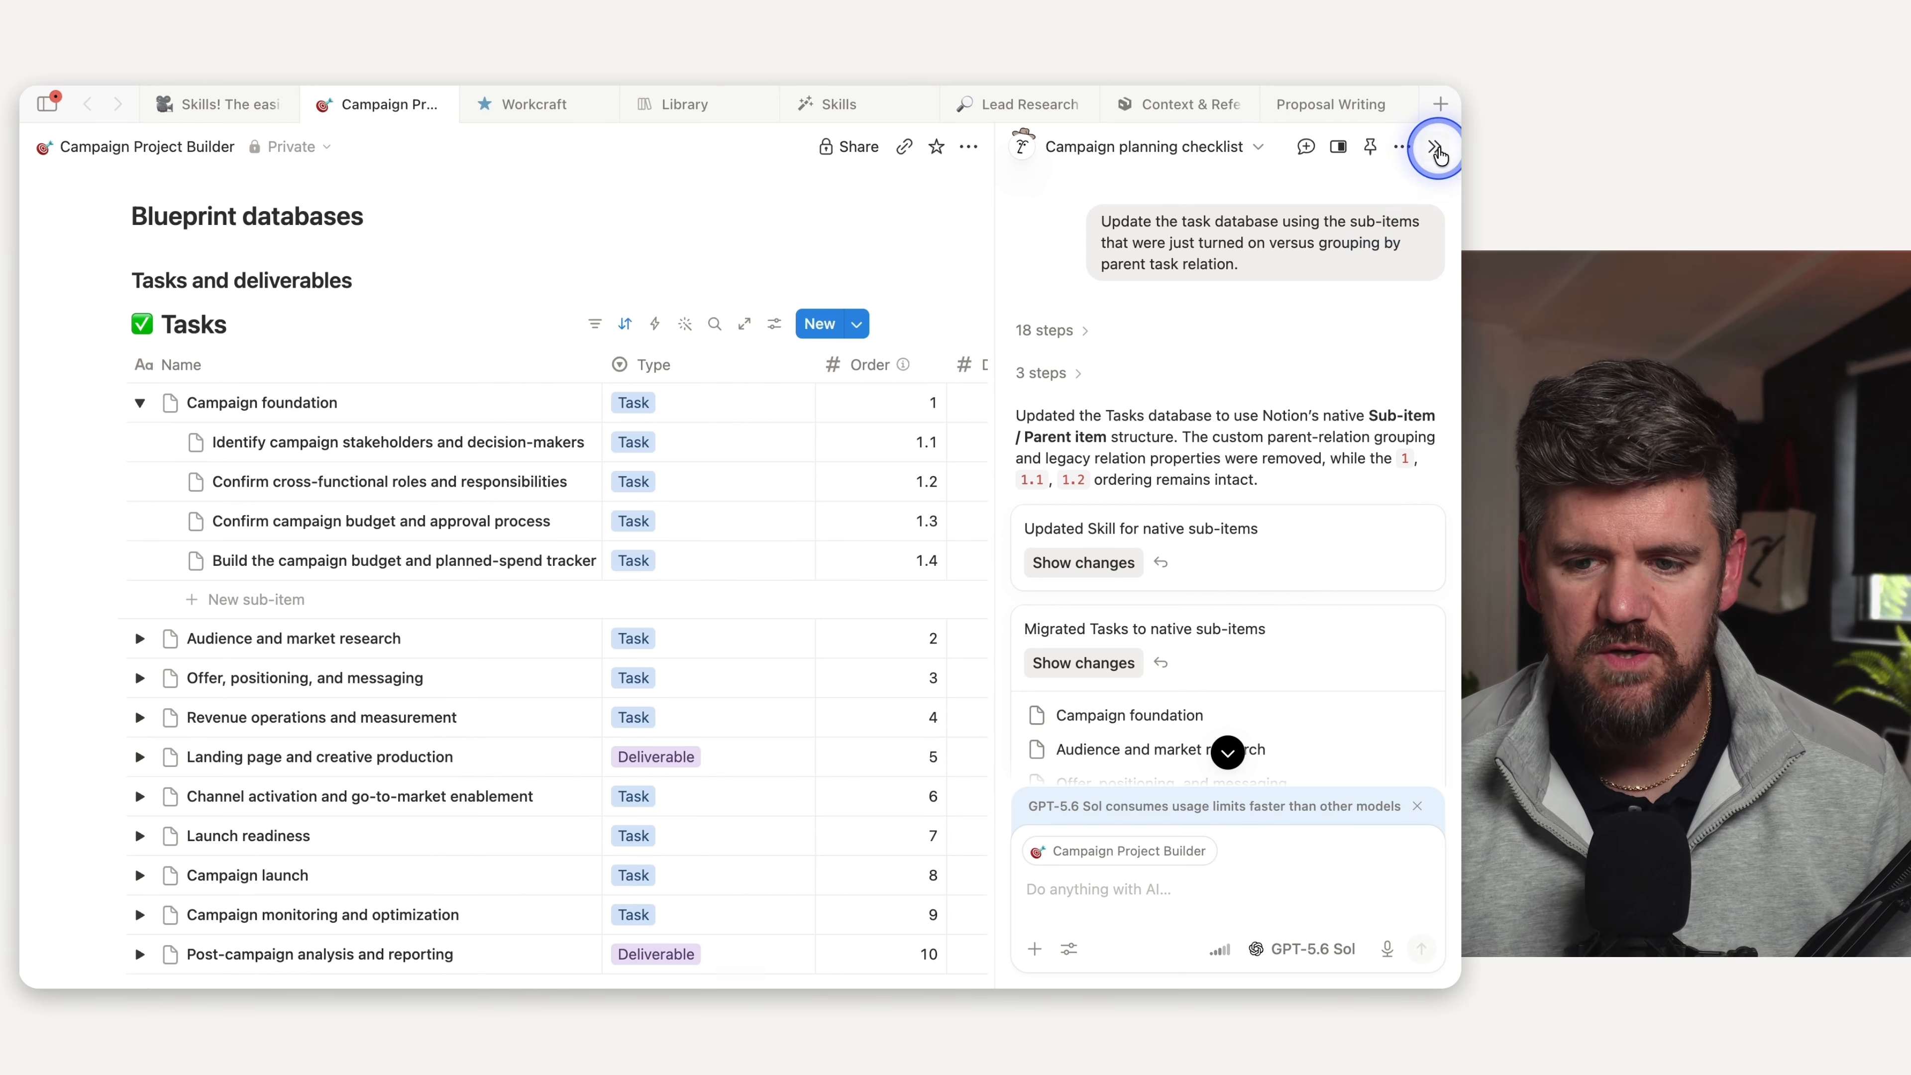
scroll(747, 410, "up", 10)
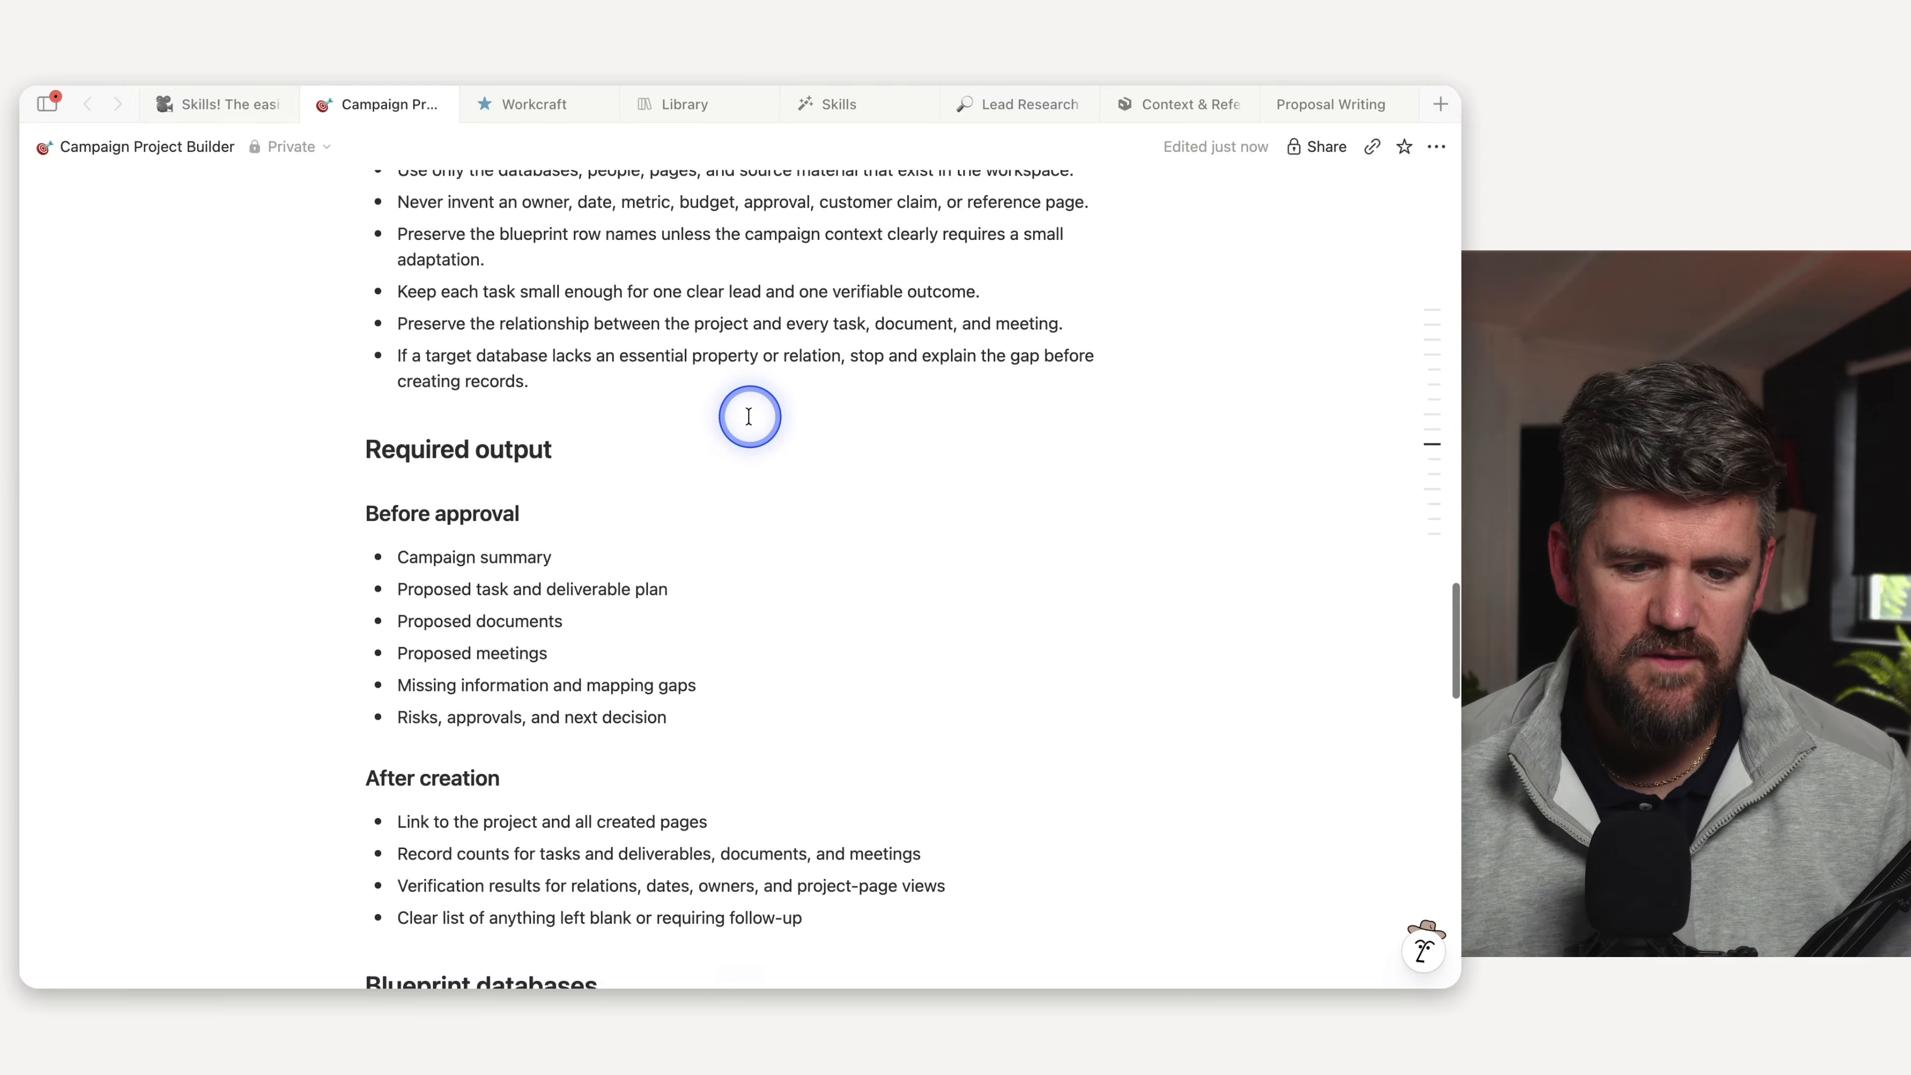
scroll(749, 416, "up", 4)
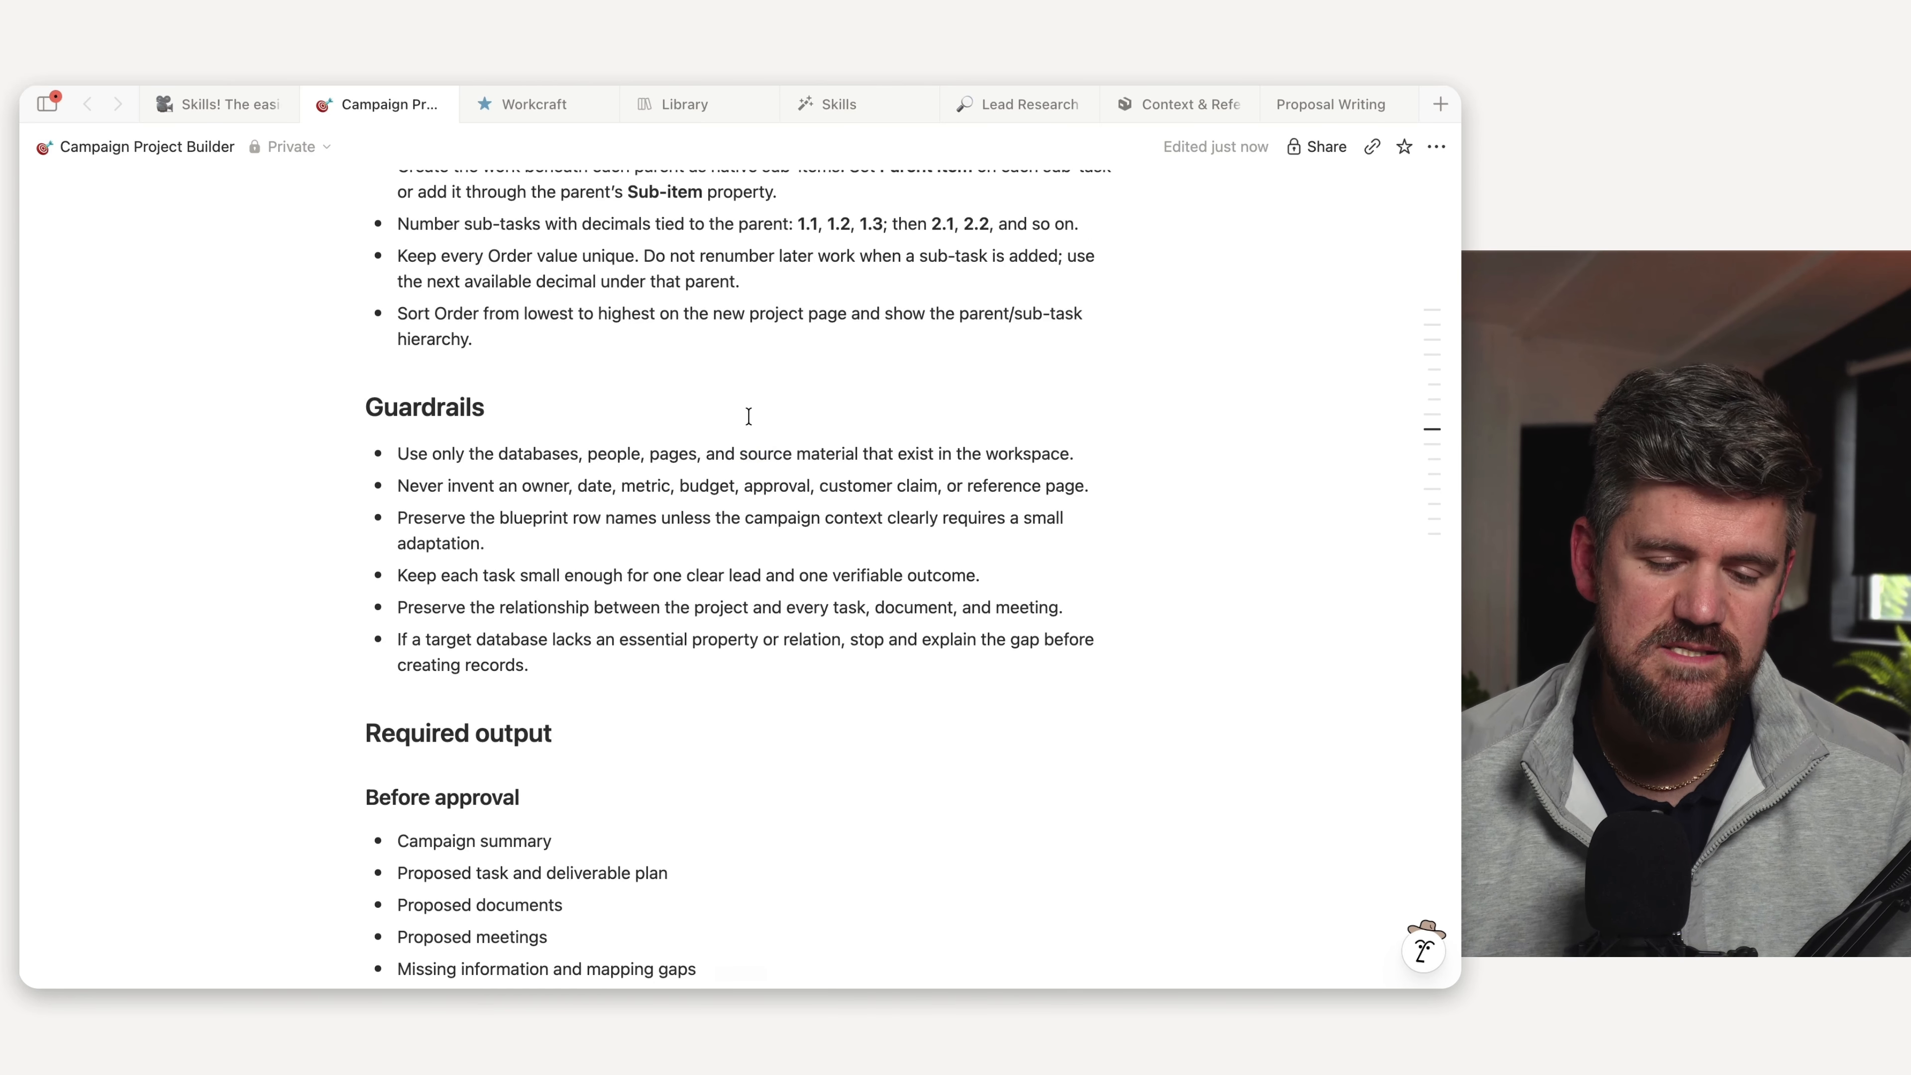
scroll(748, 416, "up", 1)
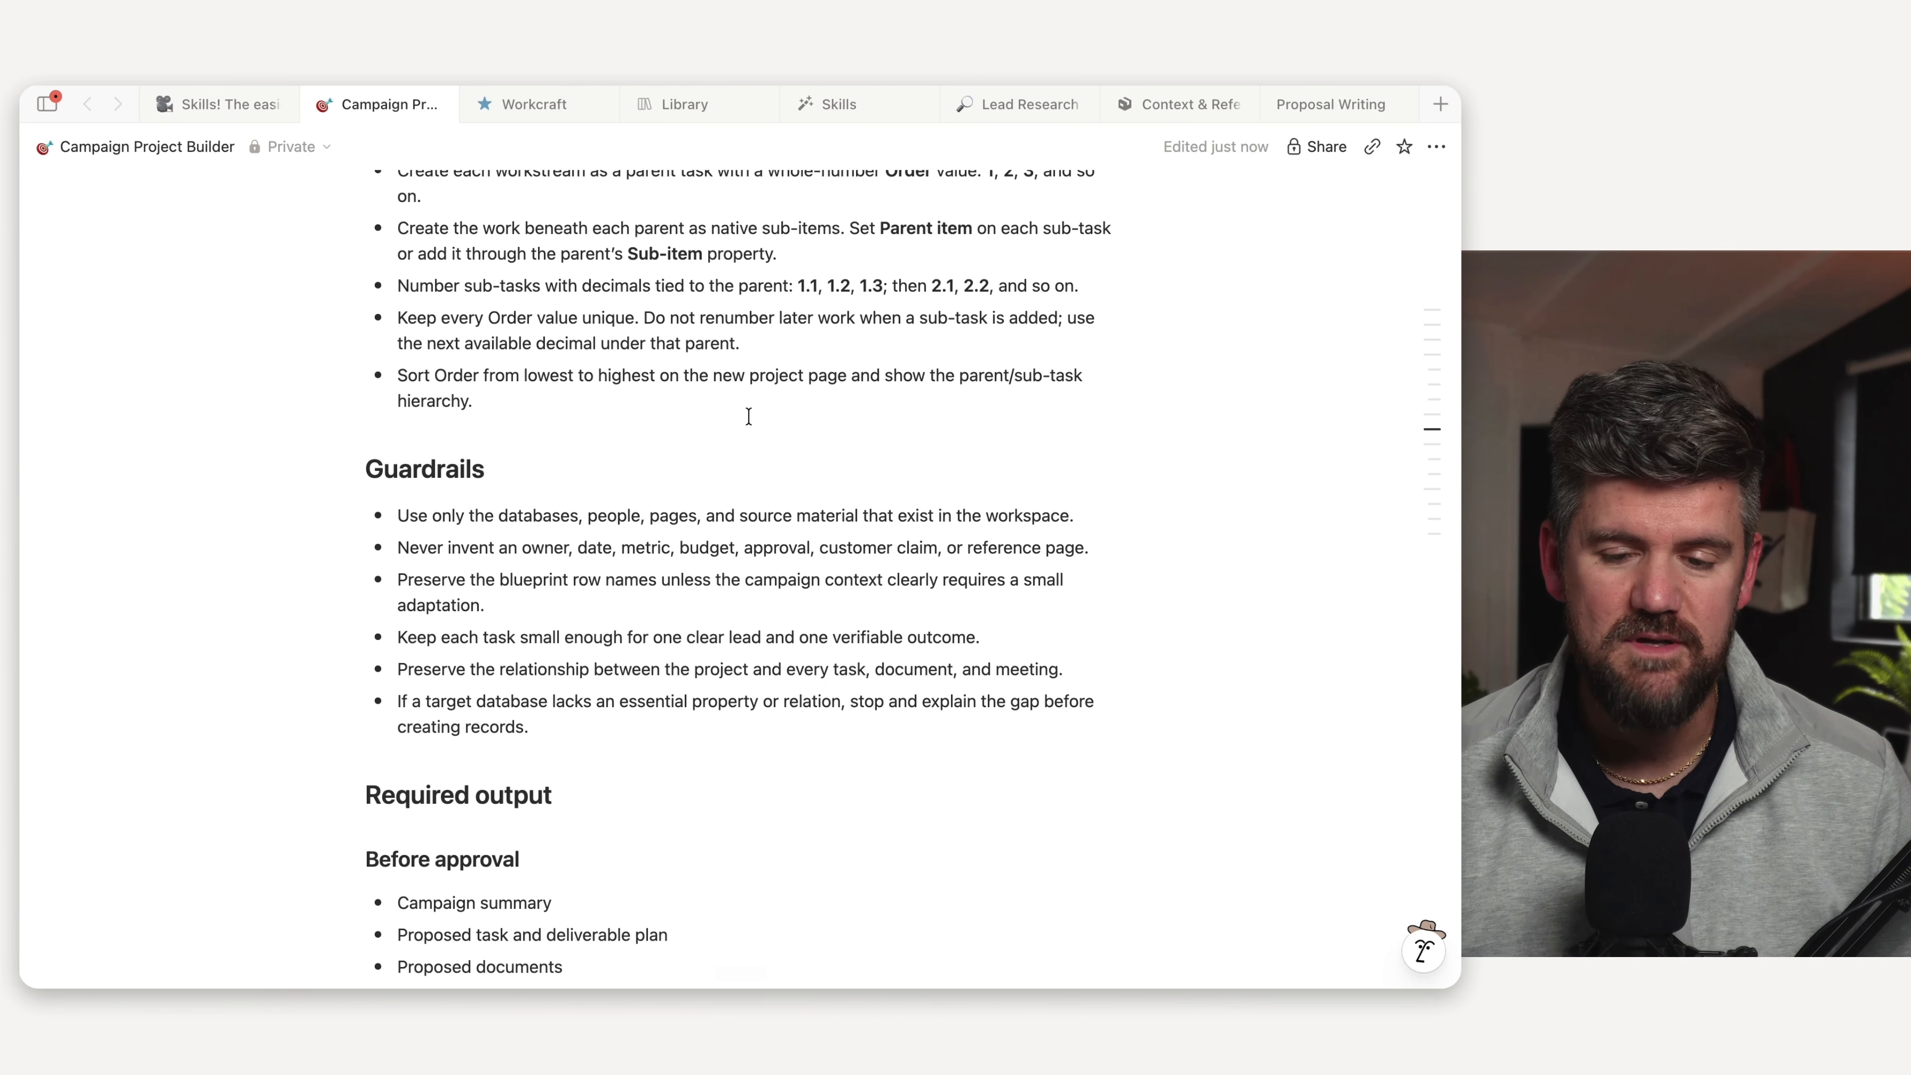
- Set the Campaign Project Builder page to be used as an AI skill
left_click(1436, 146)
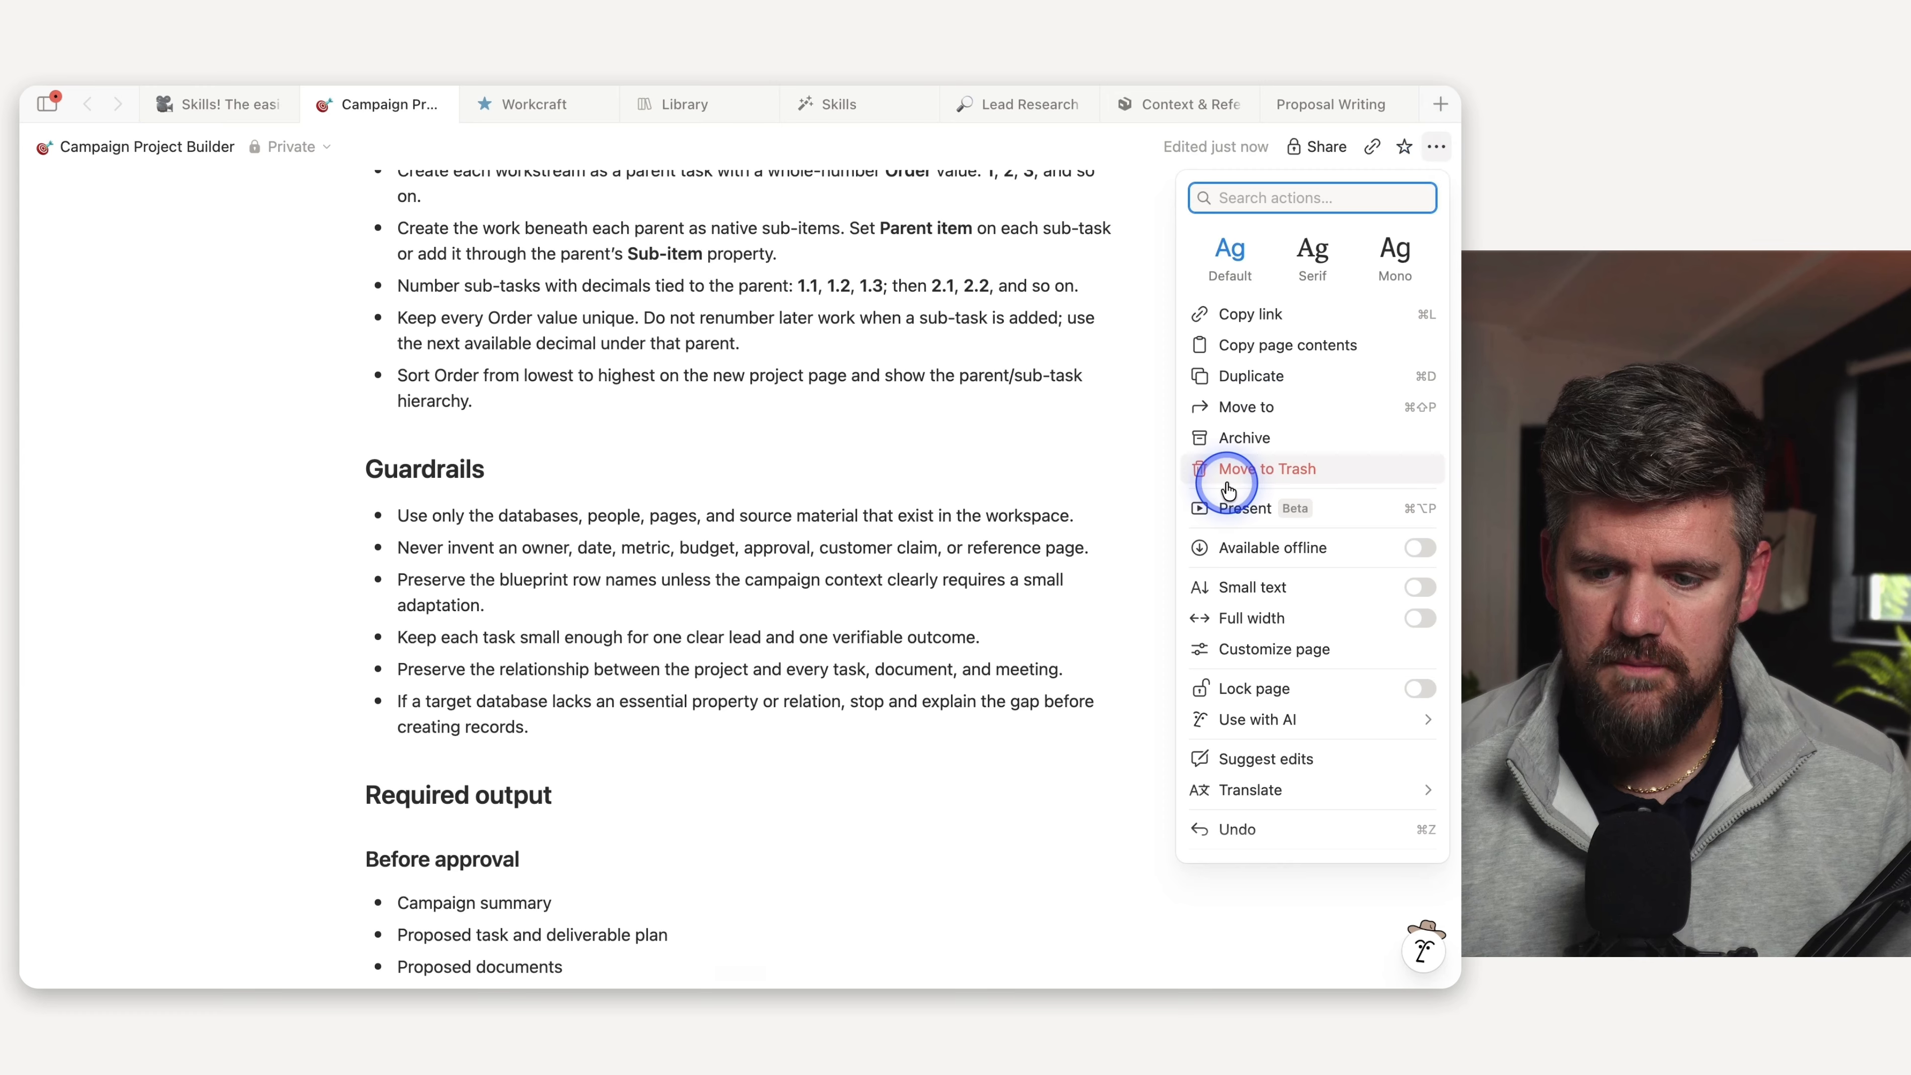
scroll(1257, 631, "down", 1)
mouse_move(1258, 645)
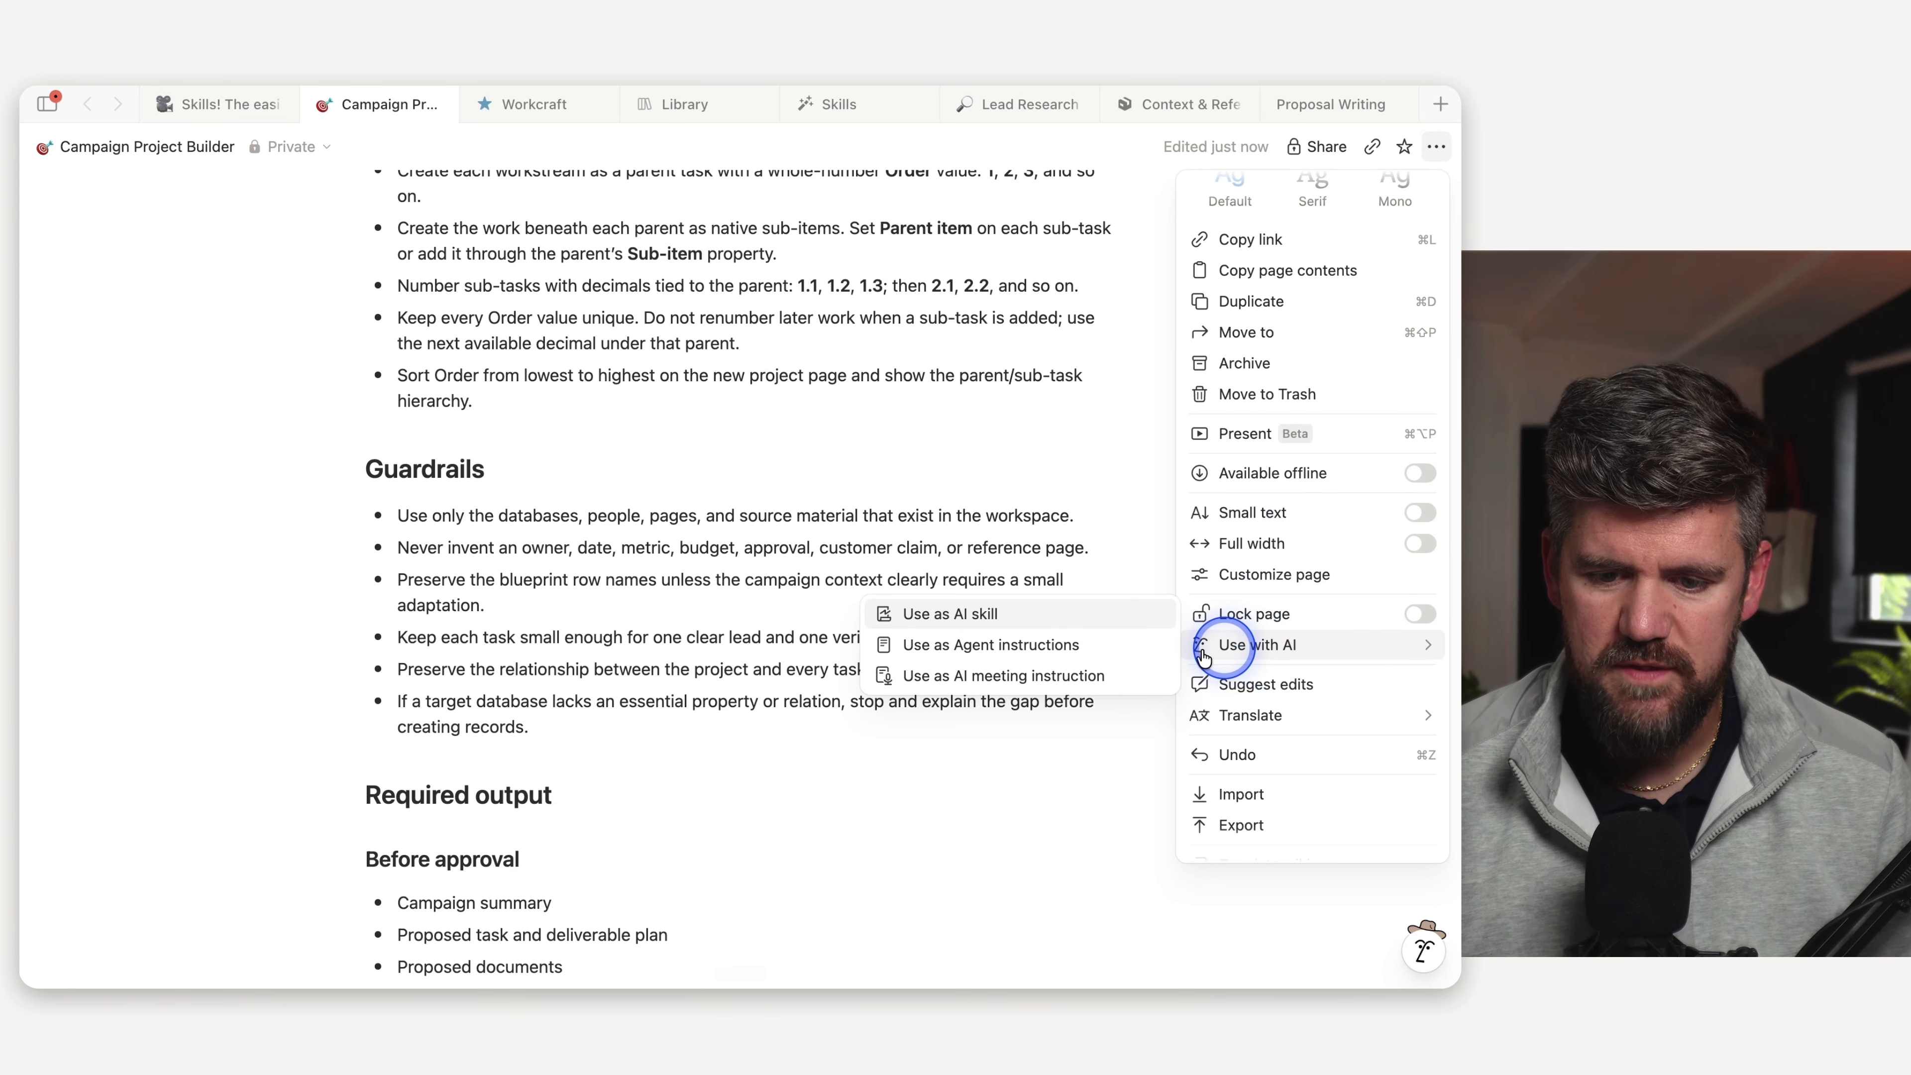
left_click(944, 615)
- Rename the skill page as GTM Campaign Project
scroll(930, 661, "up", 20)
triple_click(473, 482)
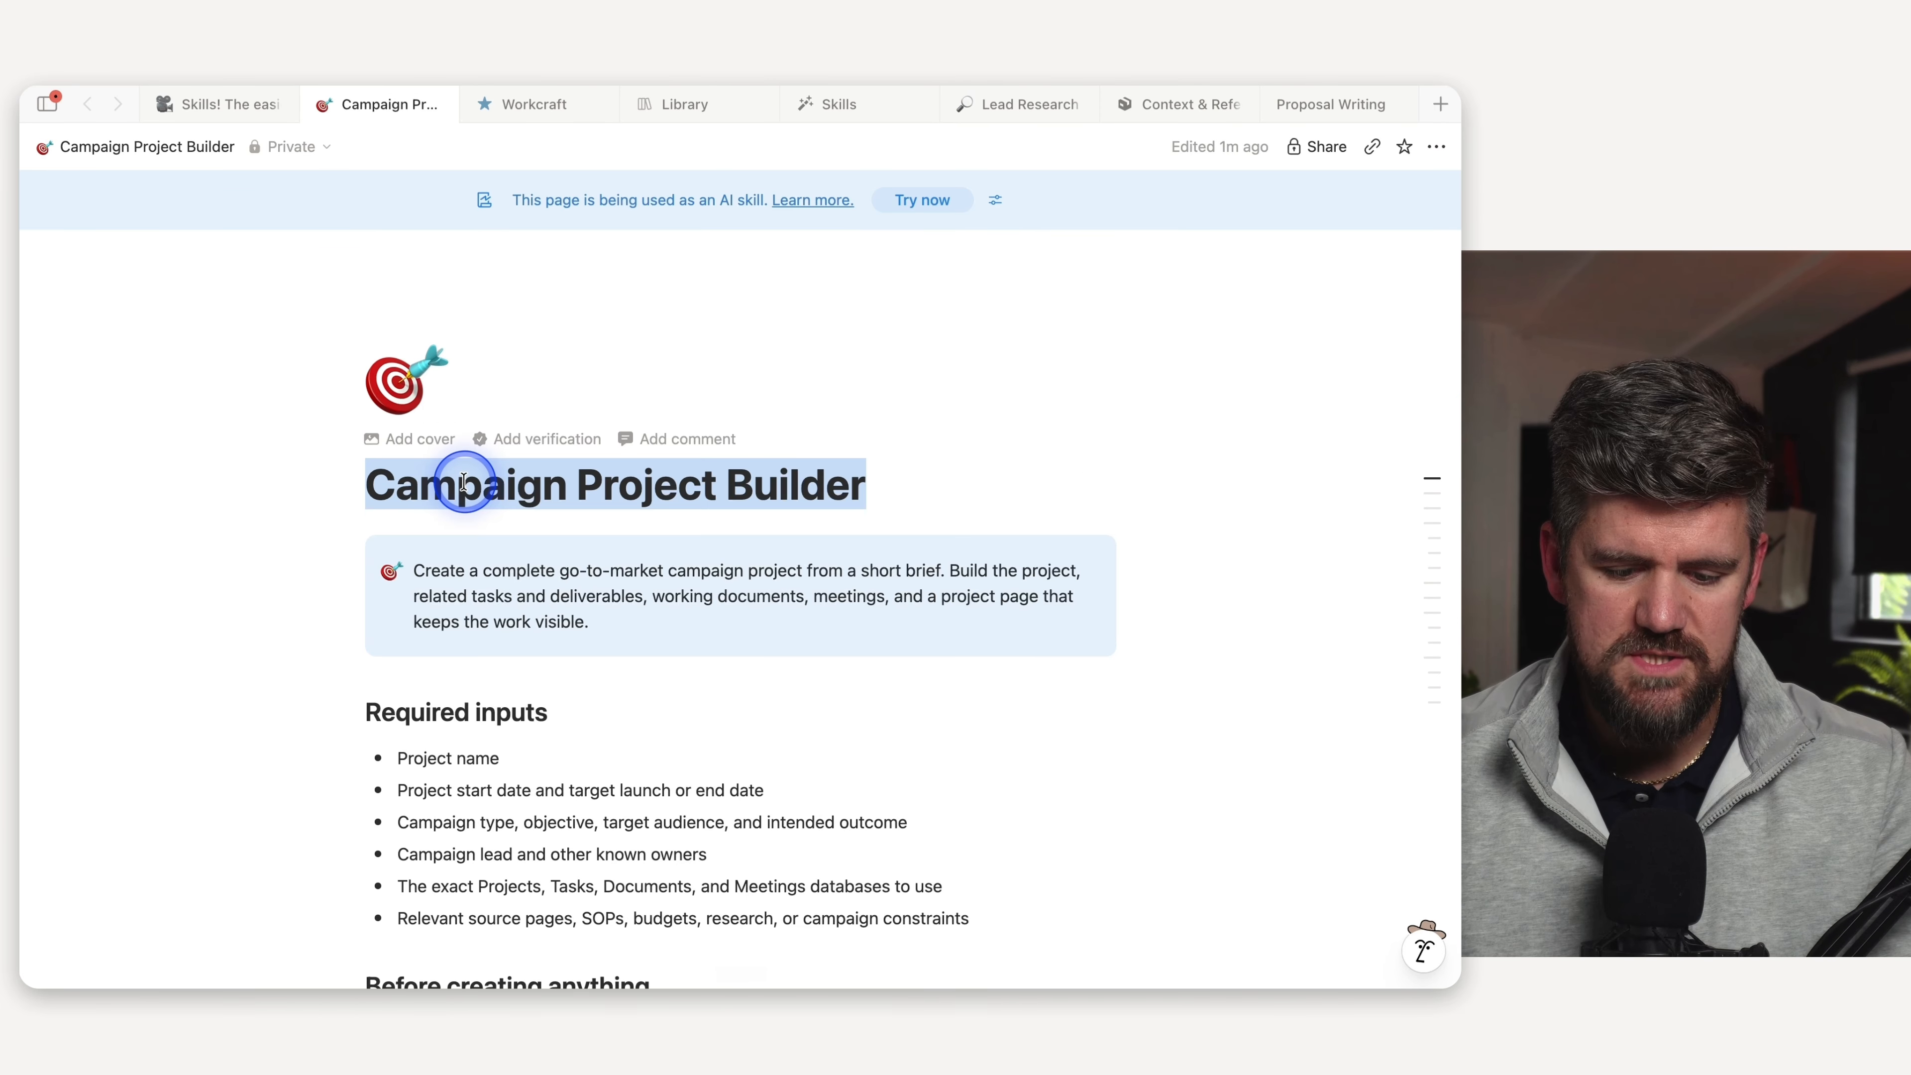
type("GTM Campai")
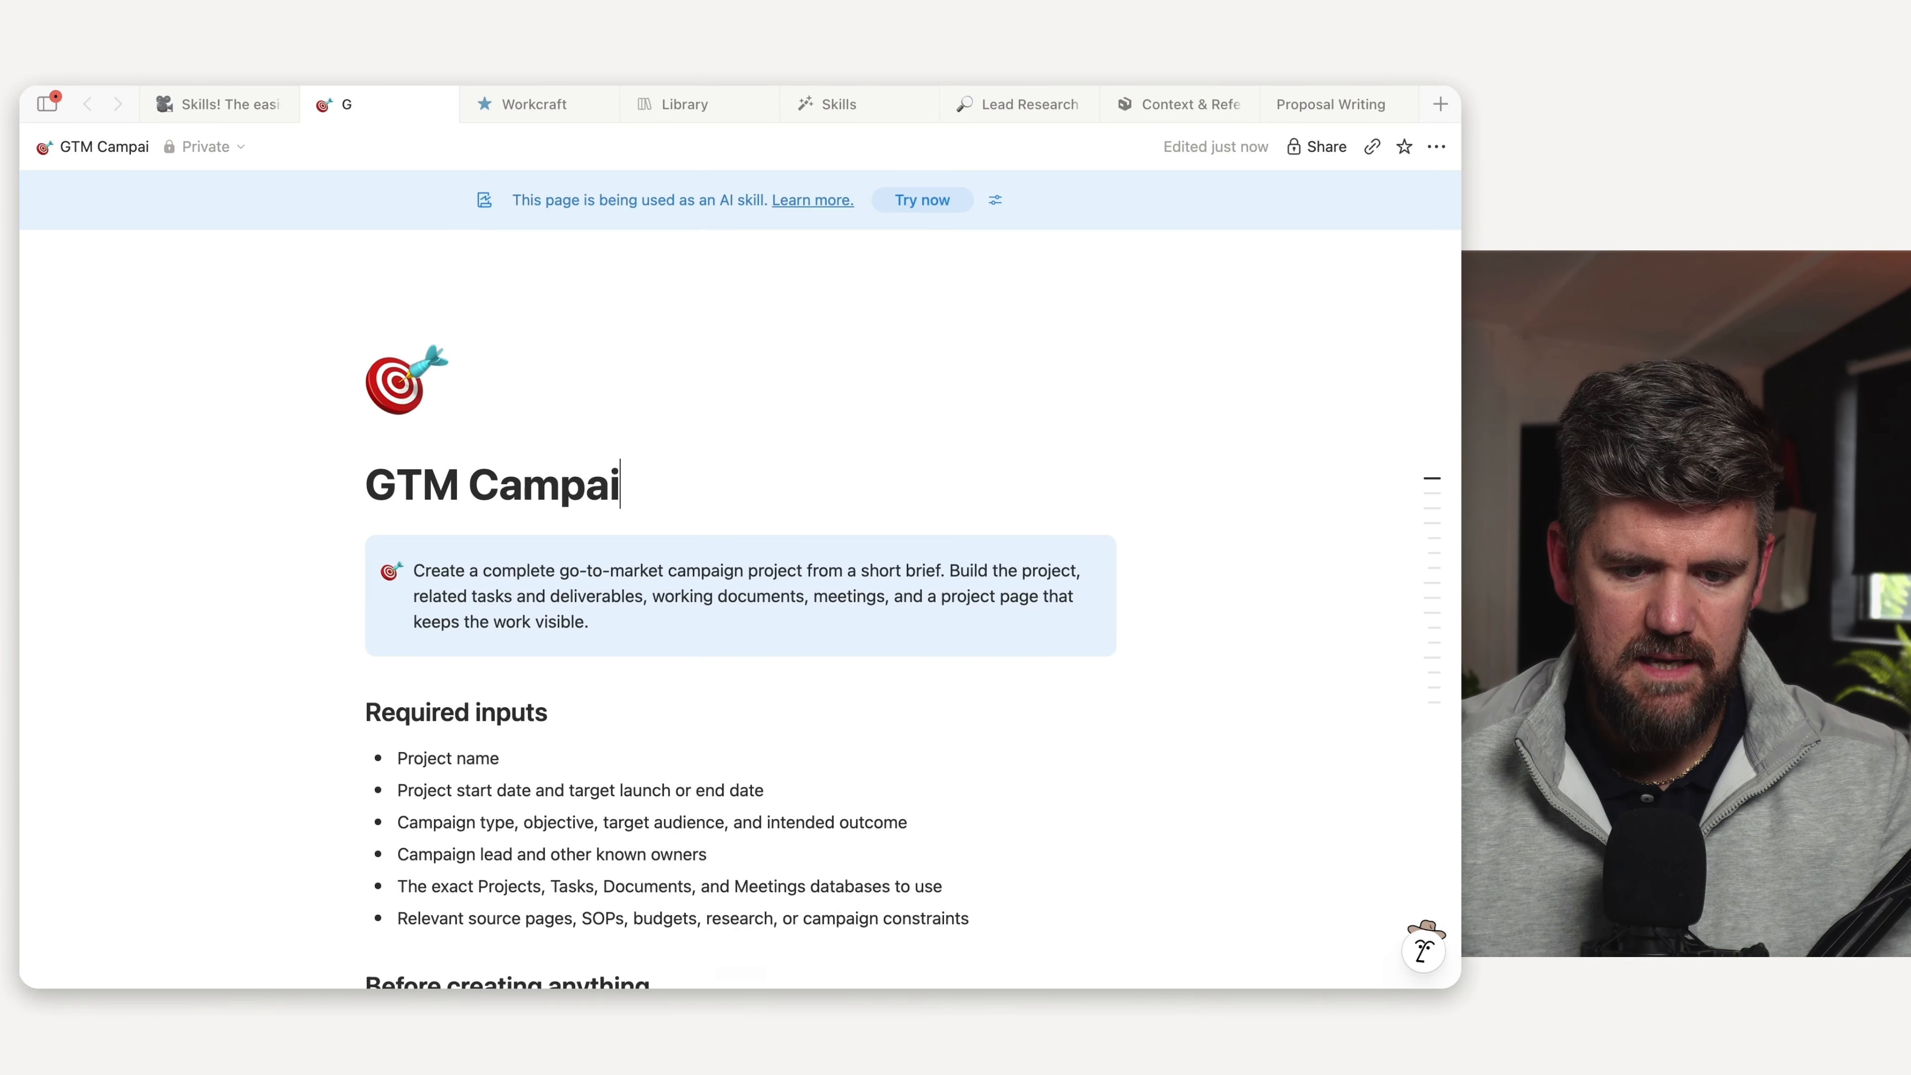
type("gn Project")
- Write an AI chat prompt reading "update this page, we want to make sure that the pages go to:"
scroll(740, 602, "down", 5)
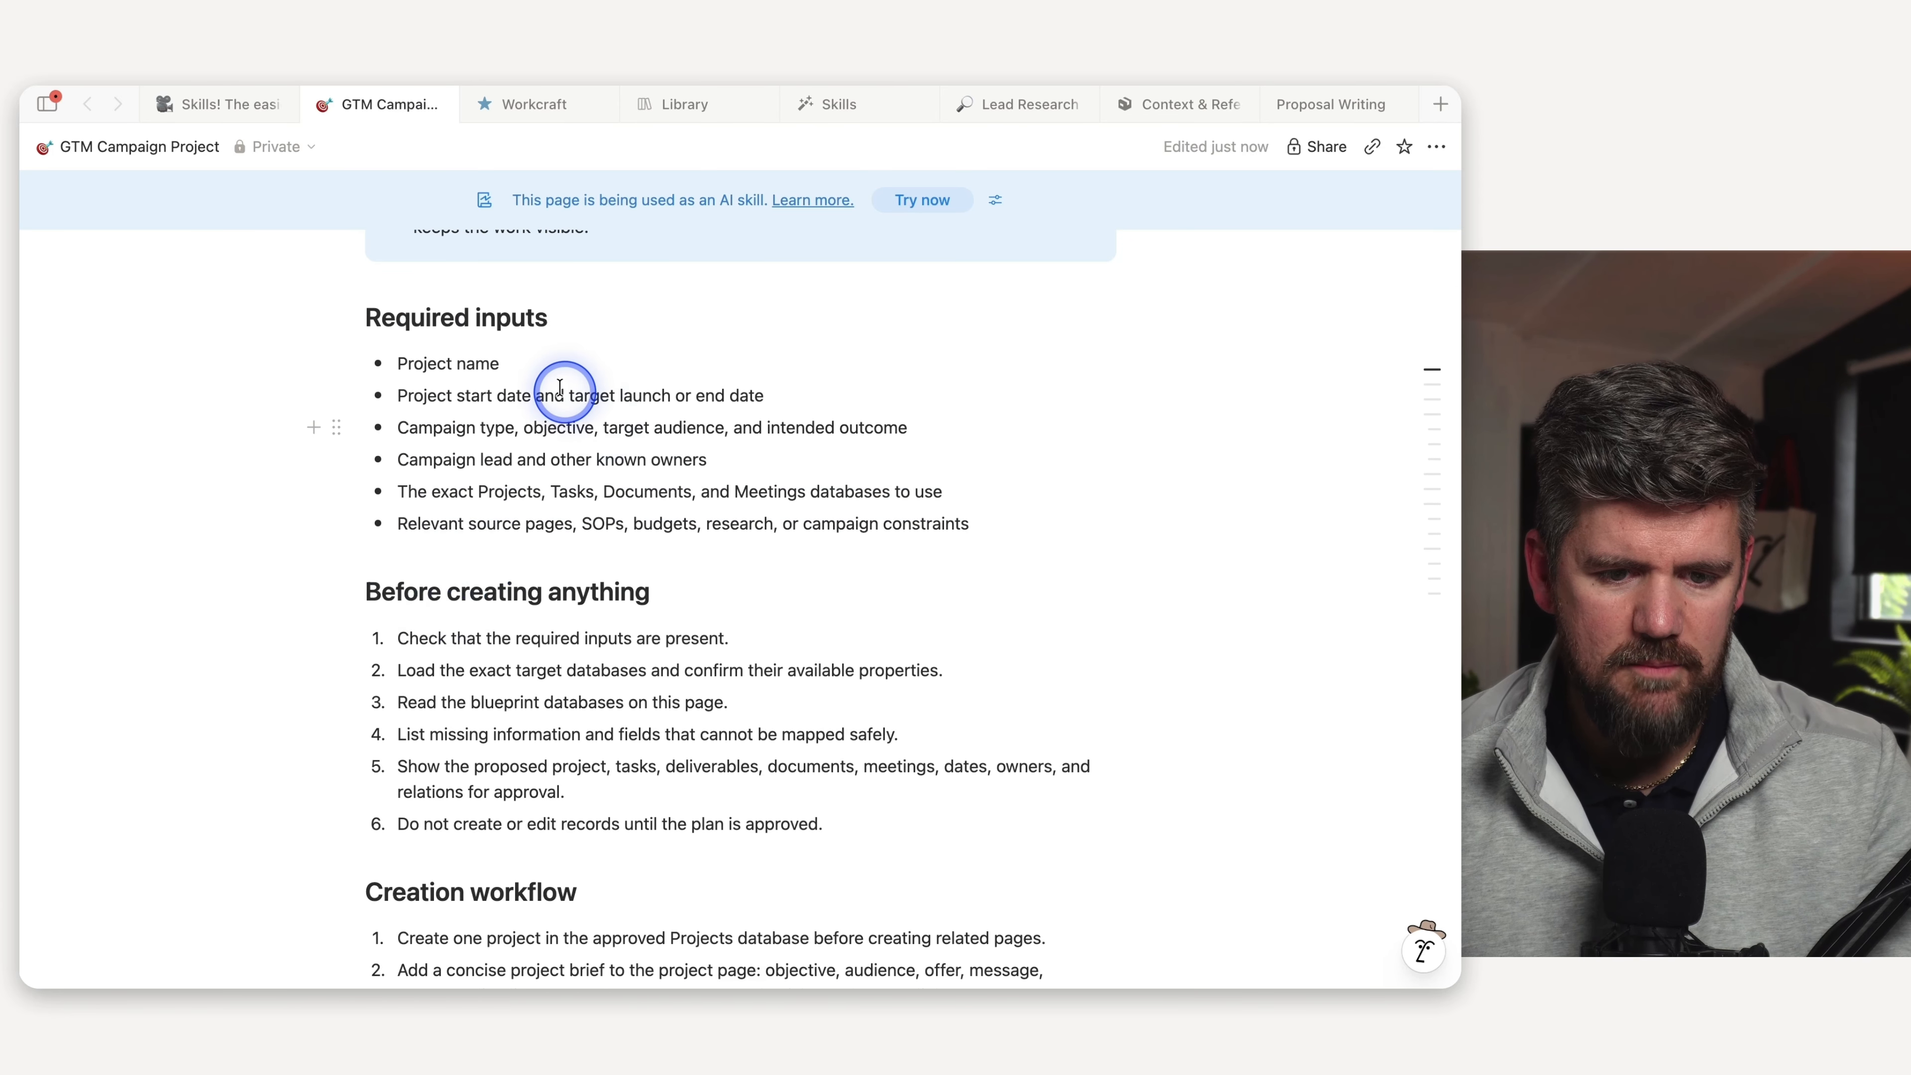
scroll(590, 332, "down", 12)
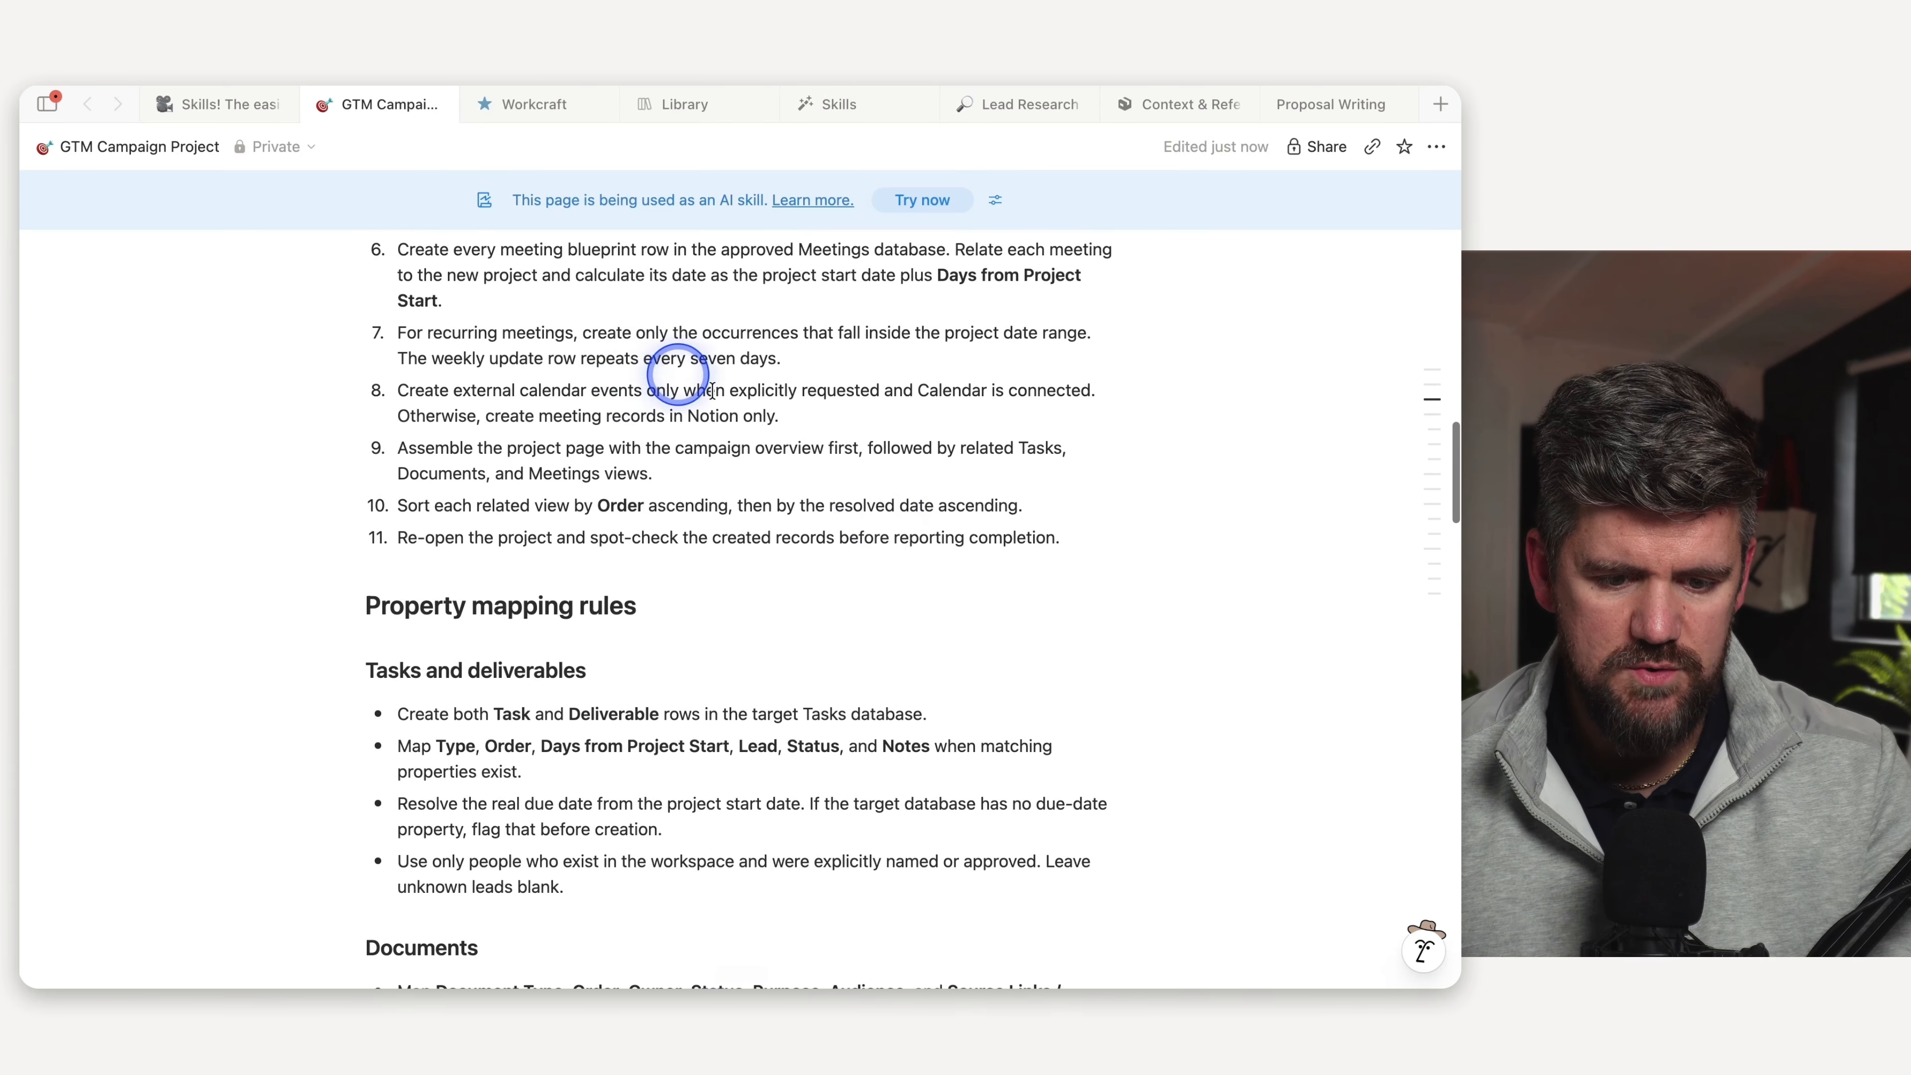
left_click(1424, 950)
type("update ")
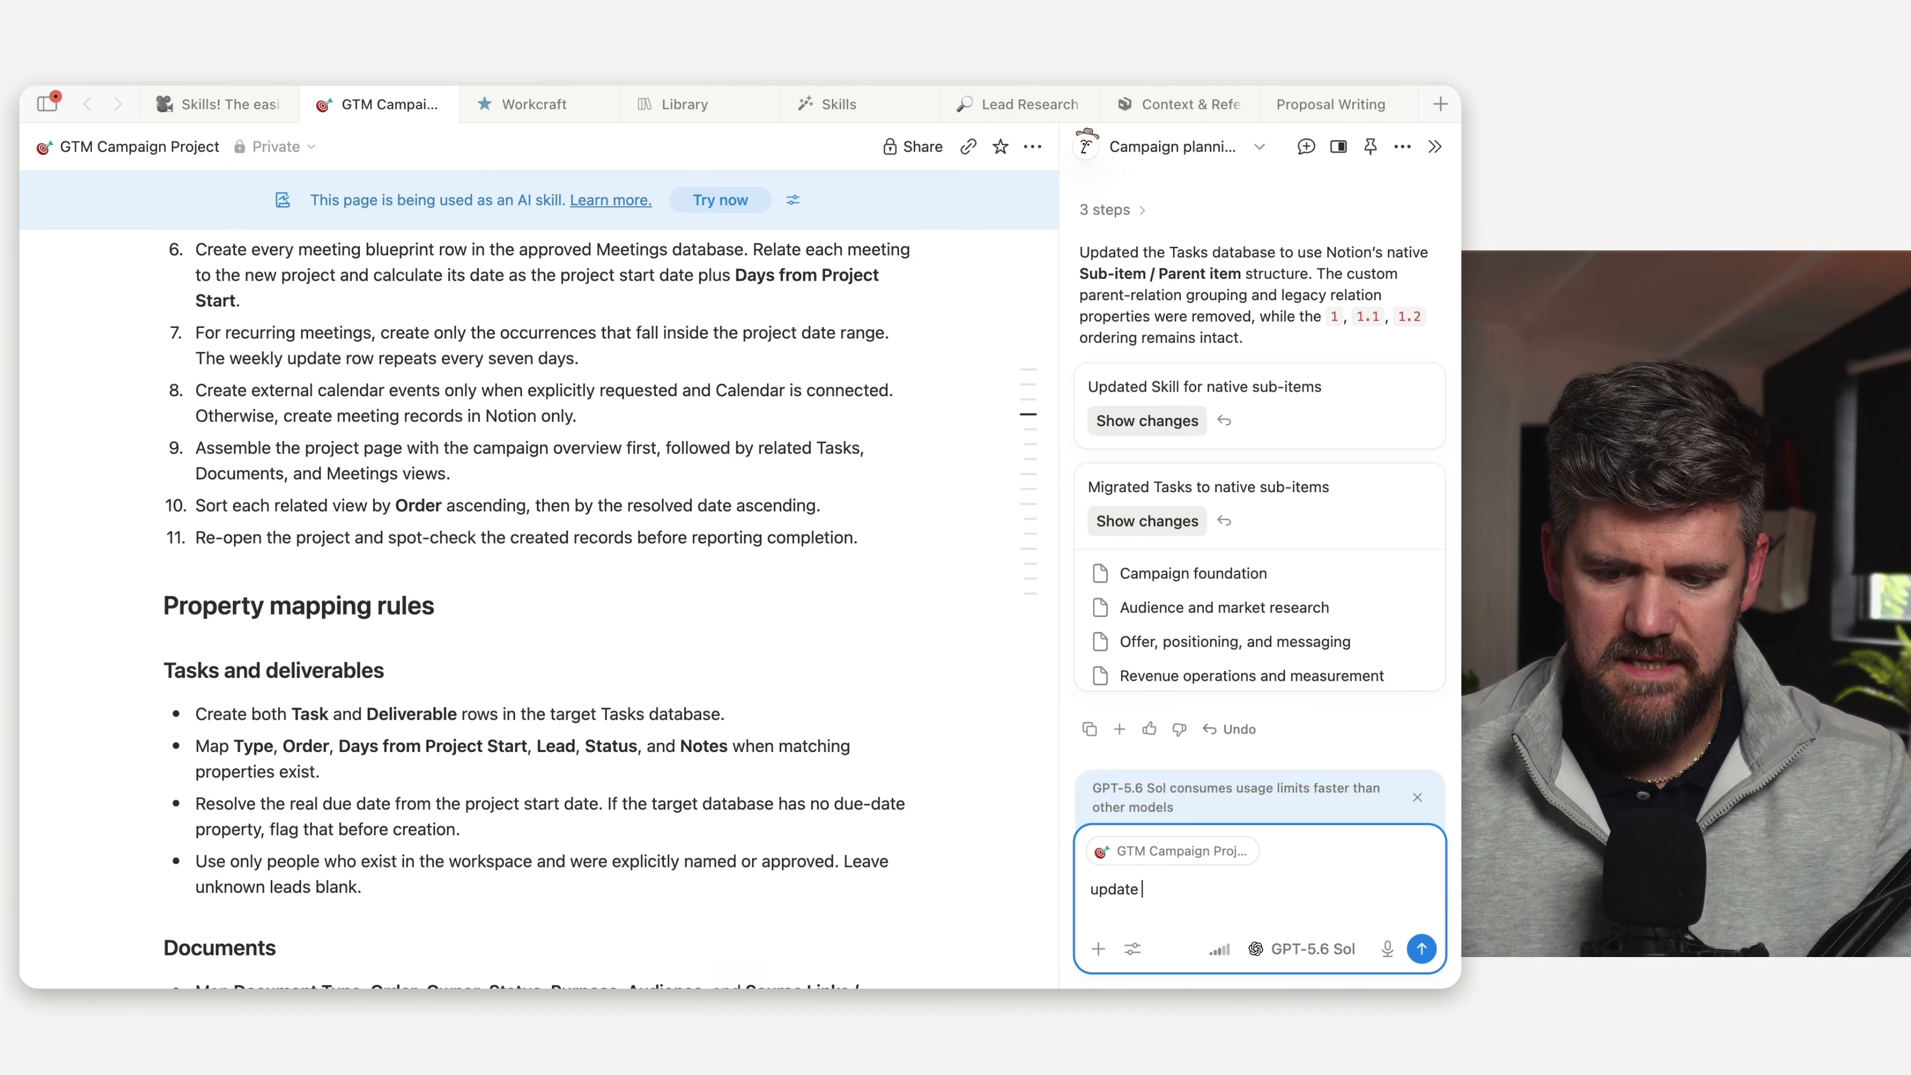
type("this page, we wan")
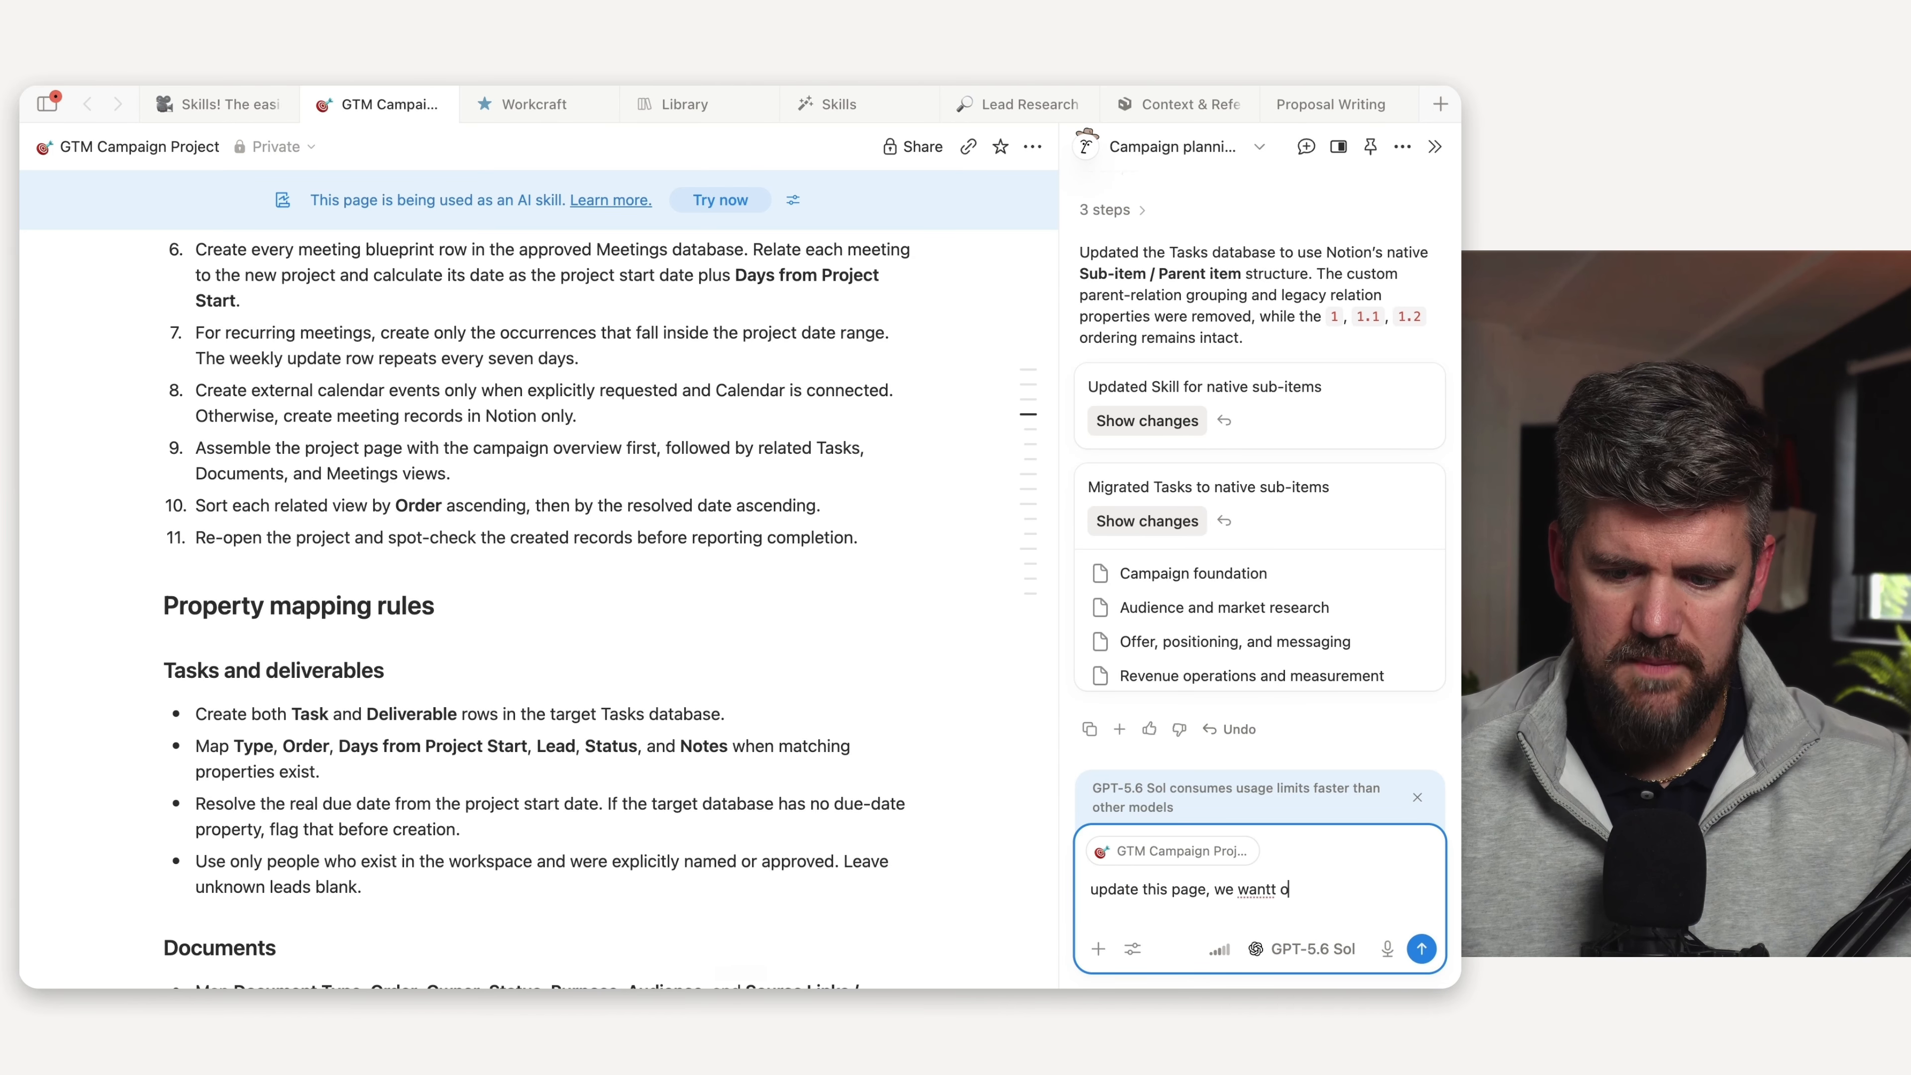
type("t to make sure that ")
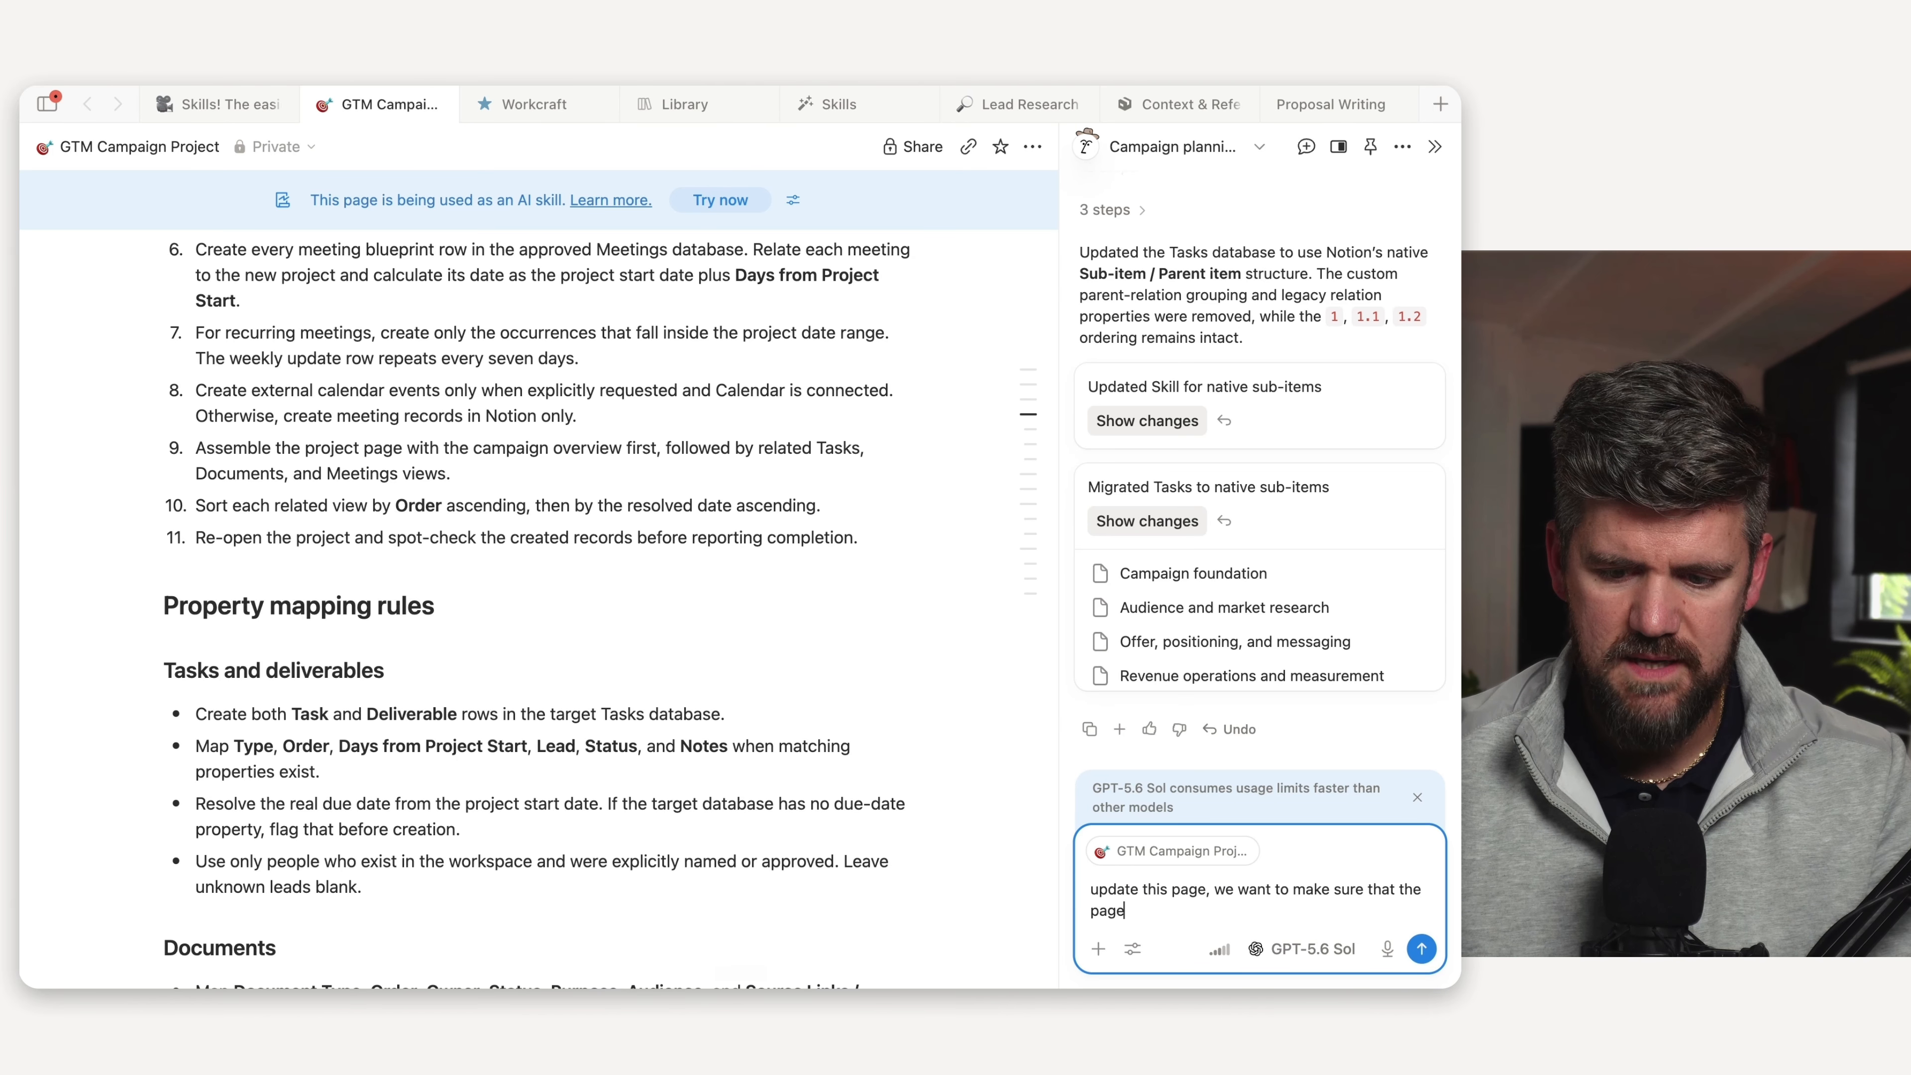
type("the pages to")
key("shift+Return")
- Mention the Workcraft Projects, Tasks and Meetings databases as destinations in the prompt and send it
type("@project")
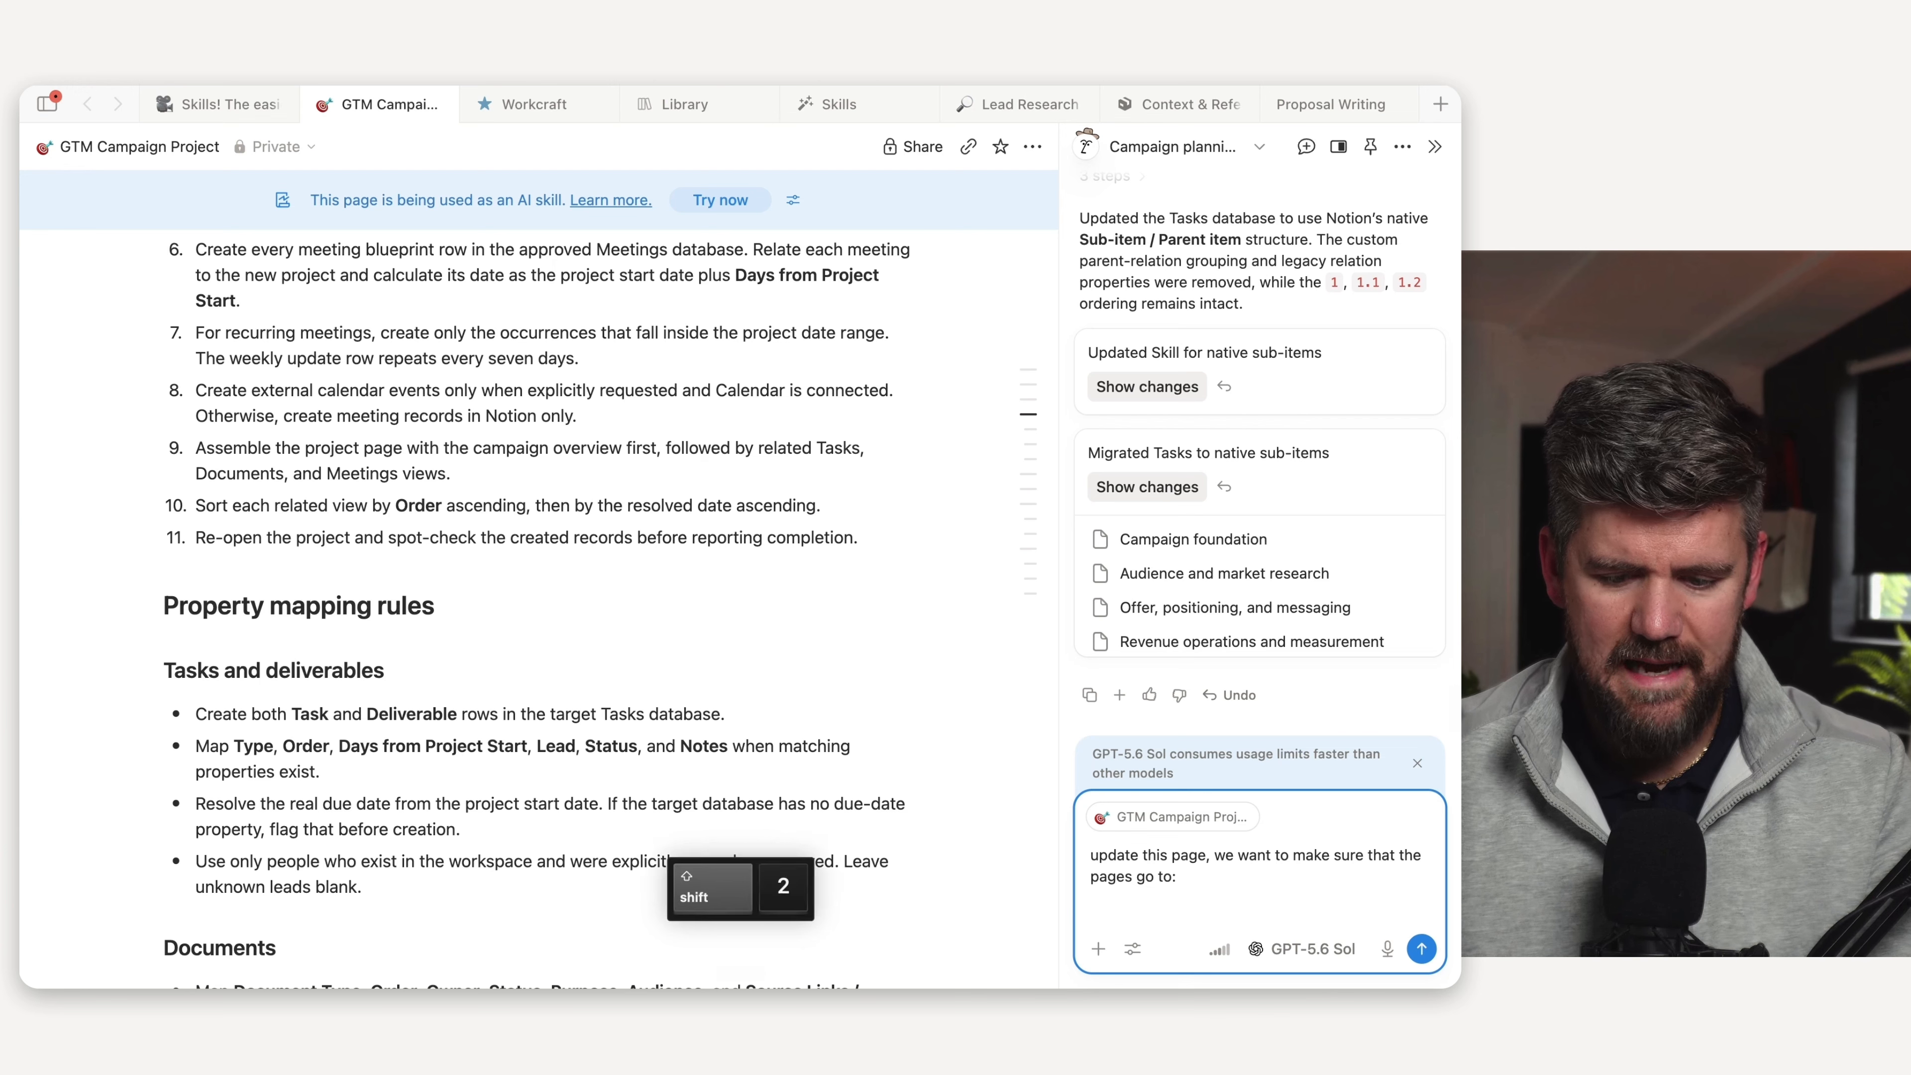
type("s")
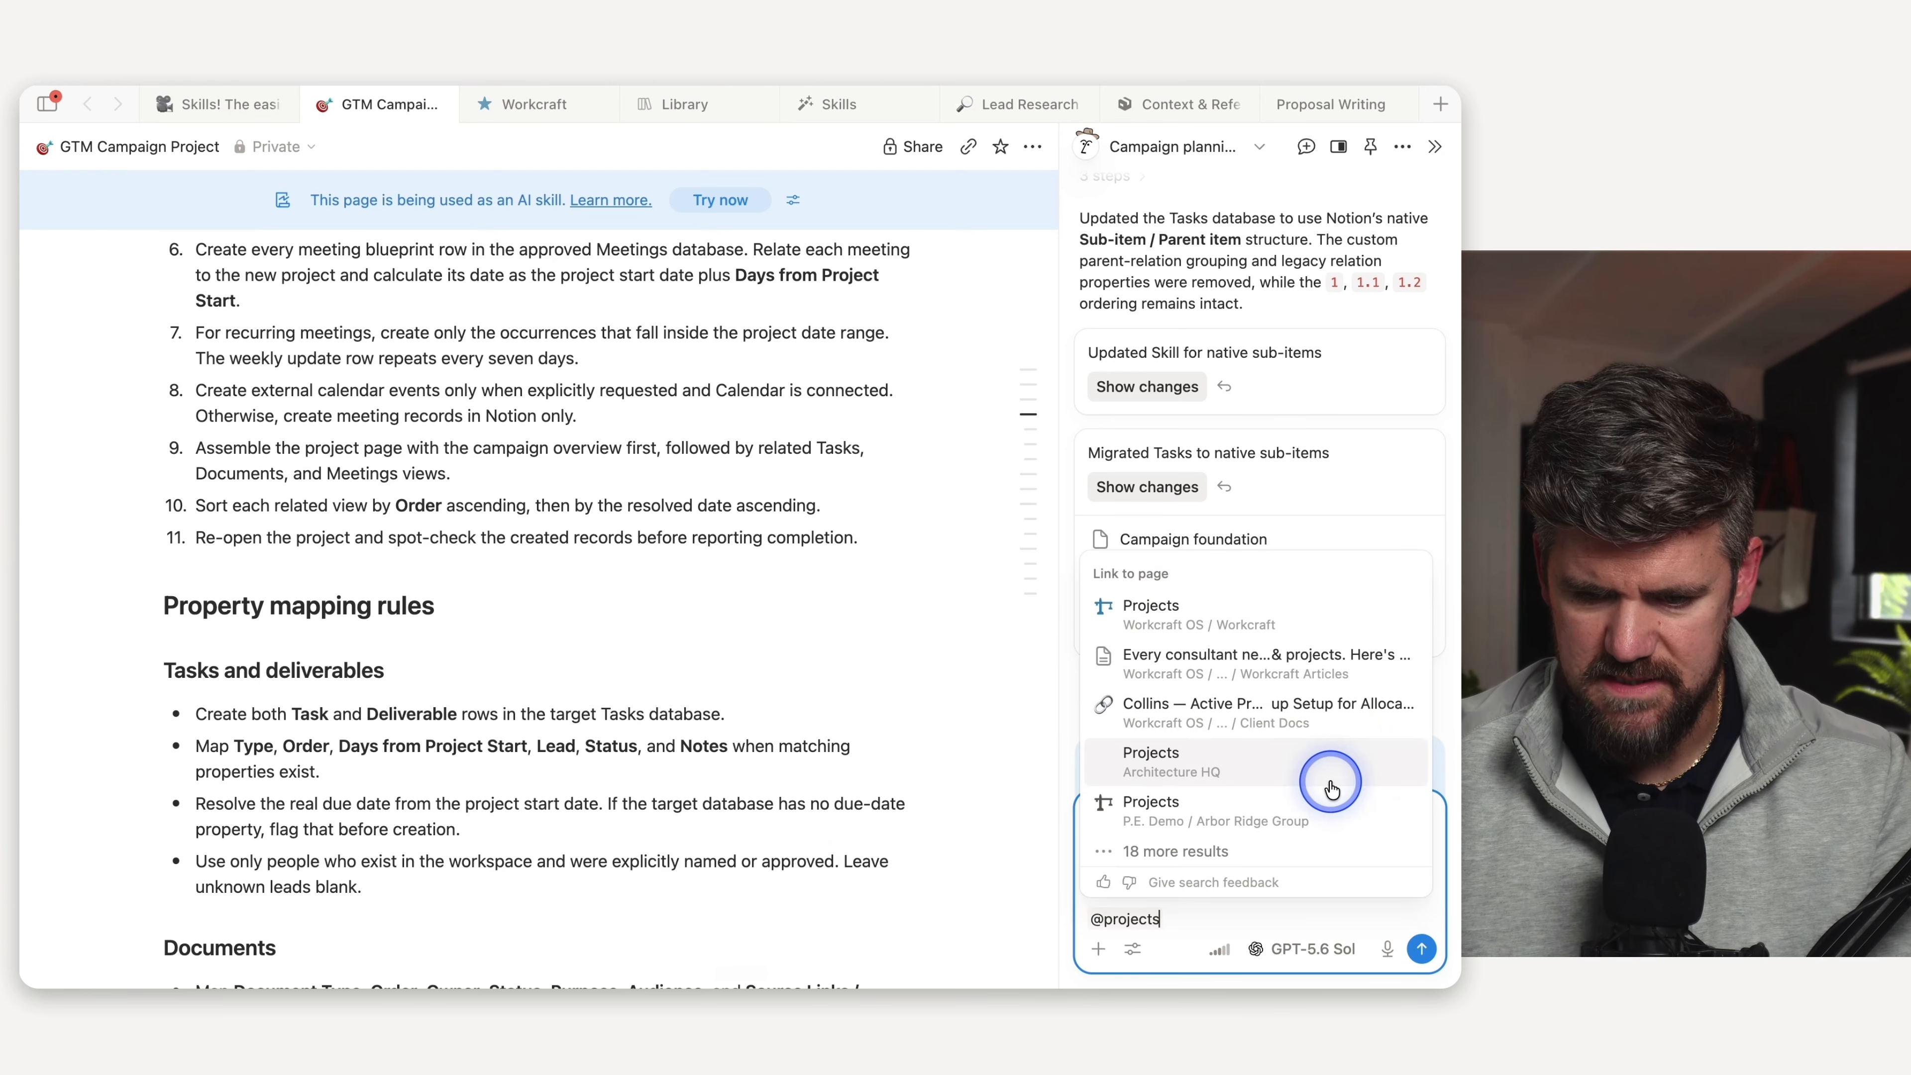
left_click(1330, 635)
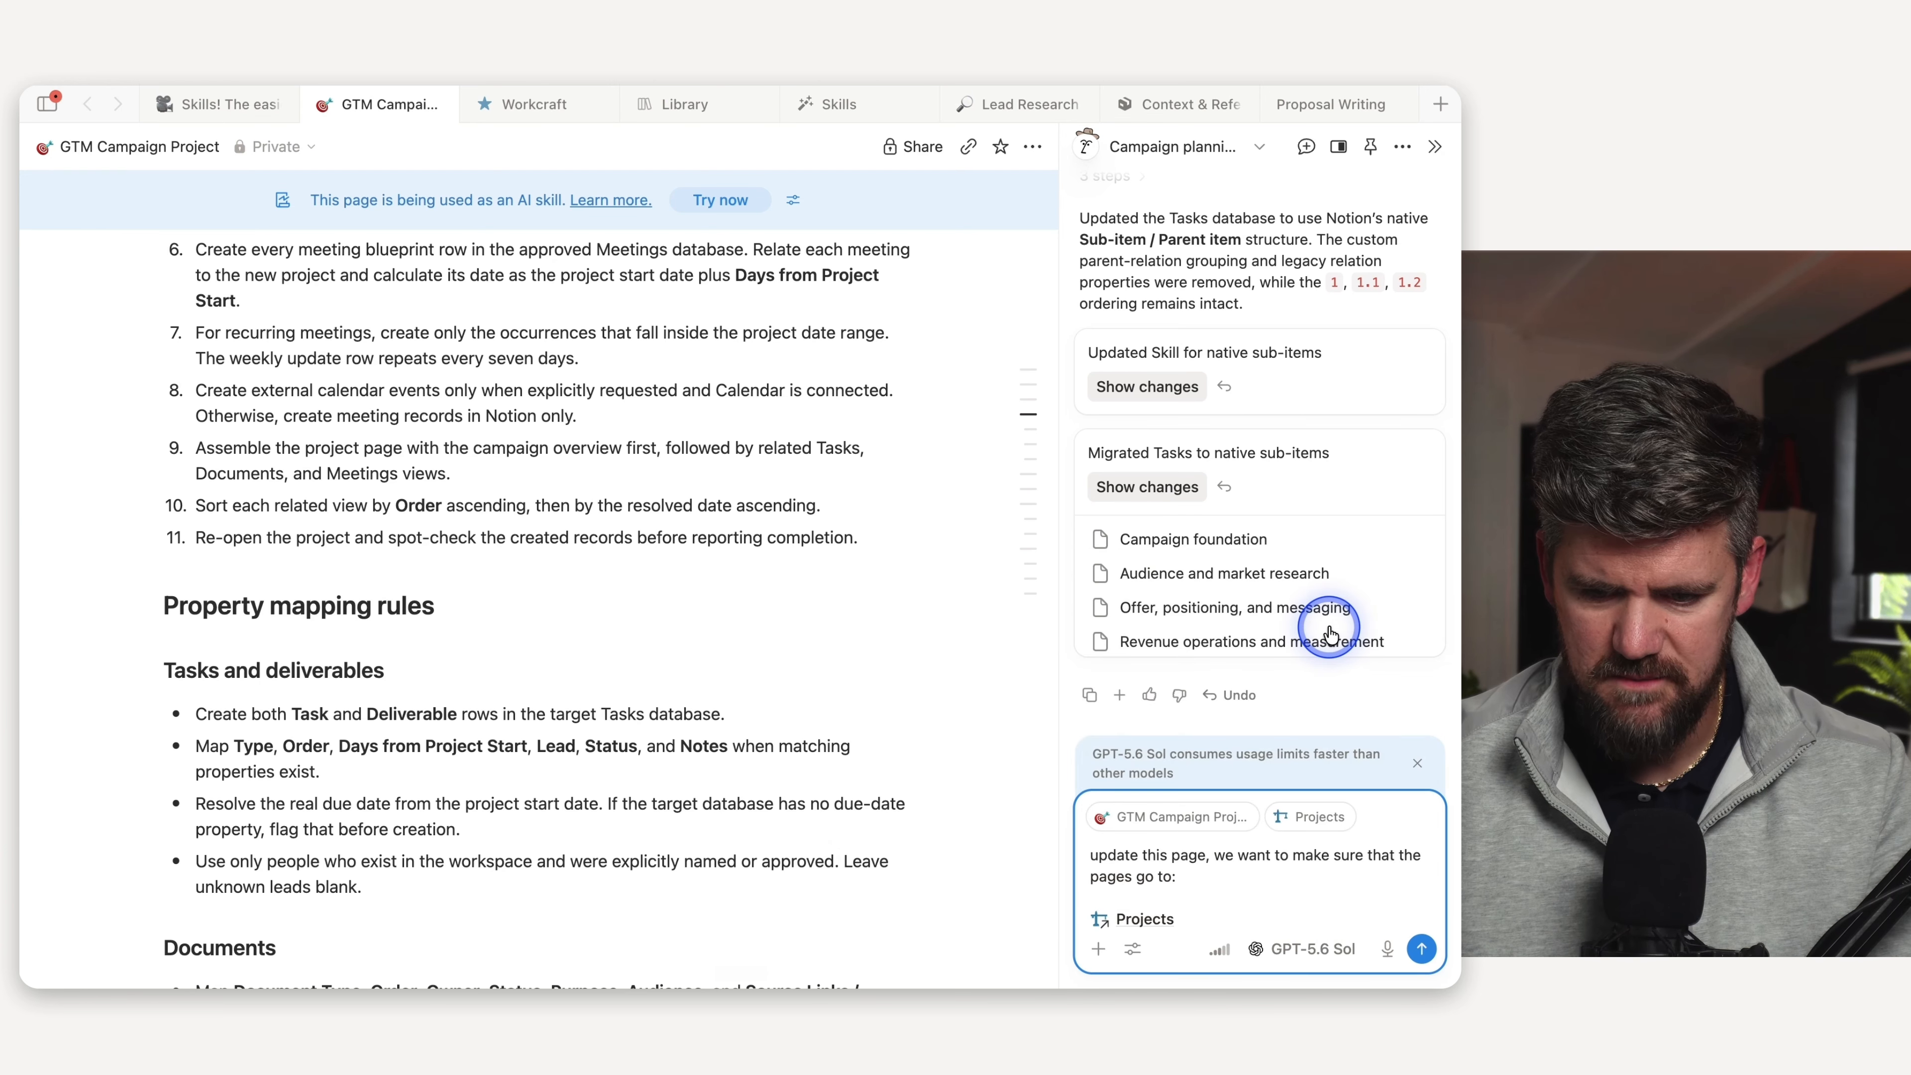
type("@tasks")
key("Return")
type("@me")
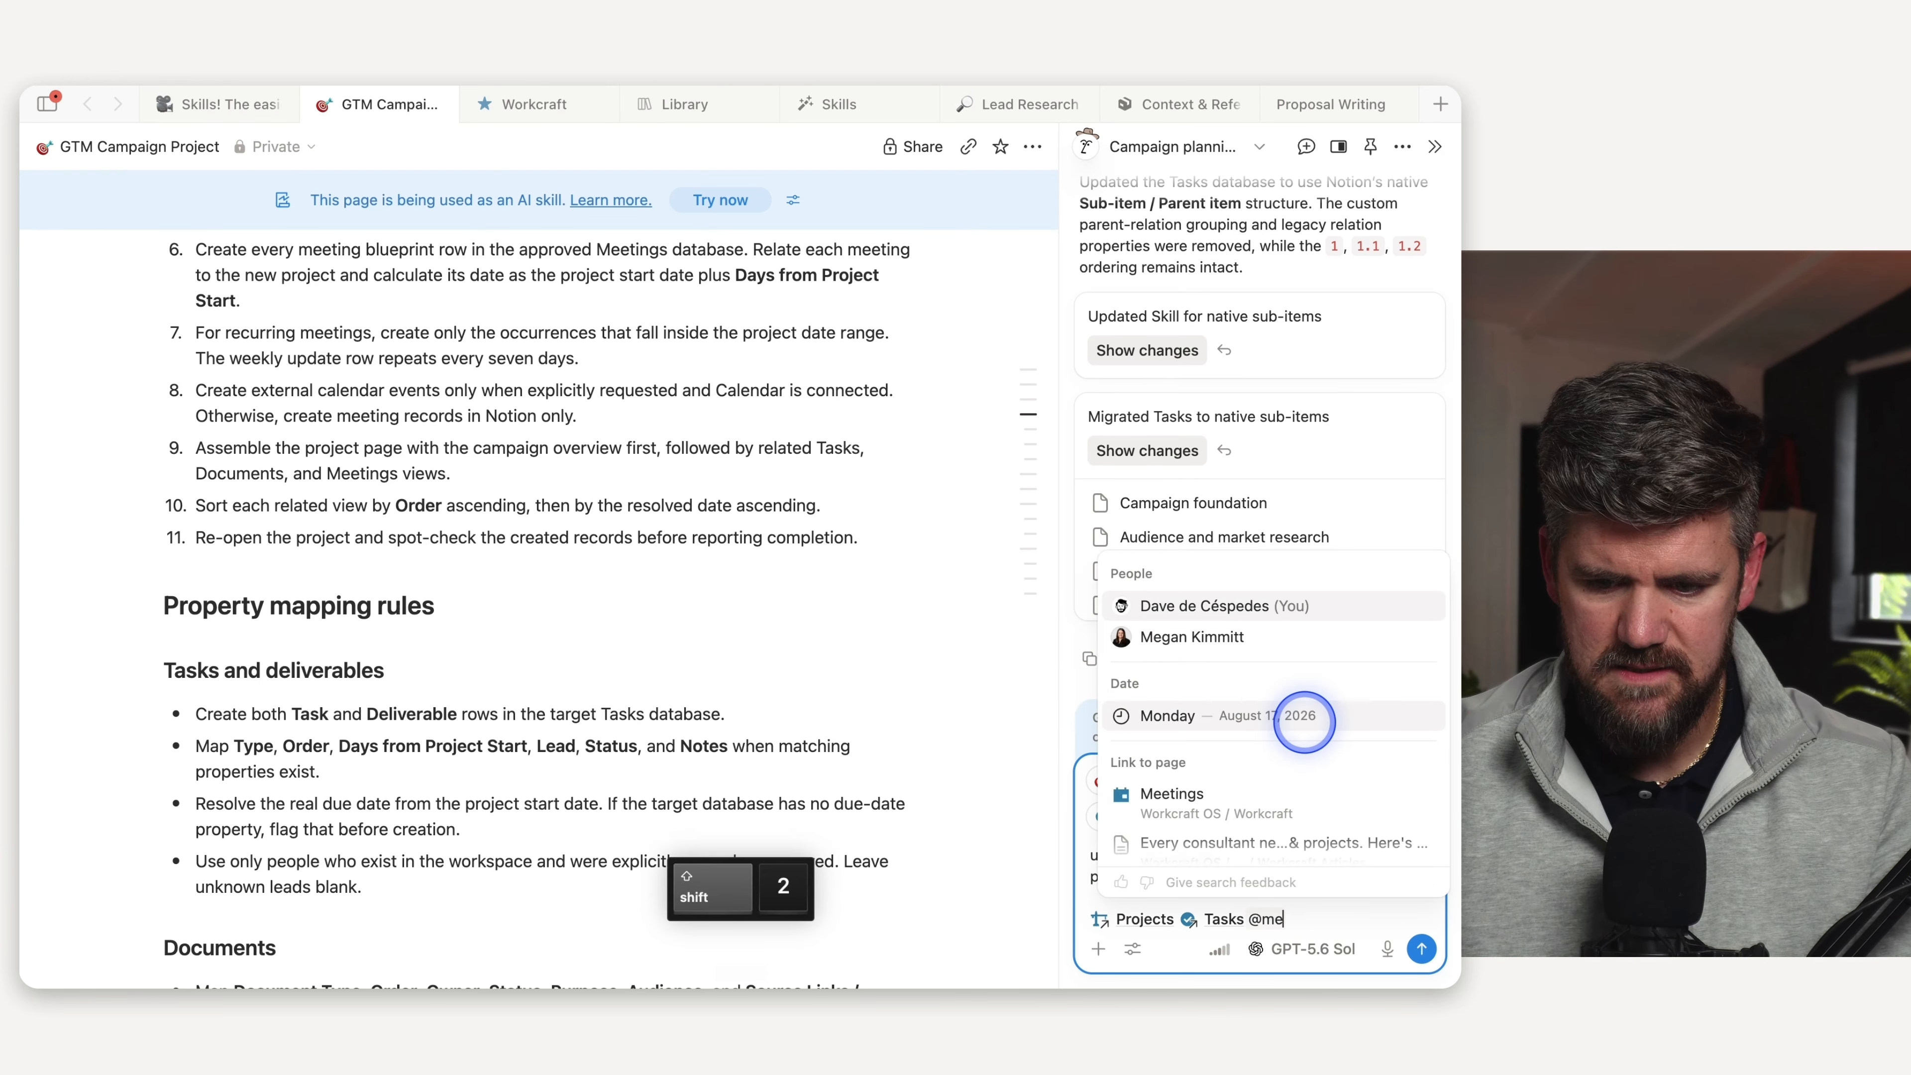
type("eting")
left_click(1276, 808)
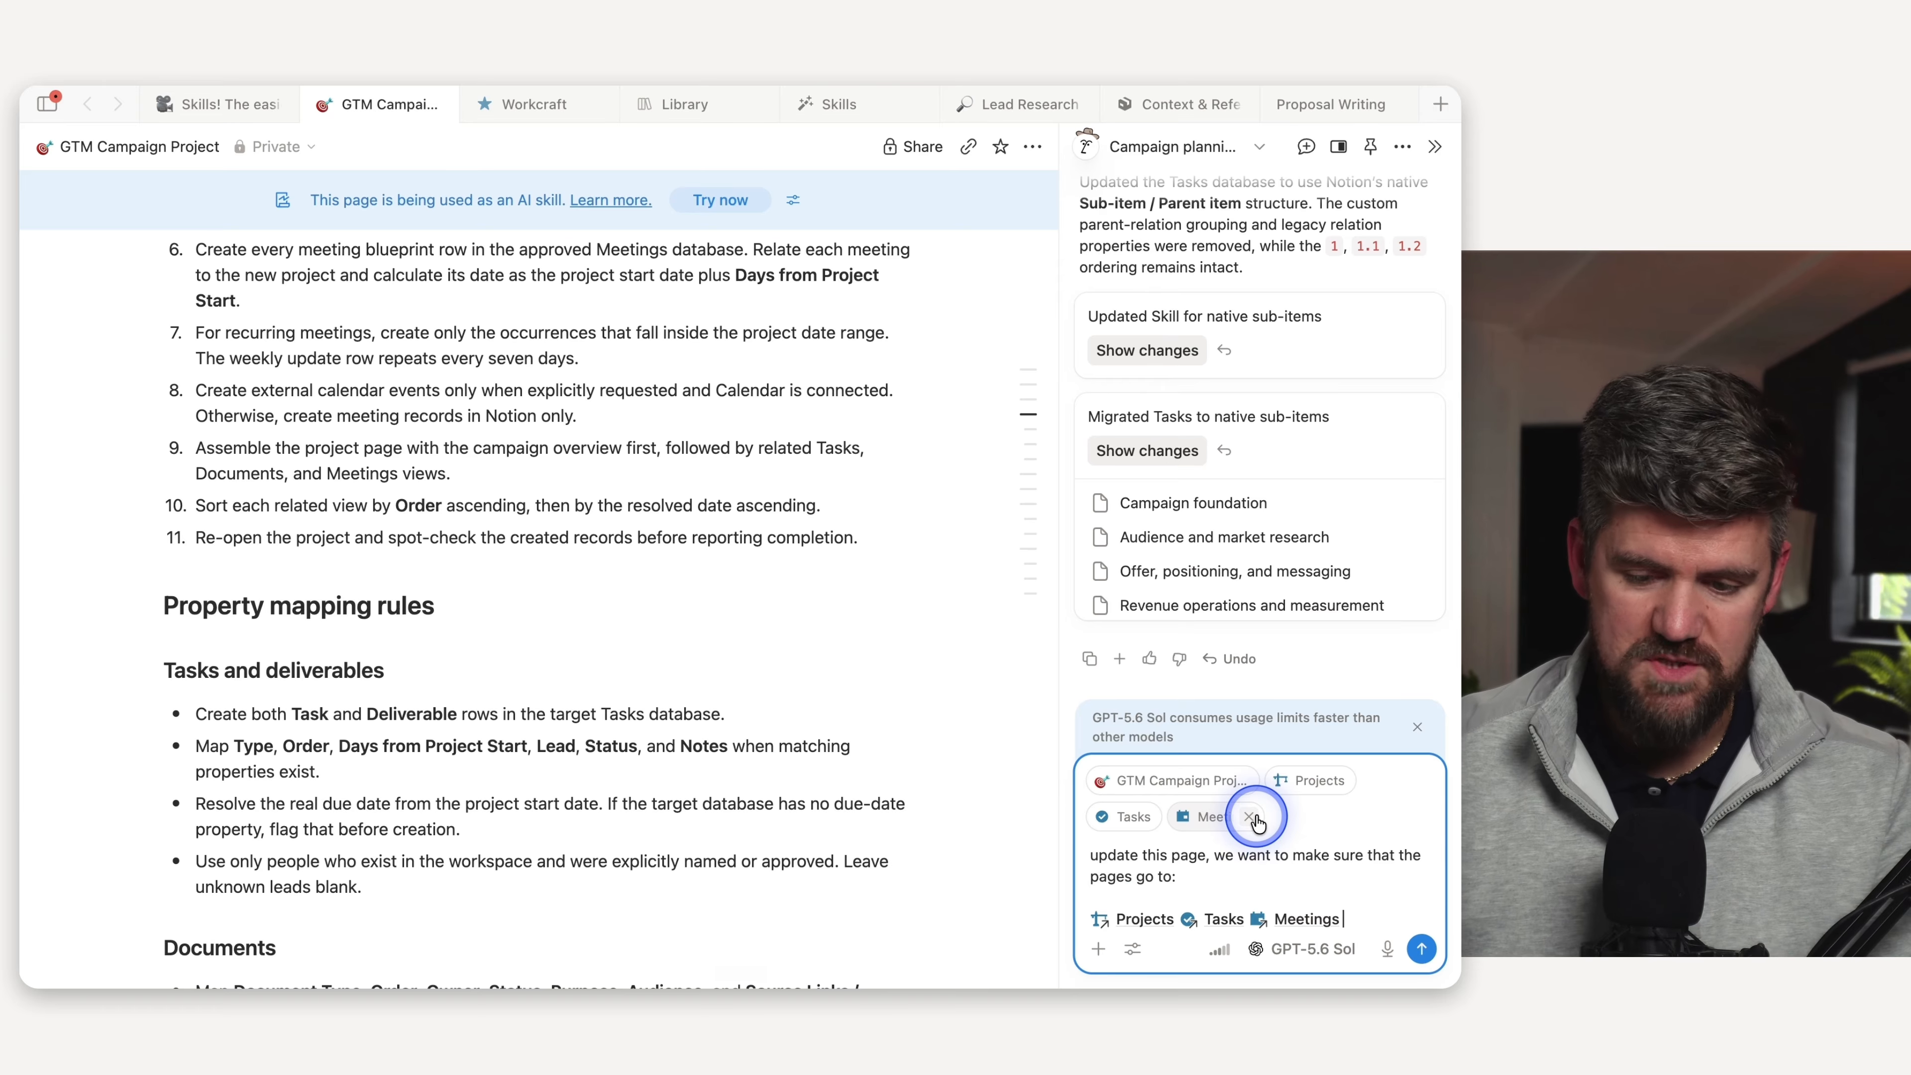
left_click(1327, 938)
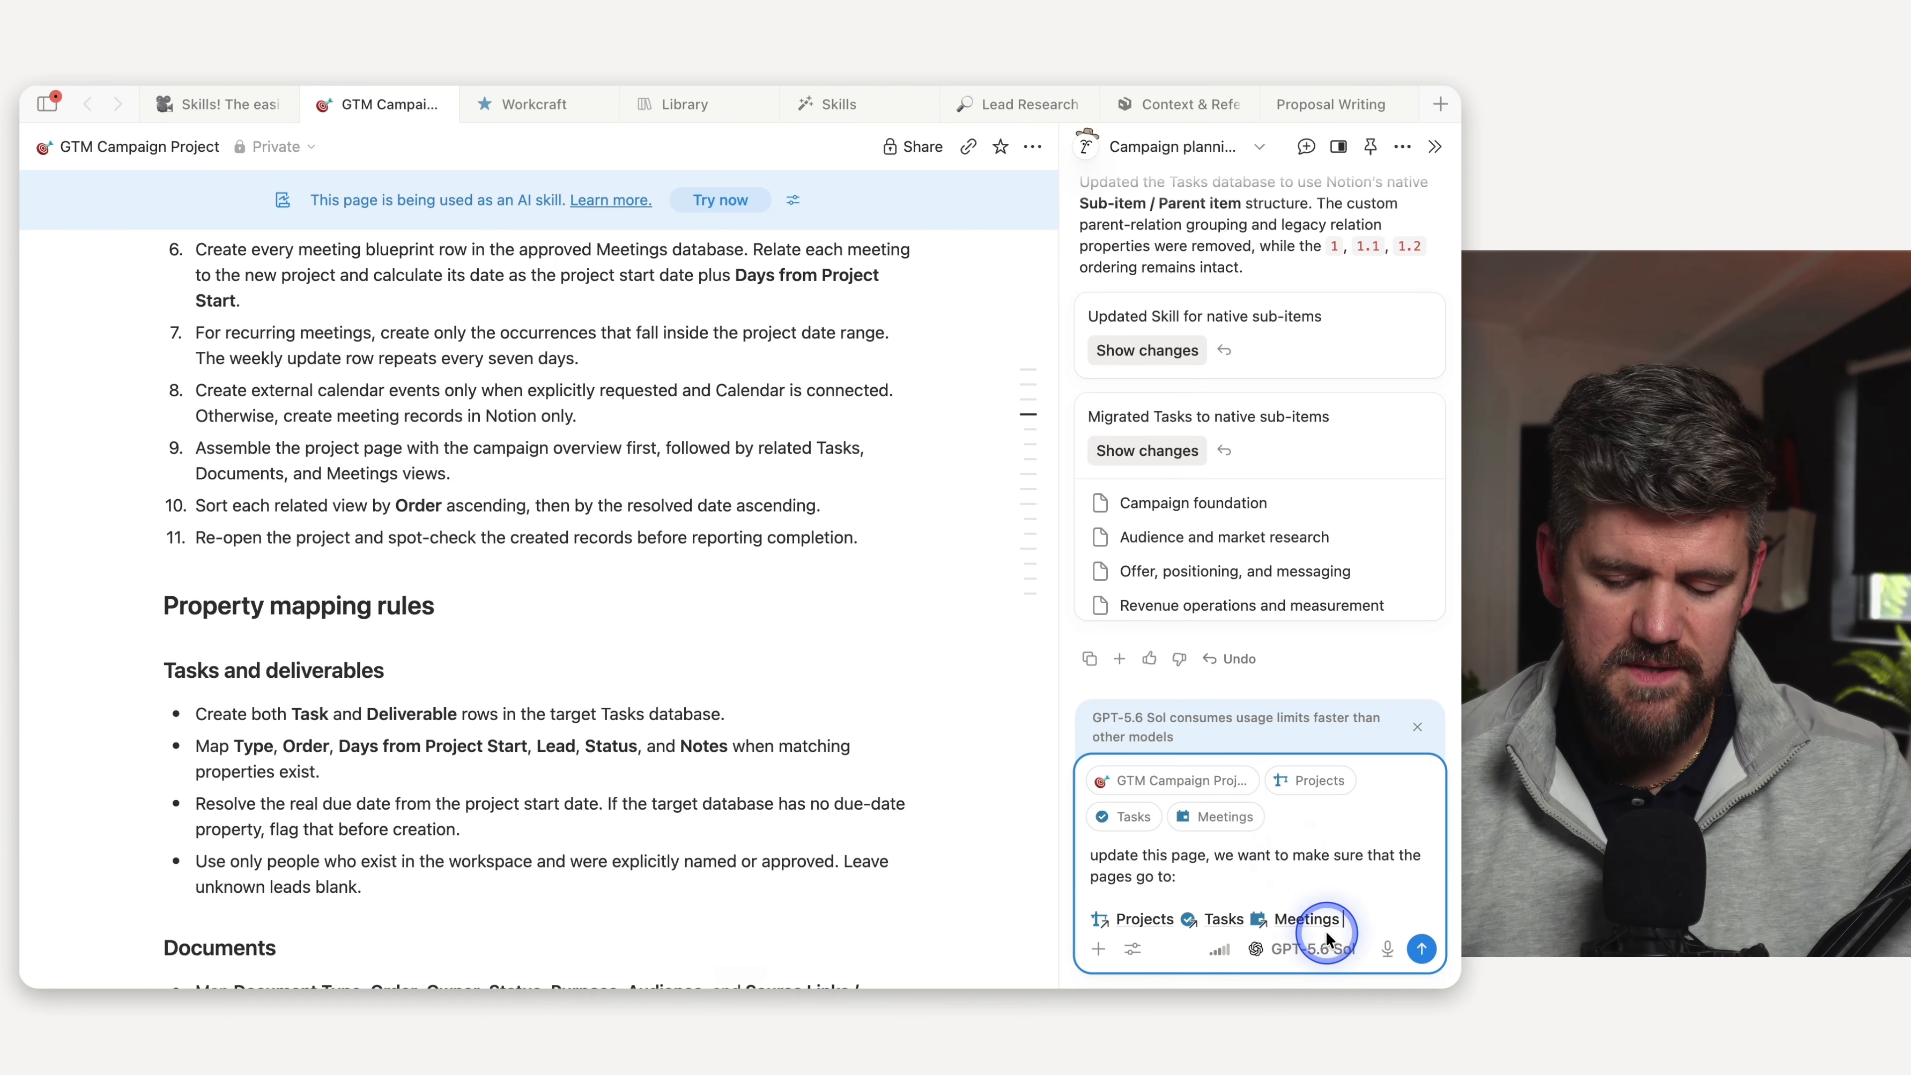
left_click(1422, 948)
- Ask the AI to populate project pages with a linked tasks table, meetings table or list, and documents list sorted by order, and review the changes
scroll(645, 677, "up", 15)
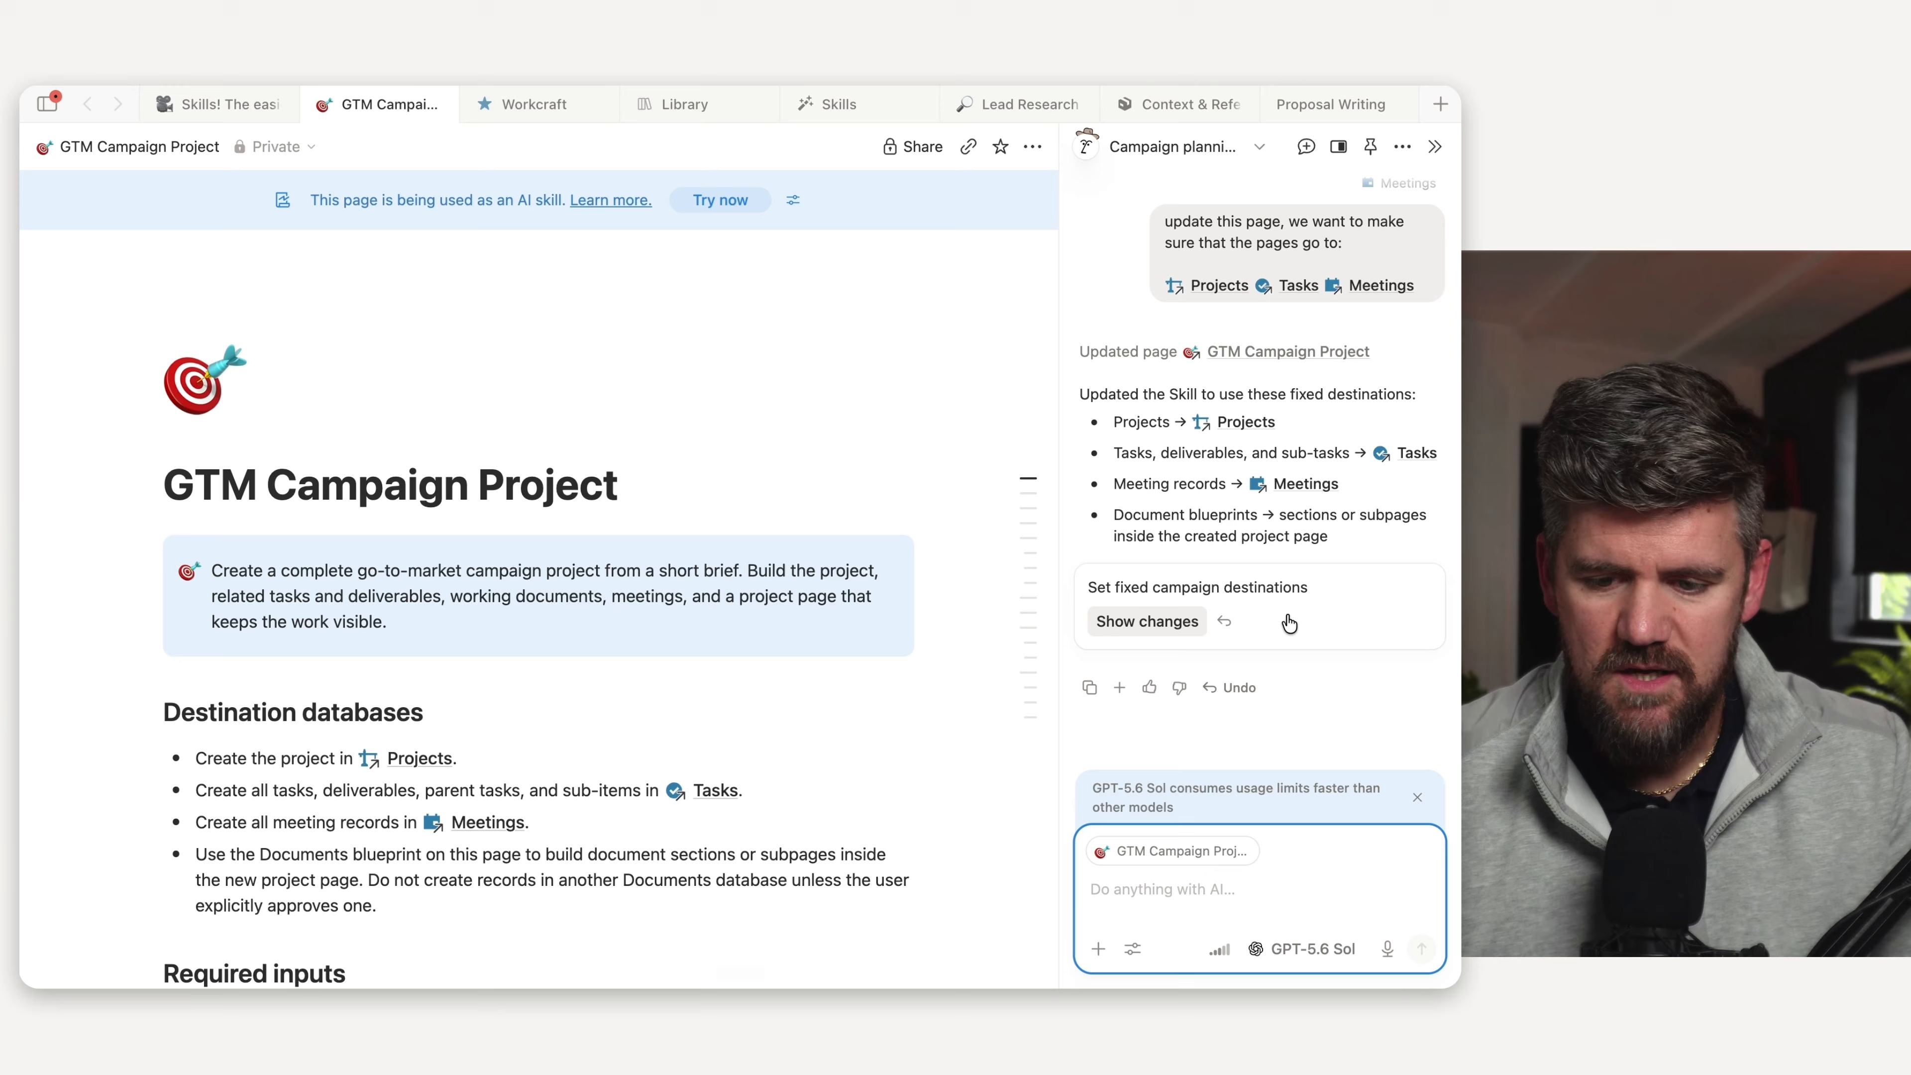
key("ctrl+alt")
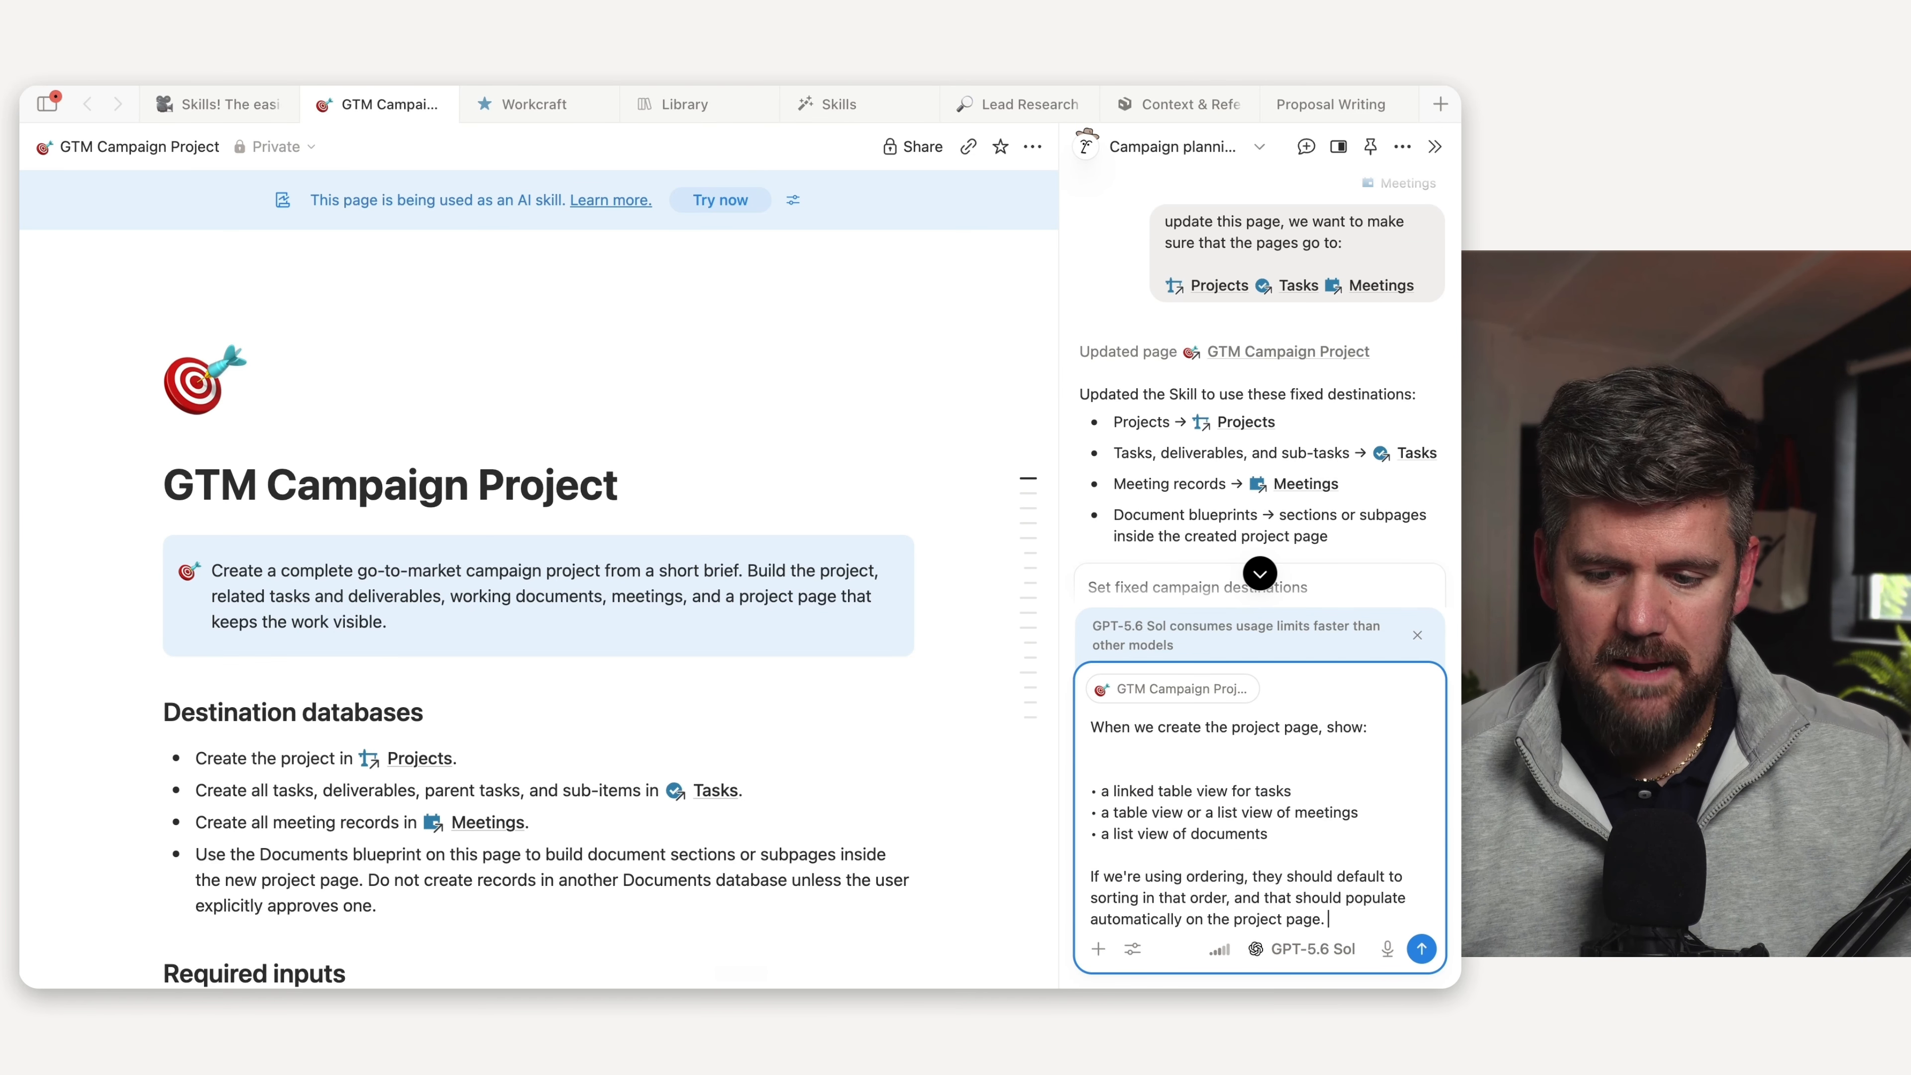
key("Return")
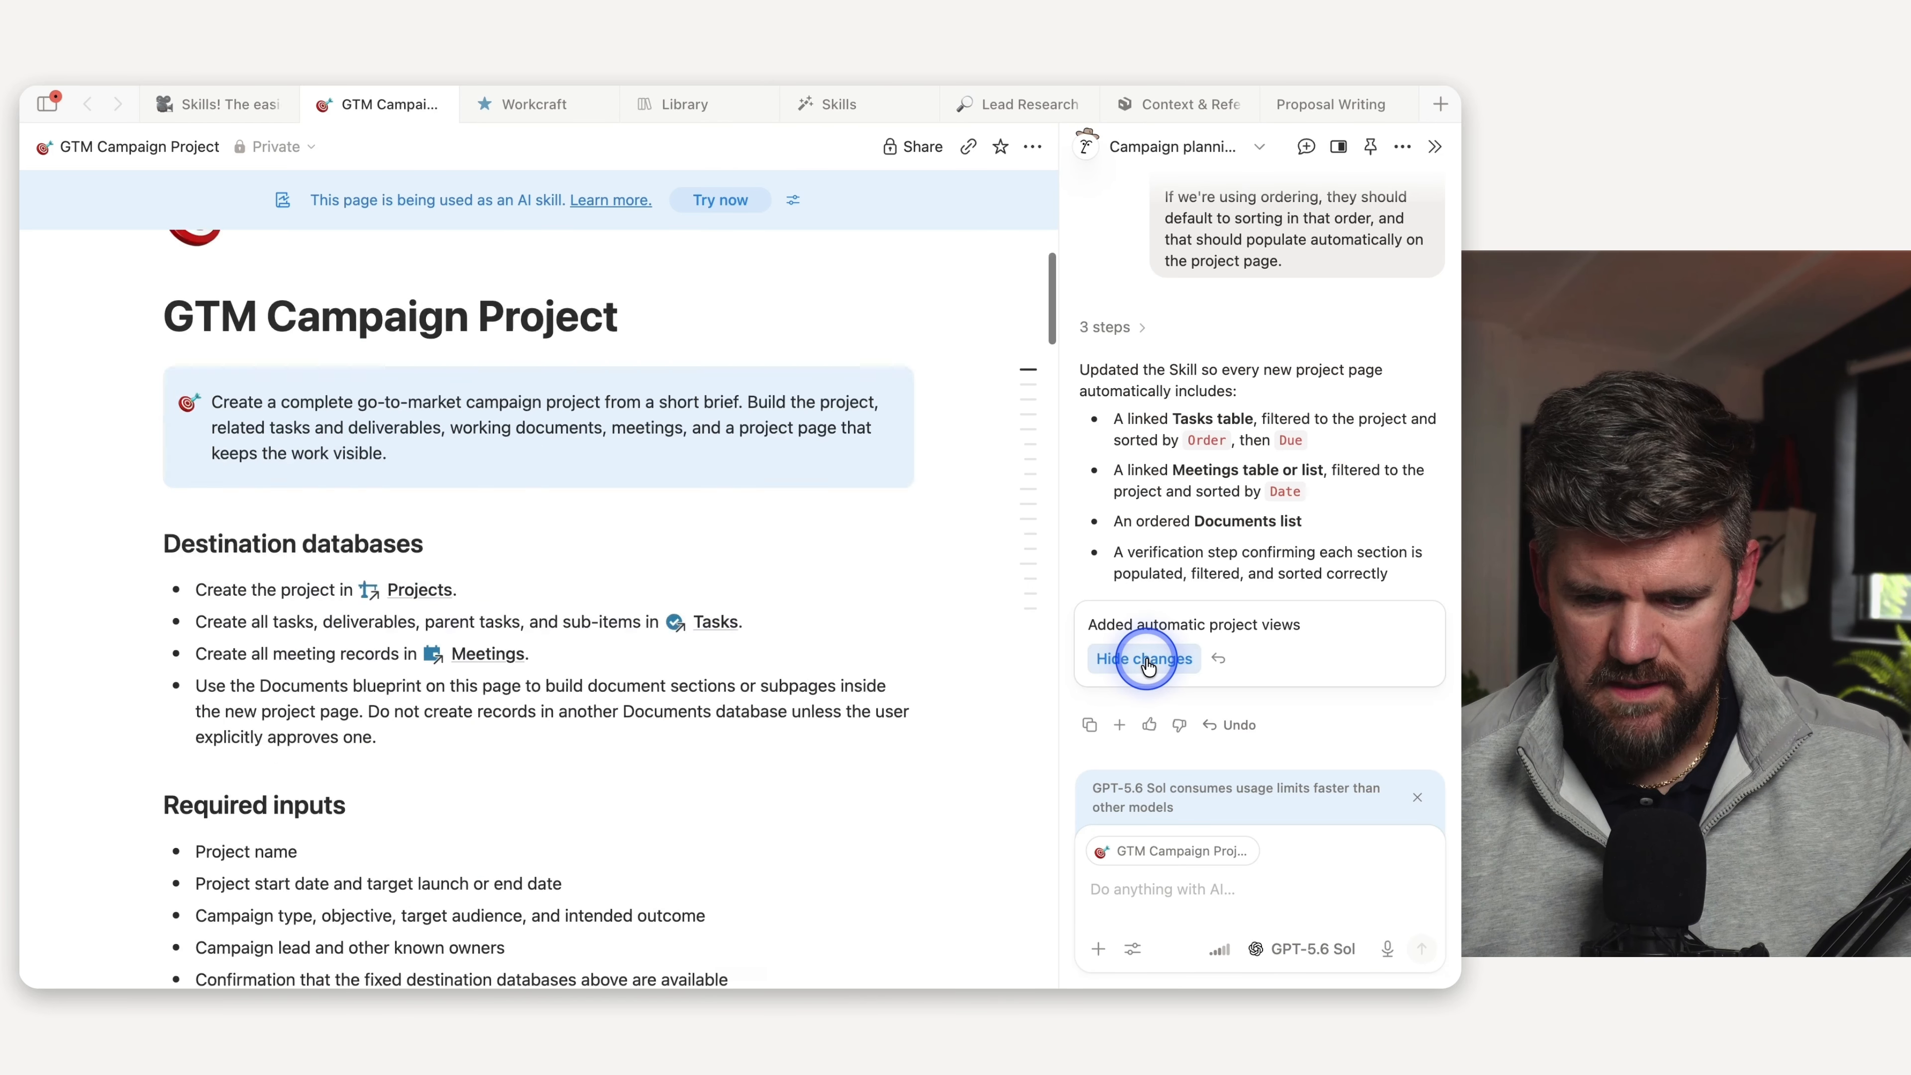
left_click(1144, 658)
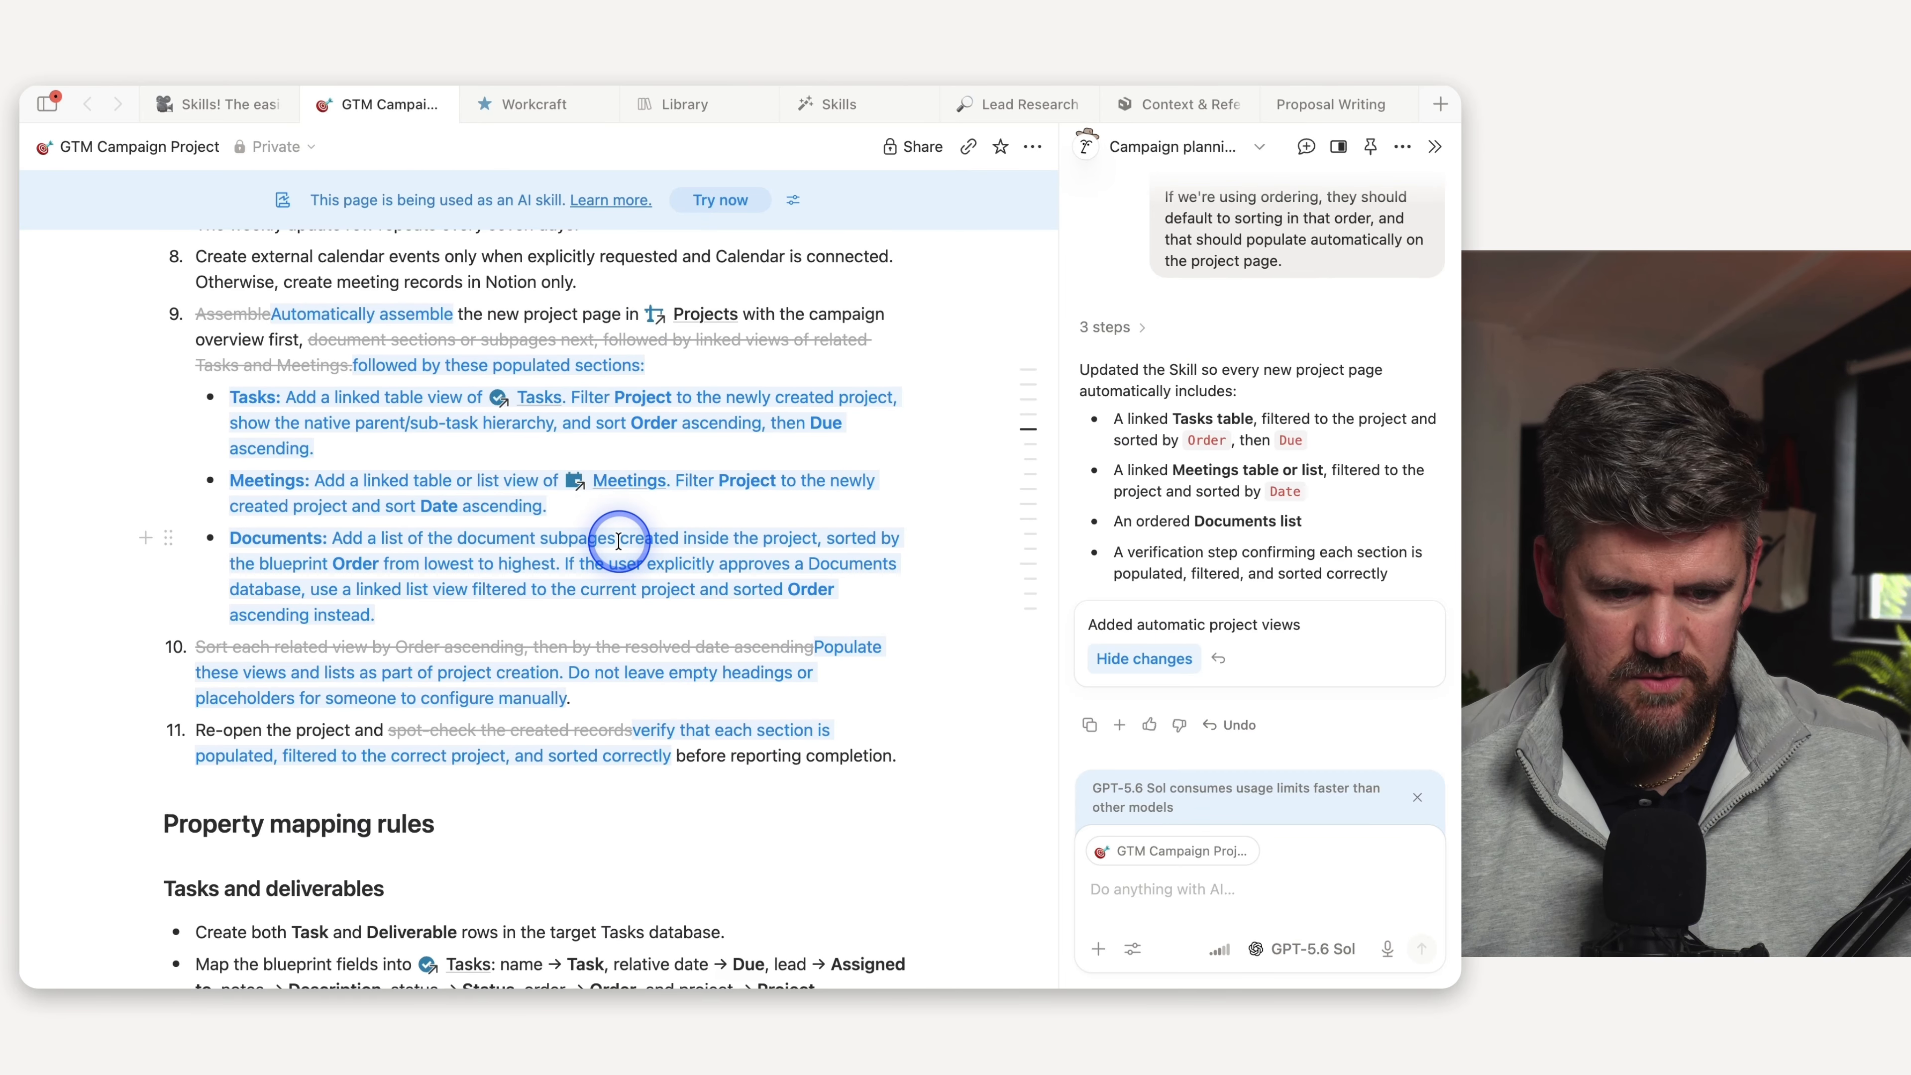
scroll(618, 542, "up", 20)
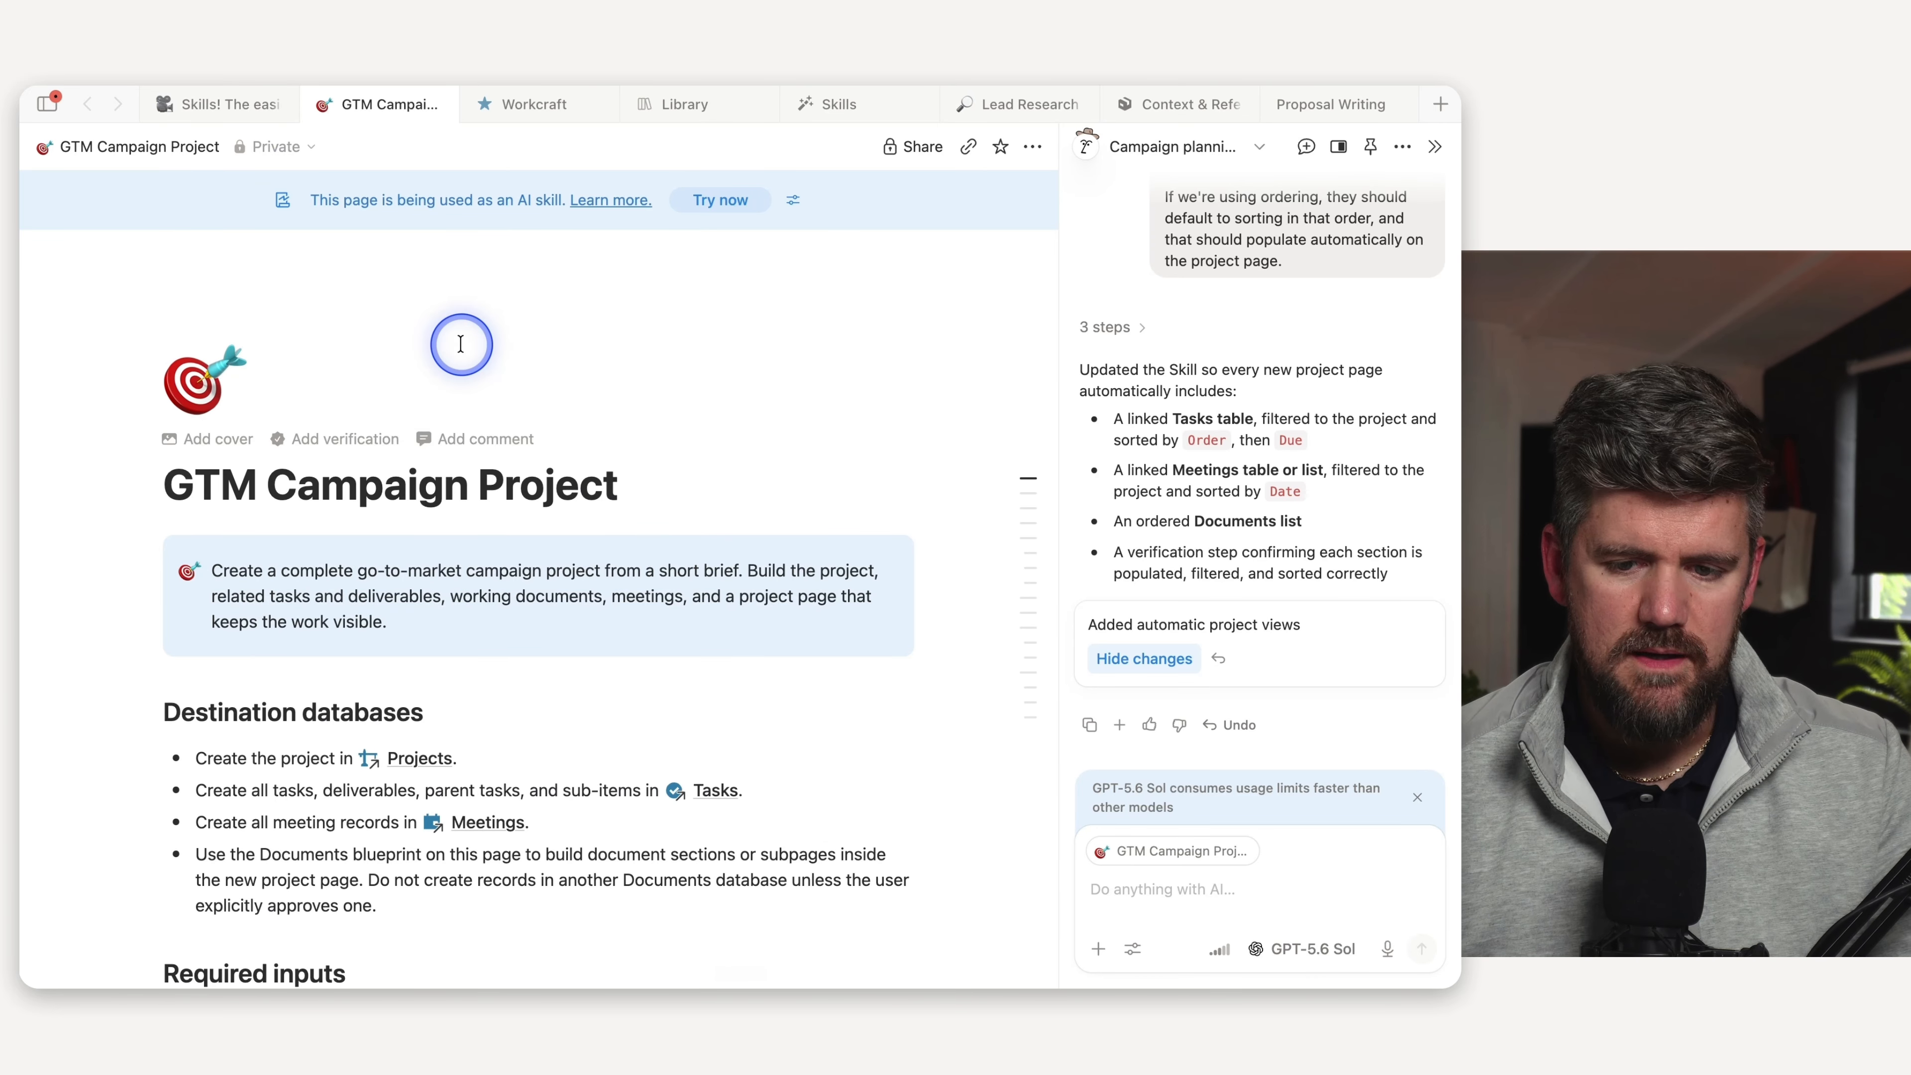
- Move the GTM Campaign Project page into the Skills database of the AI Resource Library
left_click(1032, 146)
left_click(908, 406)
type("skills")
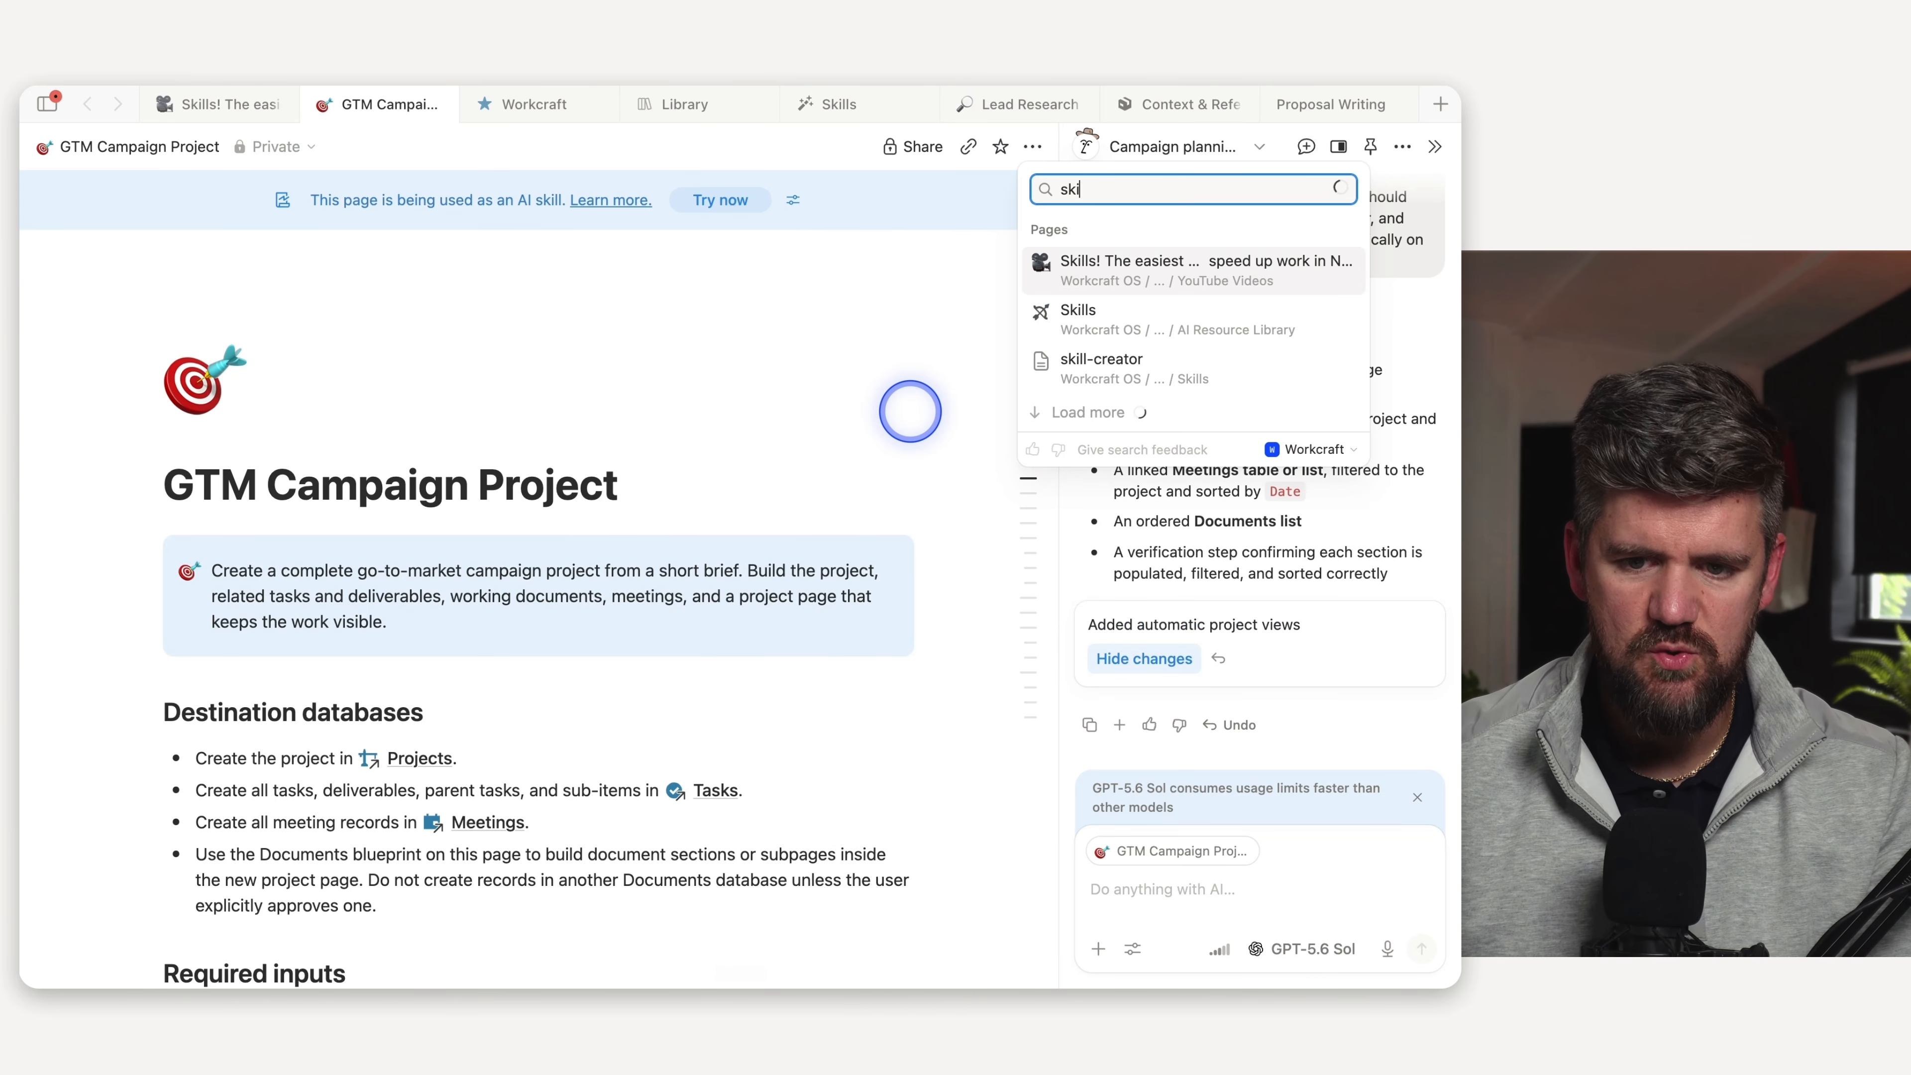
left_click(1136, 319)
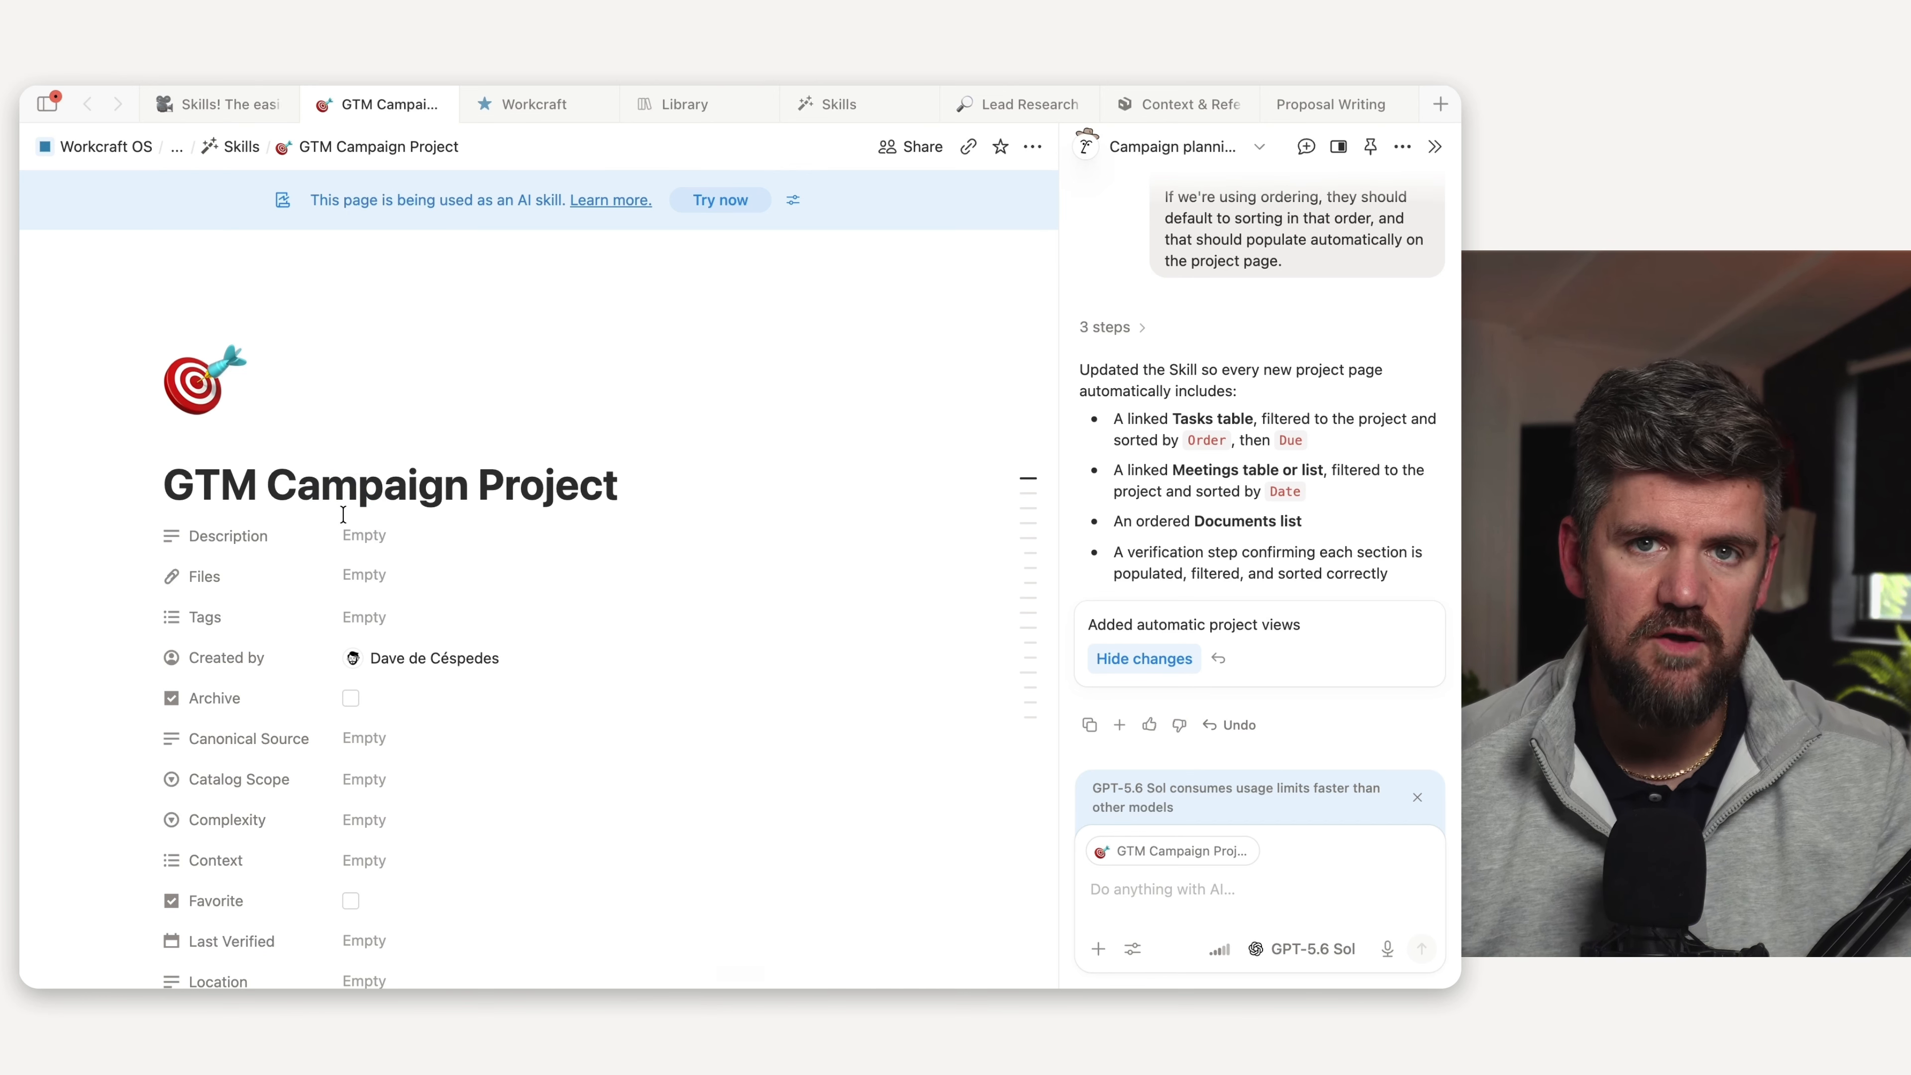
left_click(461, 538)
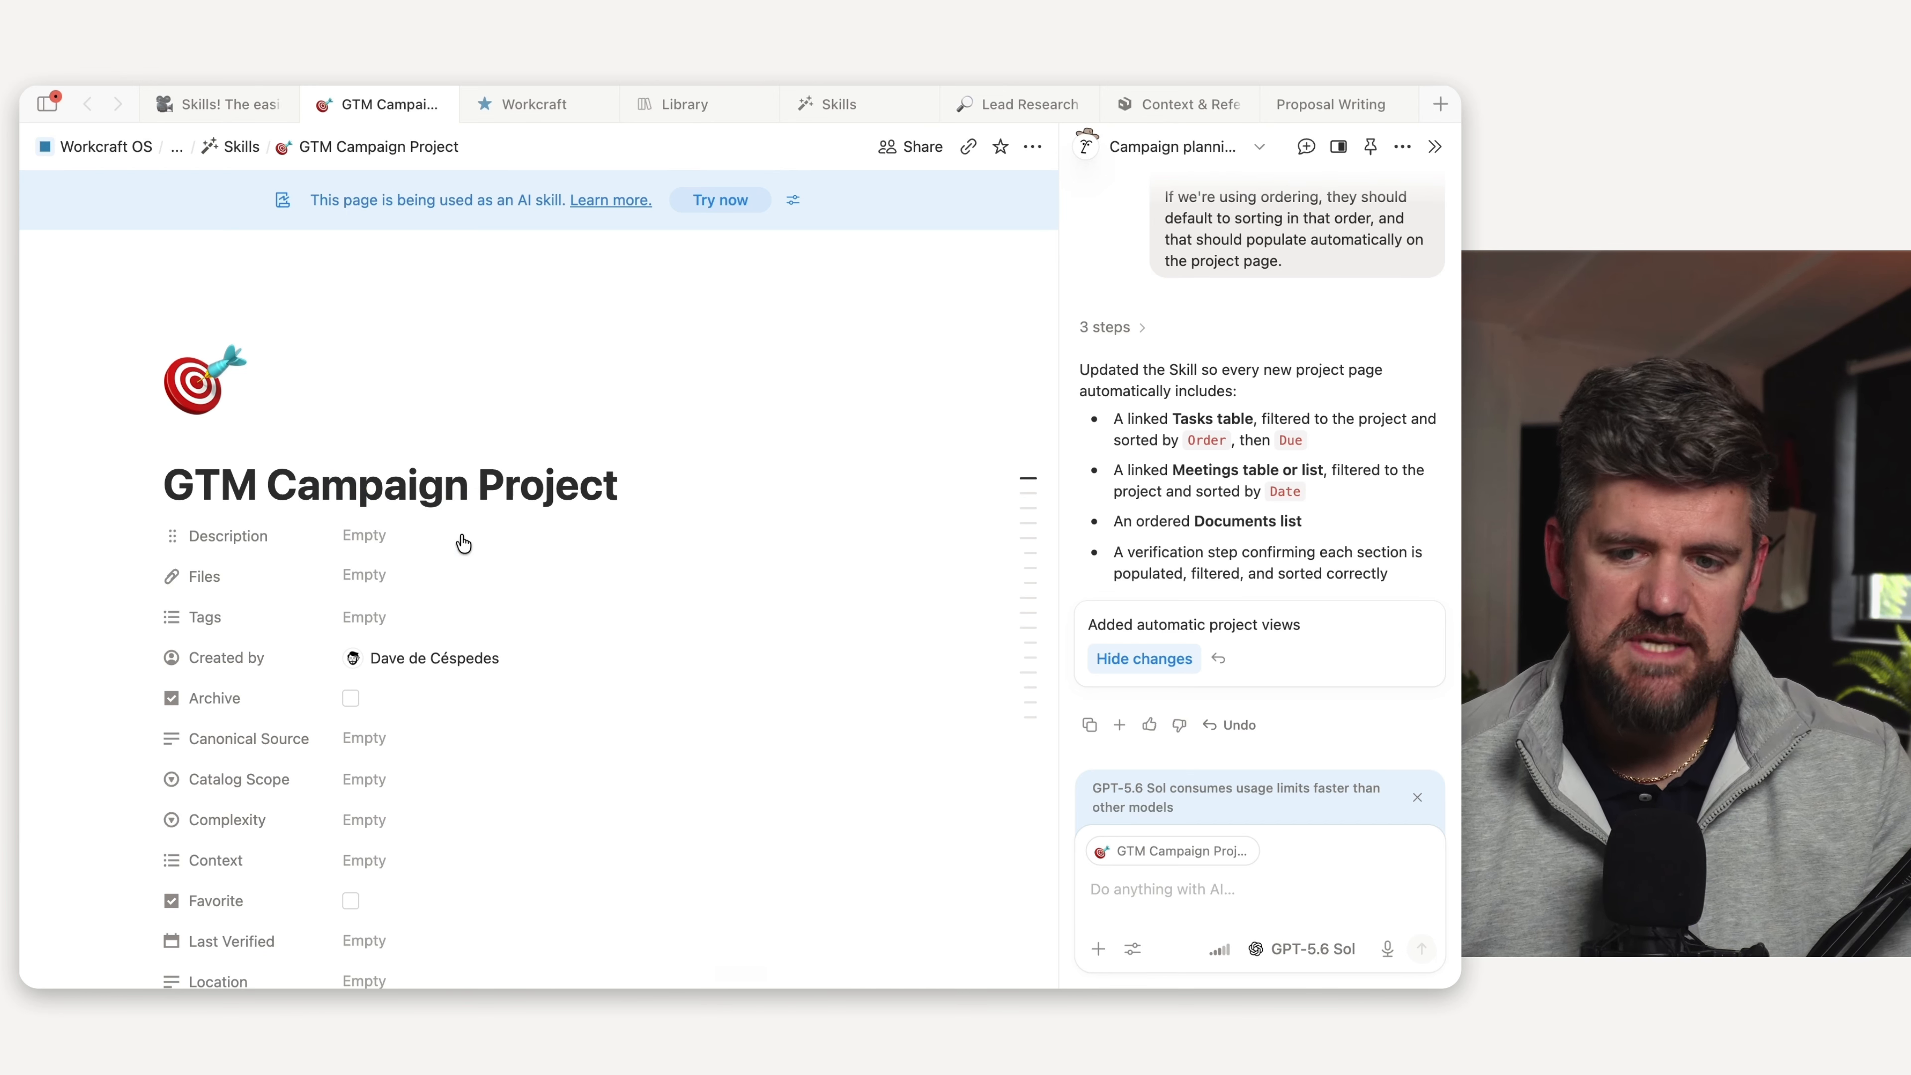
left_click(833, 228)
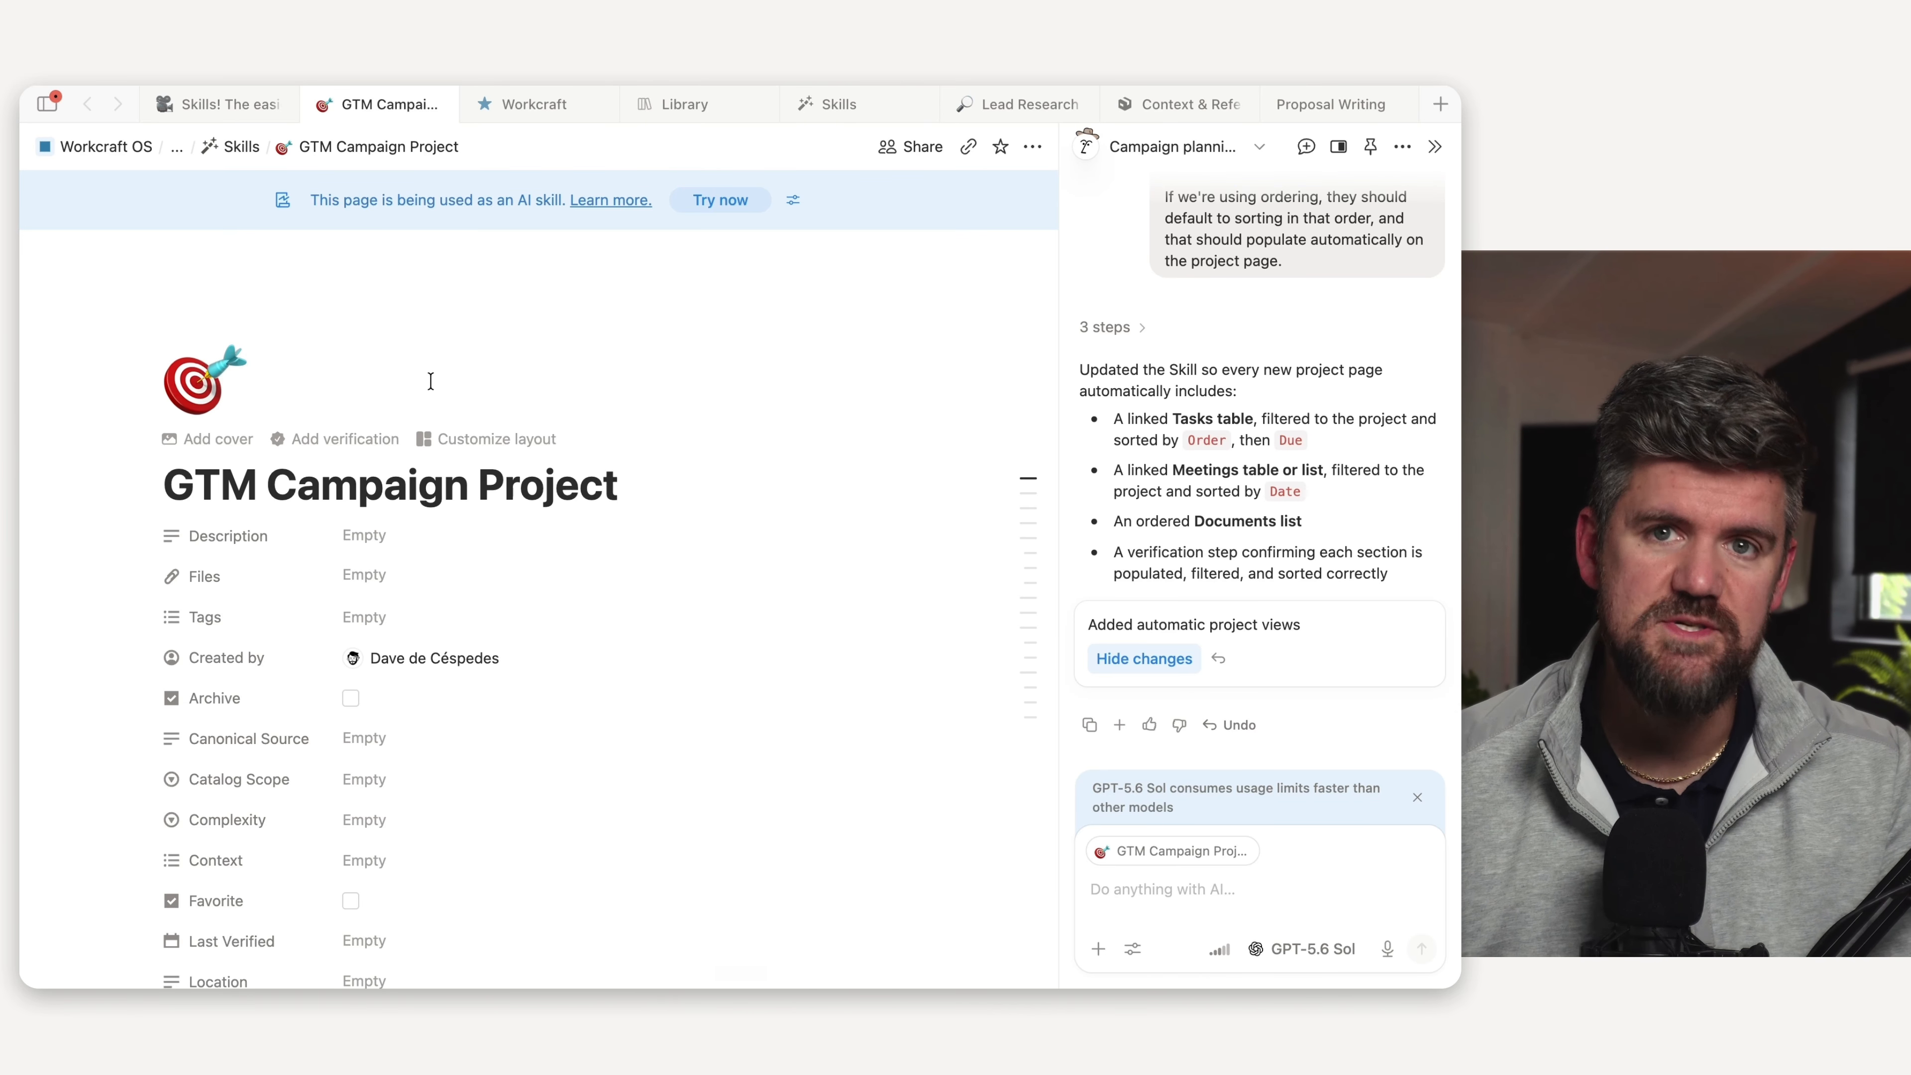
- Go to the Workcraft page and write an AI chat prompt reading "create a new project for Clementine AI Agent Launch"
left_click(534, 105)
left_click(1423, 950)
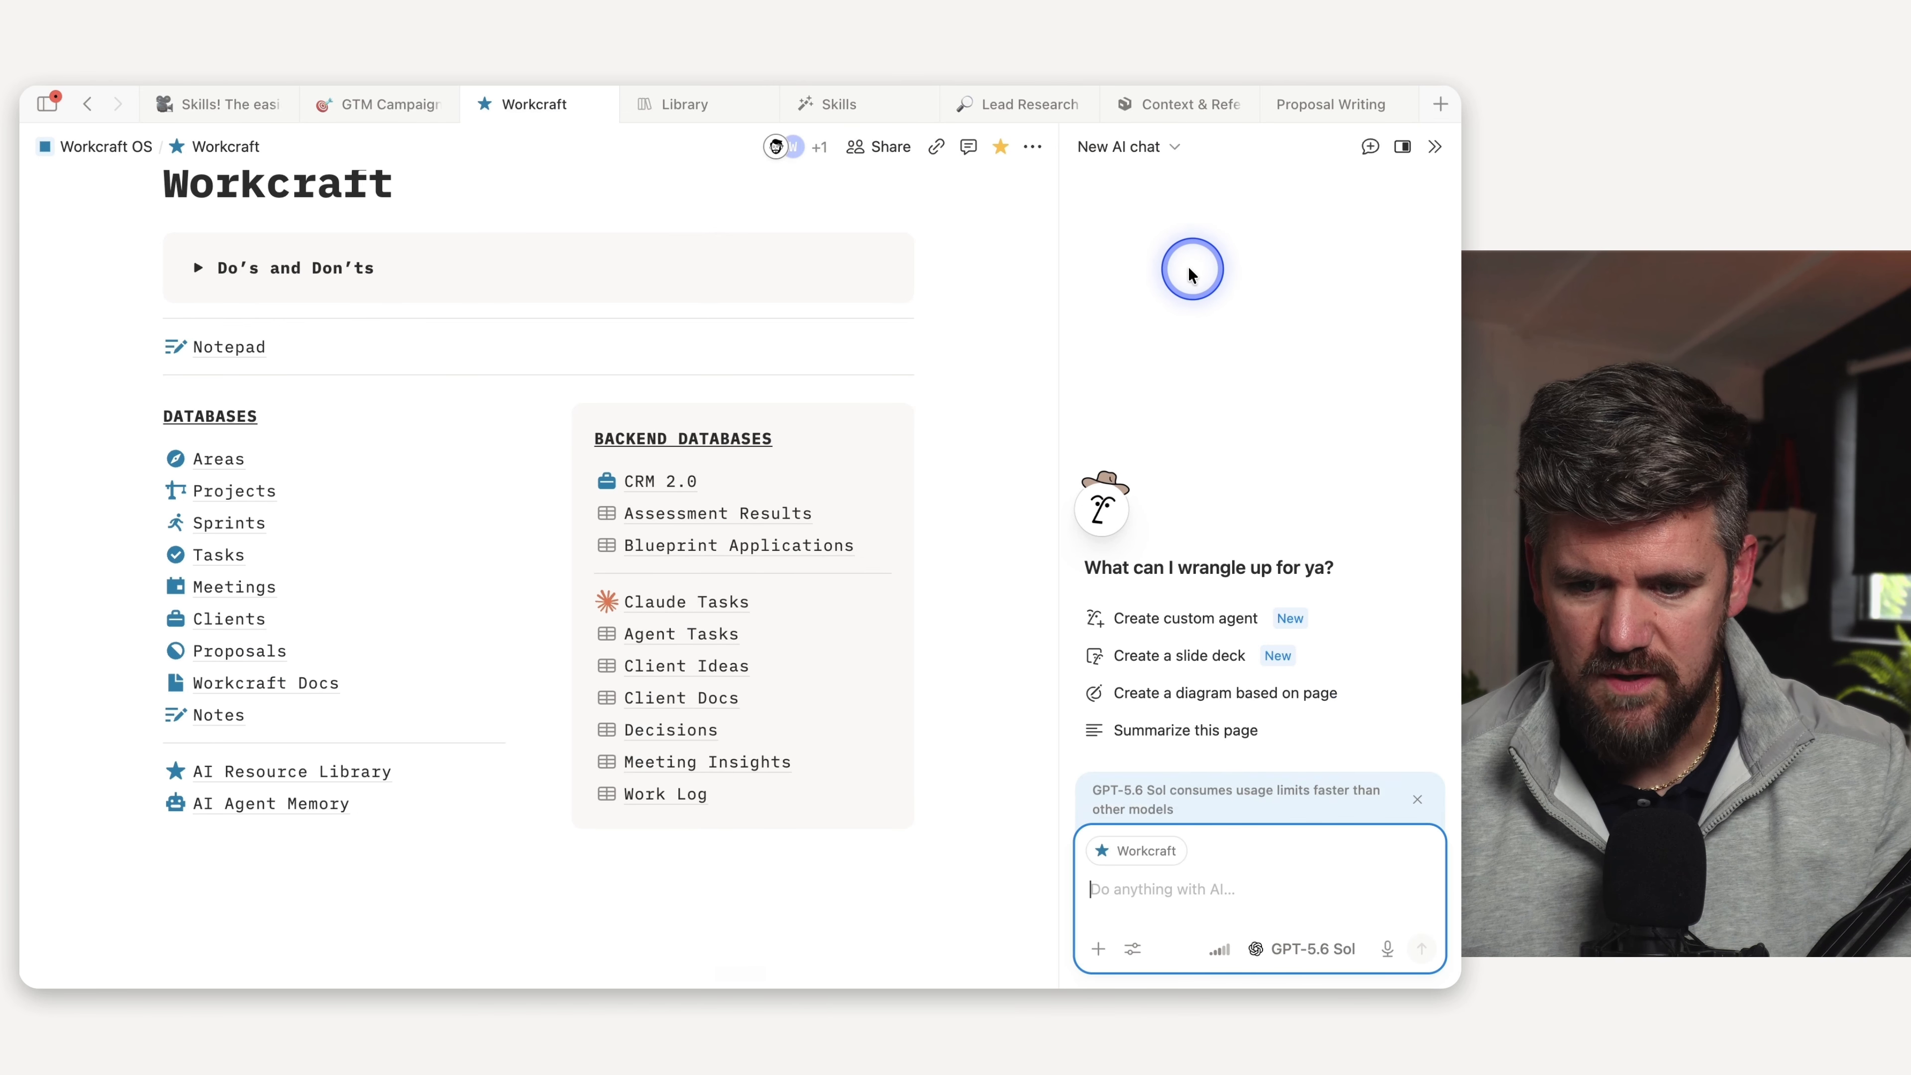
type("create ")
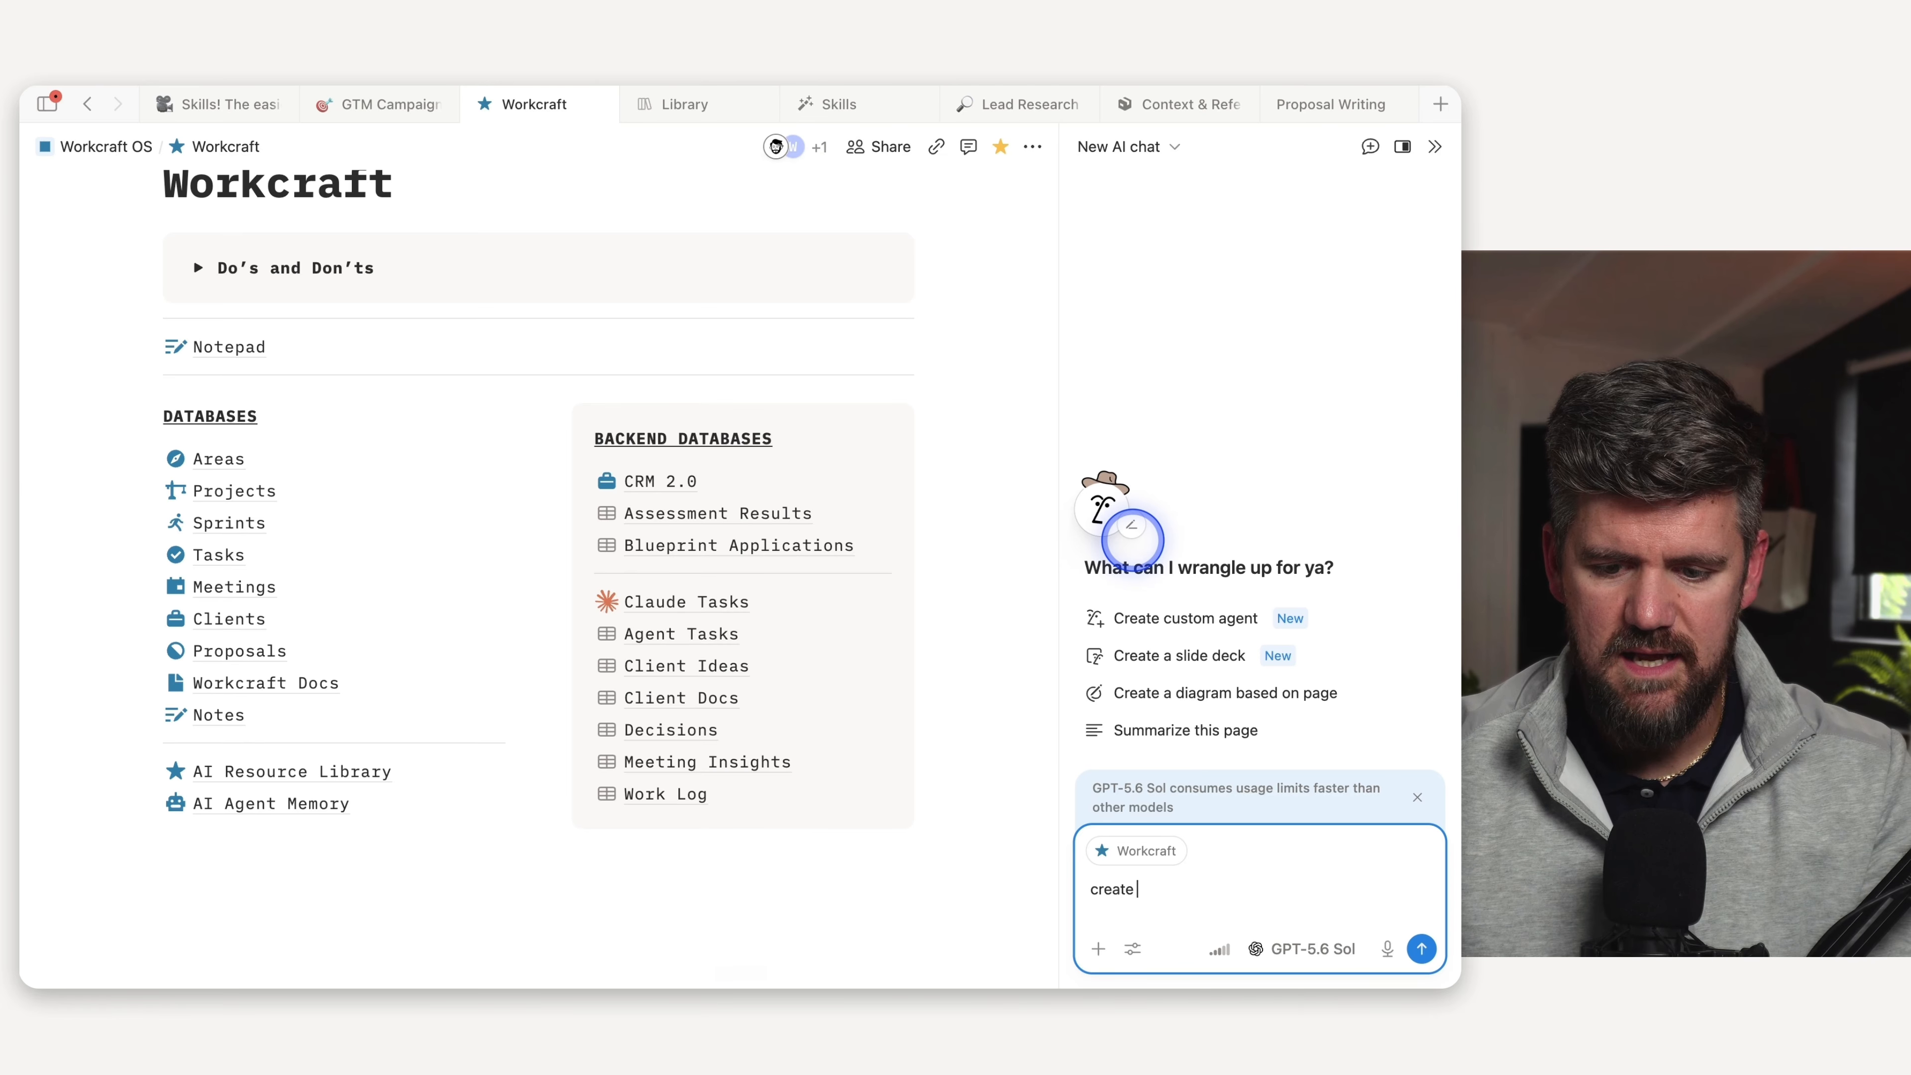
type("a new project for")
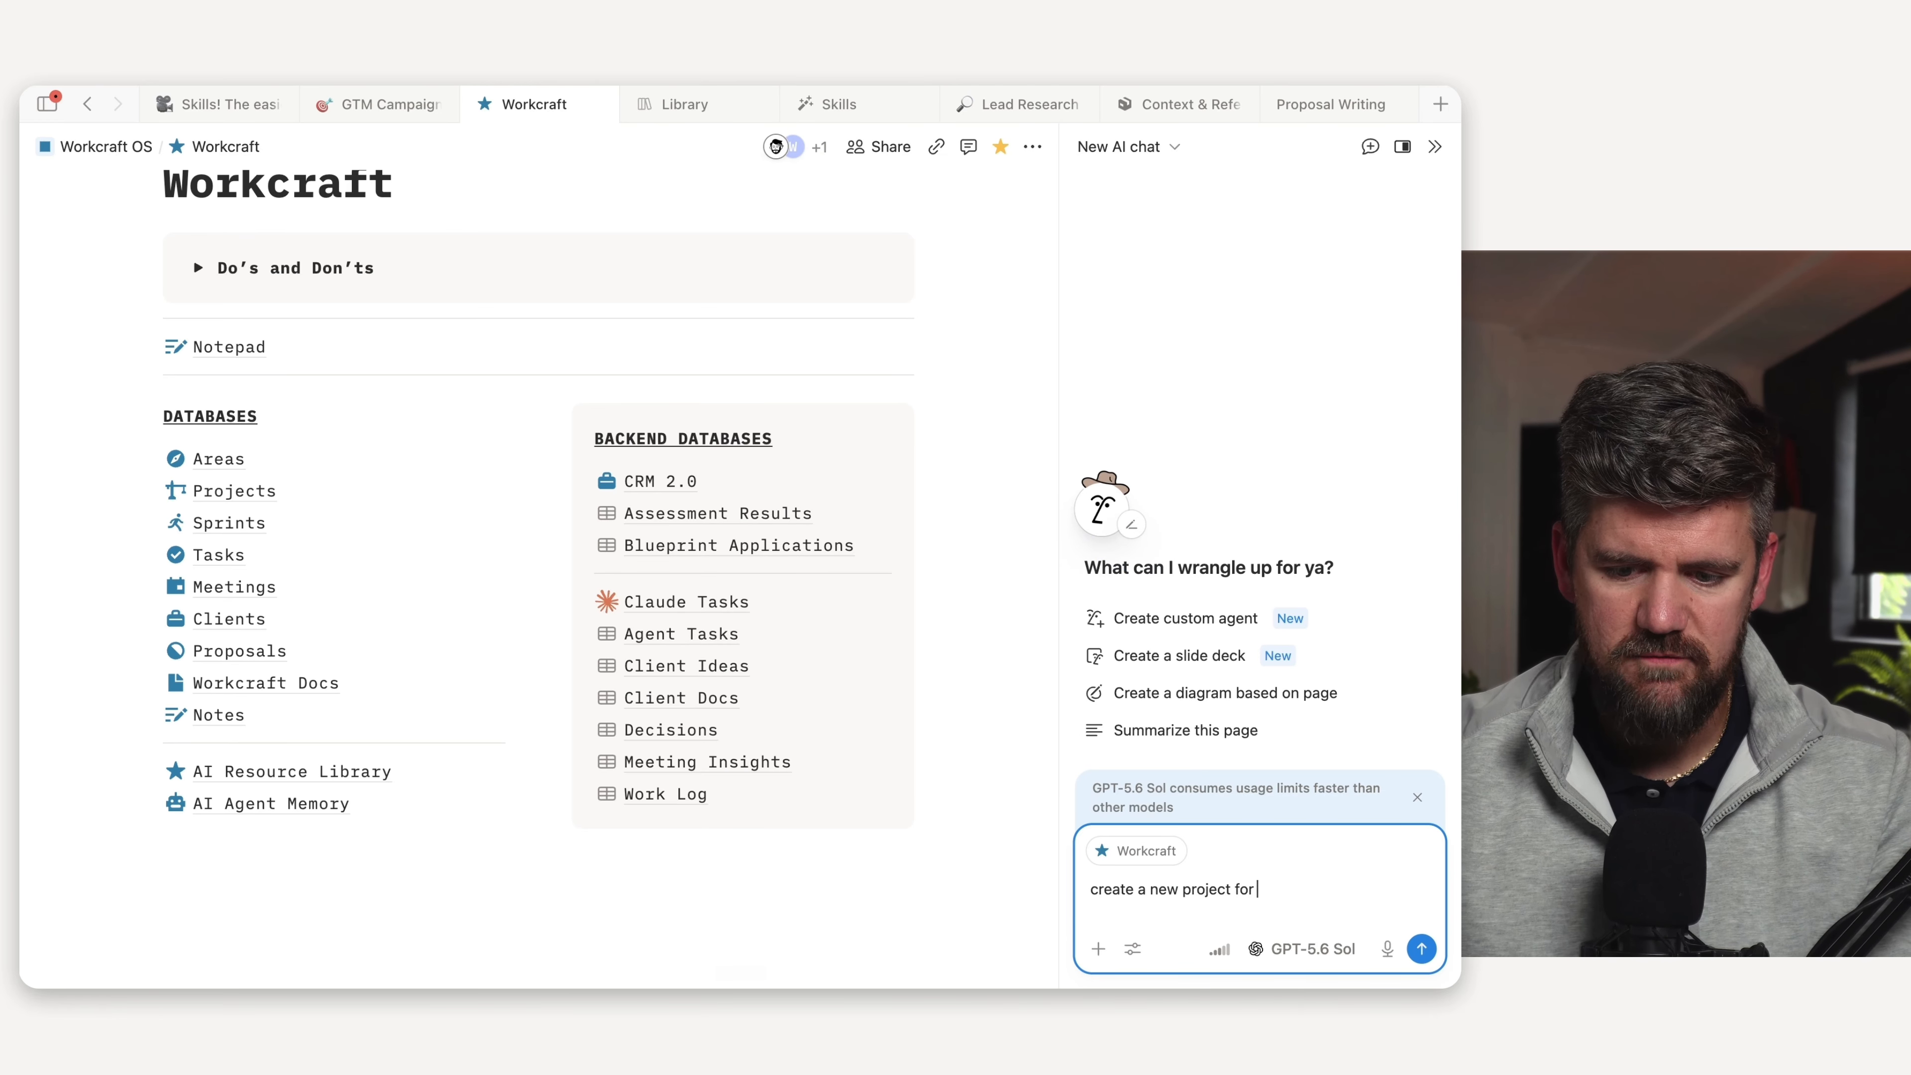
type(" Clementine AI Agetn")
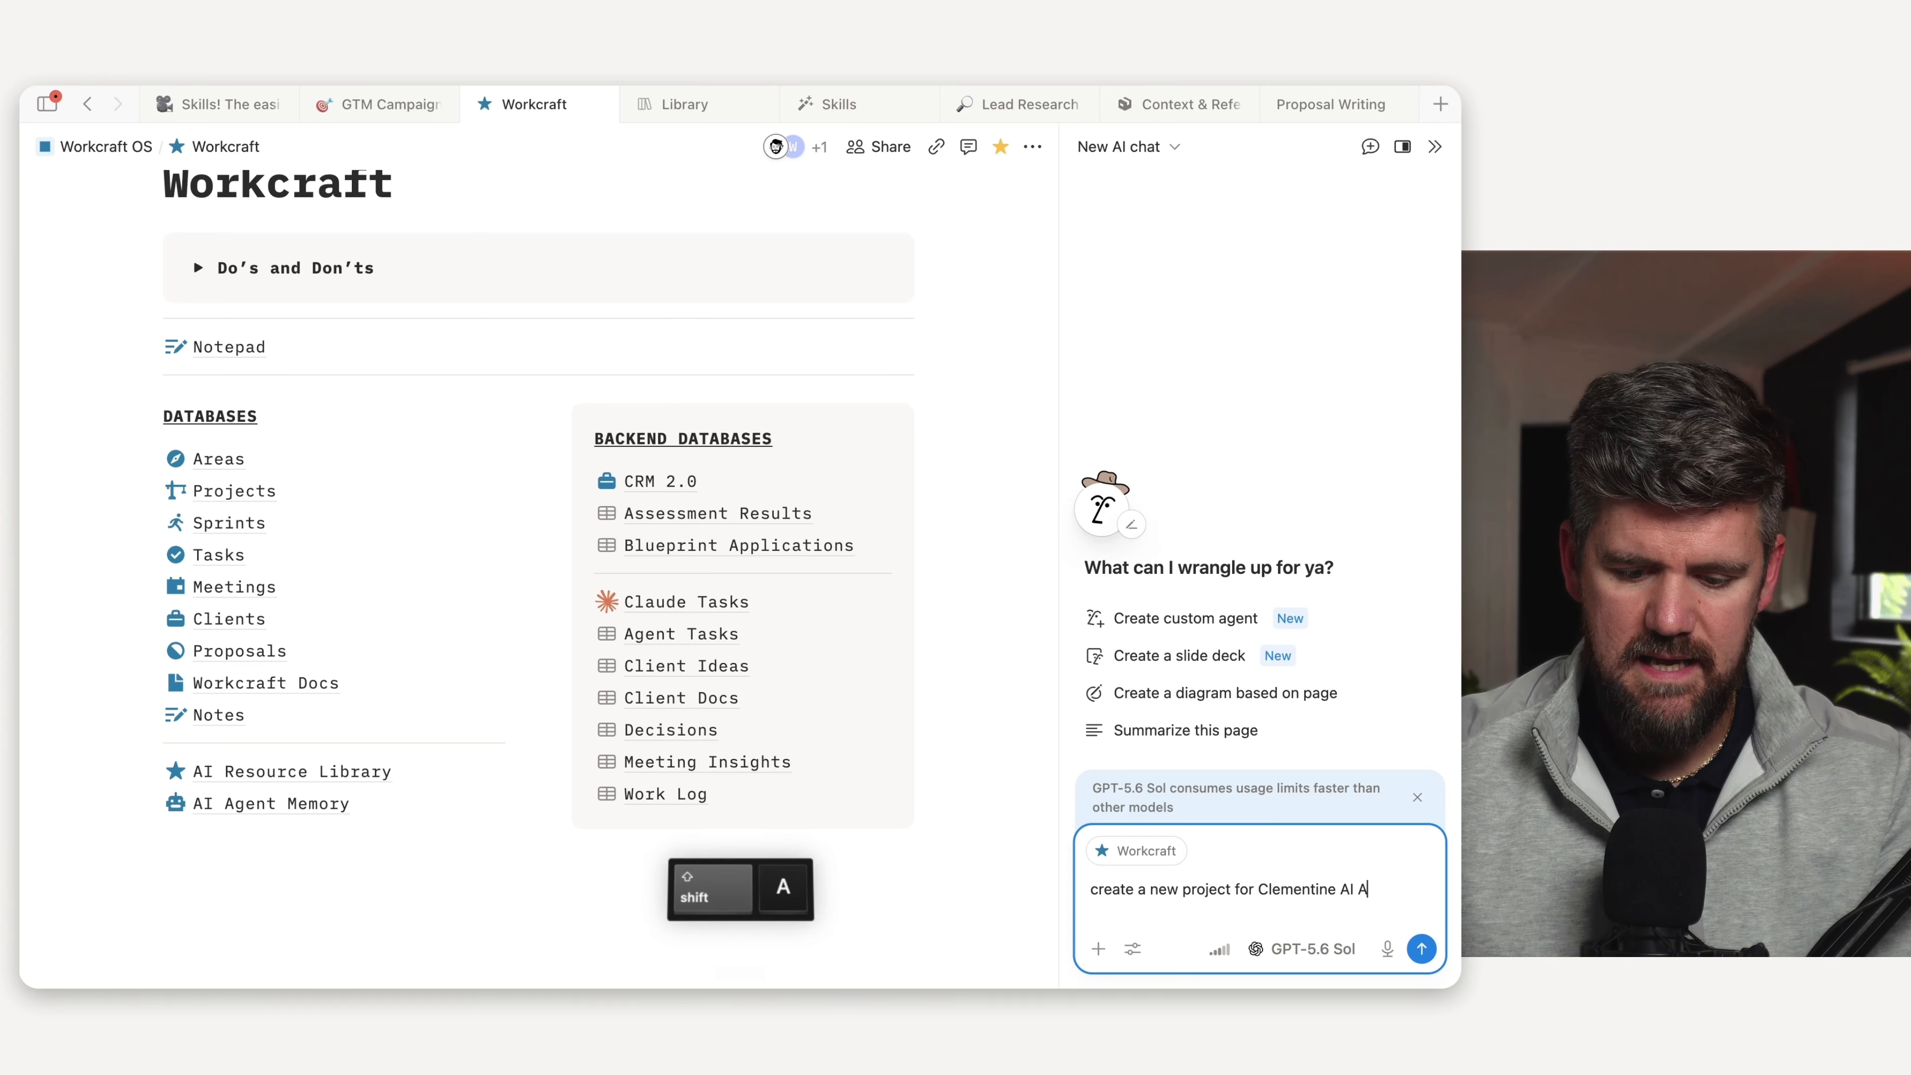
key("BackSpace")
key("BackSpace")
key("BackSpace")
key("BackSpace")
key("BackSpace")
key("BackSpace")
type("Agent Launch ")
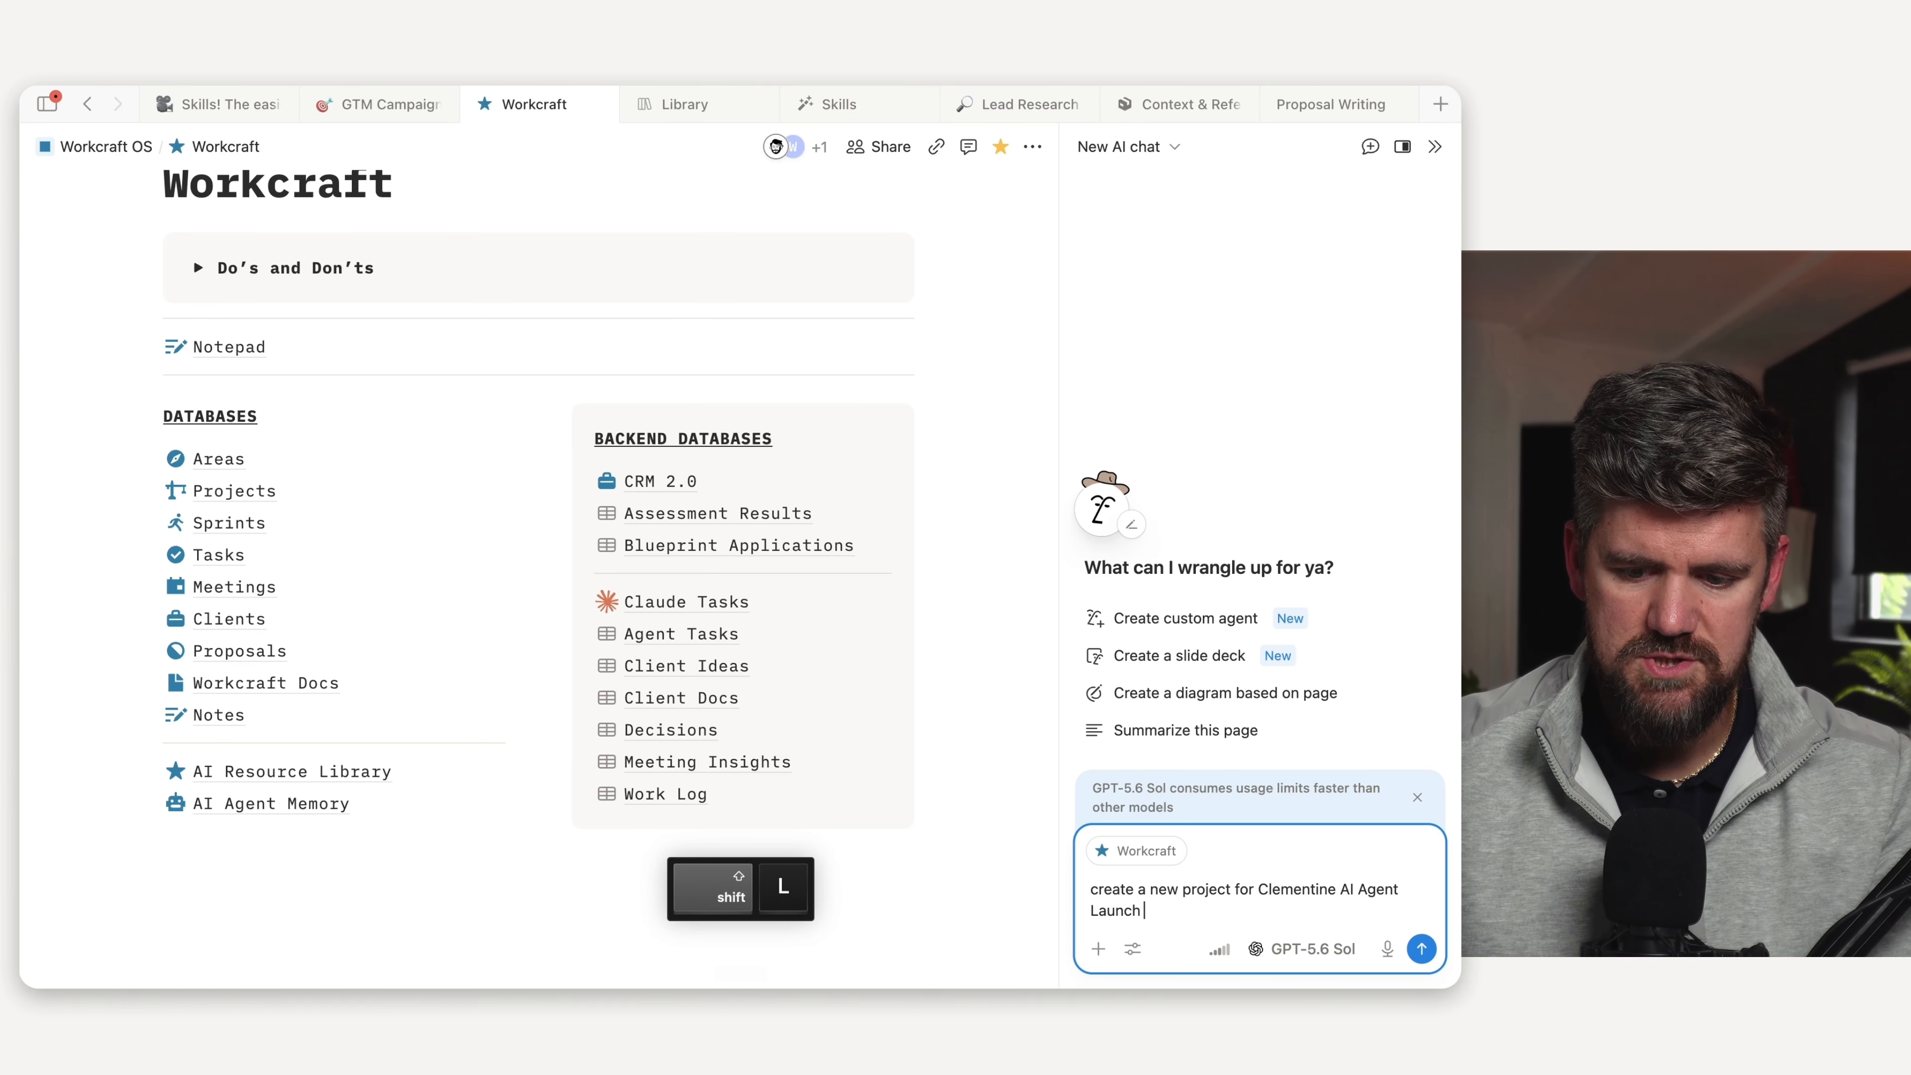
- Complete the prompt with "for December 4th, starting today", mention the GTM Campaign Project skill and send it
type("for Decembe")
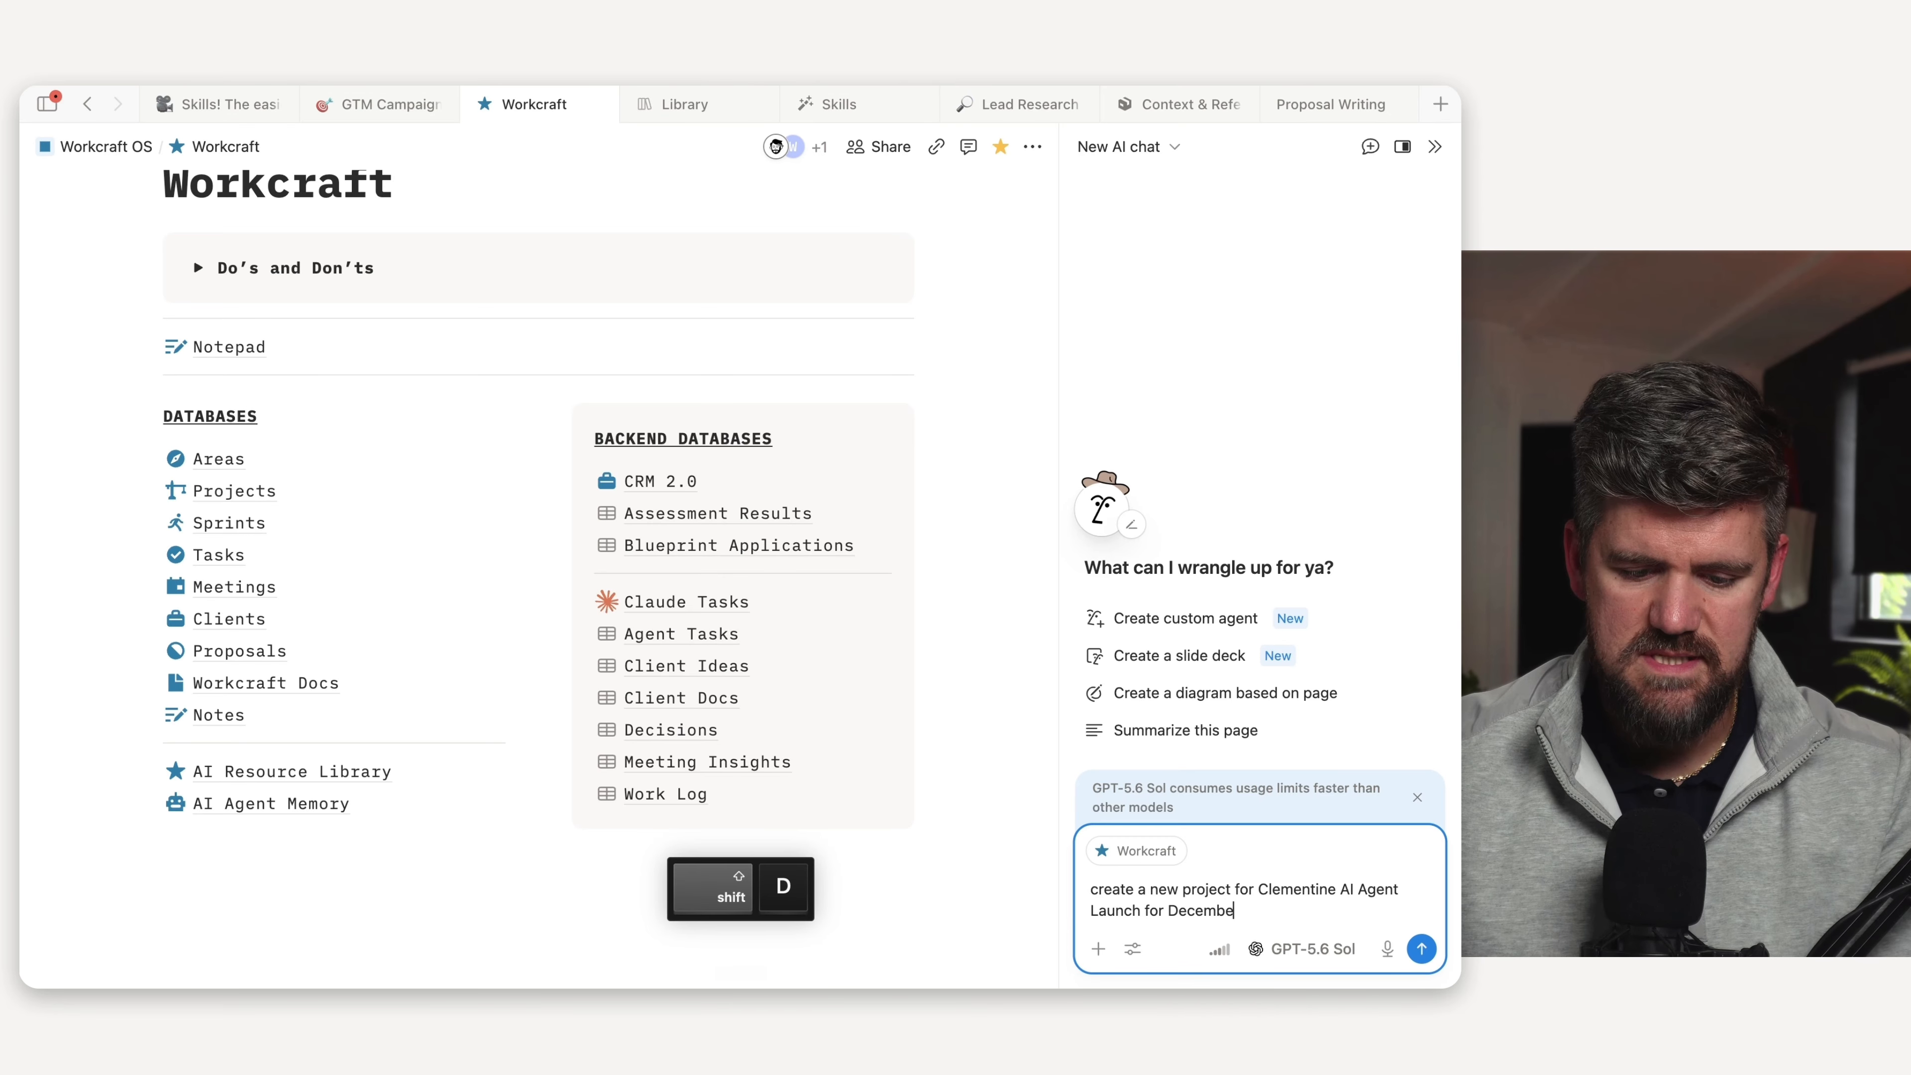
type("r 4th, starting today @gtm")
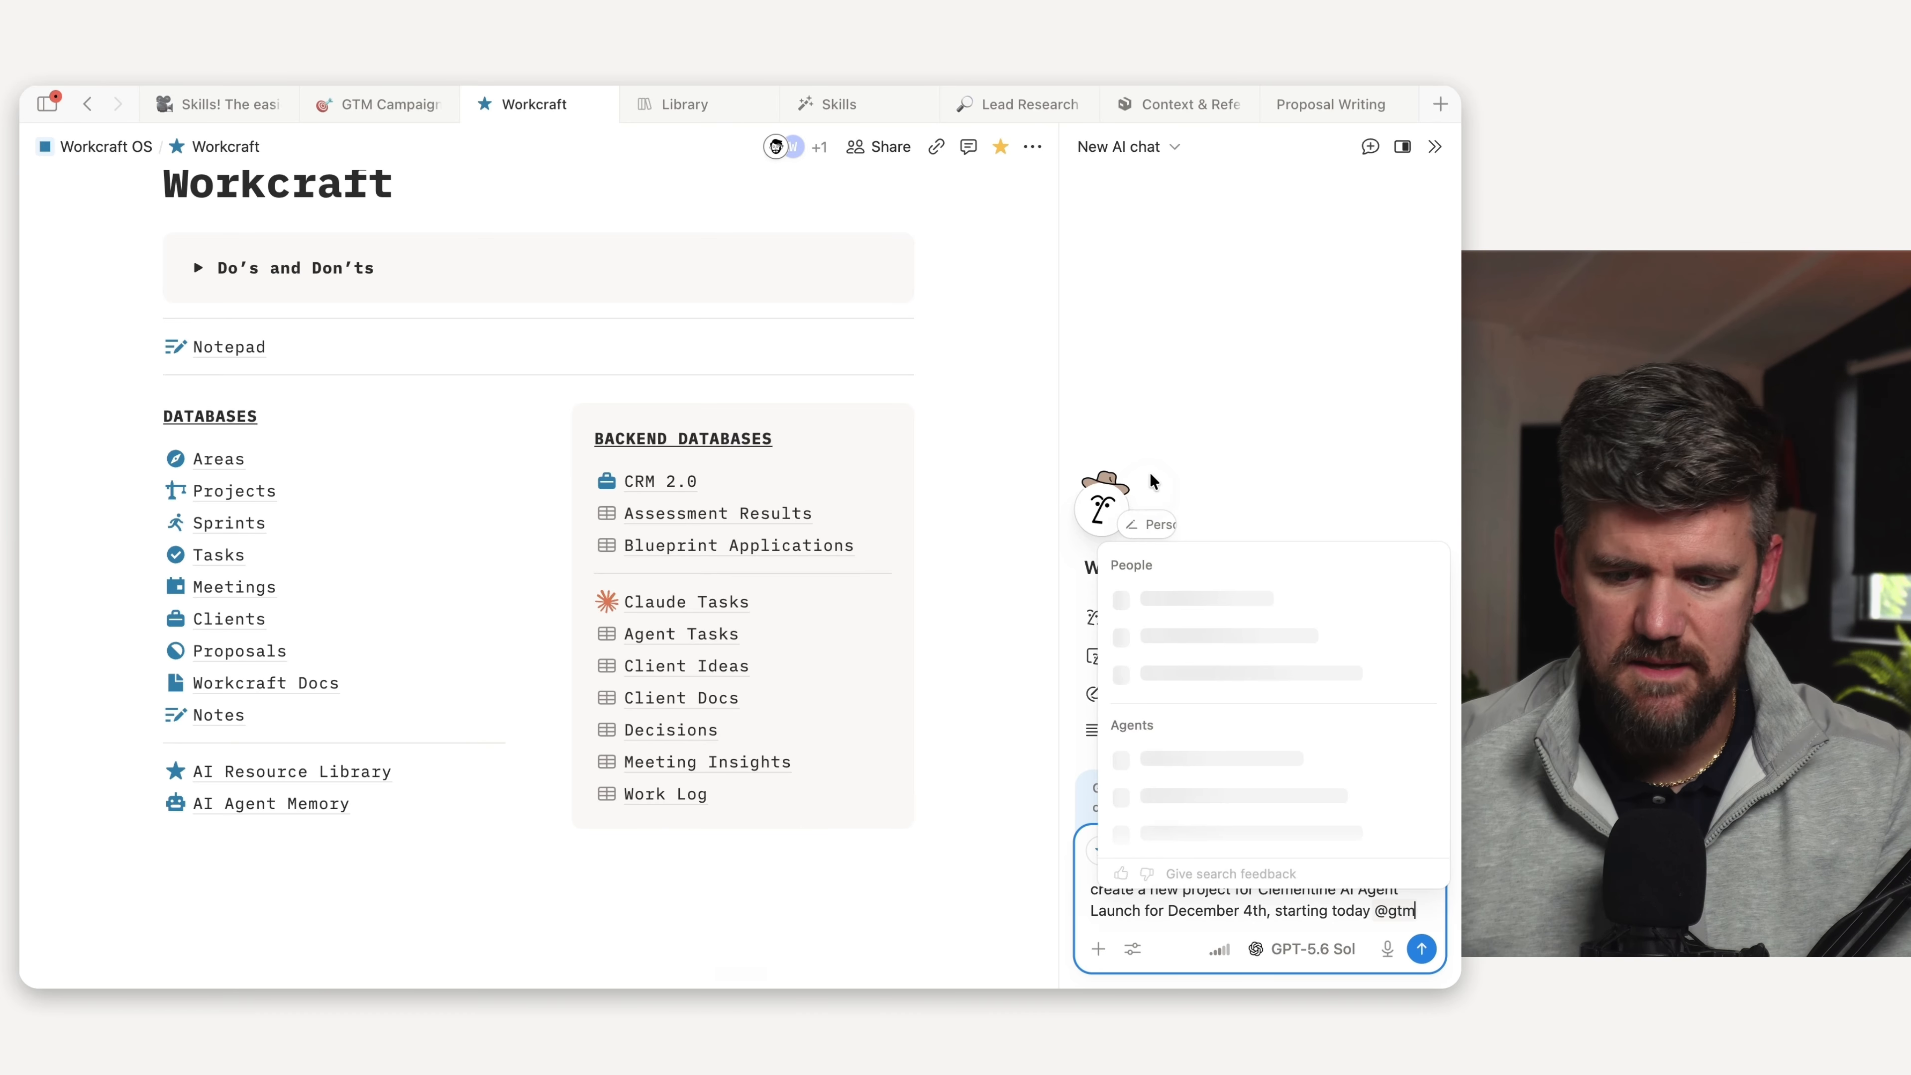
left_click(1293, 760)
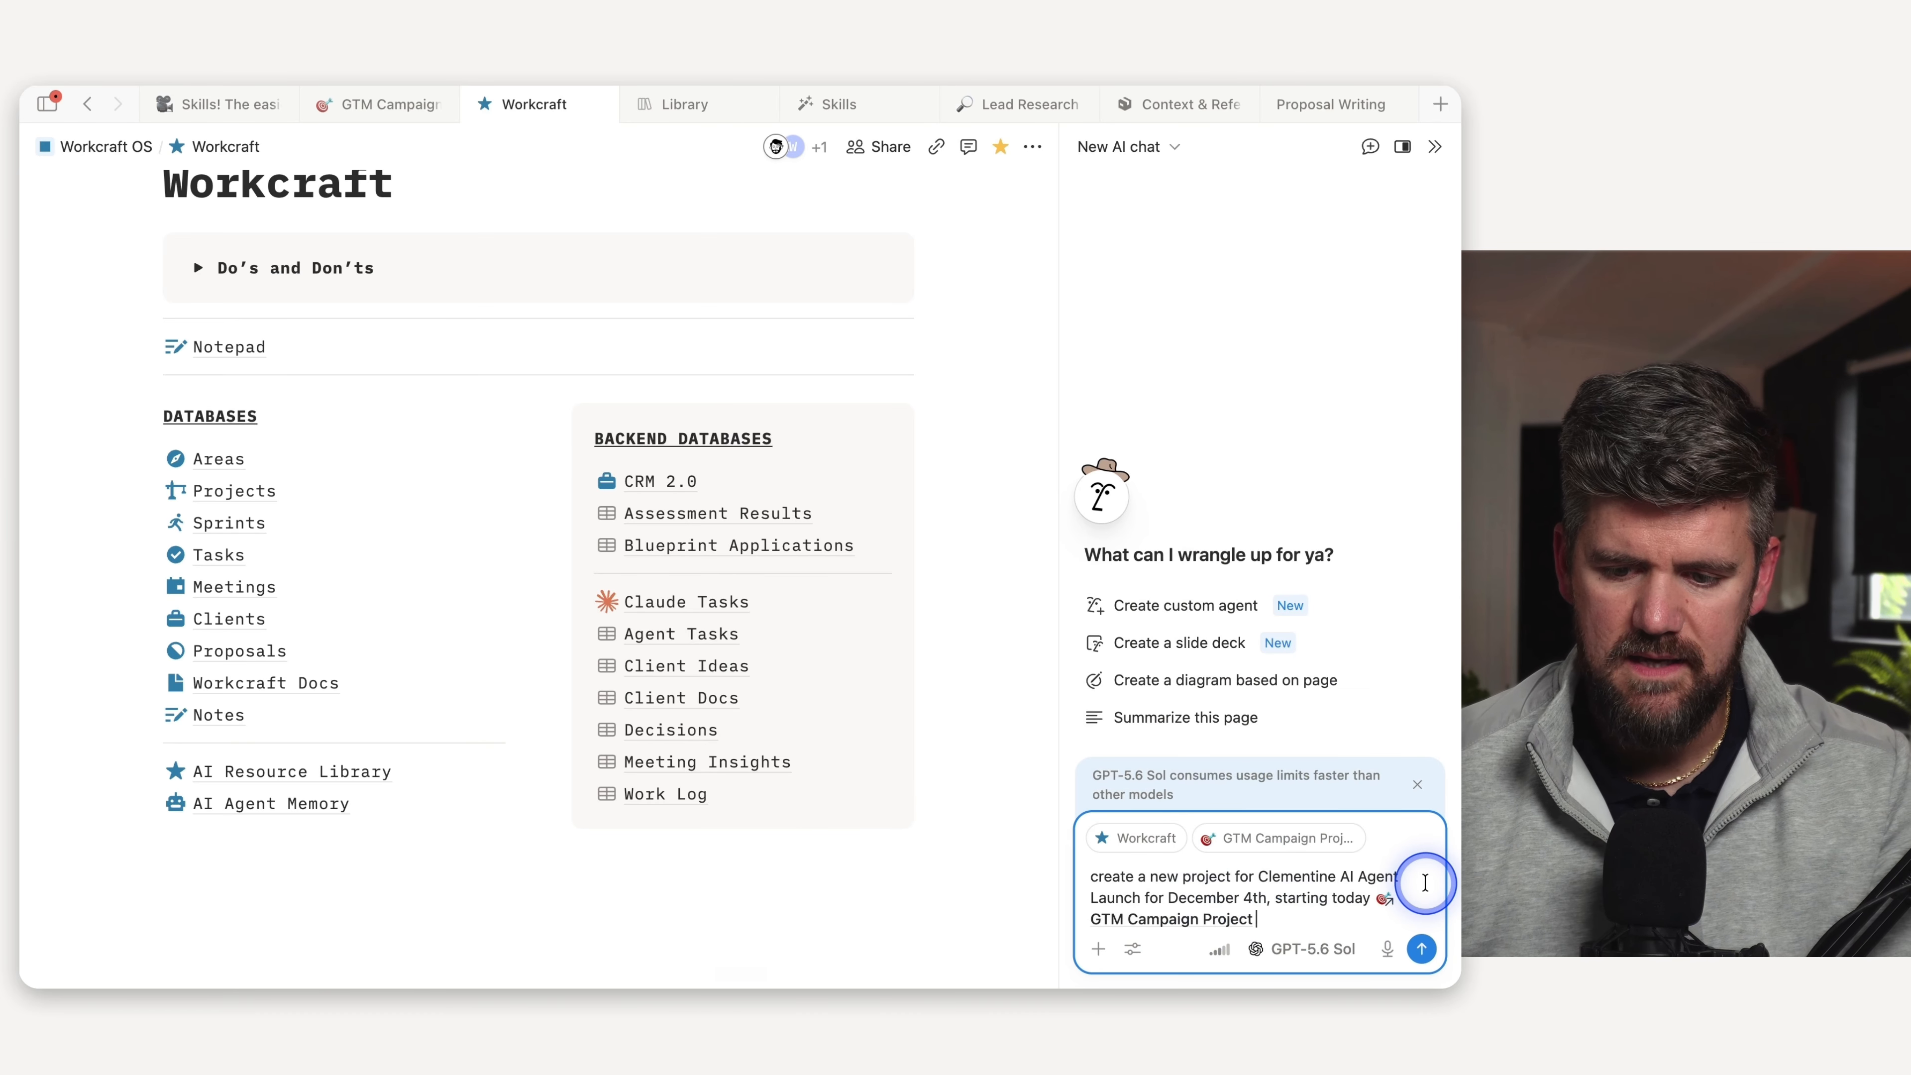
key("Return")
- Review the AI's project proposal, schedule decision and missing information, and dictate a reply to its questions
scroll(921, 731, "up", 5)
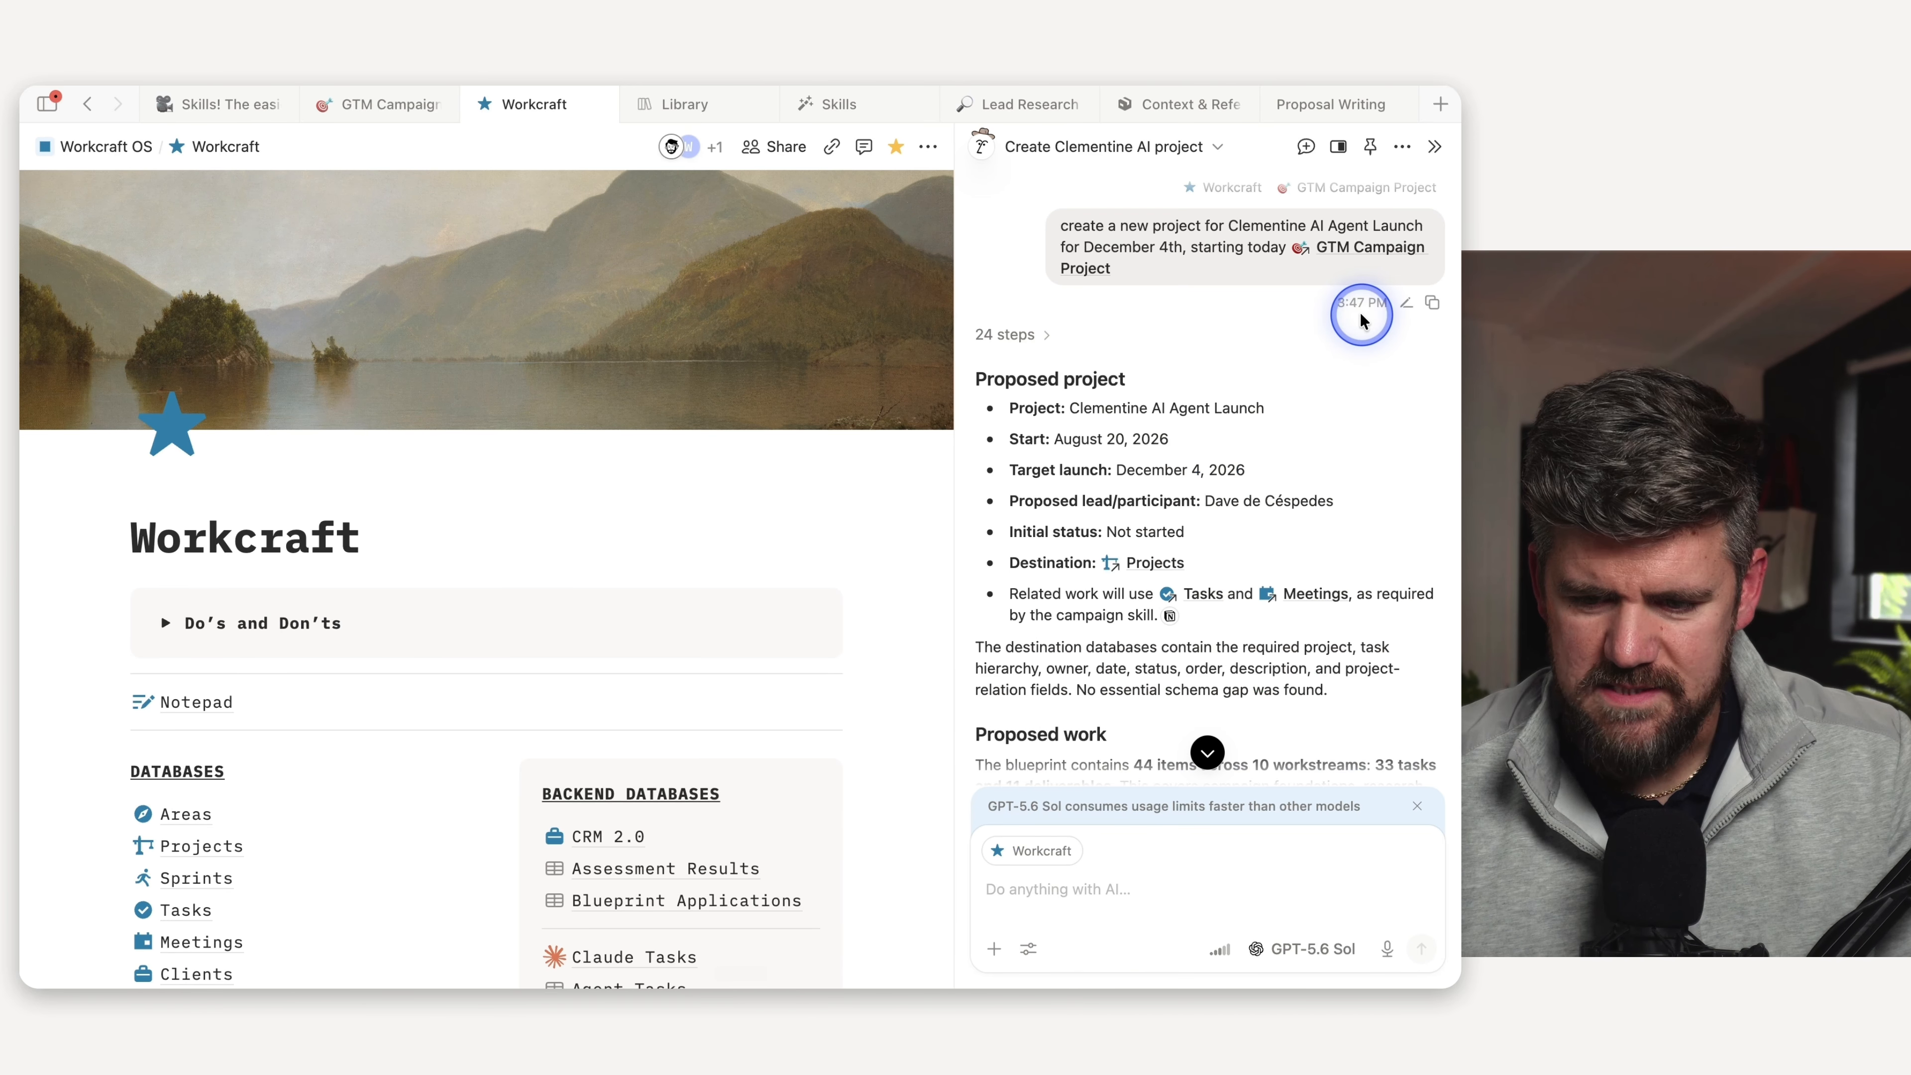
scroll(1221, 381, "down", 10)
scroll(1222, 381, "down", 2)
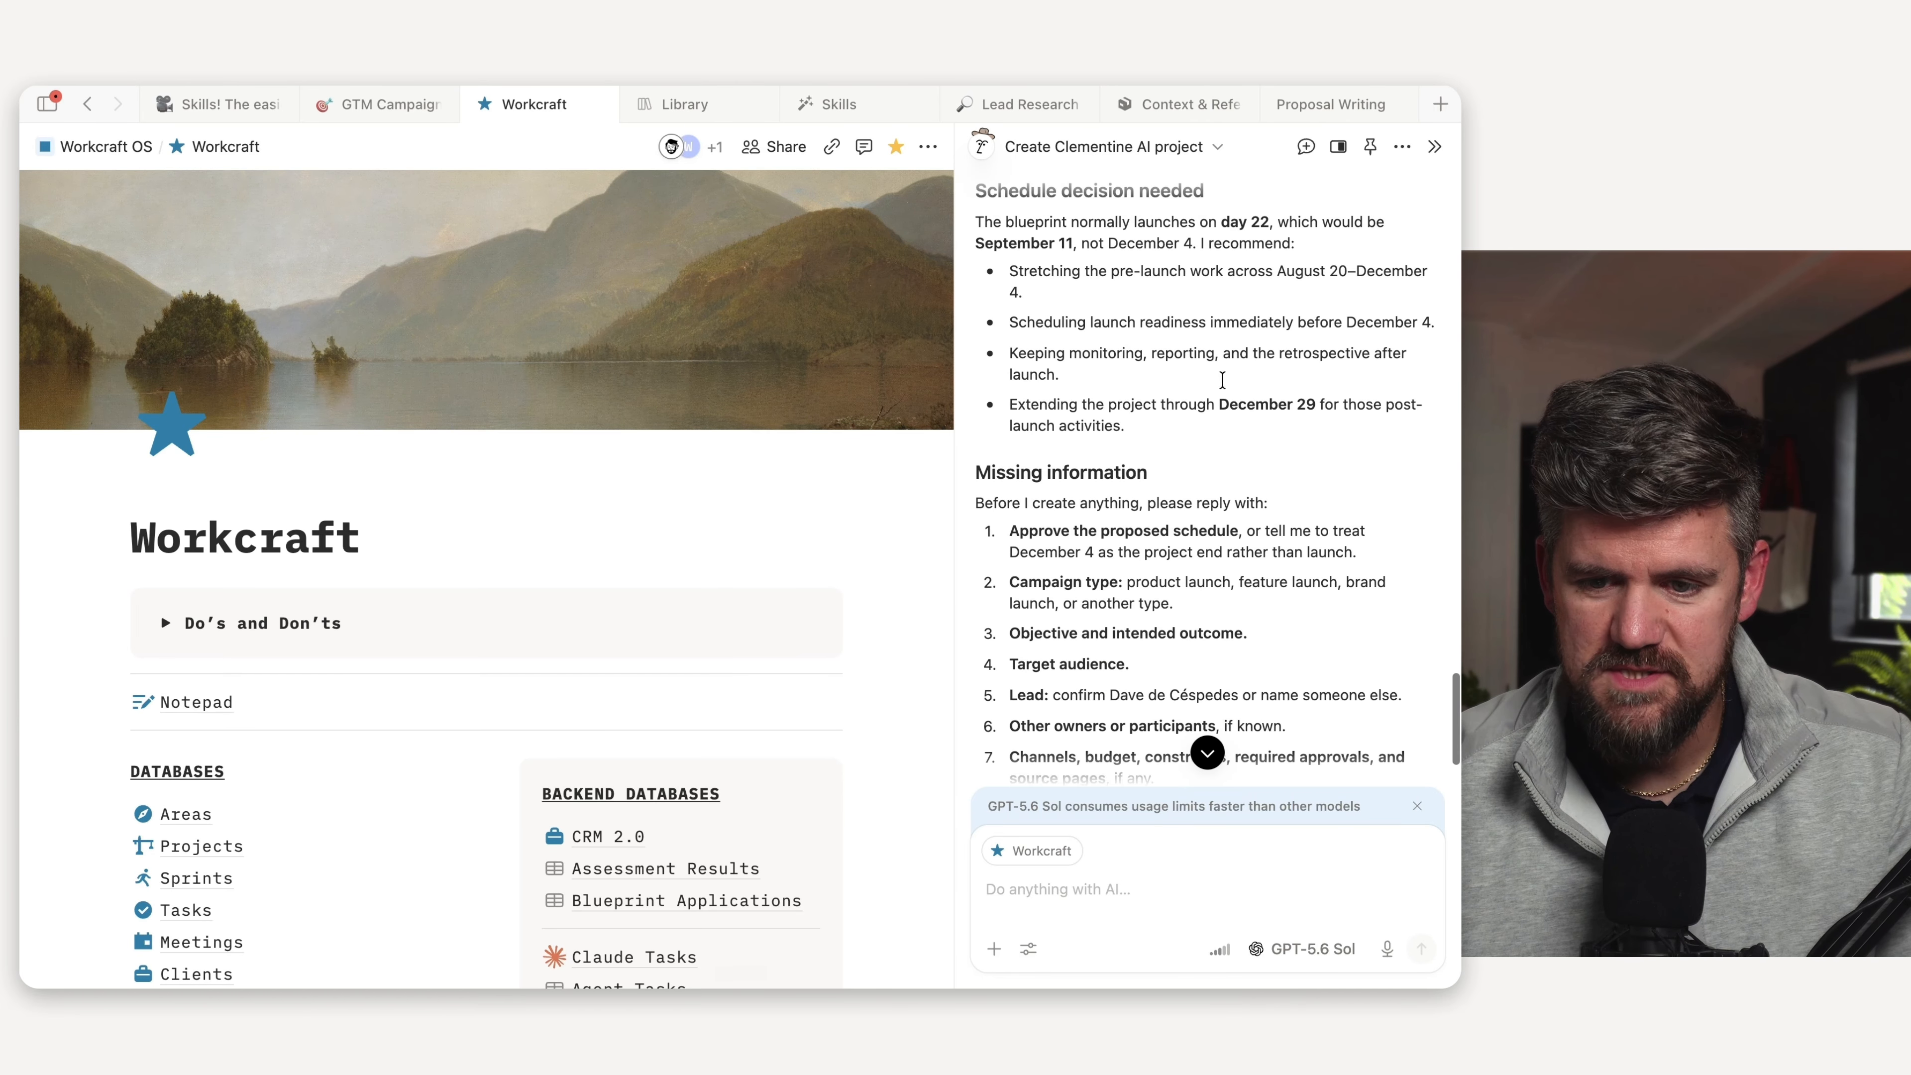
left_click(1183, 464)
left_click(1092, 897)
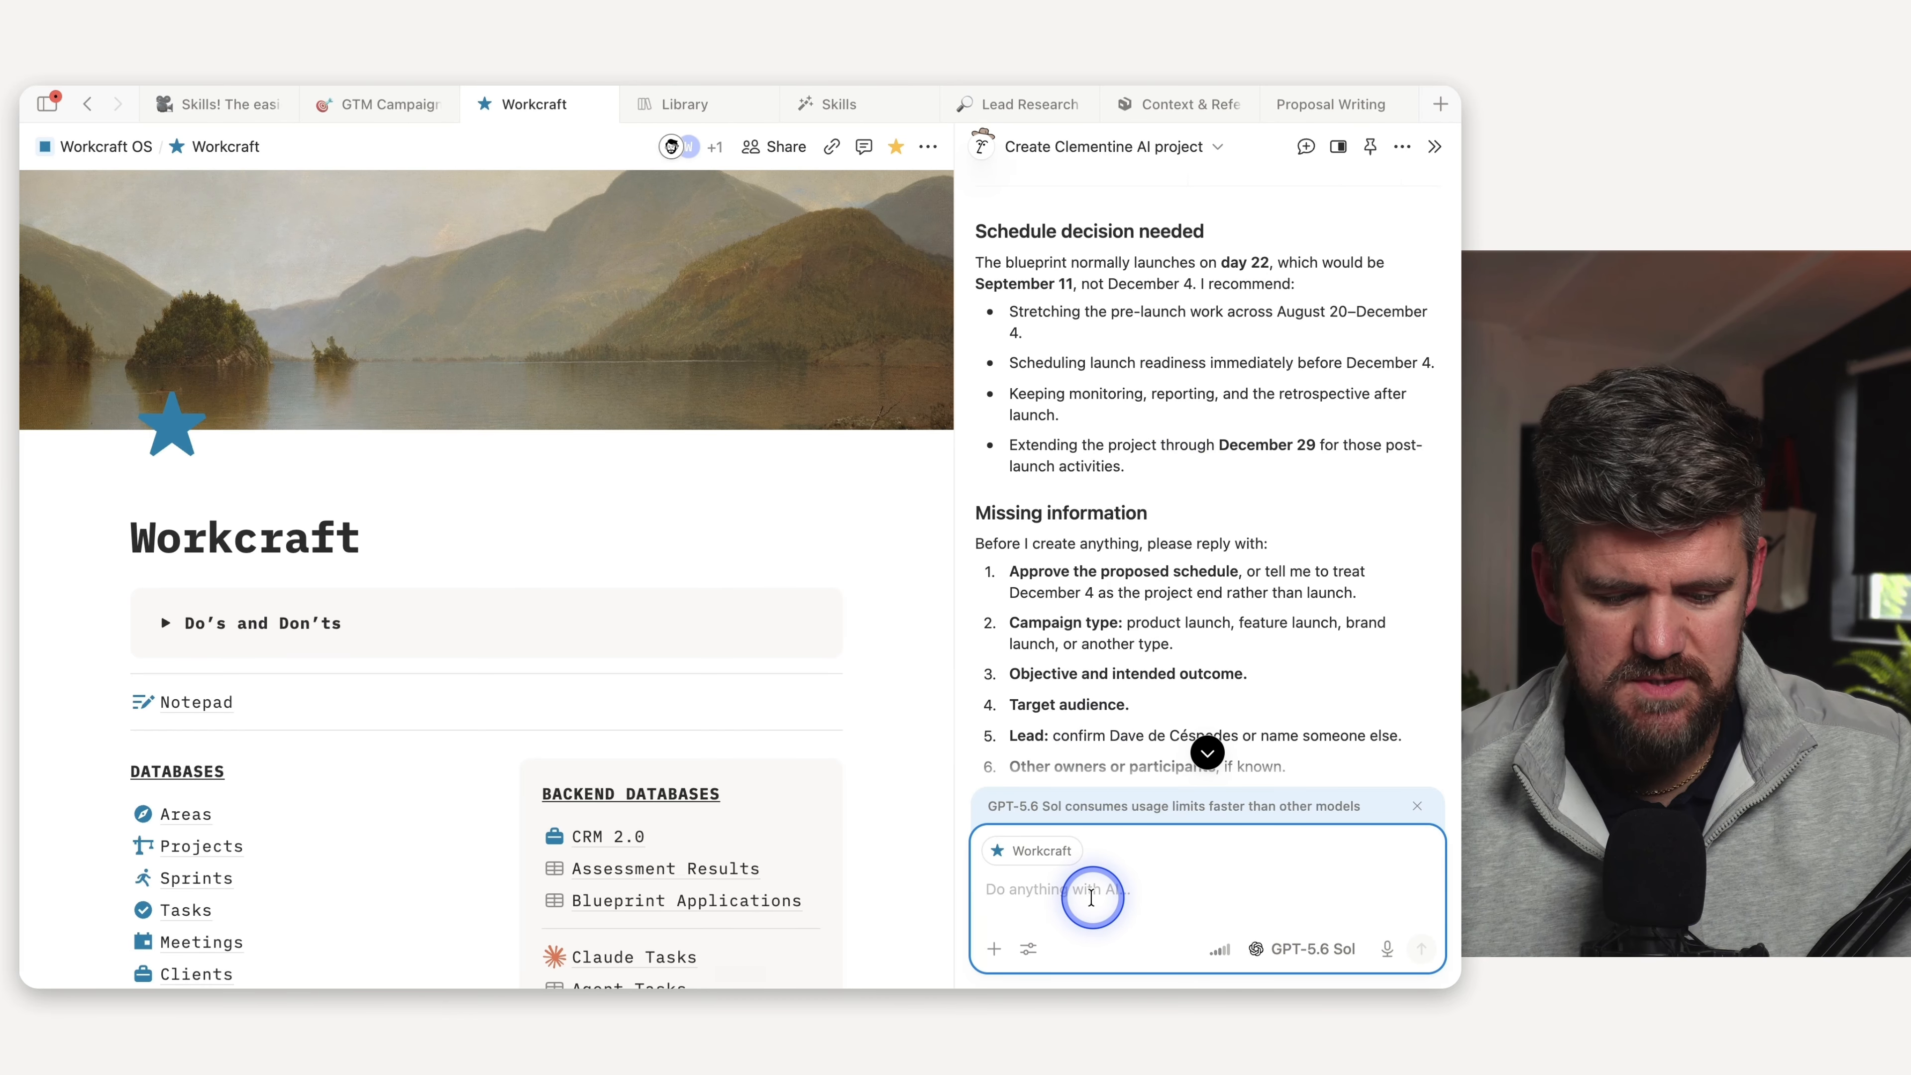
key("ctrl+alt")
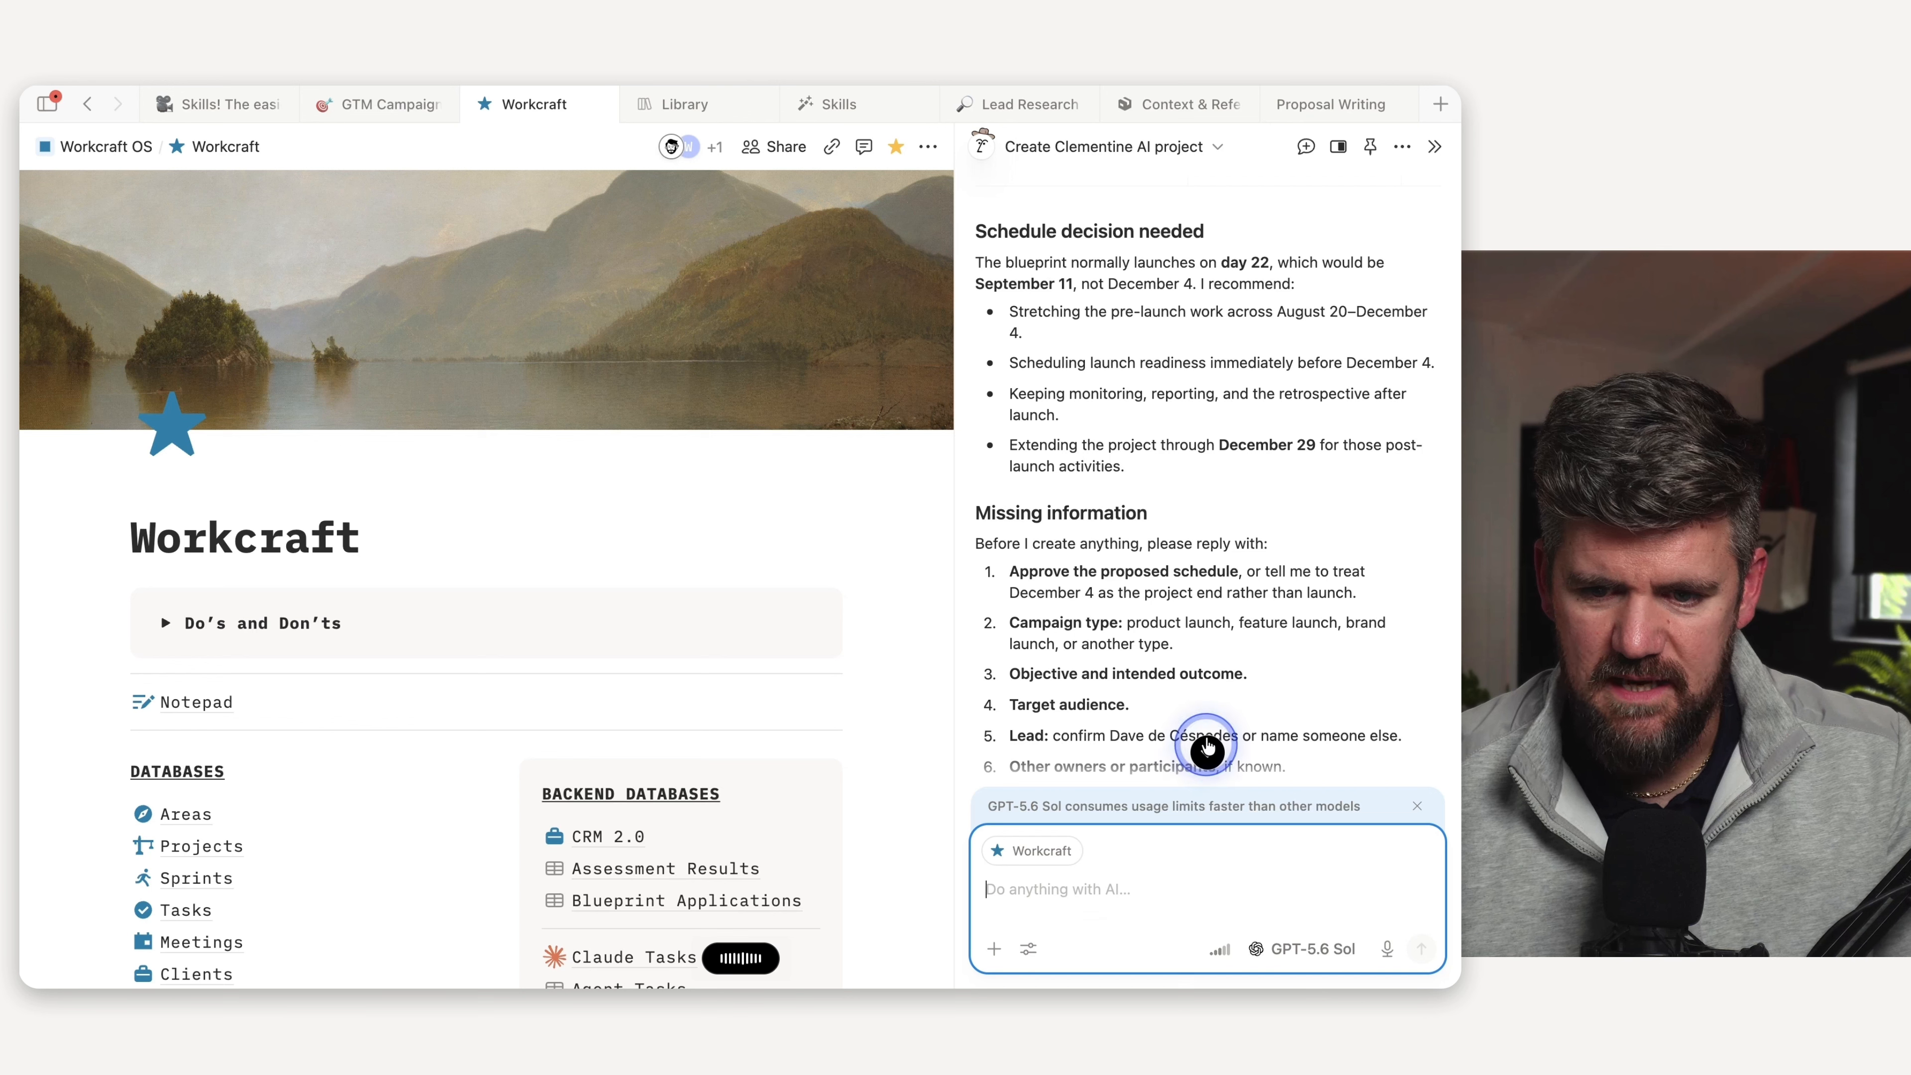
scroll(1302, 640, "down", 2)
scroll(1302, 641, "down", 2)
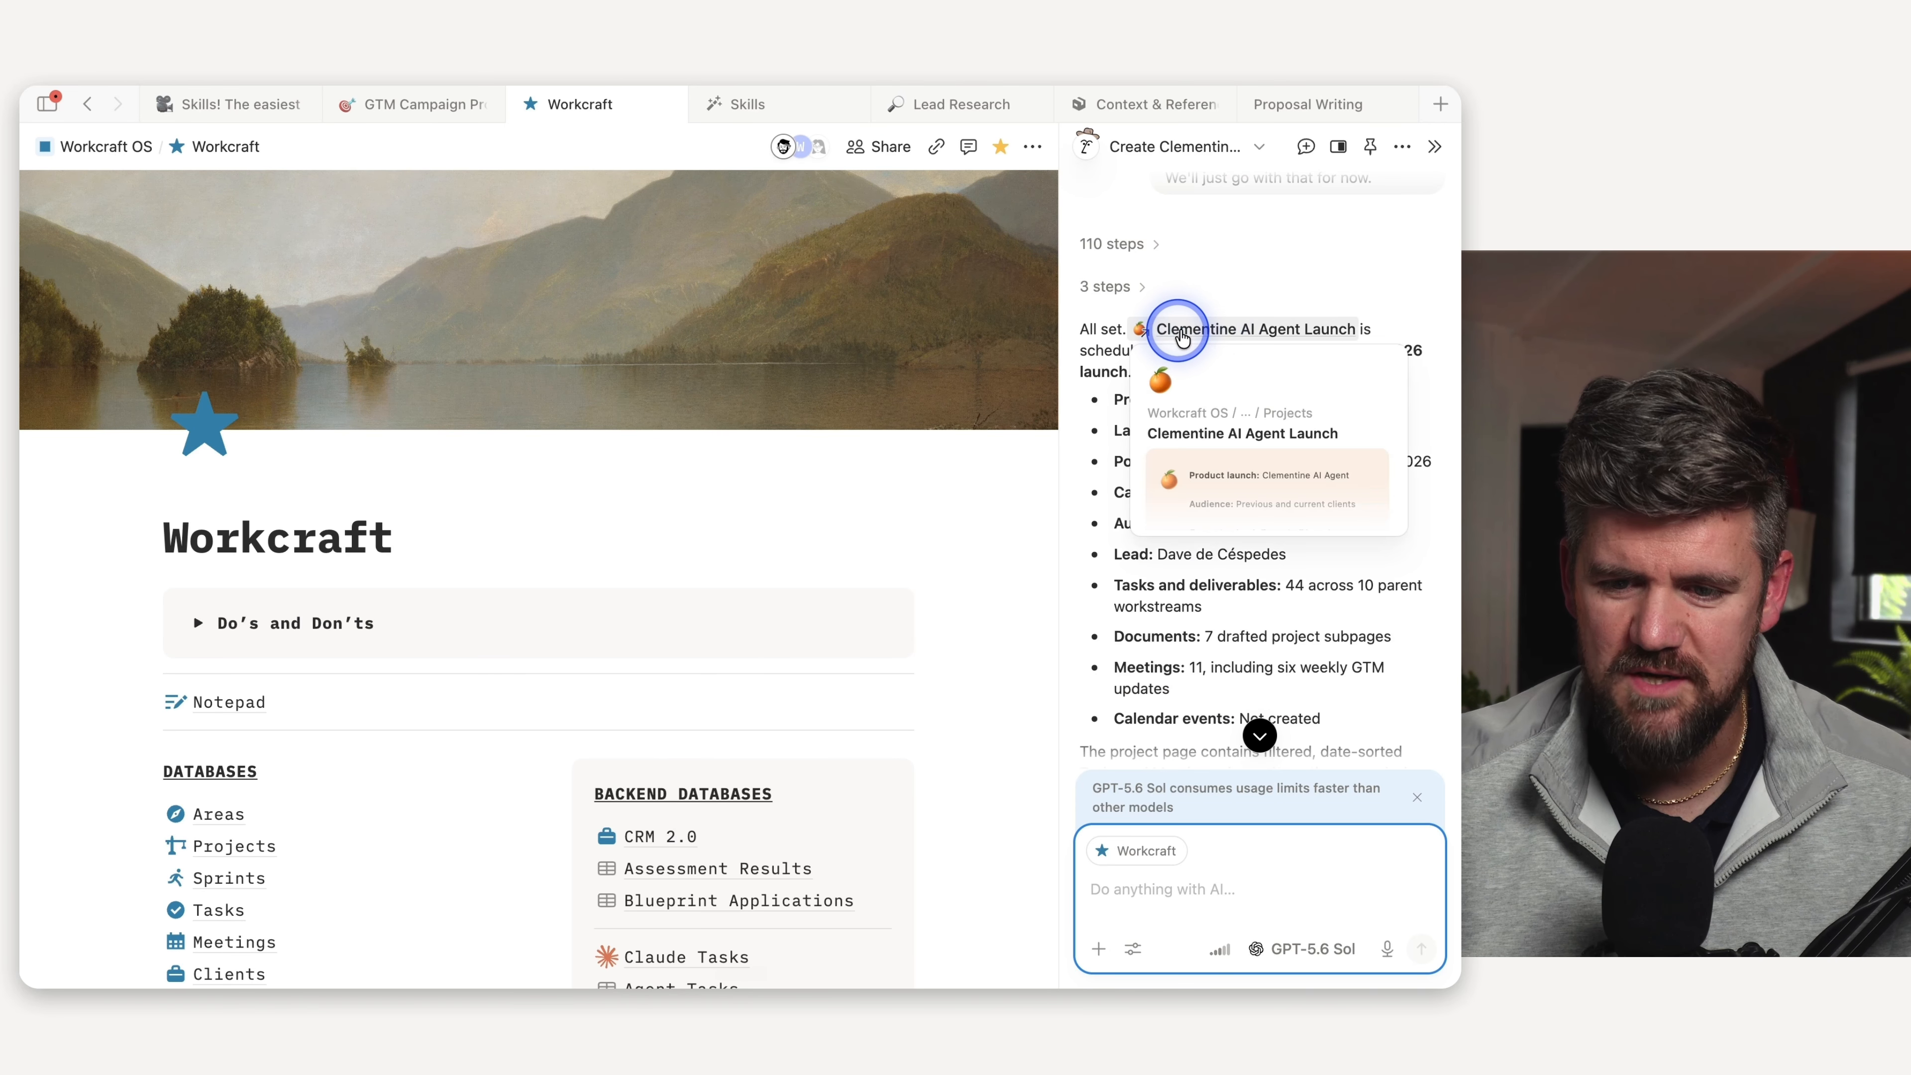
- Open the Clementine AI Agent Launch project from the AI reply, close the chat and show the project's content
left_click(1209, 333)
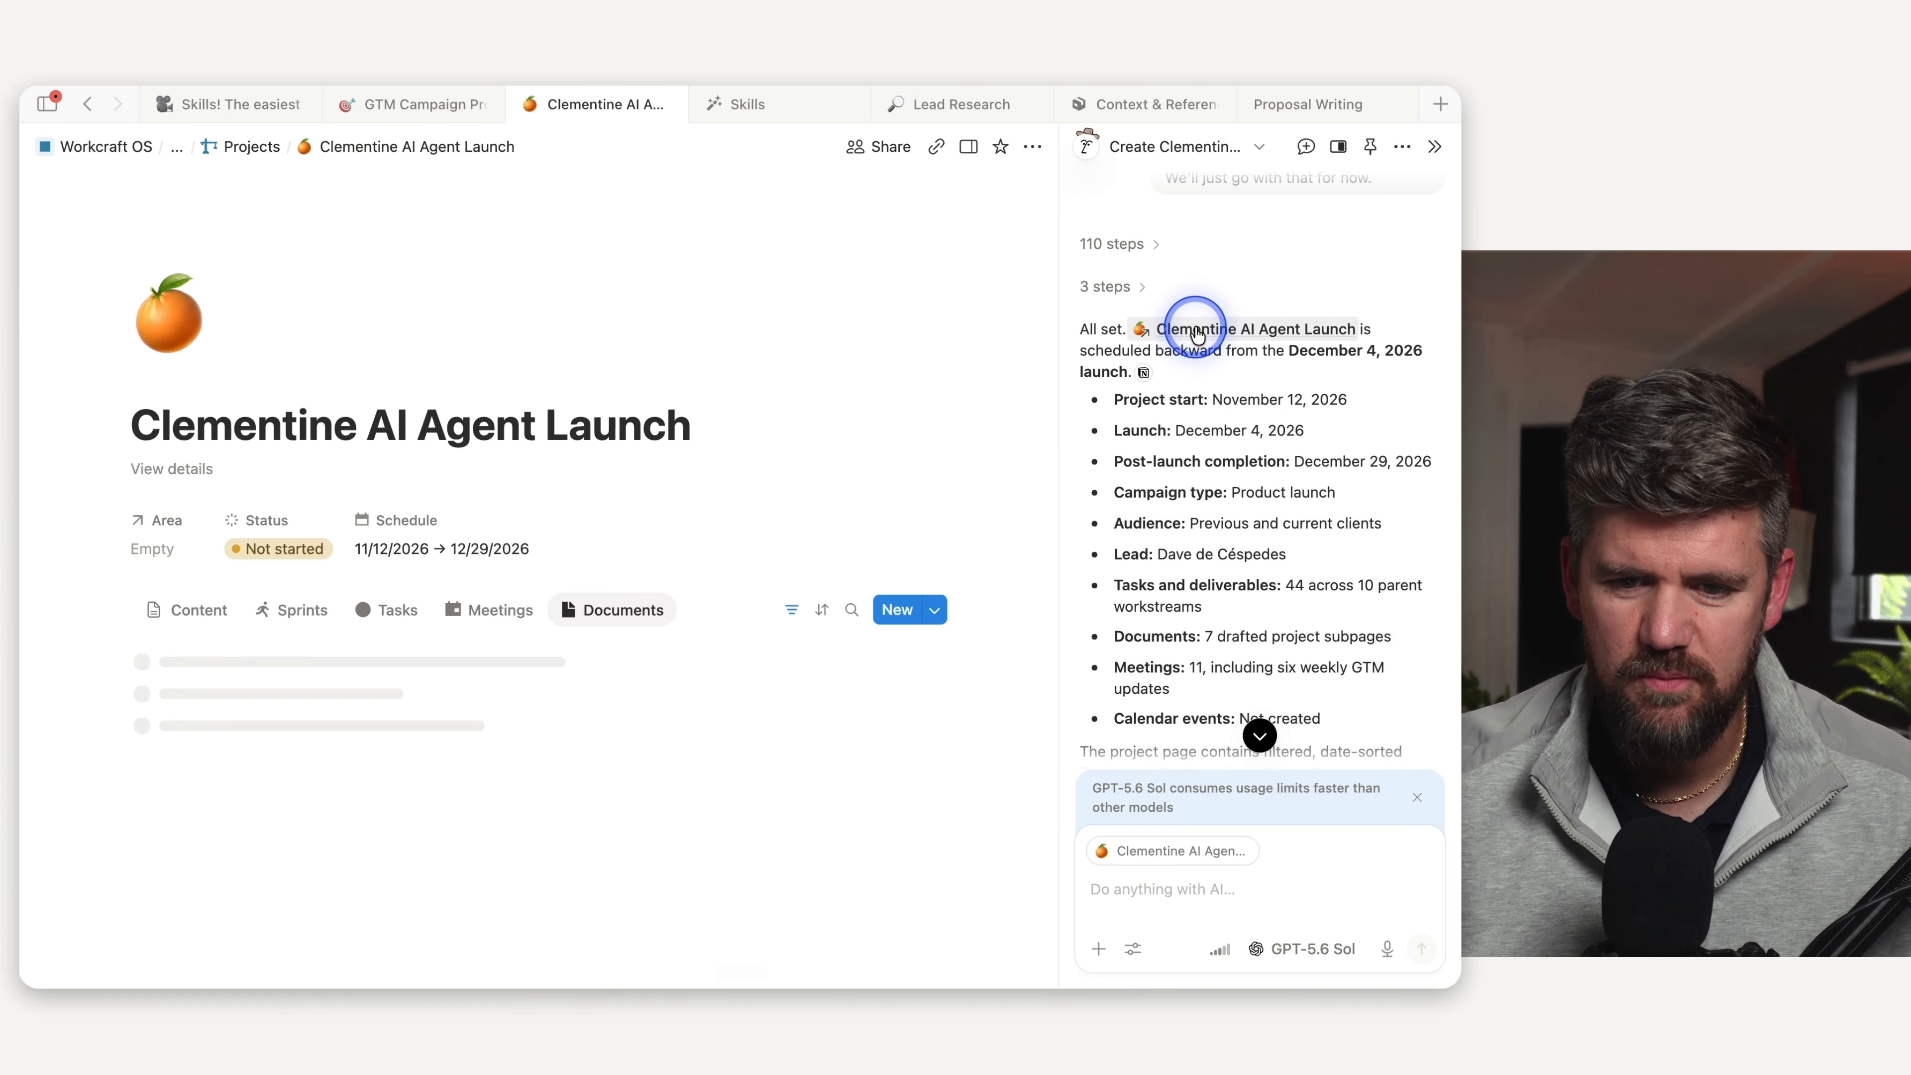
left_click(1435, 146)
left_click(184, 609)
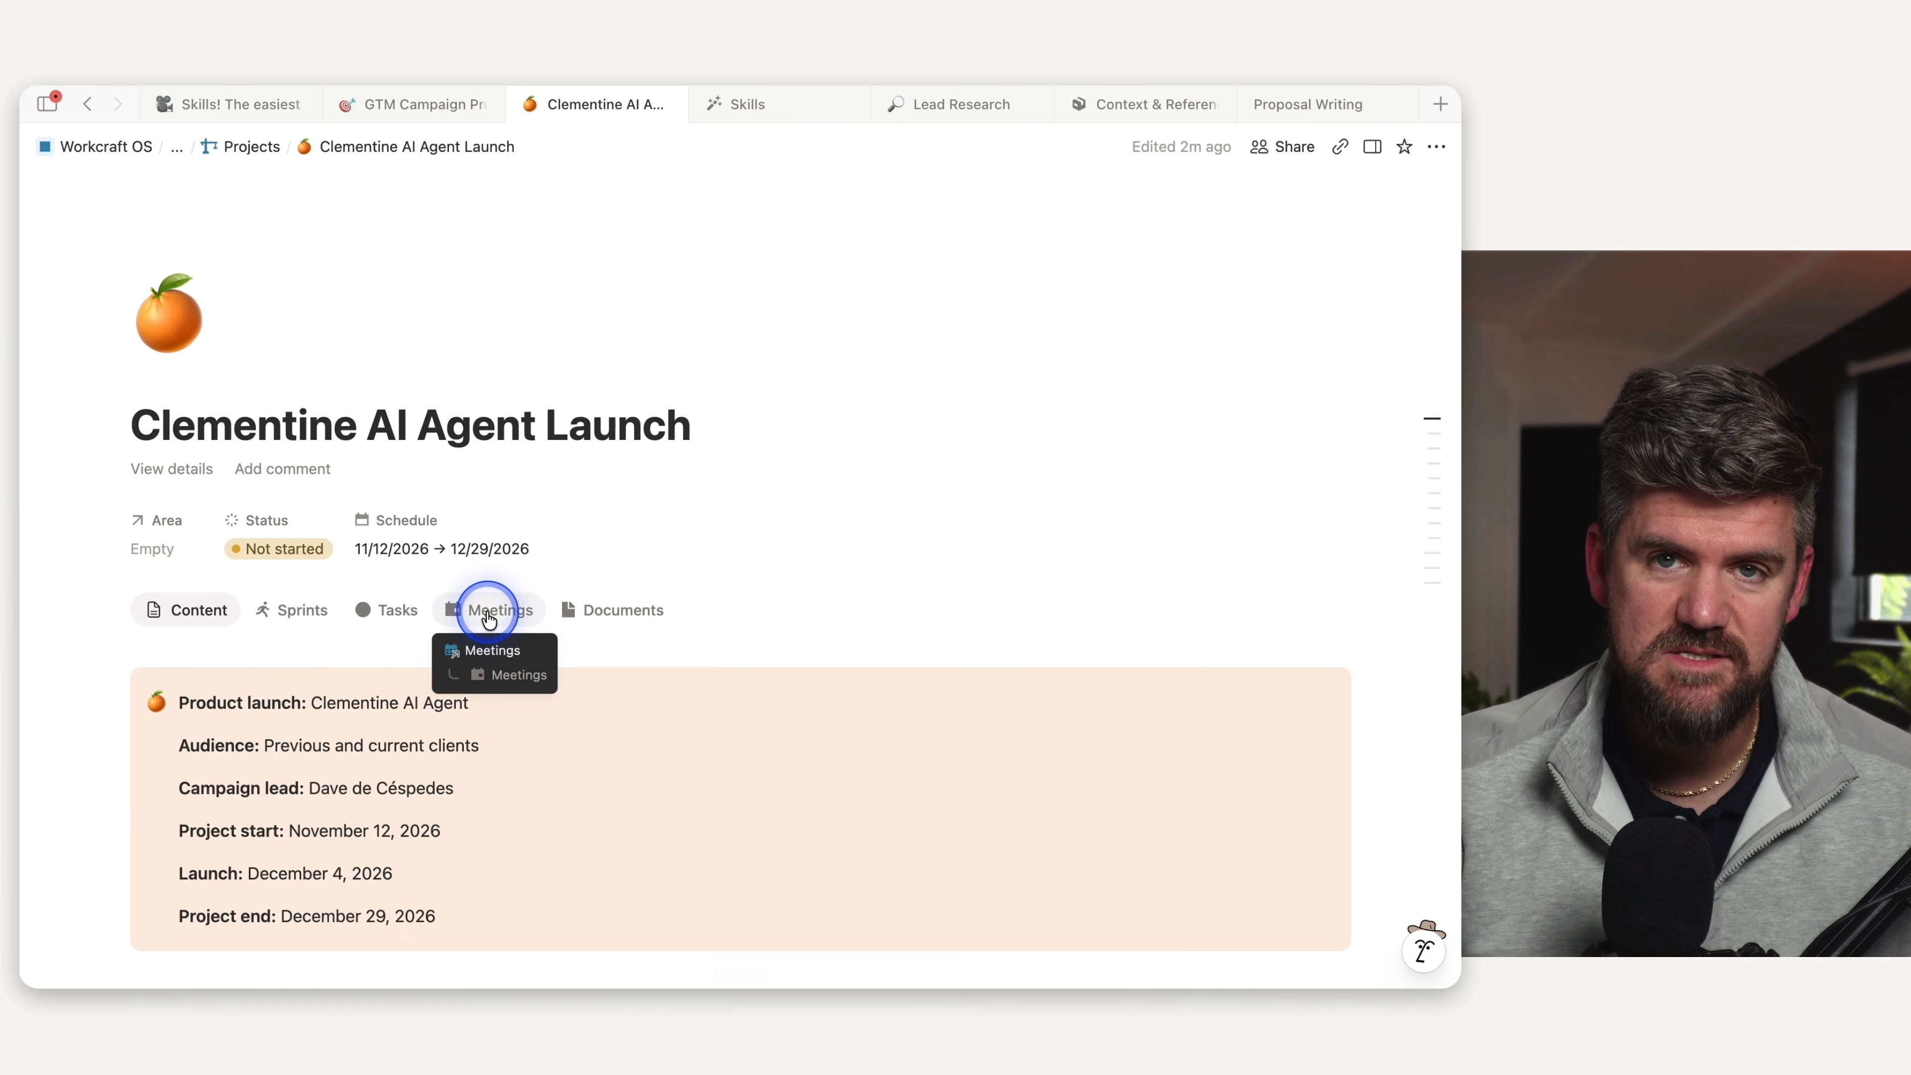
- Examine the project page's campaign overview, tasks with their subtasks, meetings and documents list
scroll(338, 715, "down", 2)
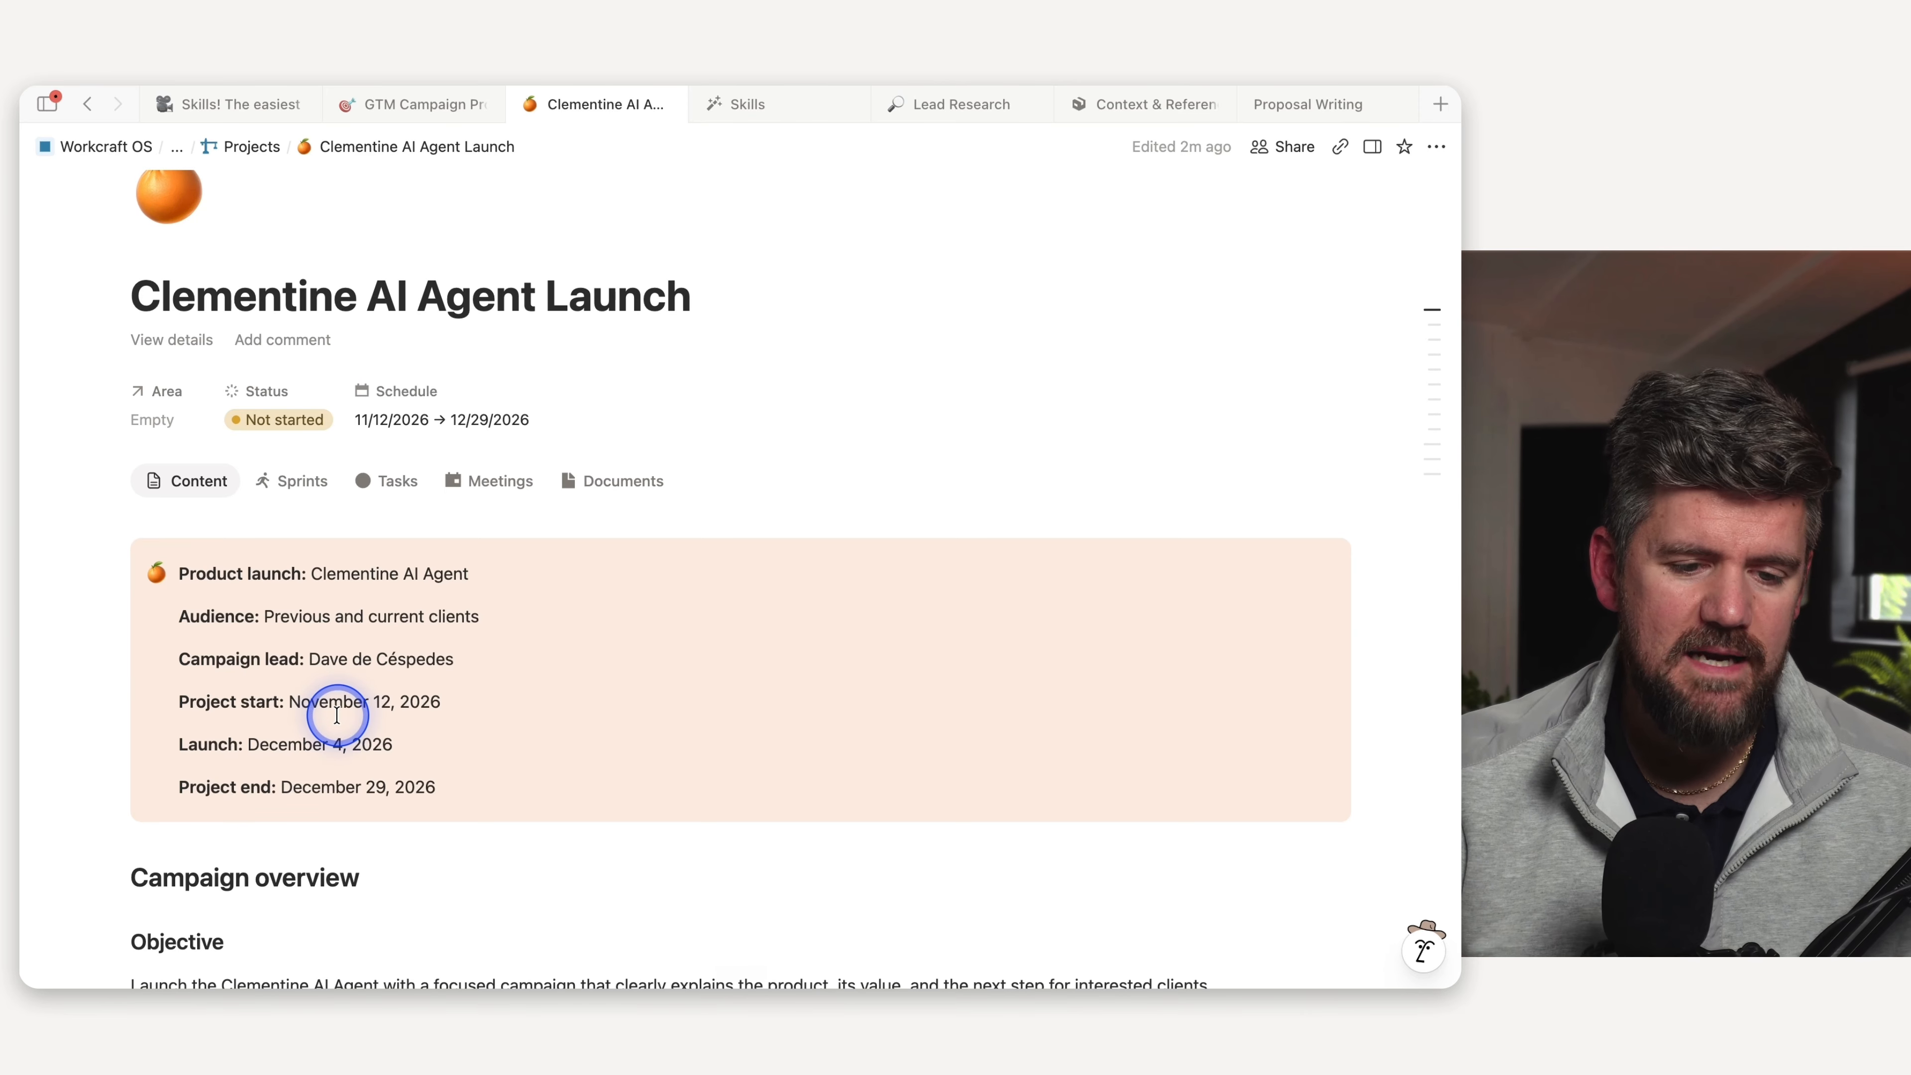
scroll(330, 677, "down", 2)
scroll(281, 621, "down", 12)
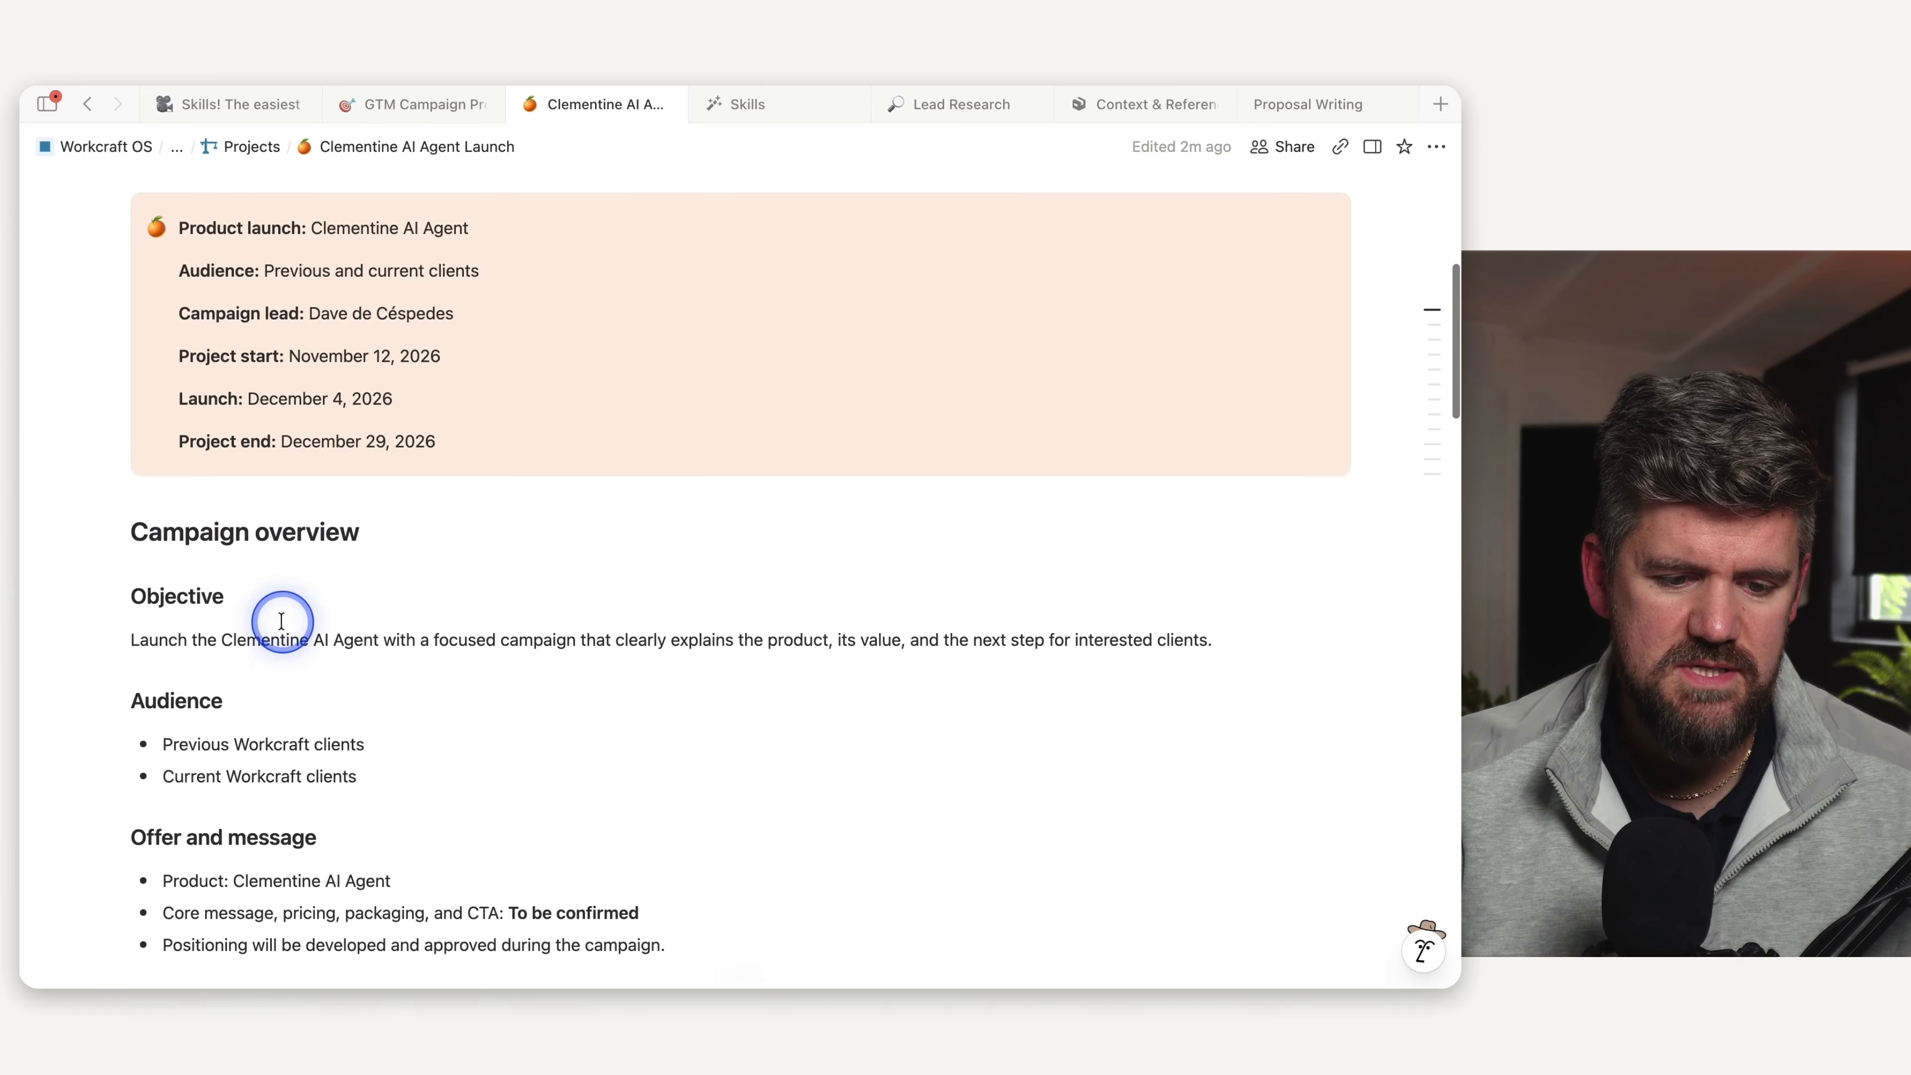
scroll(281, 618, "down", 10)
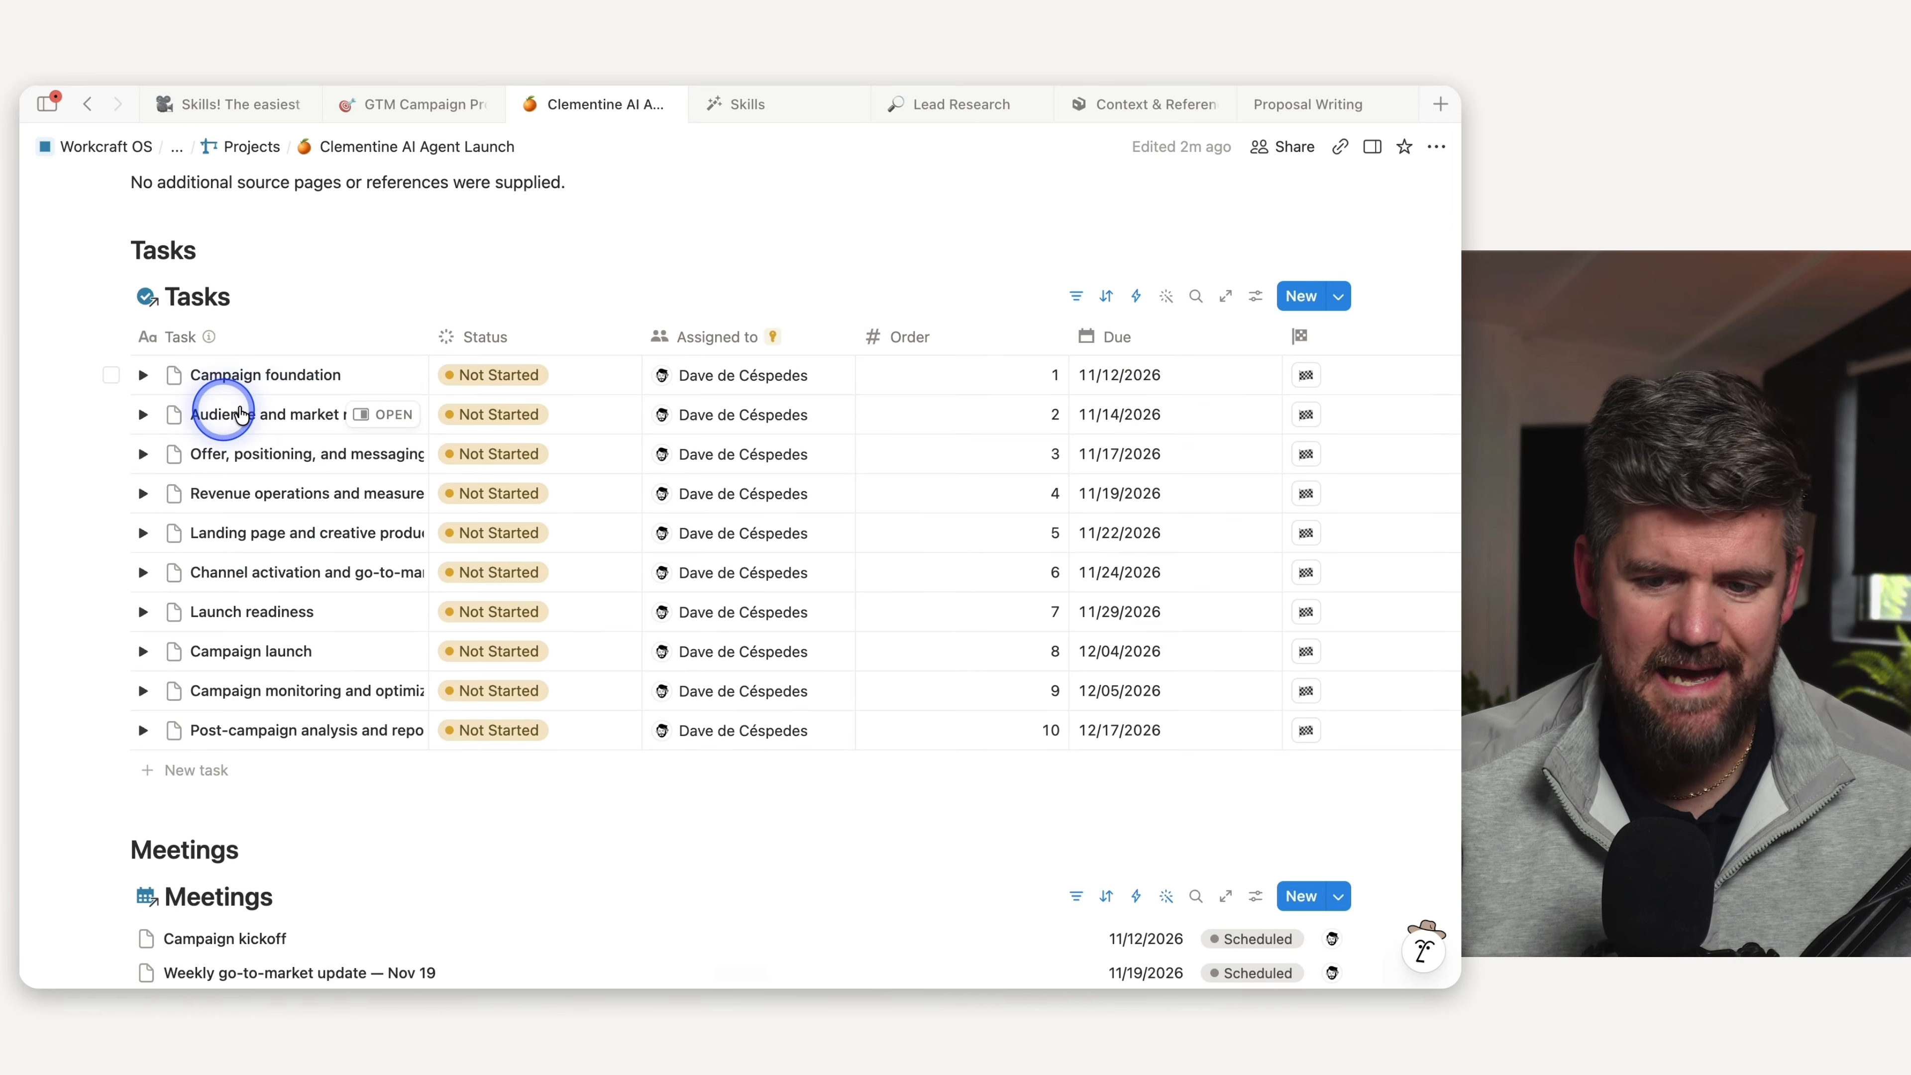
left_click(142, 375)
left_click(142, 375)
scroll(426, 768, "down", 7)
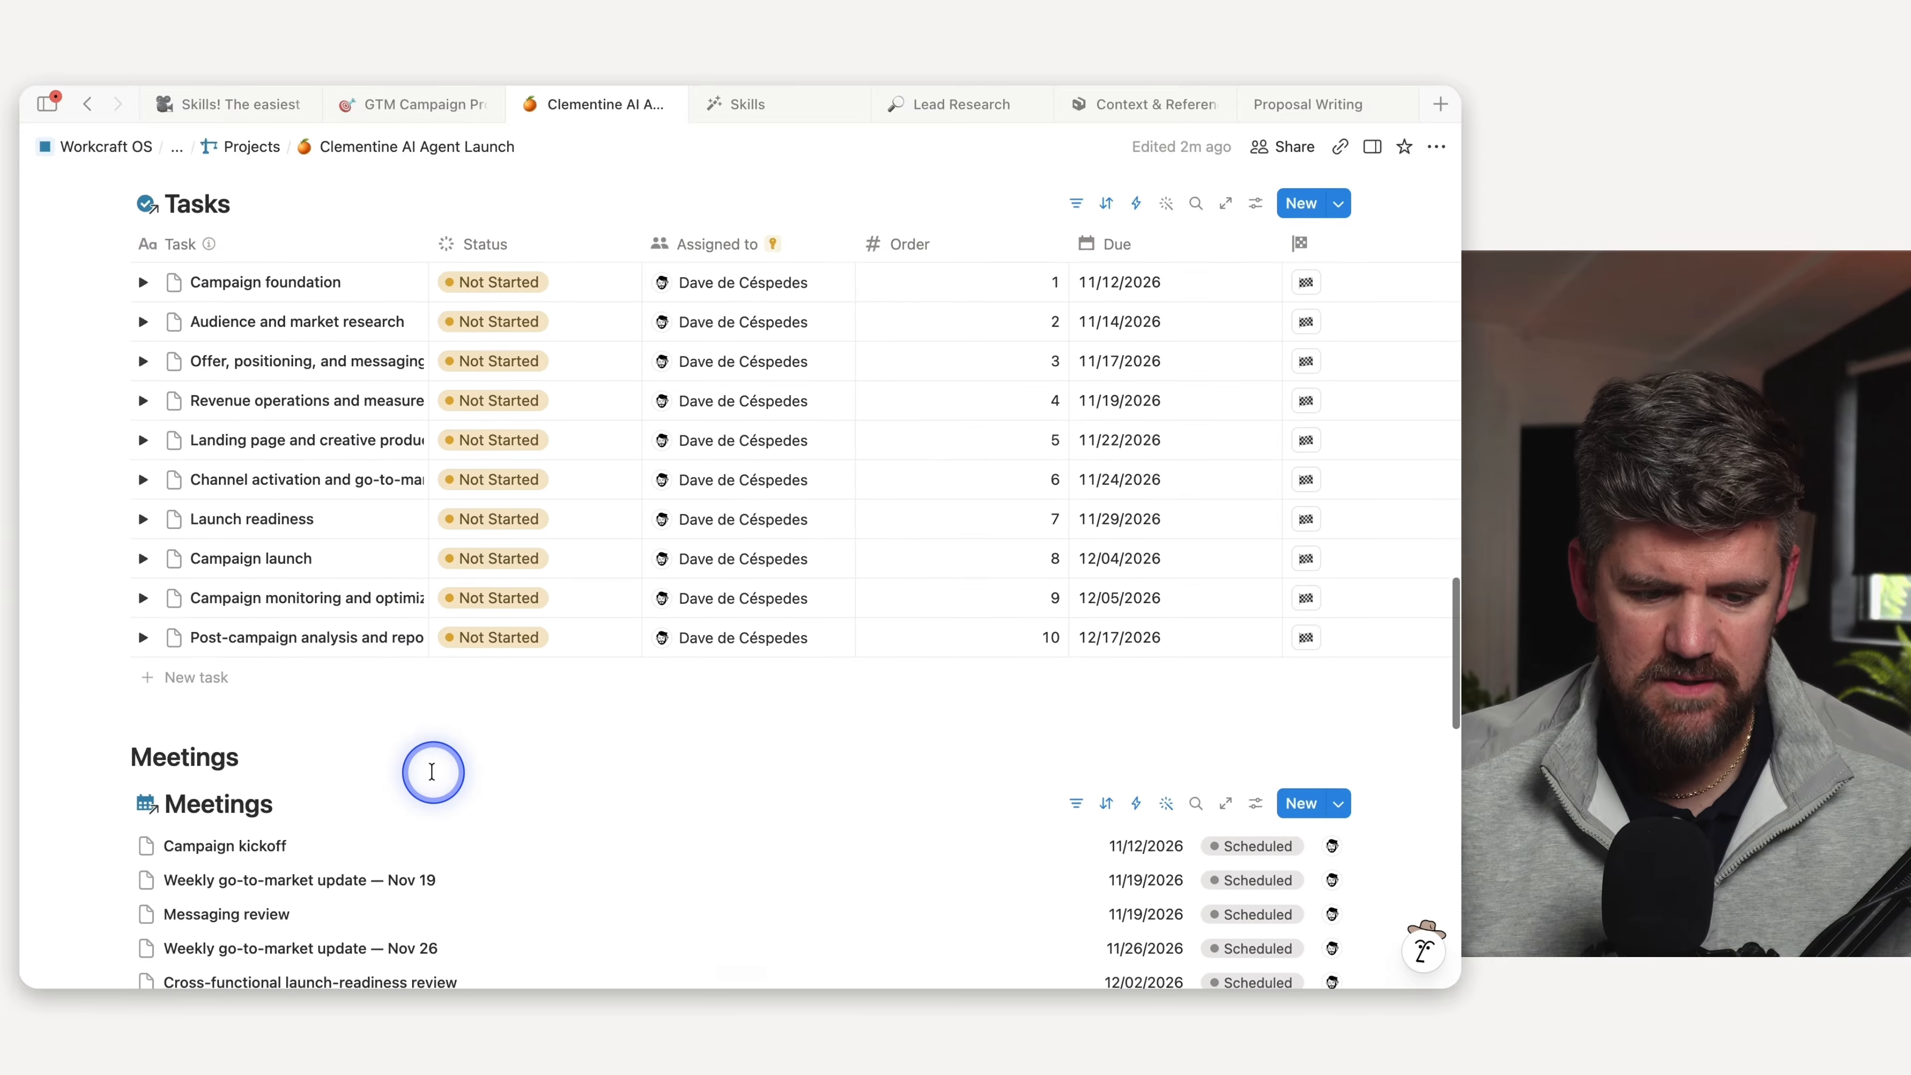
scroll(366, 771, "down", 8)
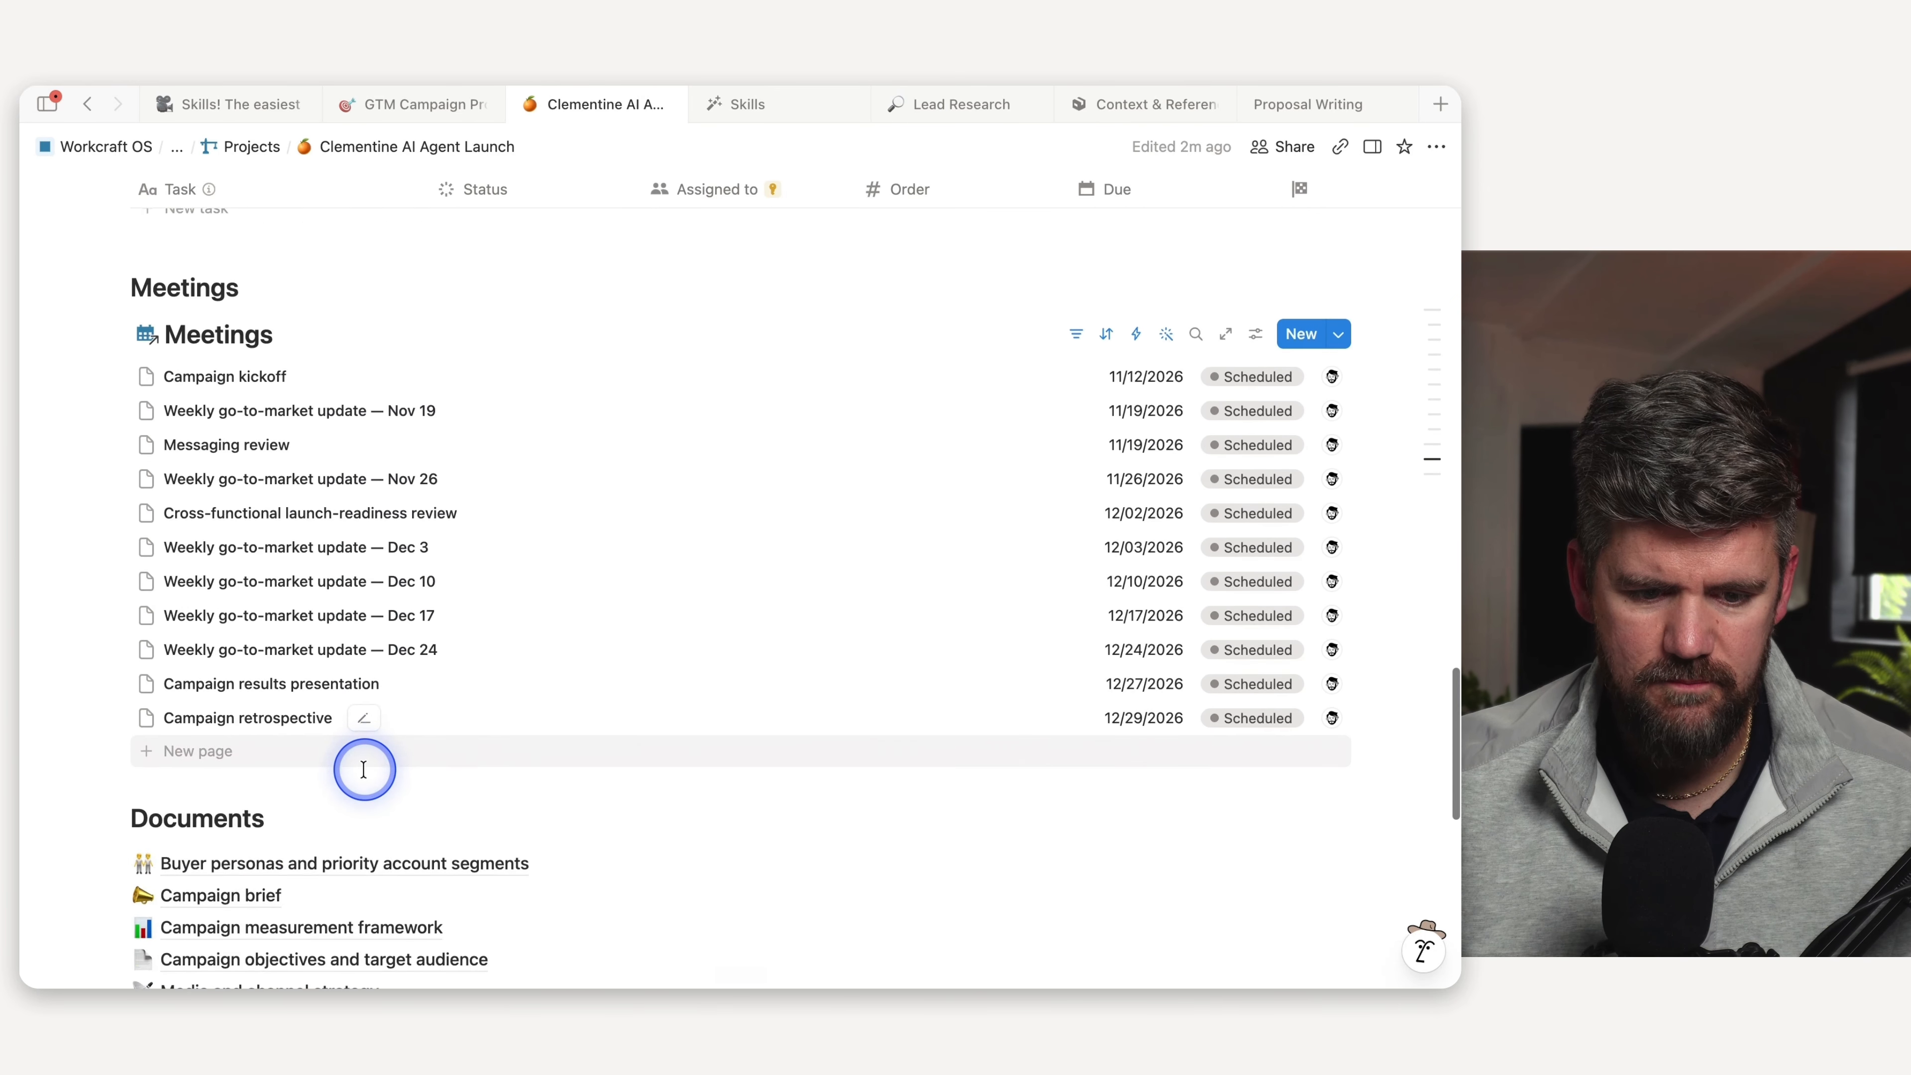
scroll(366, 776, "down", 5)
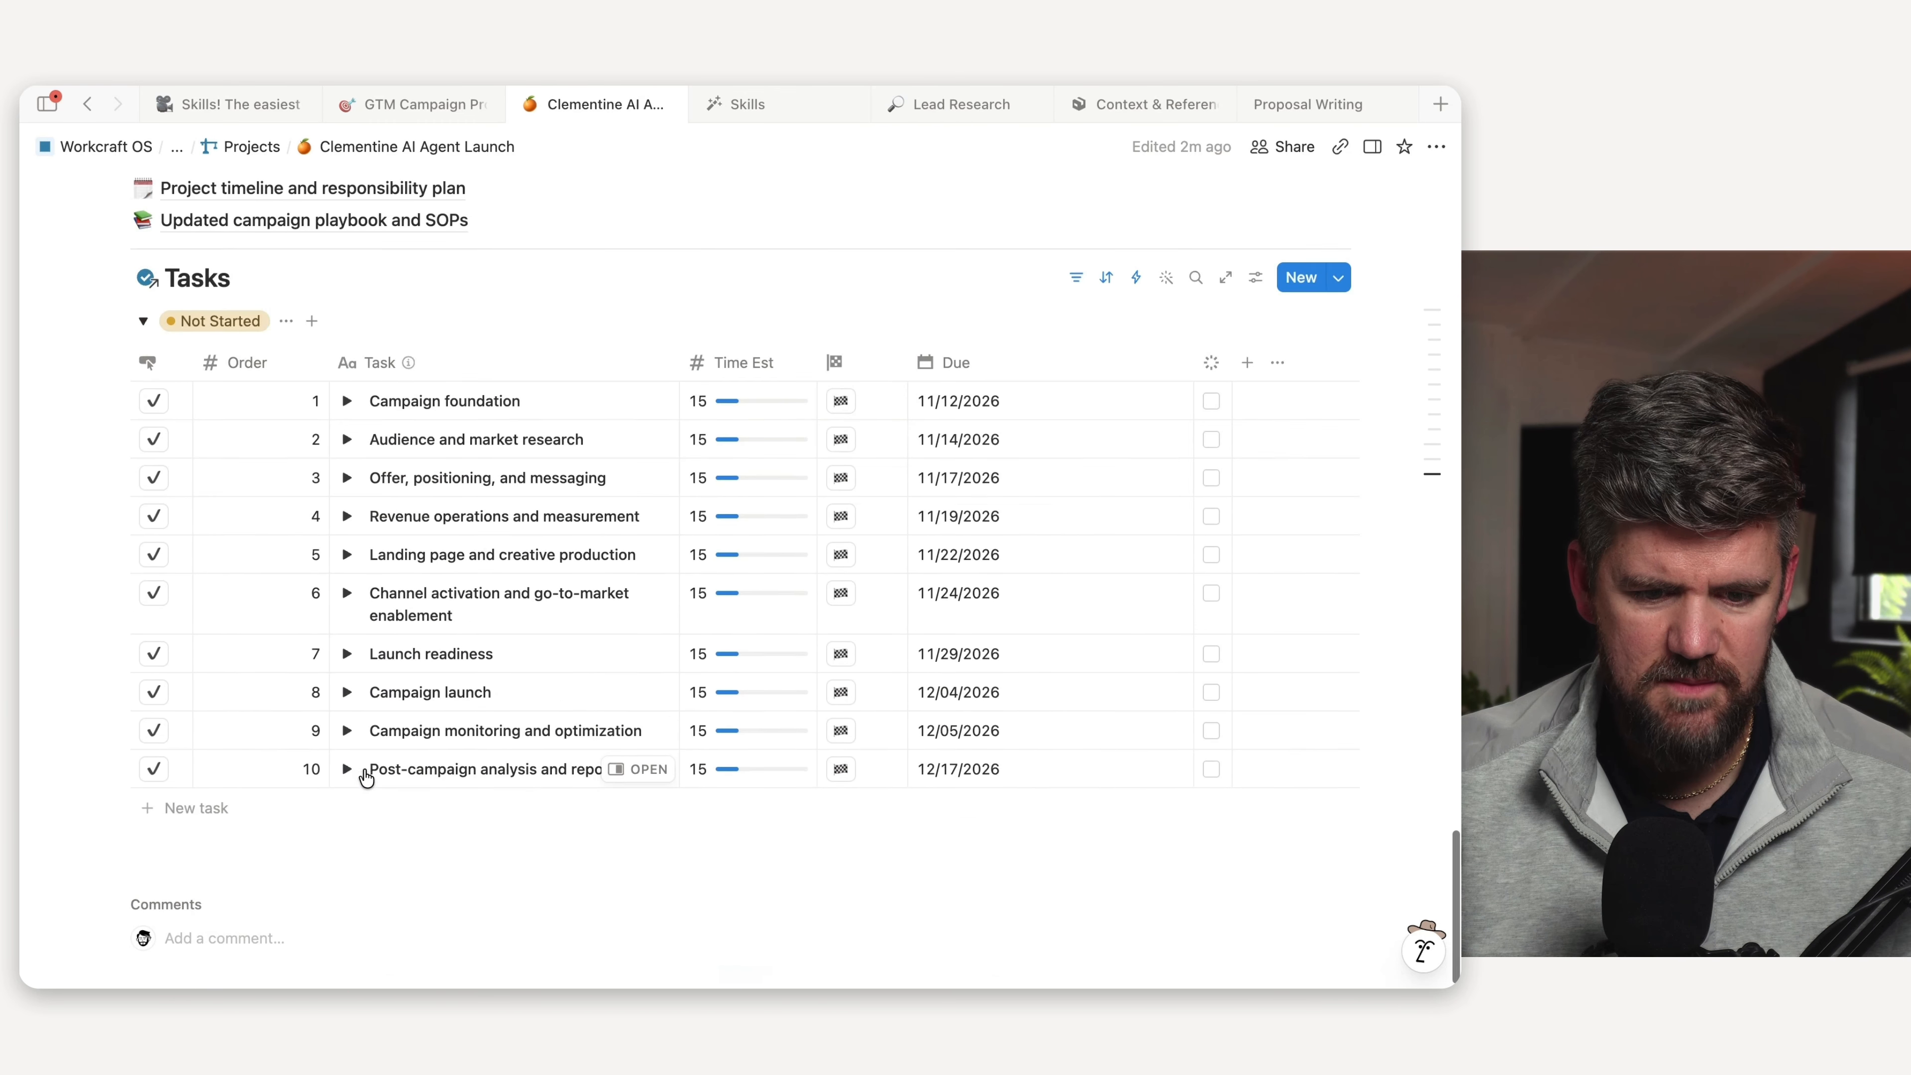
scroll(96, 374, "up", 1)
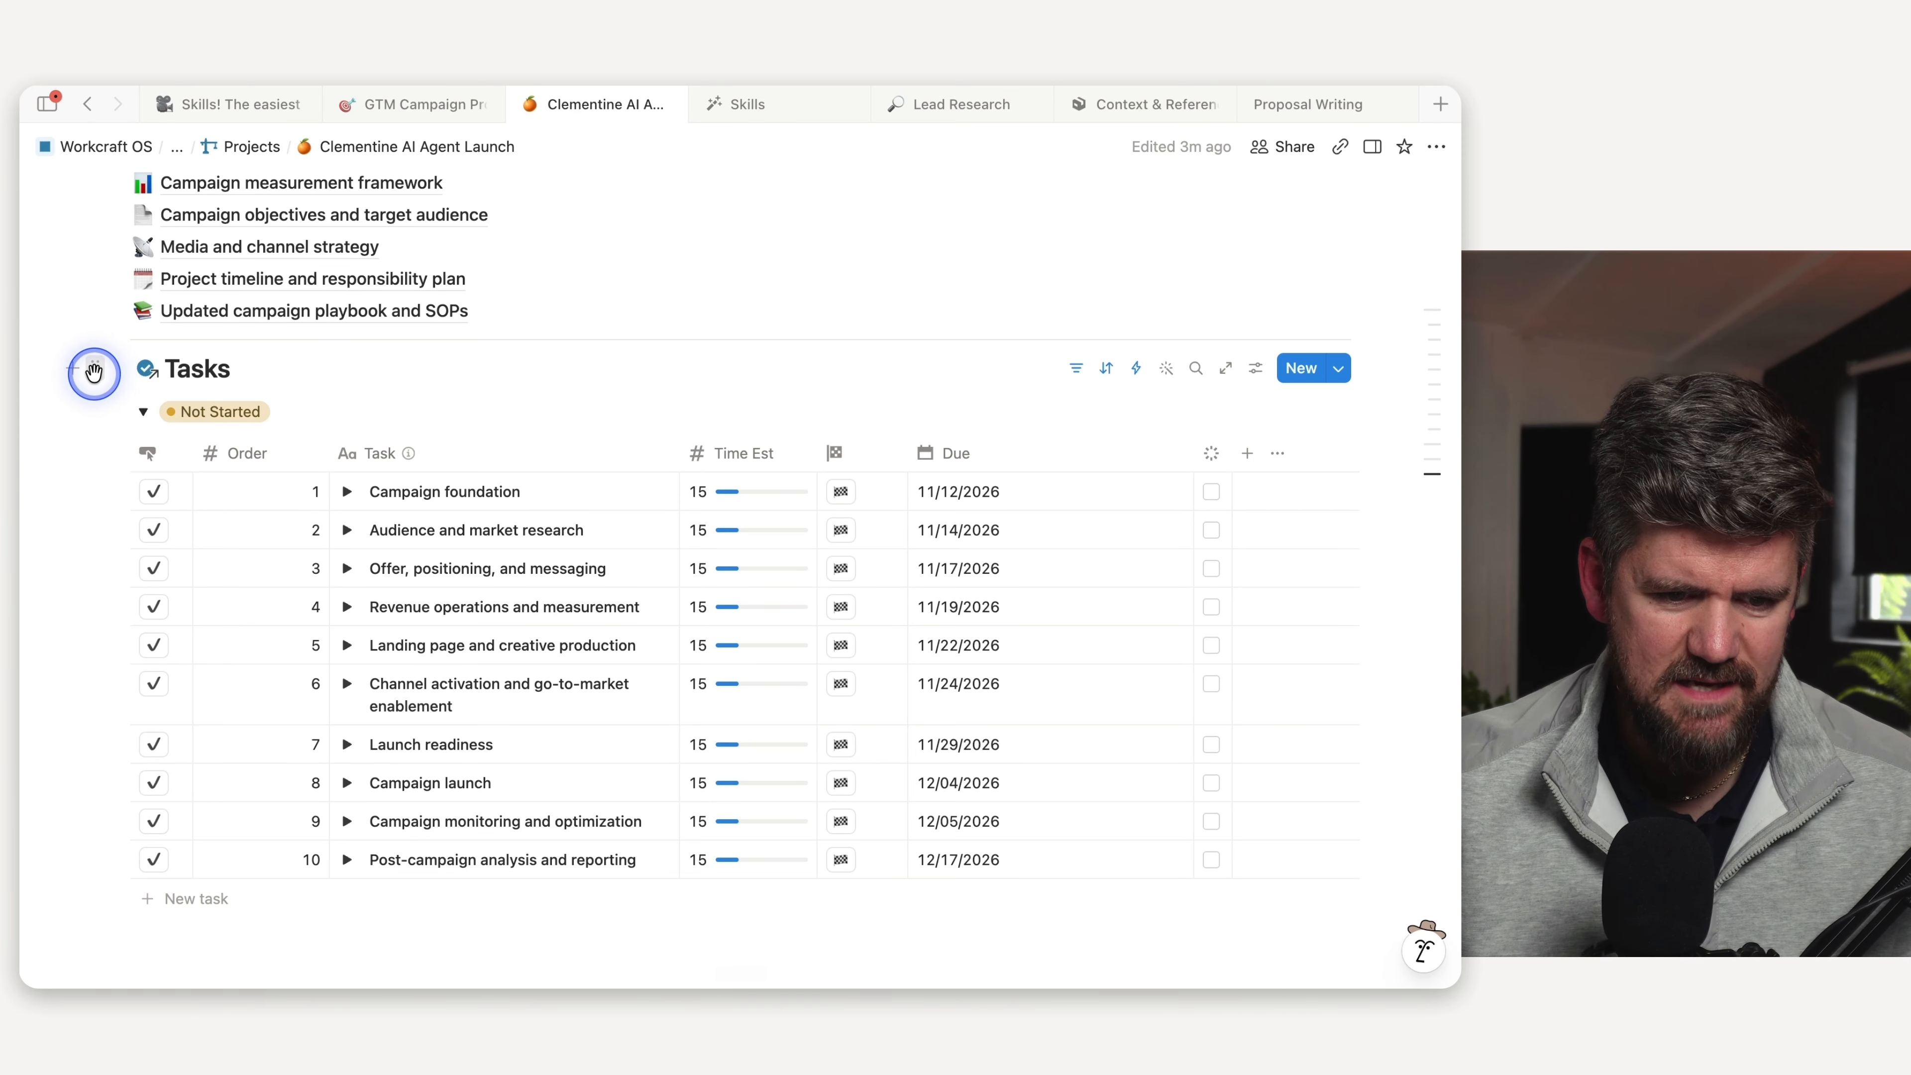
- Try to delete the extra Tasks table below the documents list on the project page
left_click(94, 371)
key("Delete")
key("ctrl+z")
- Check the project's Tasks, Meetings and Documents views, and return to the page content to read the campaign overview
scroll(384, 396, "up", 15)
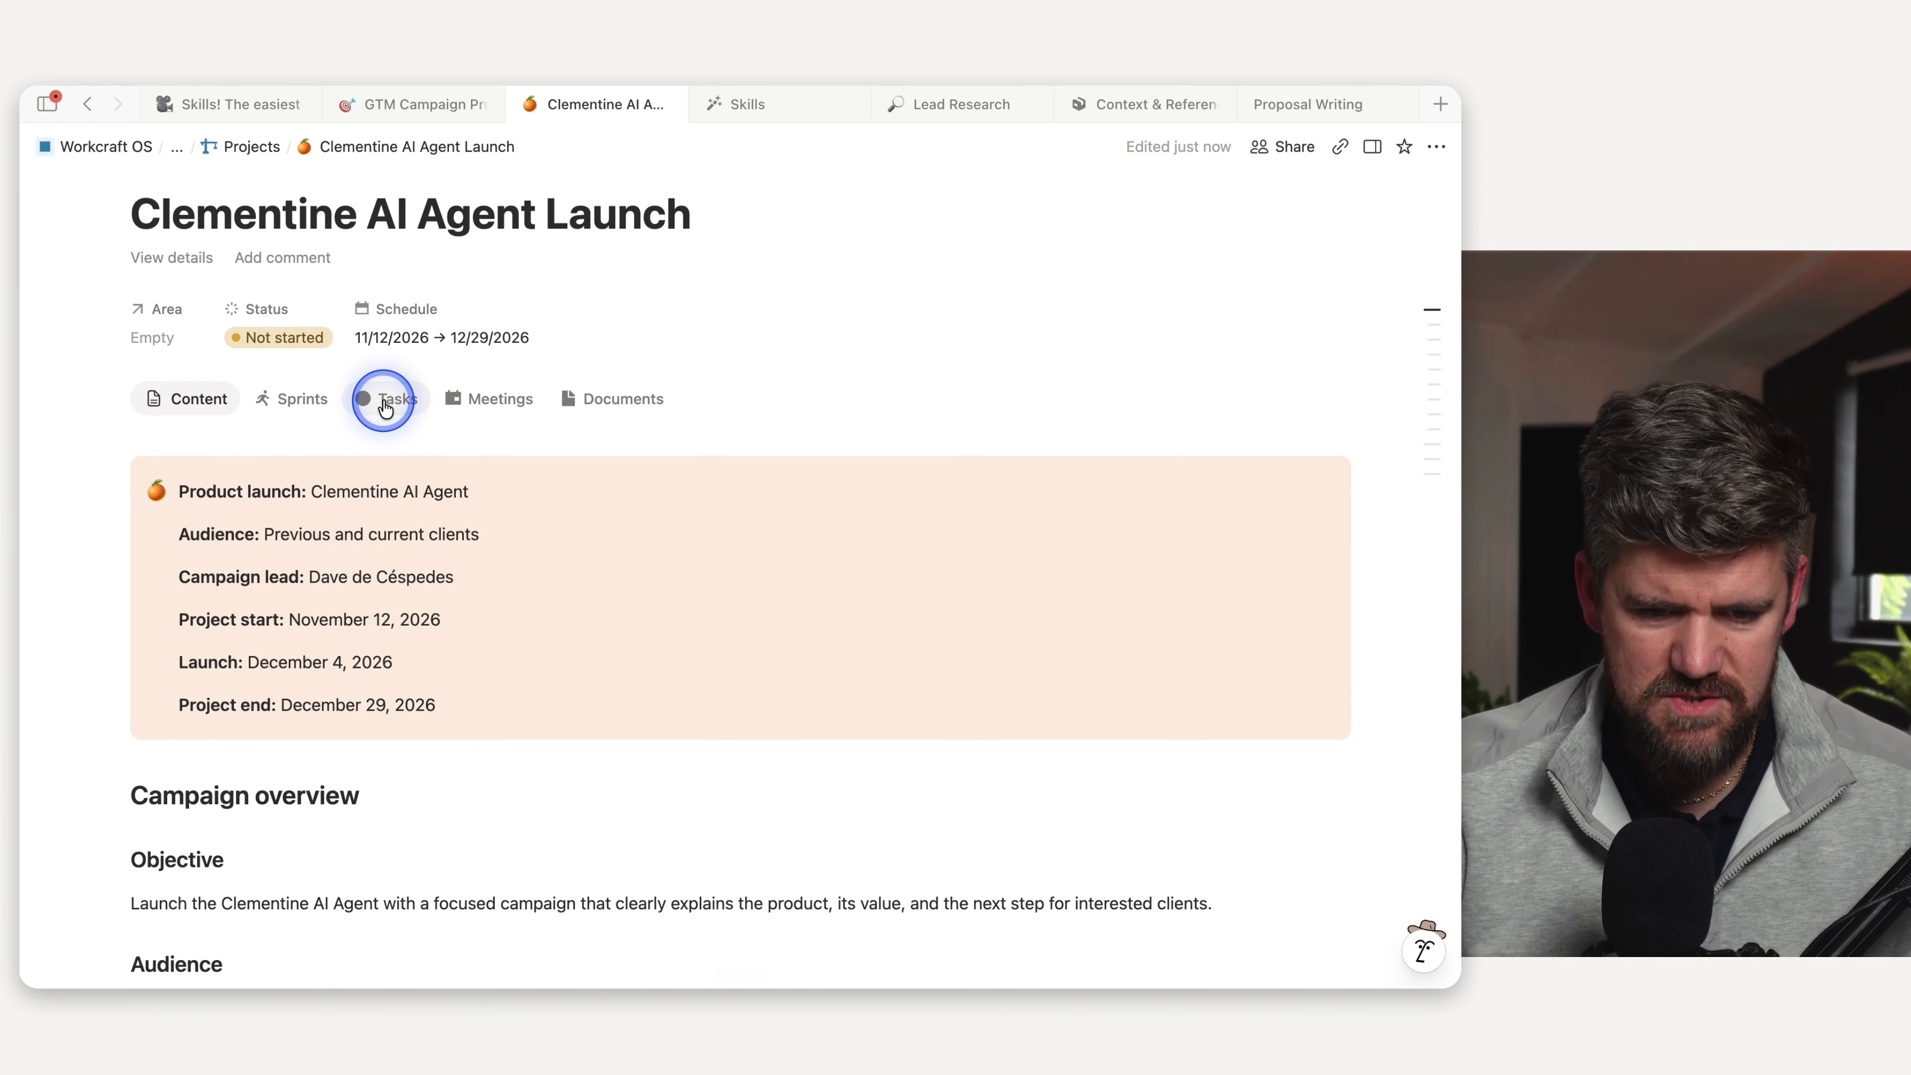
left_click(383, 397)
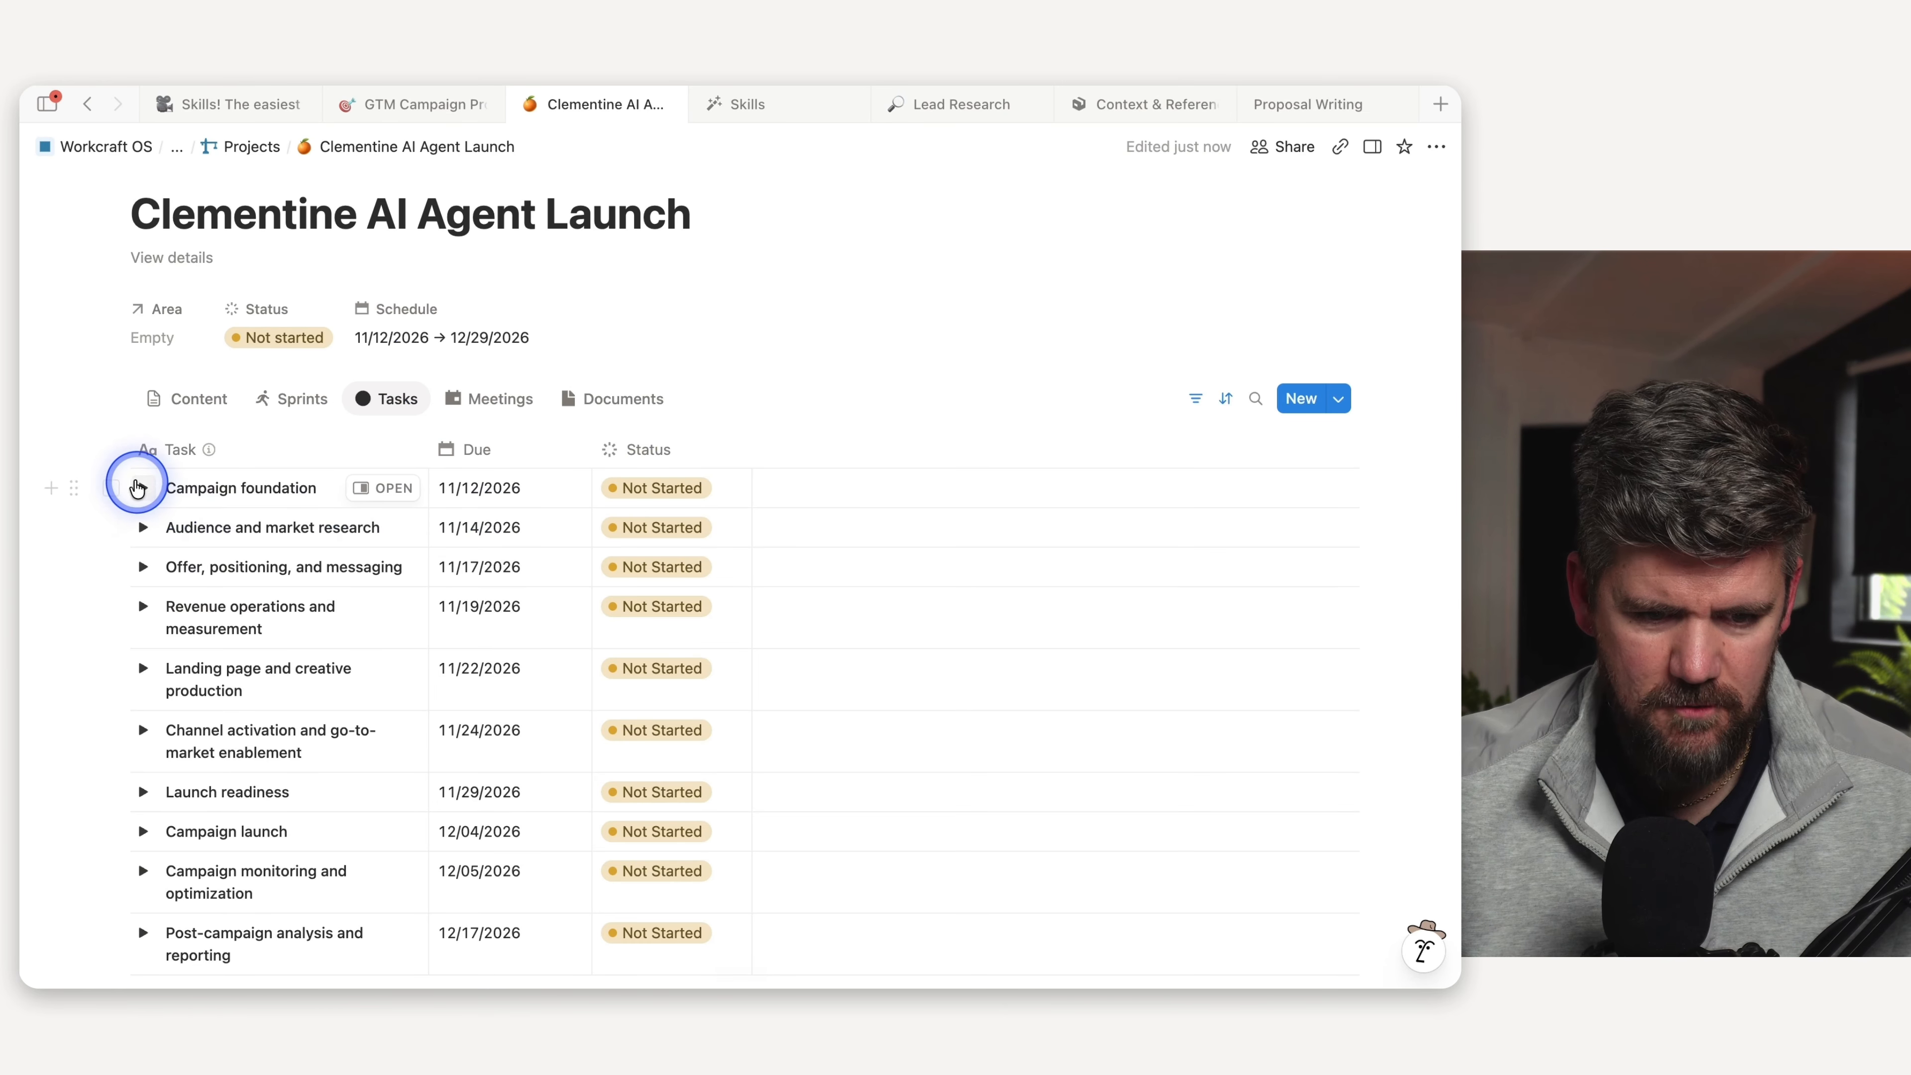
left_click(480, 403)
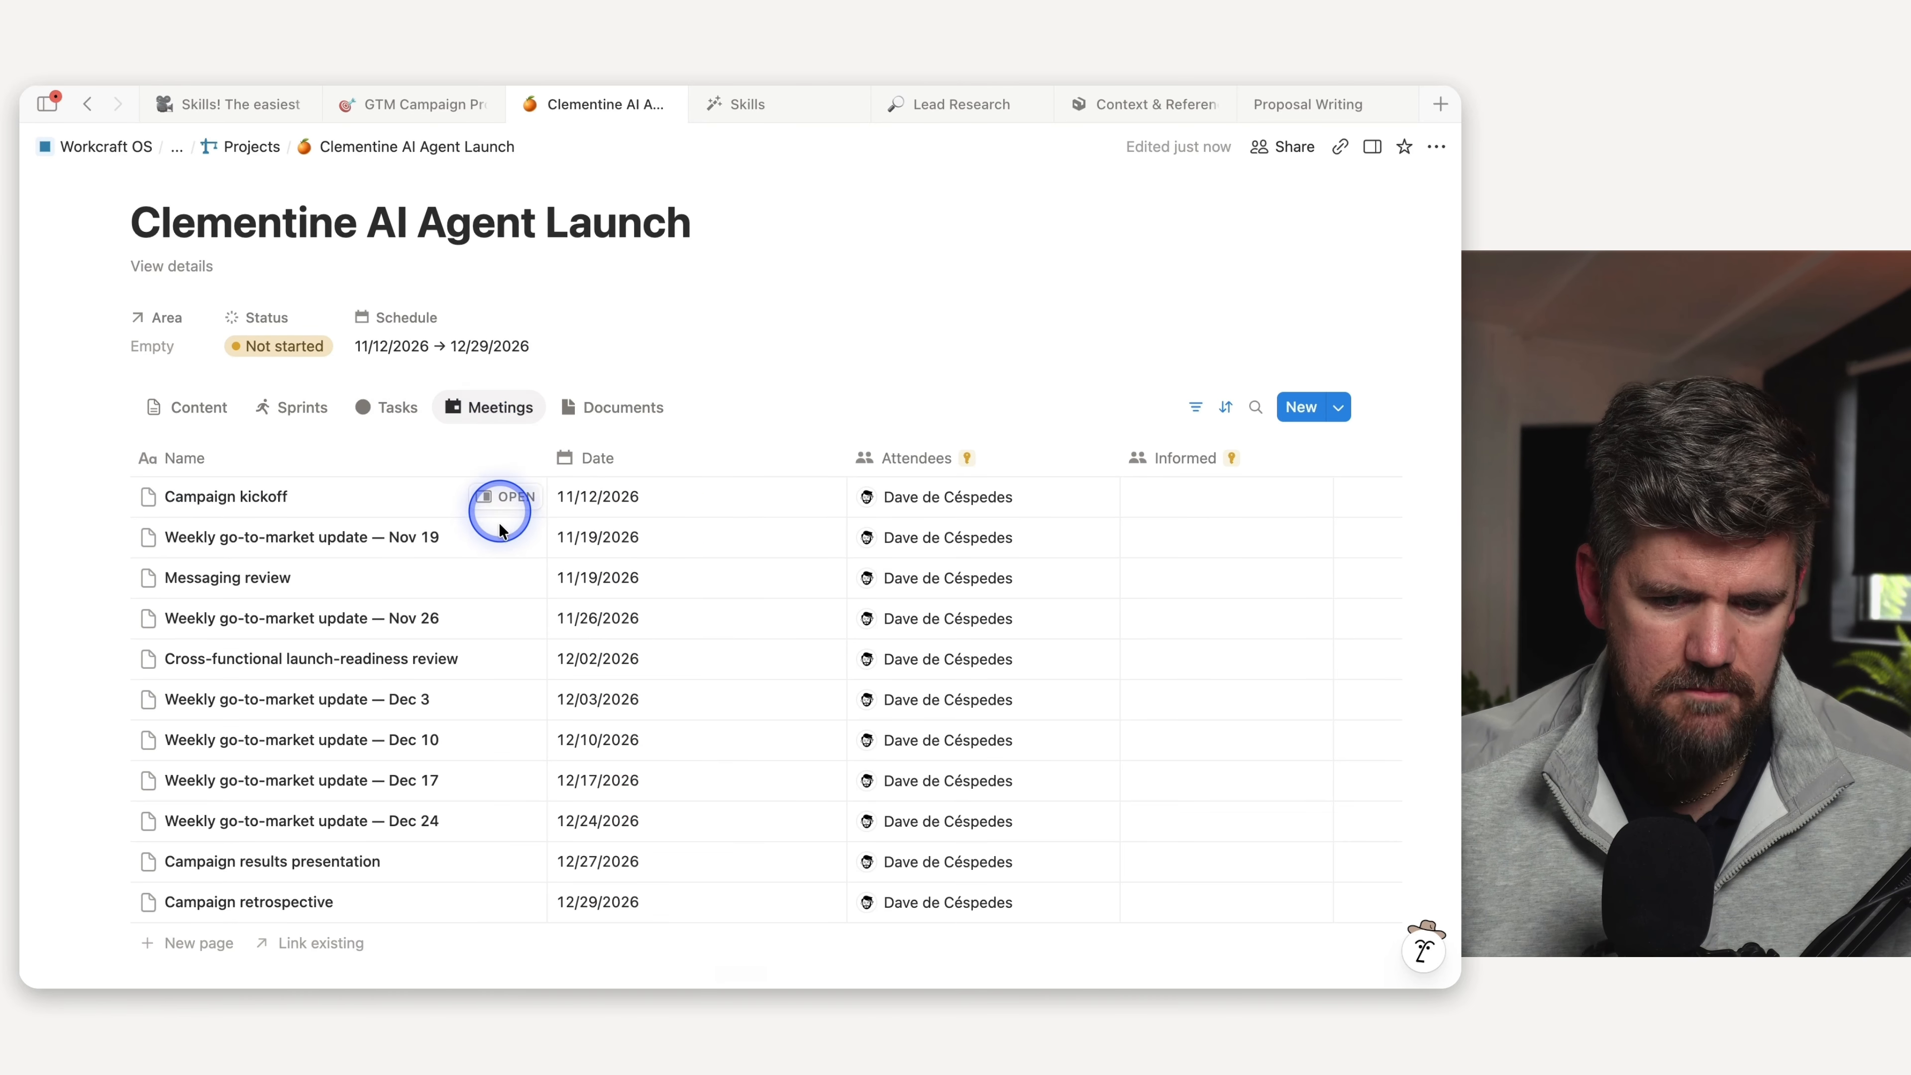
left_click(608, 407)
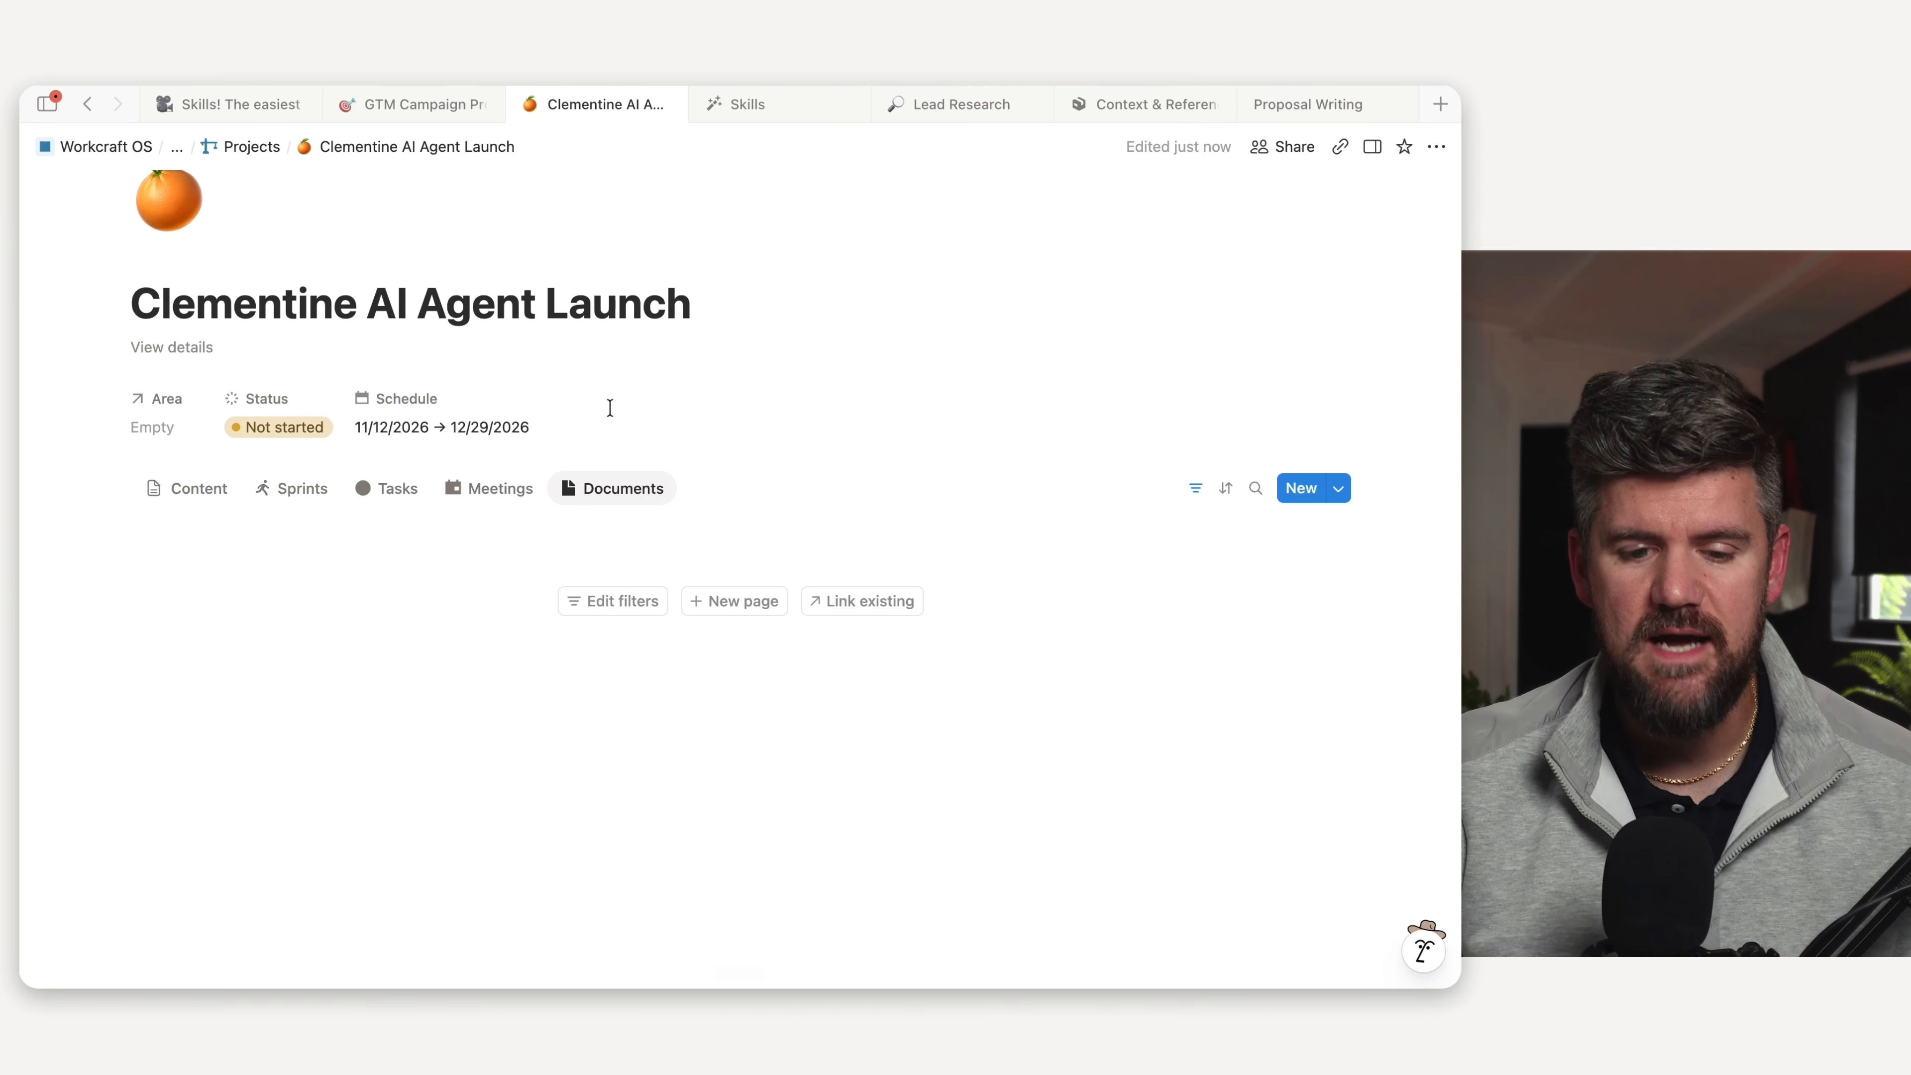
left_click(504, 371)
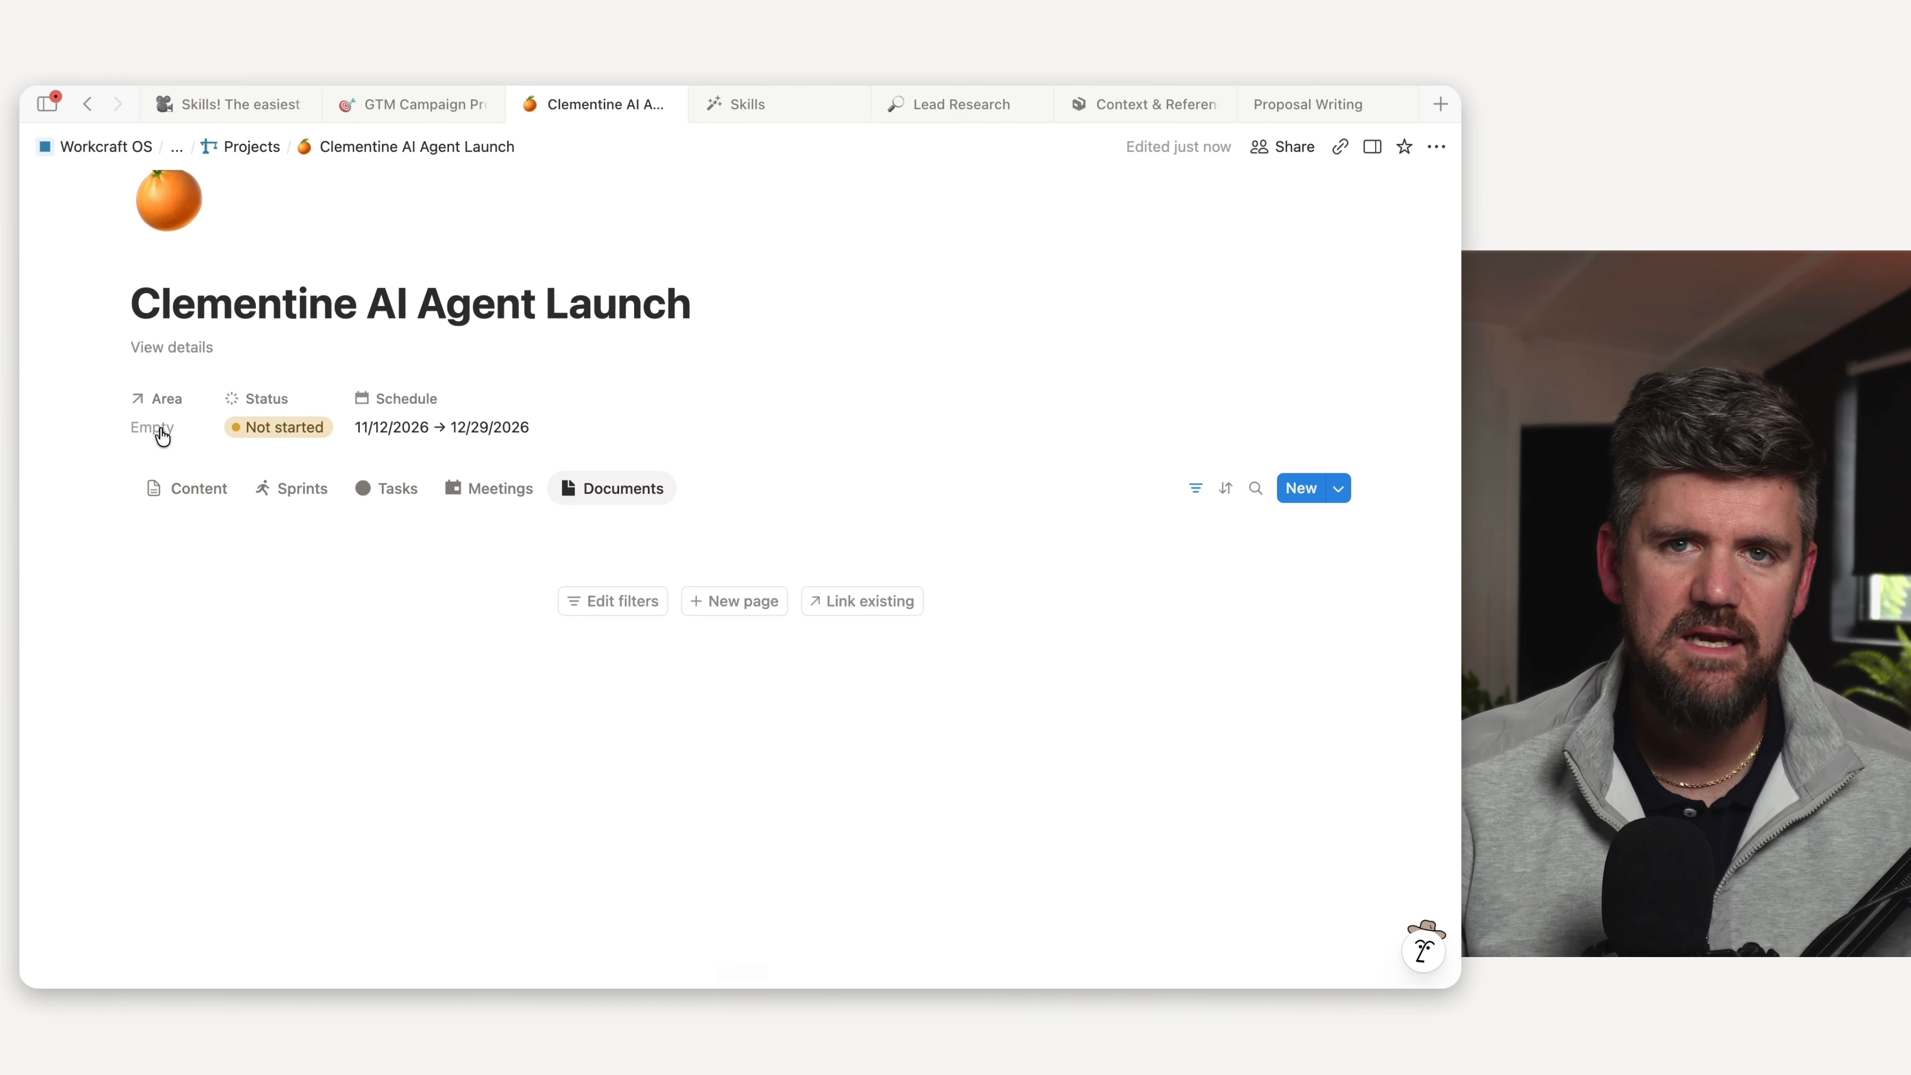
left_click(181, 487)
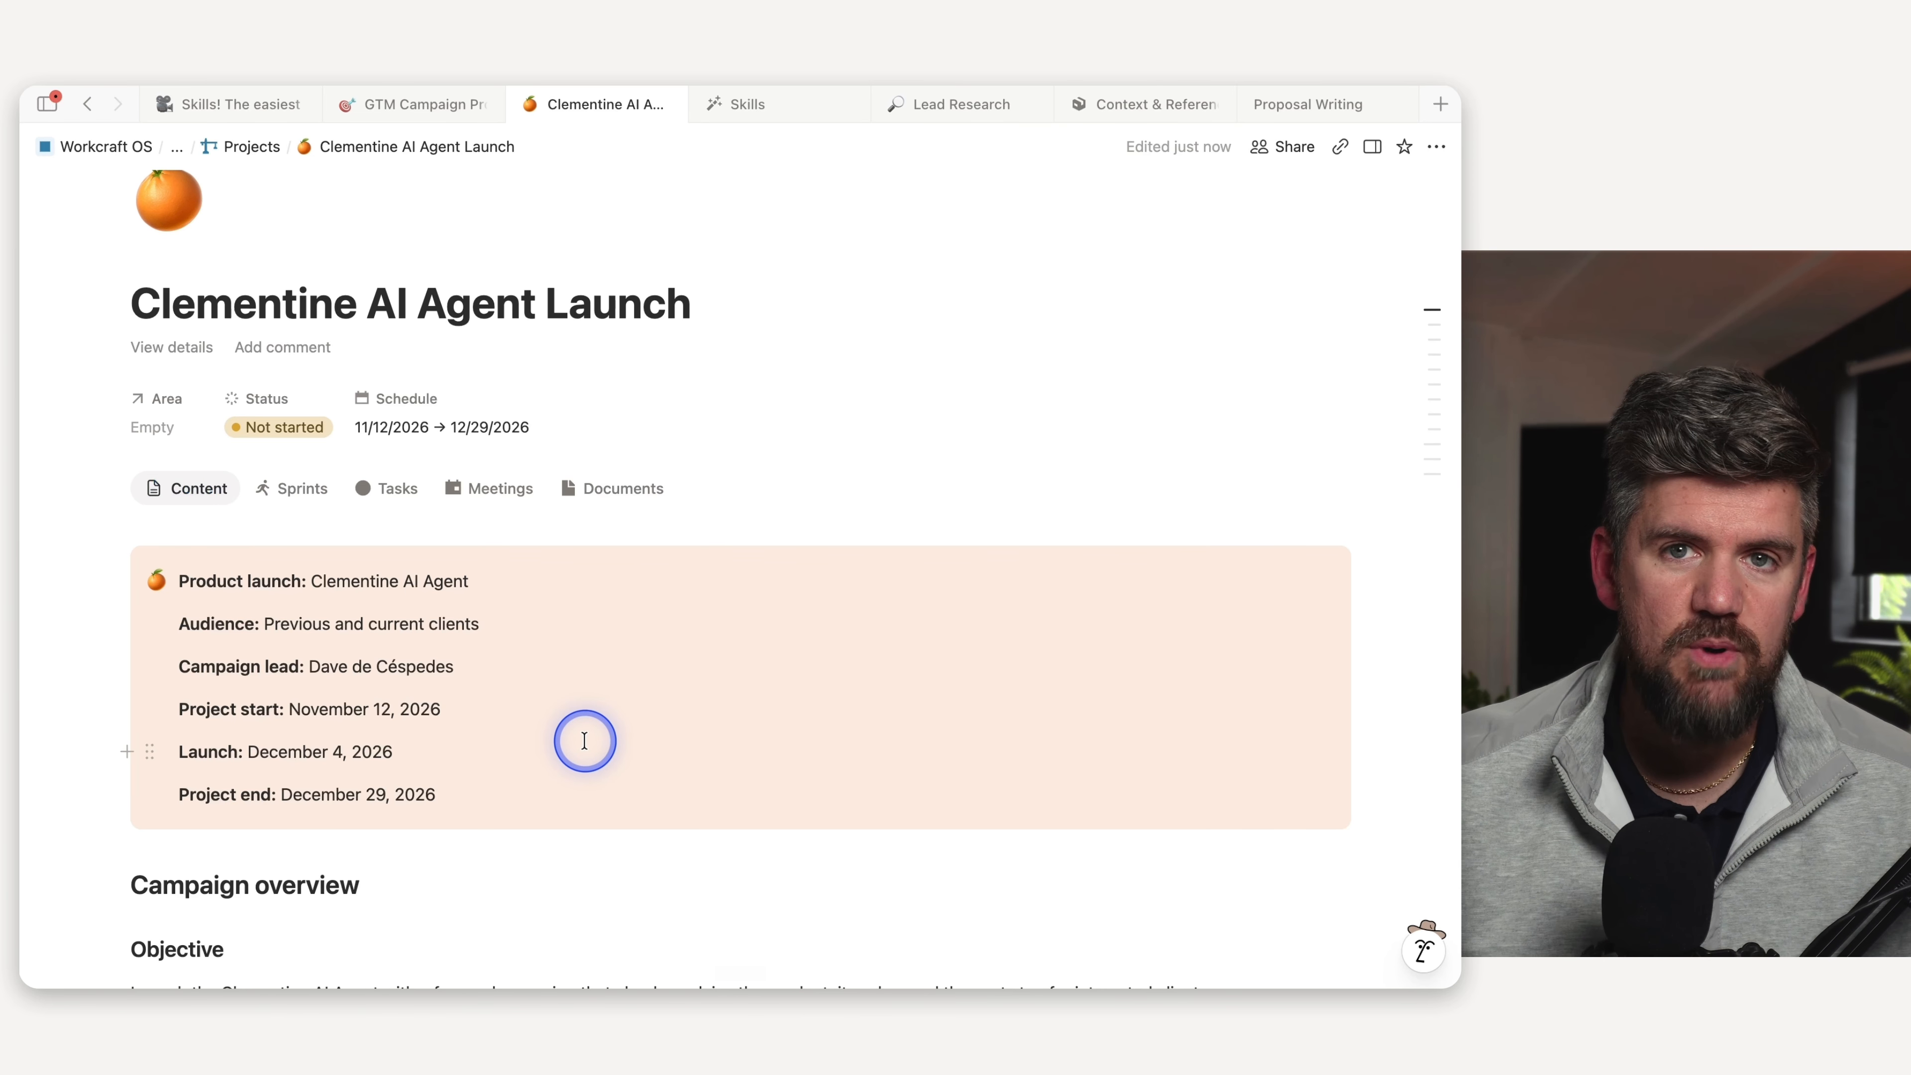
scroll(584, 741, "down", 8)
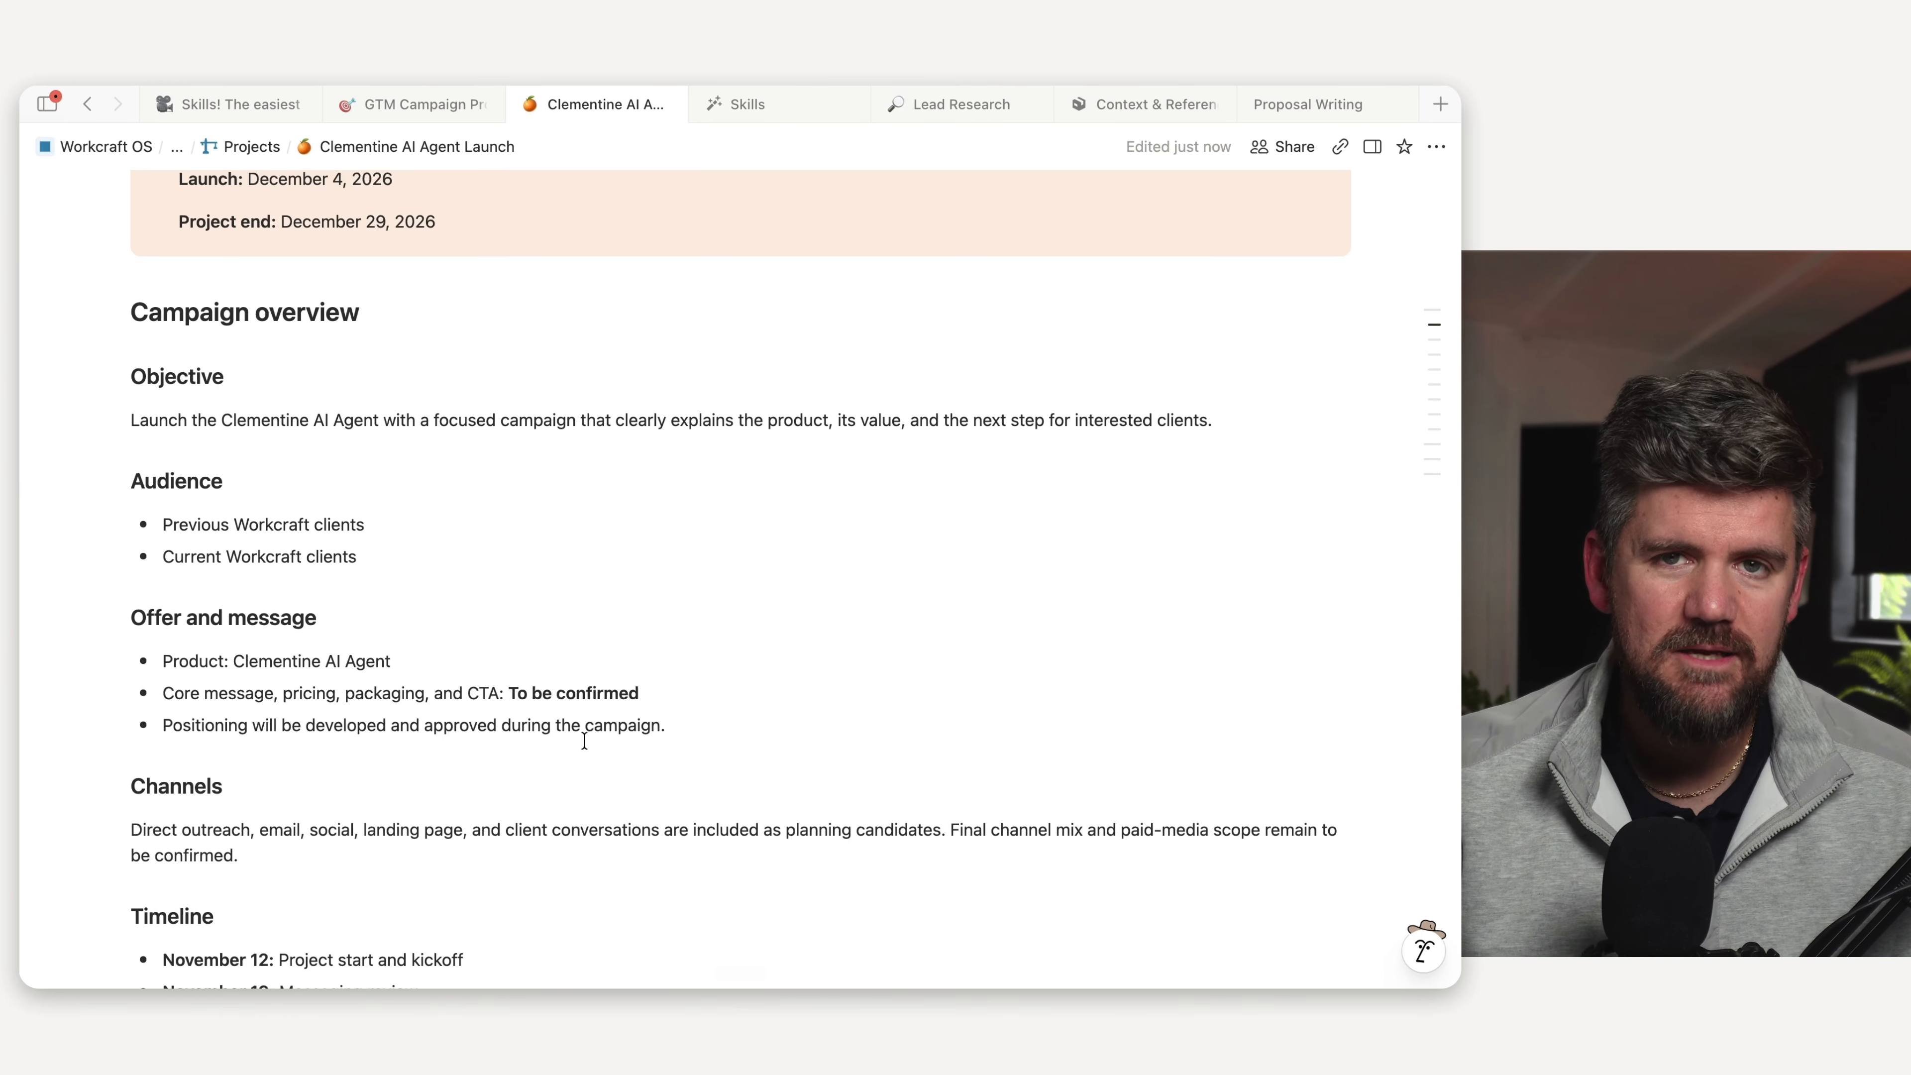
scroll(583, 740, "up", 4)
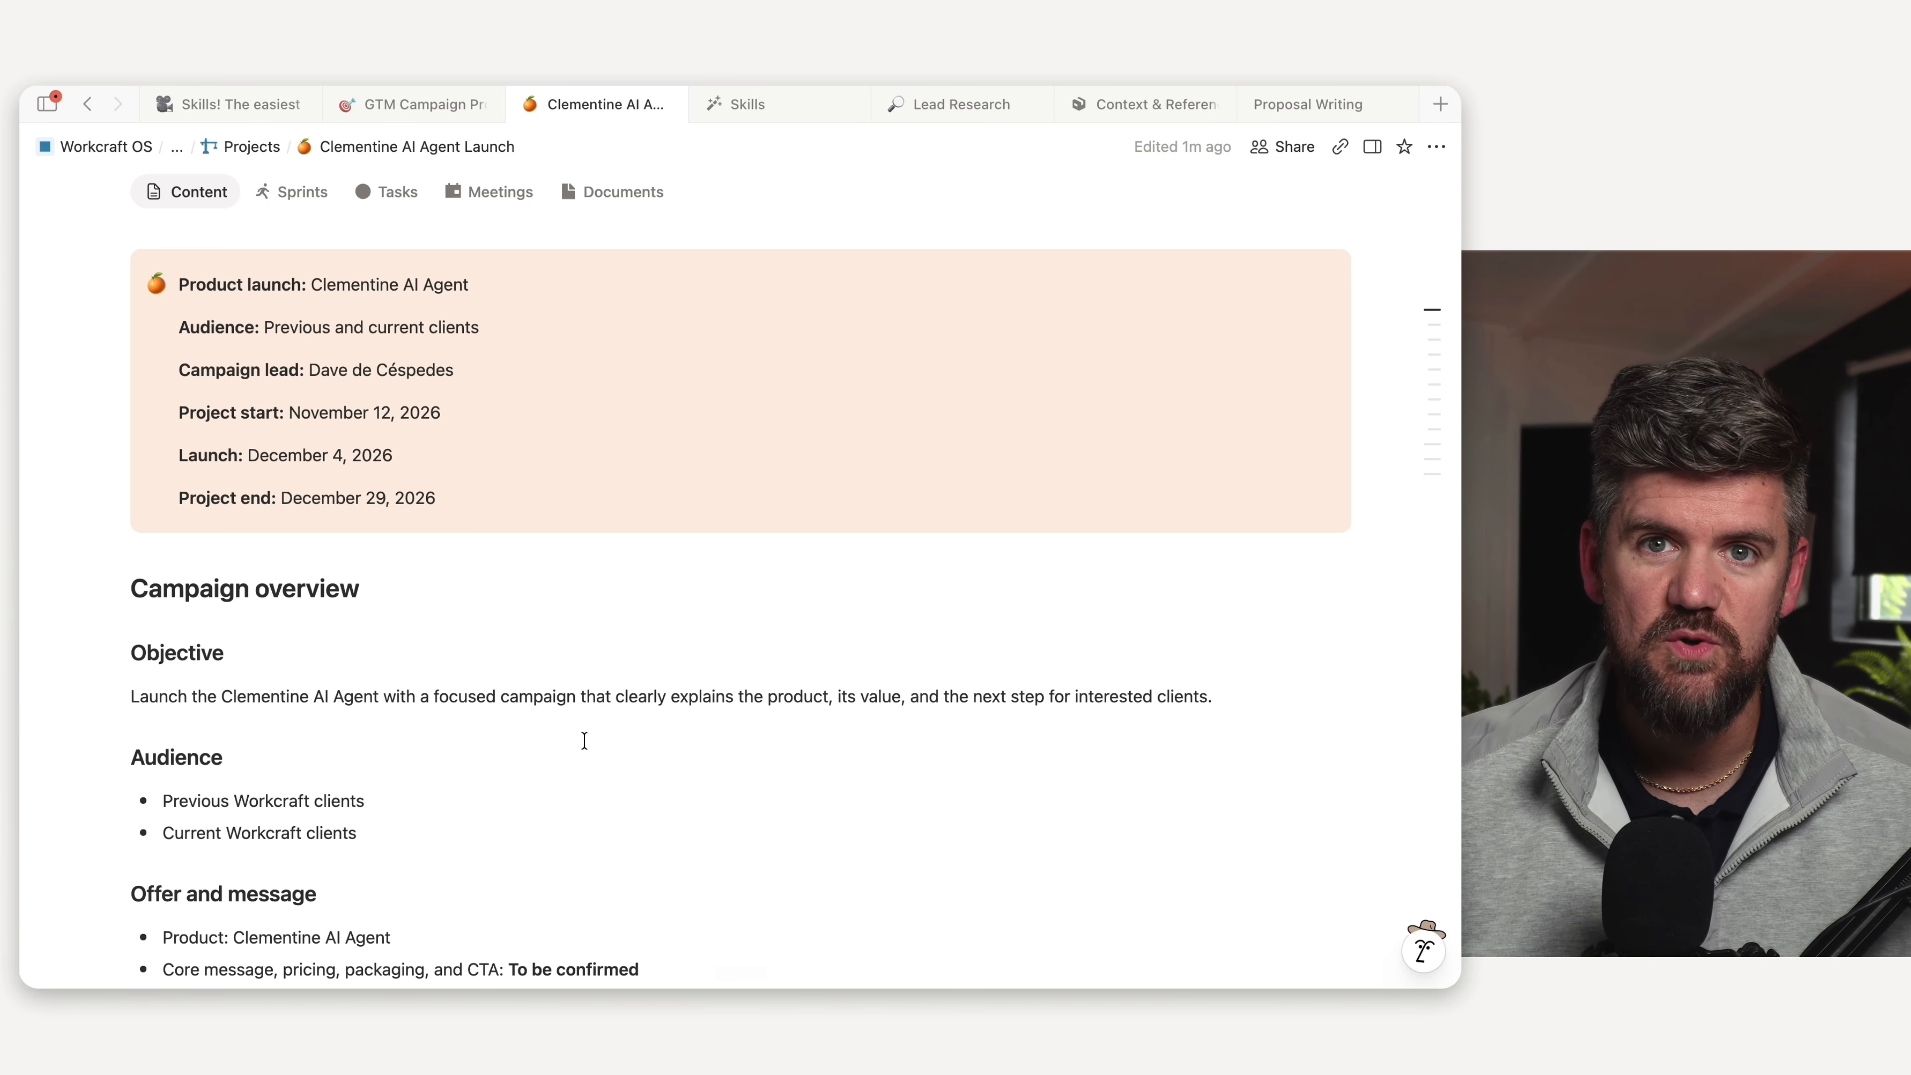
- Open the GTM Campaign Project skill from the Library, look at its sharing settings and close the page preview
left_click(392, 402)
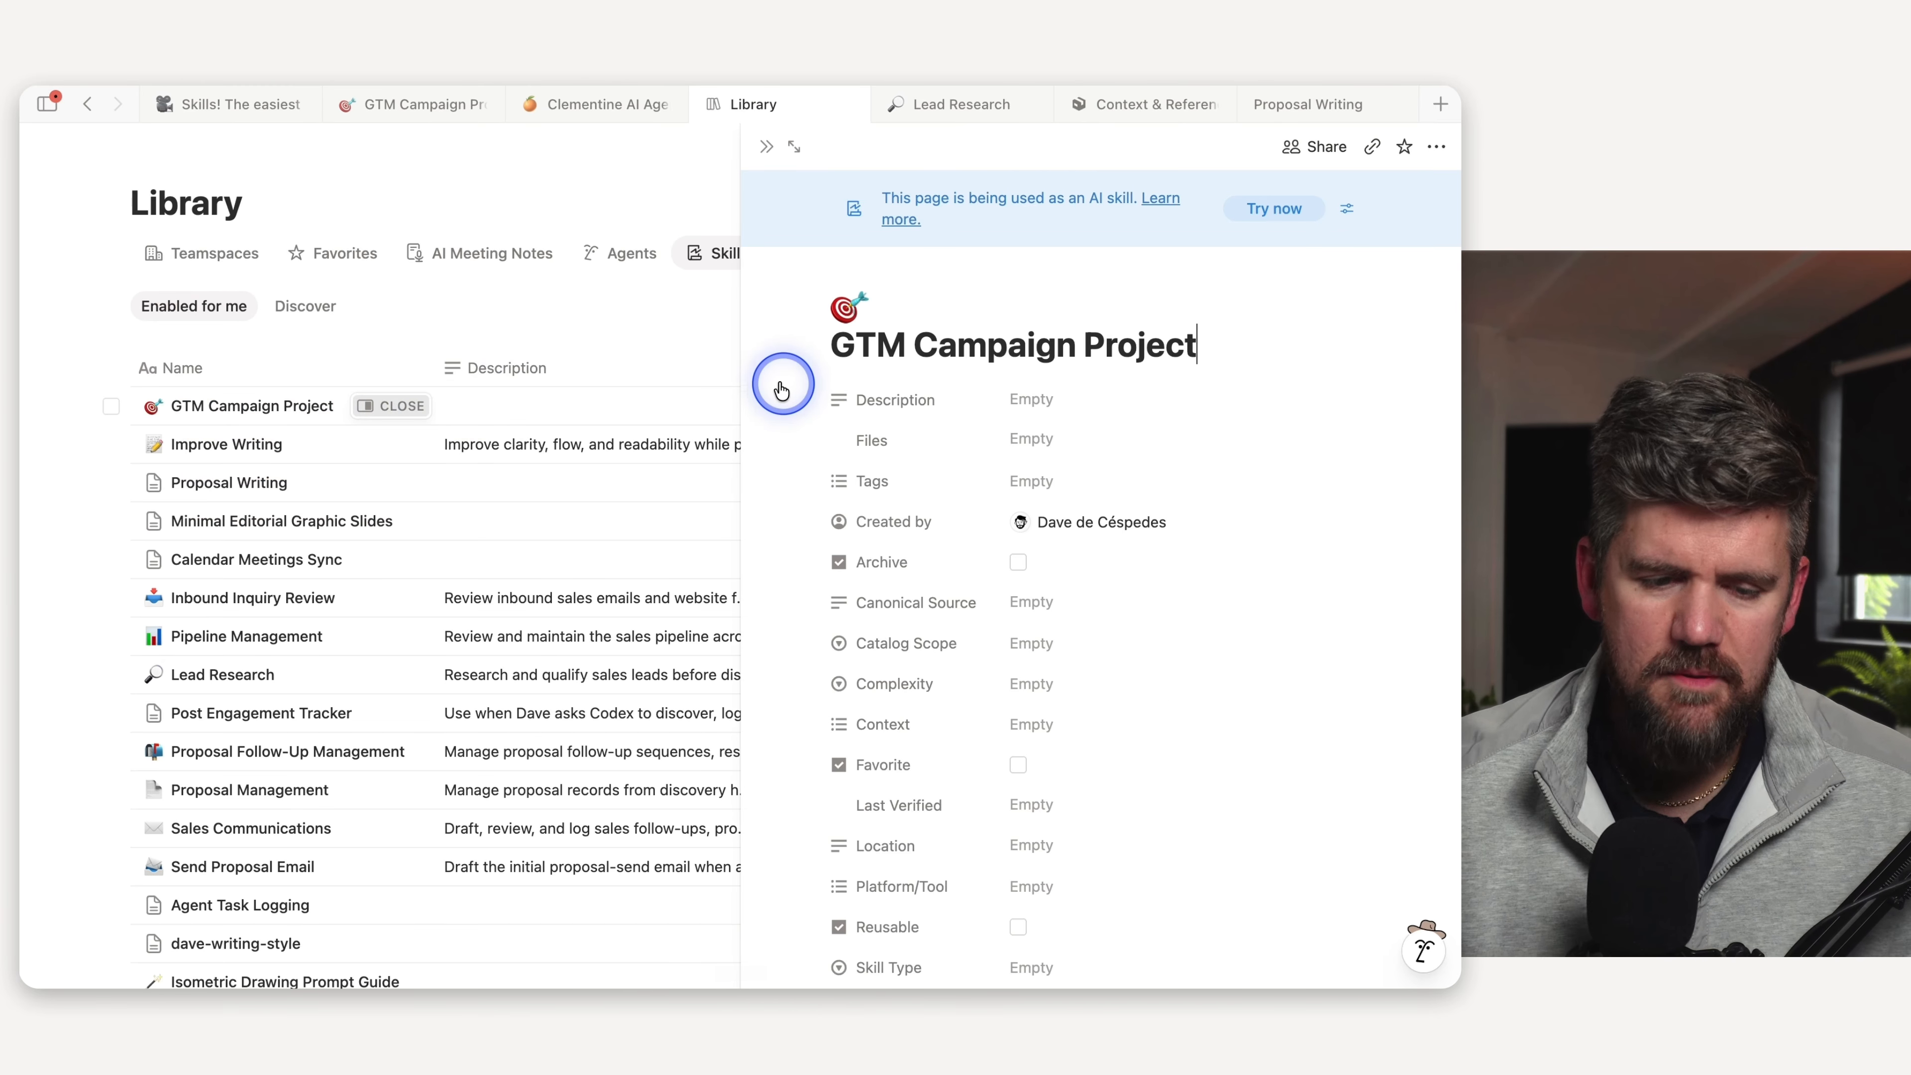
left_click(1312, 146)
left_click(761, 147)
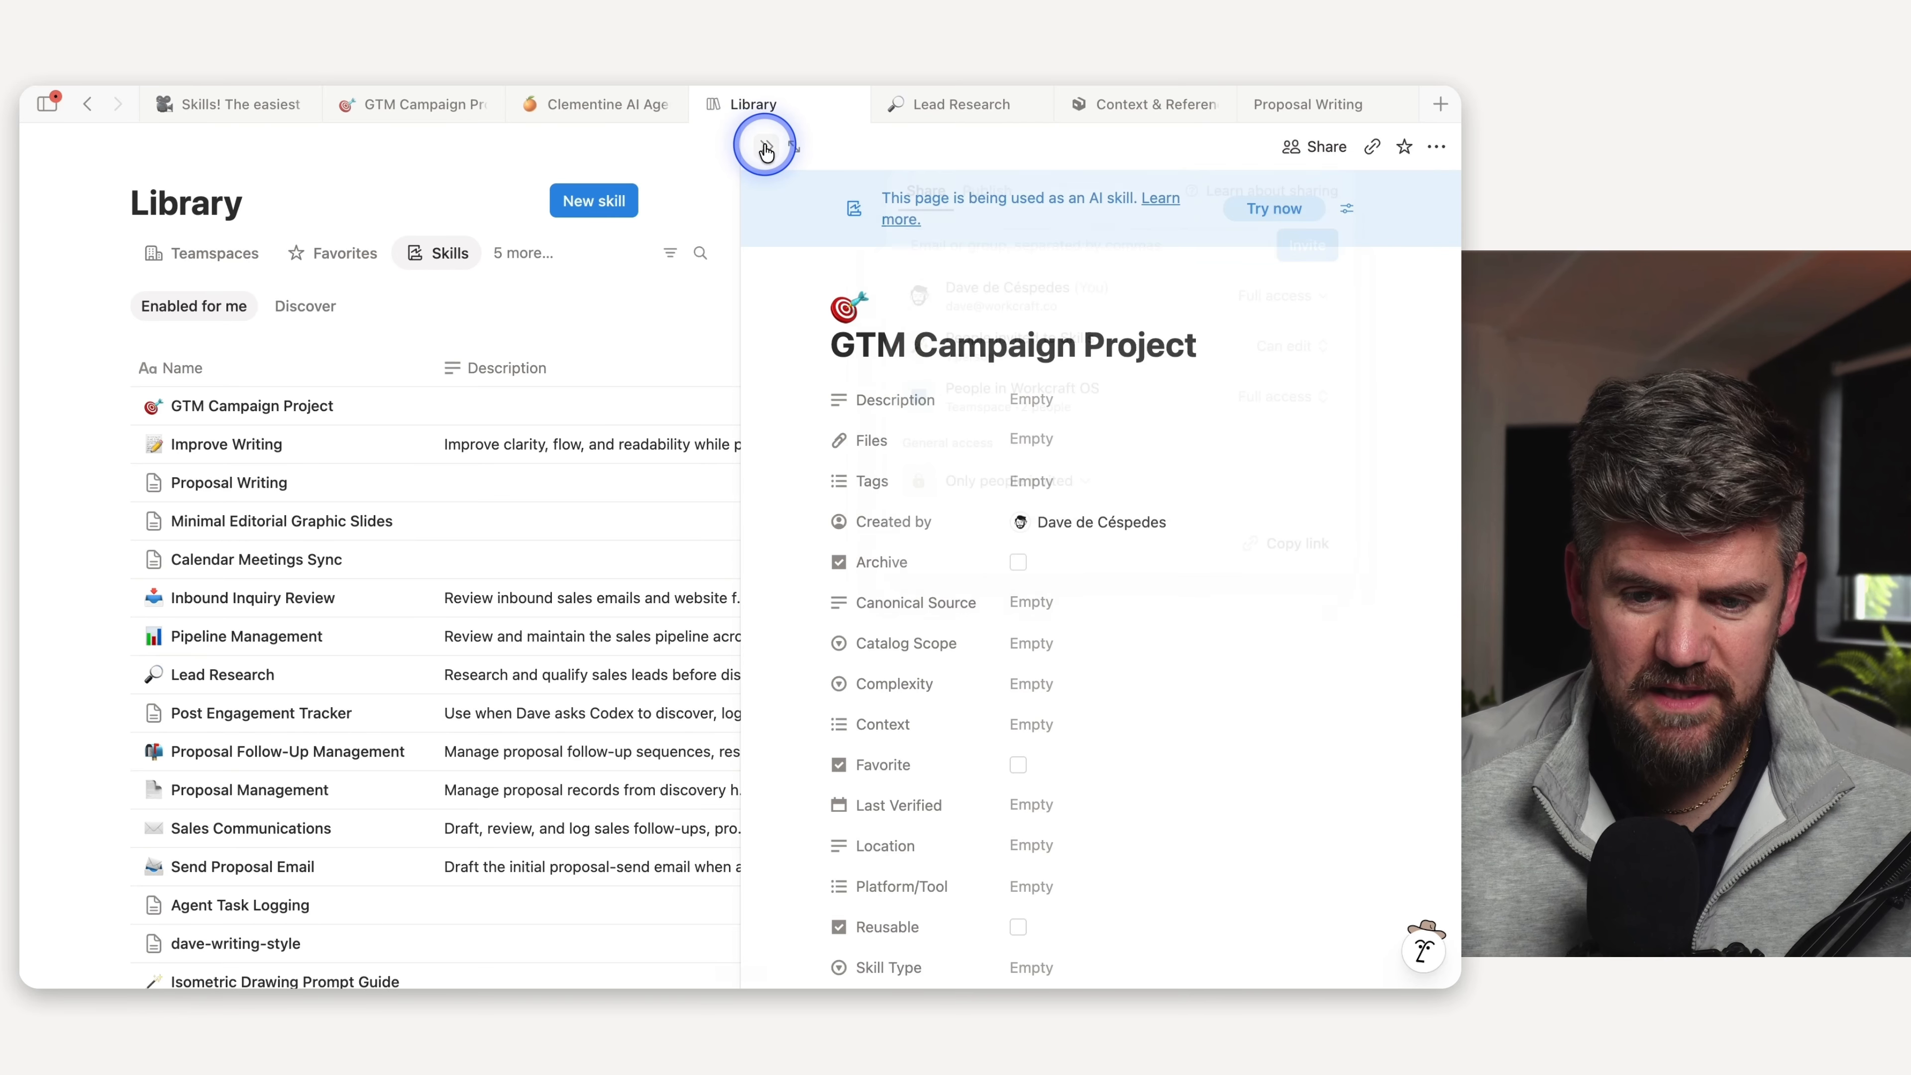
left_click(763, 145)
mouse_move(73, 174)
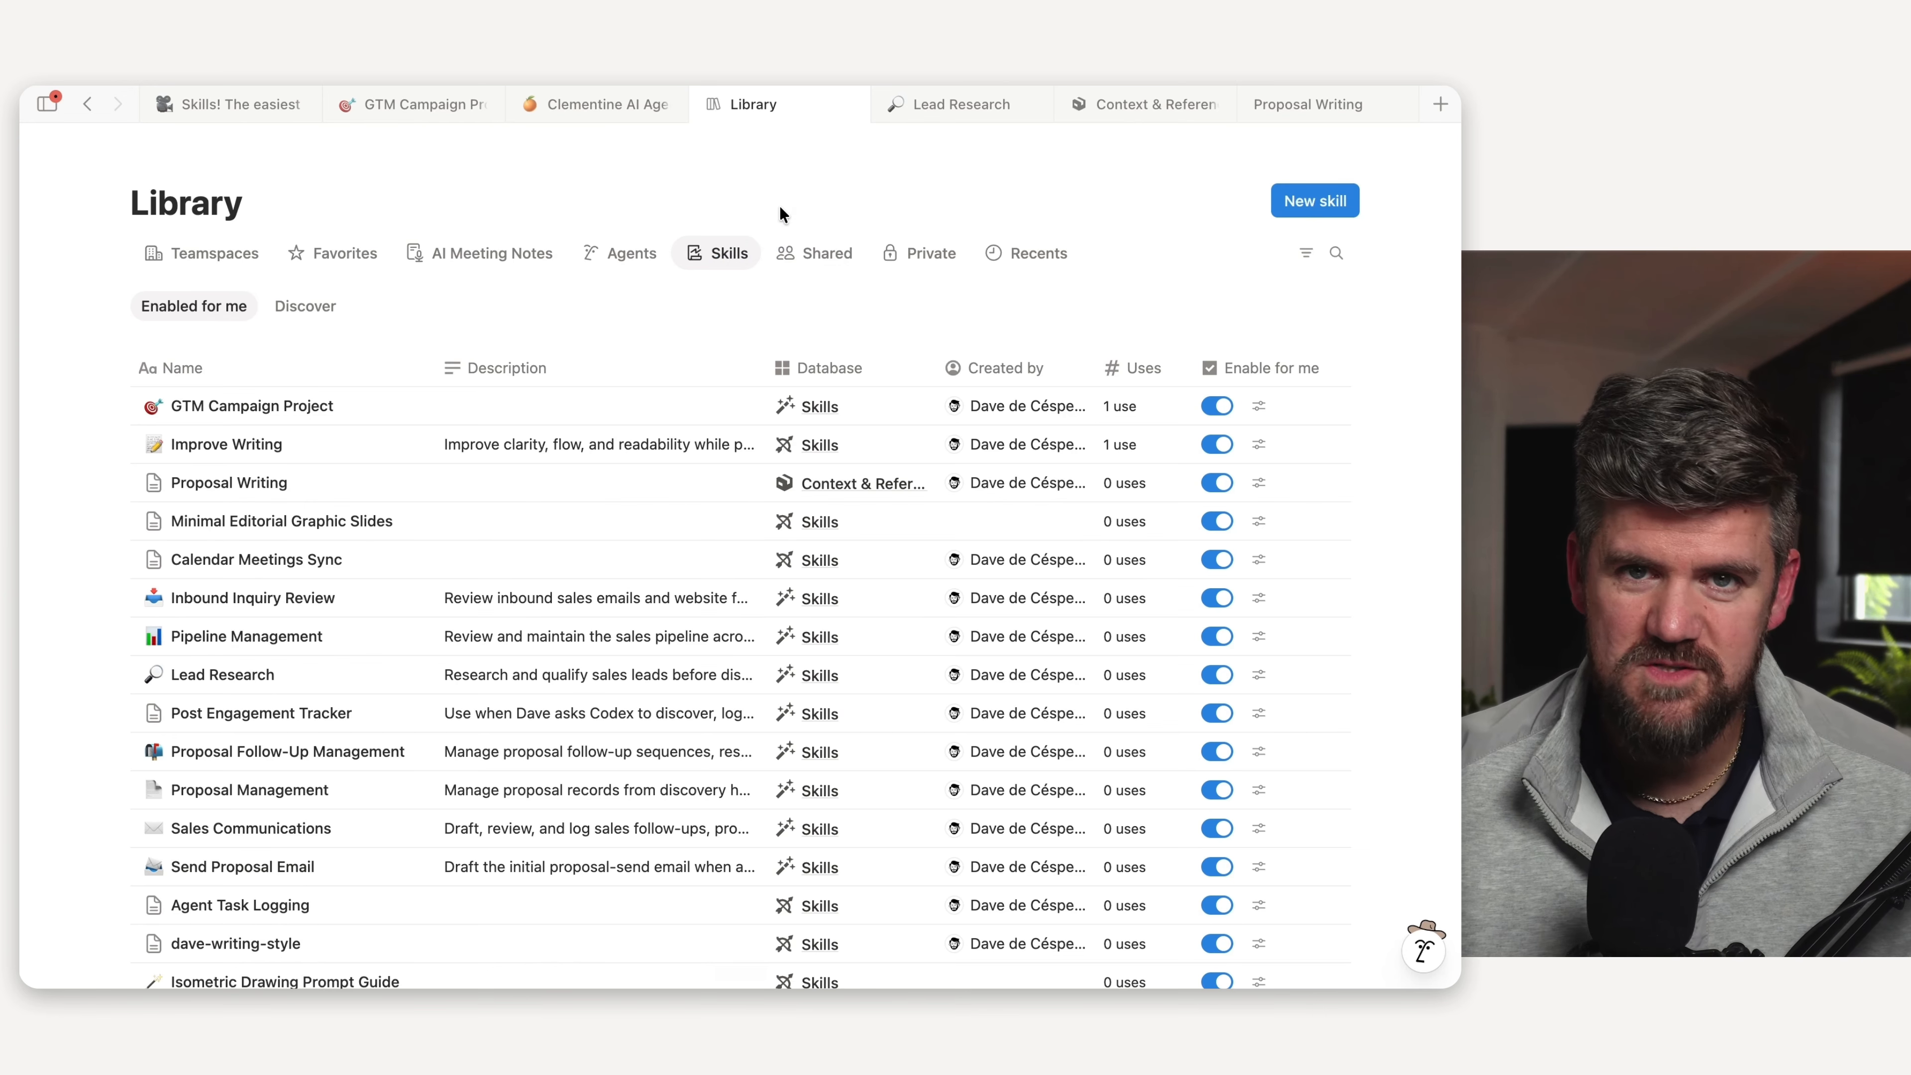
left_click(612, 261)
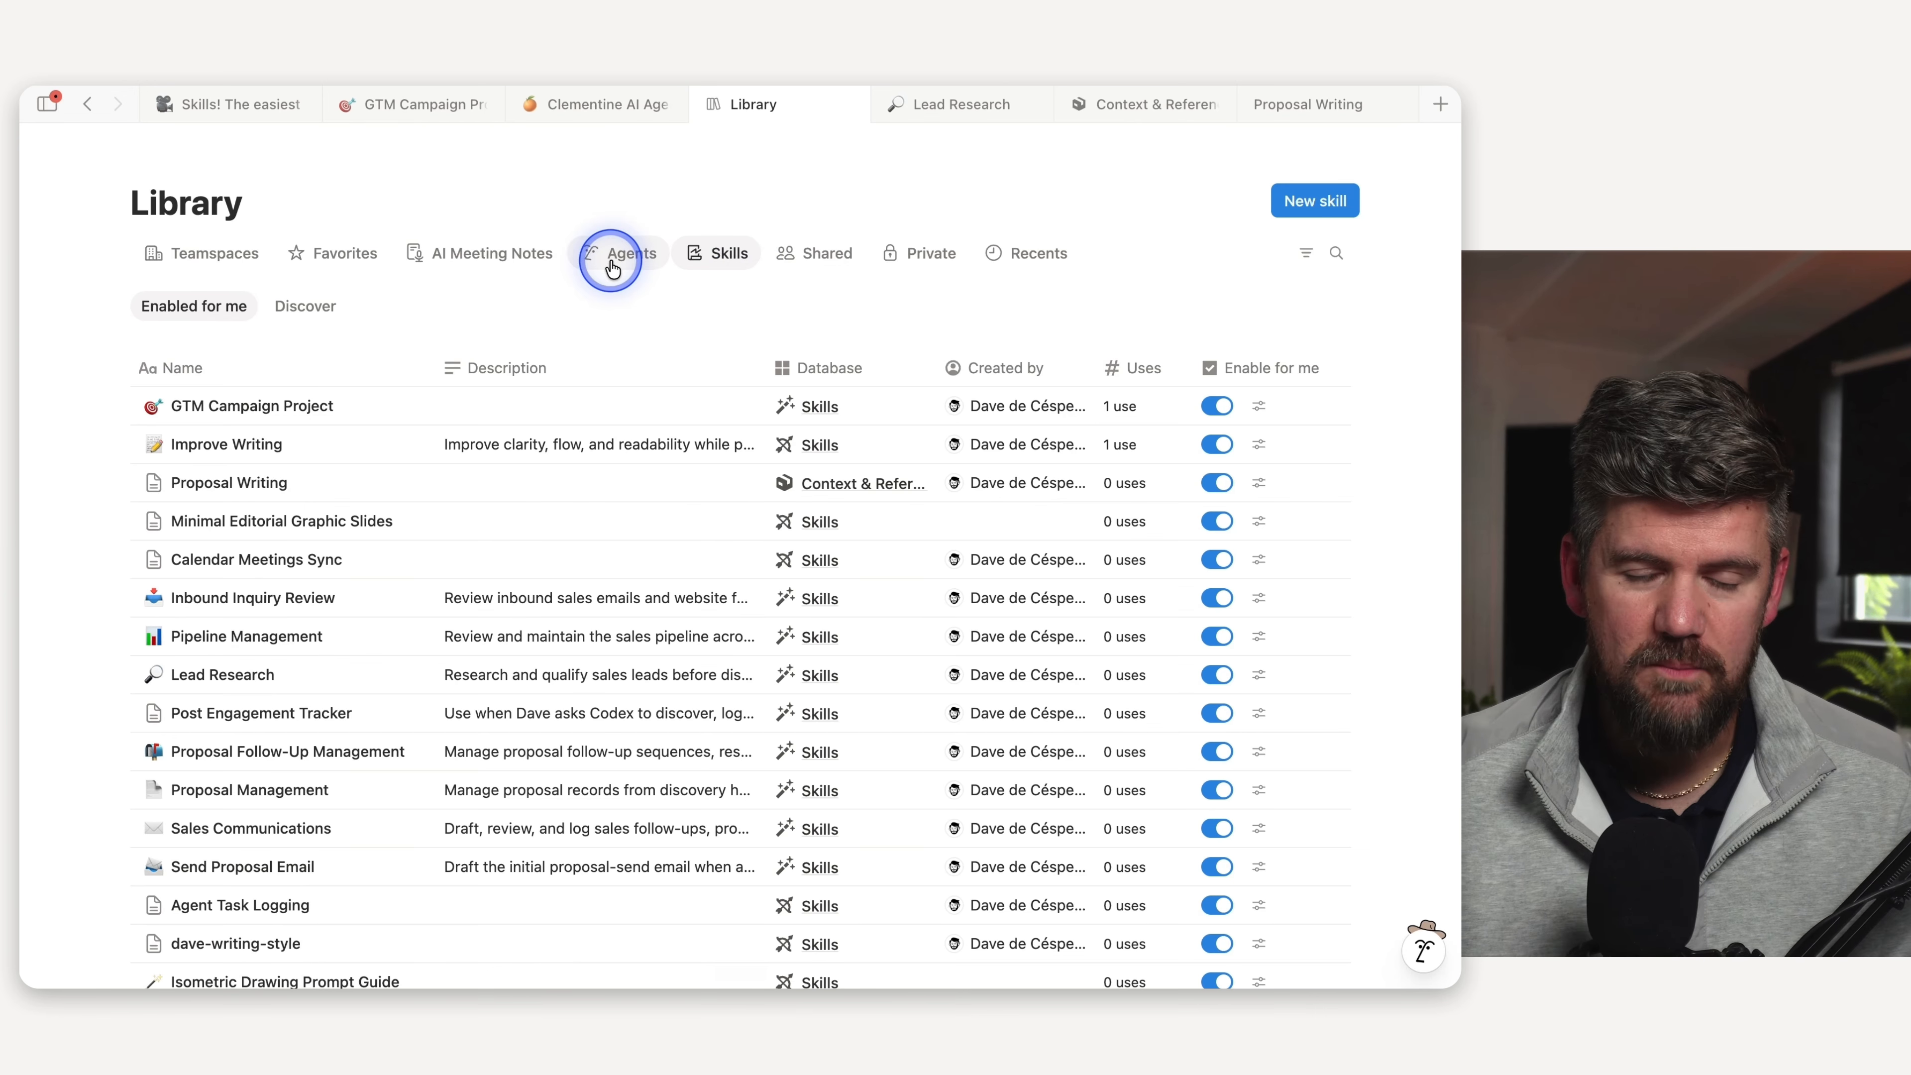